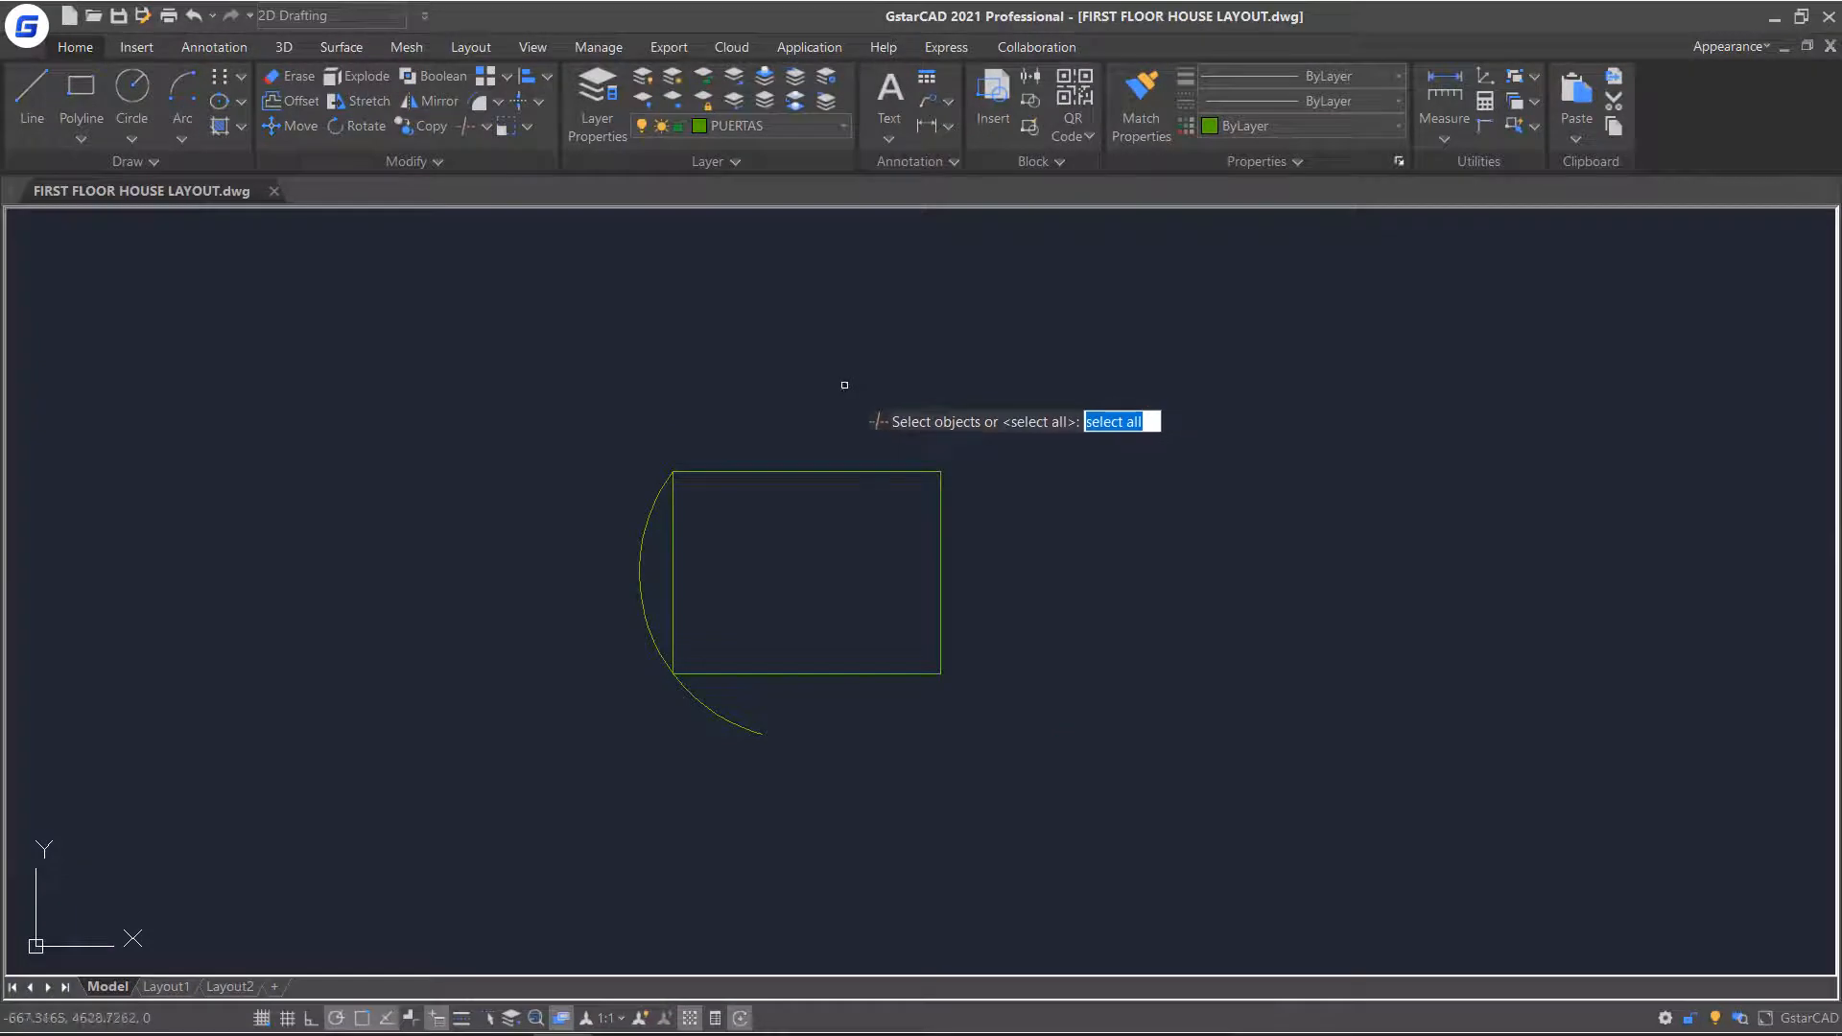
Trim the arc's tail below the rectangle and the rectangle's left edge, using the rectangle as the cutting edge.
{"action": "left_click", "coordinate": [770, 471]}
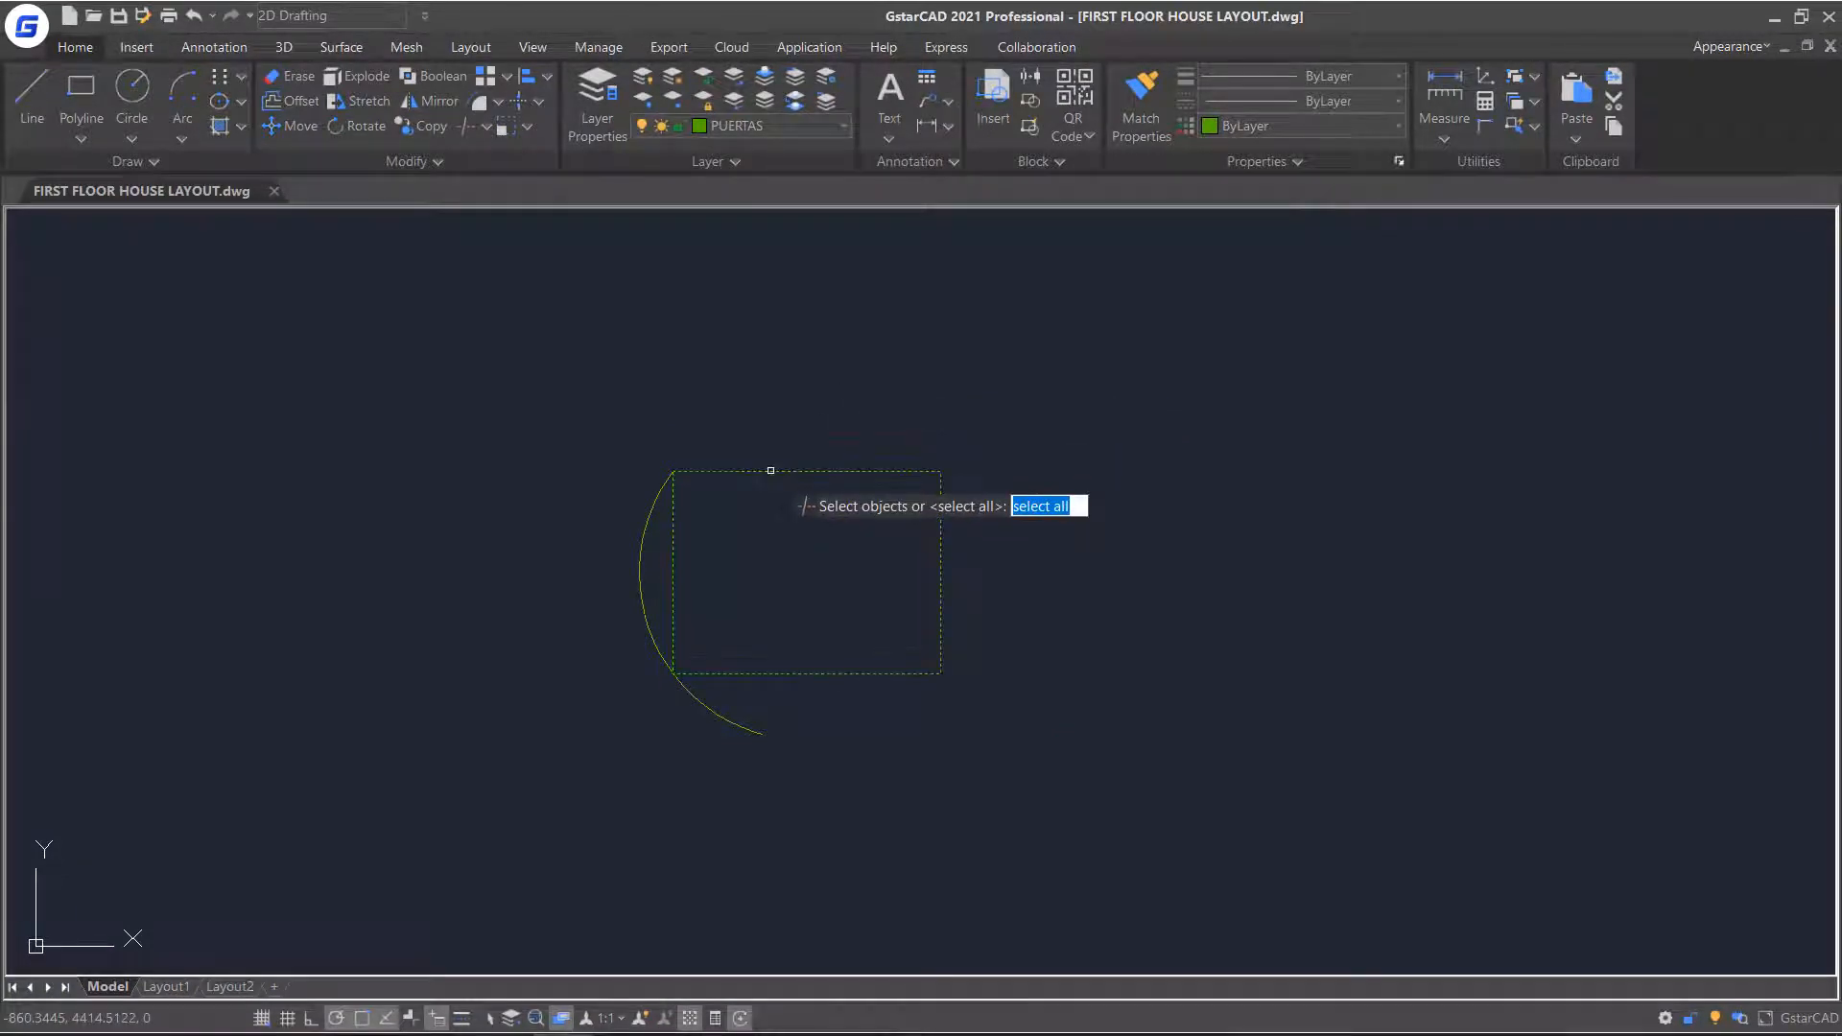
{"action": "key", "text": "Return"}
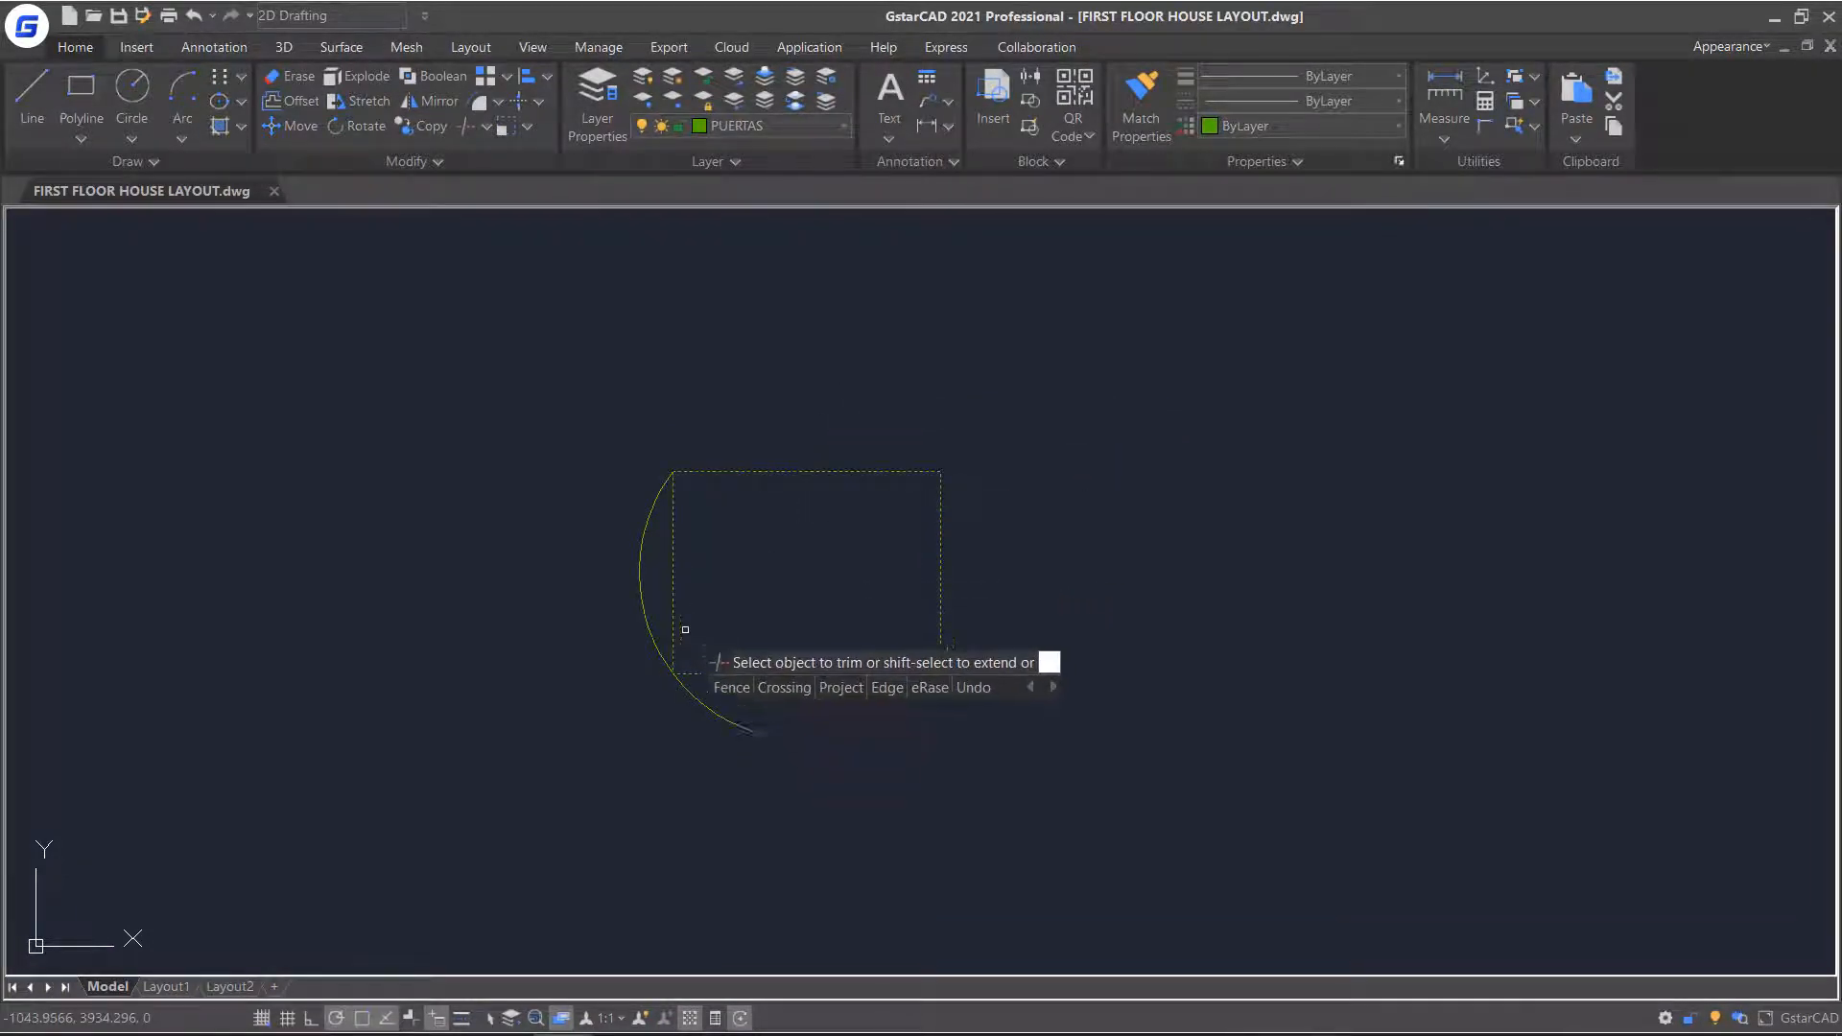
{"action": "left_click", "coordinate": [706, 706]}
{"action": "left_click", "coordinate": [670, 585]}
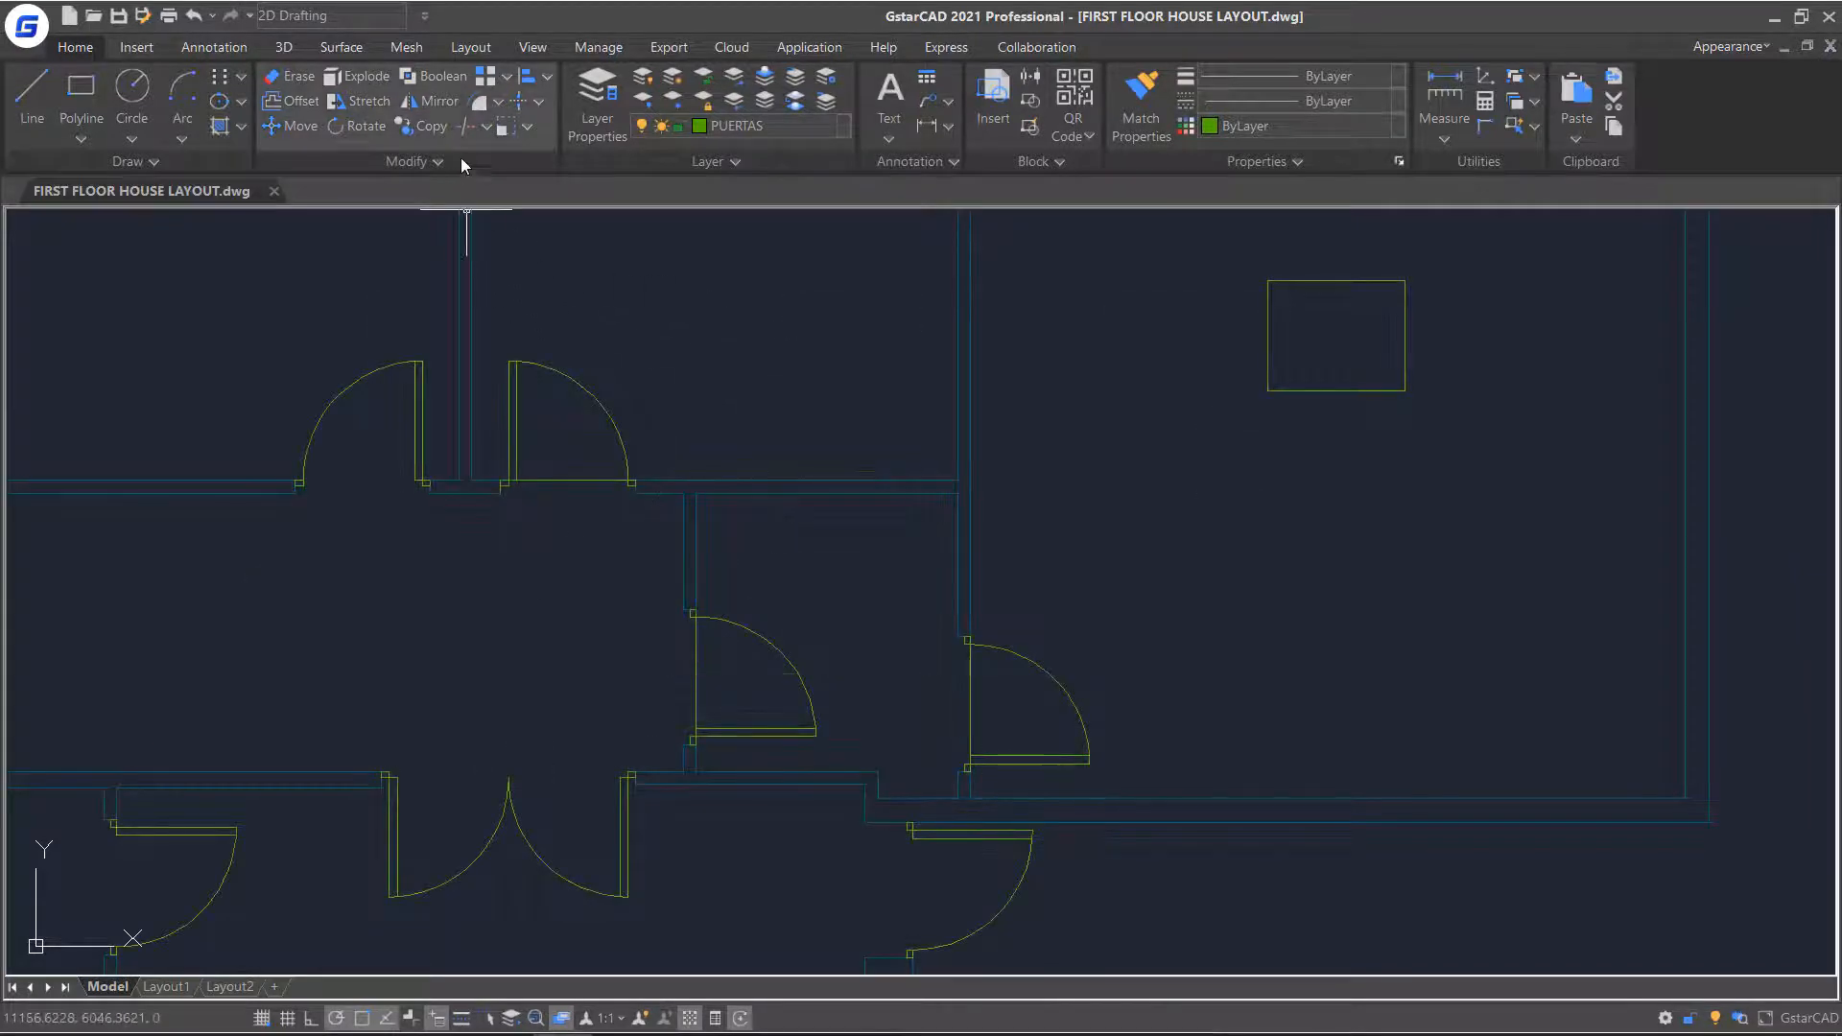
Trim the threshold lines across the two right-hand door openings with a Fence, using their swing arcs and door leaves as cutting edges.
{"action": "left_click", "coordinate": [467, 129]}
{"action": "left_click", "coordinate": [1084, 640]}
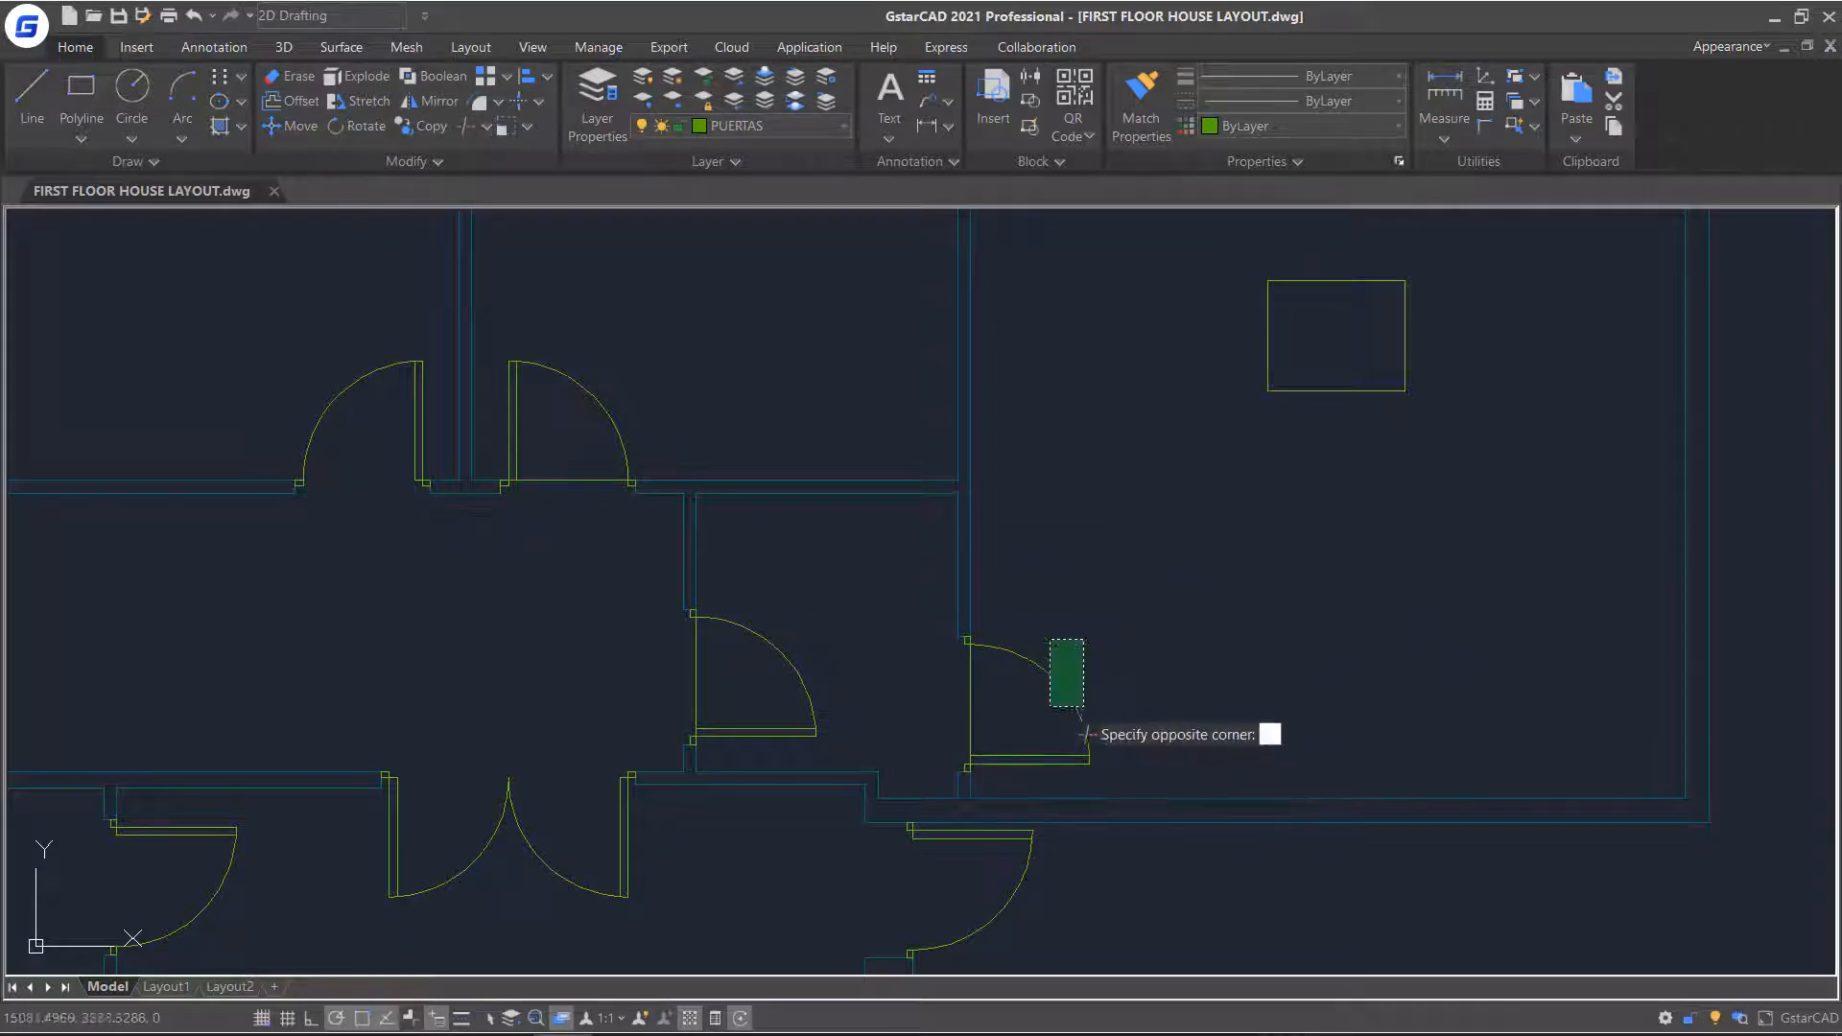
{"action": "left_click", "coordinate": [1021, 760]}
{"action": "left_click", "coordinate": [793, 667]}
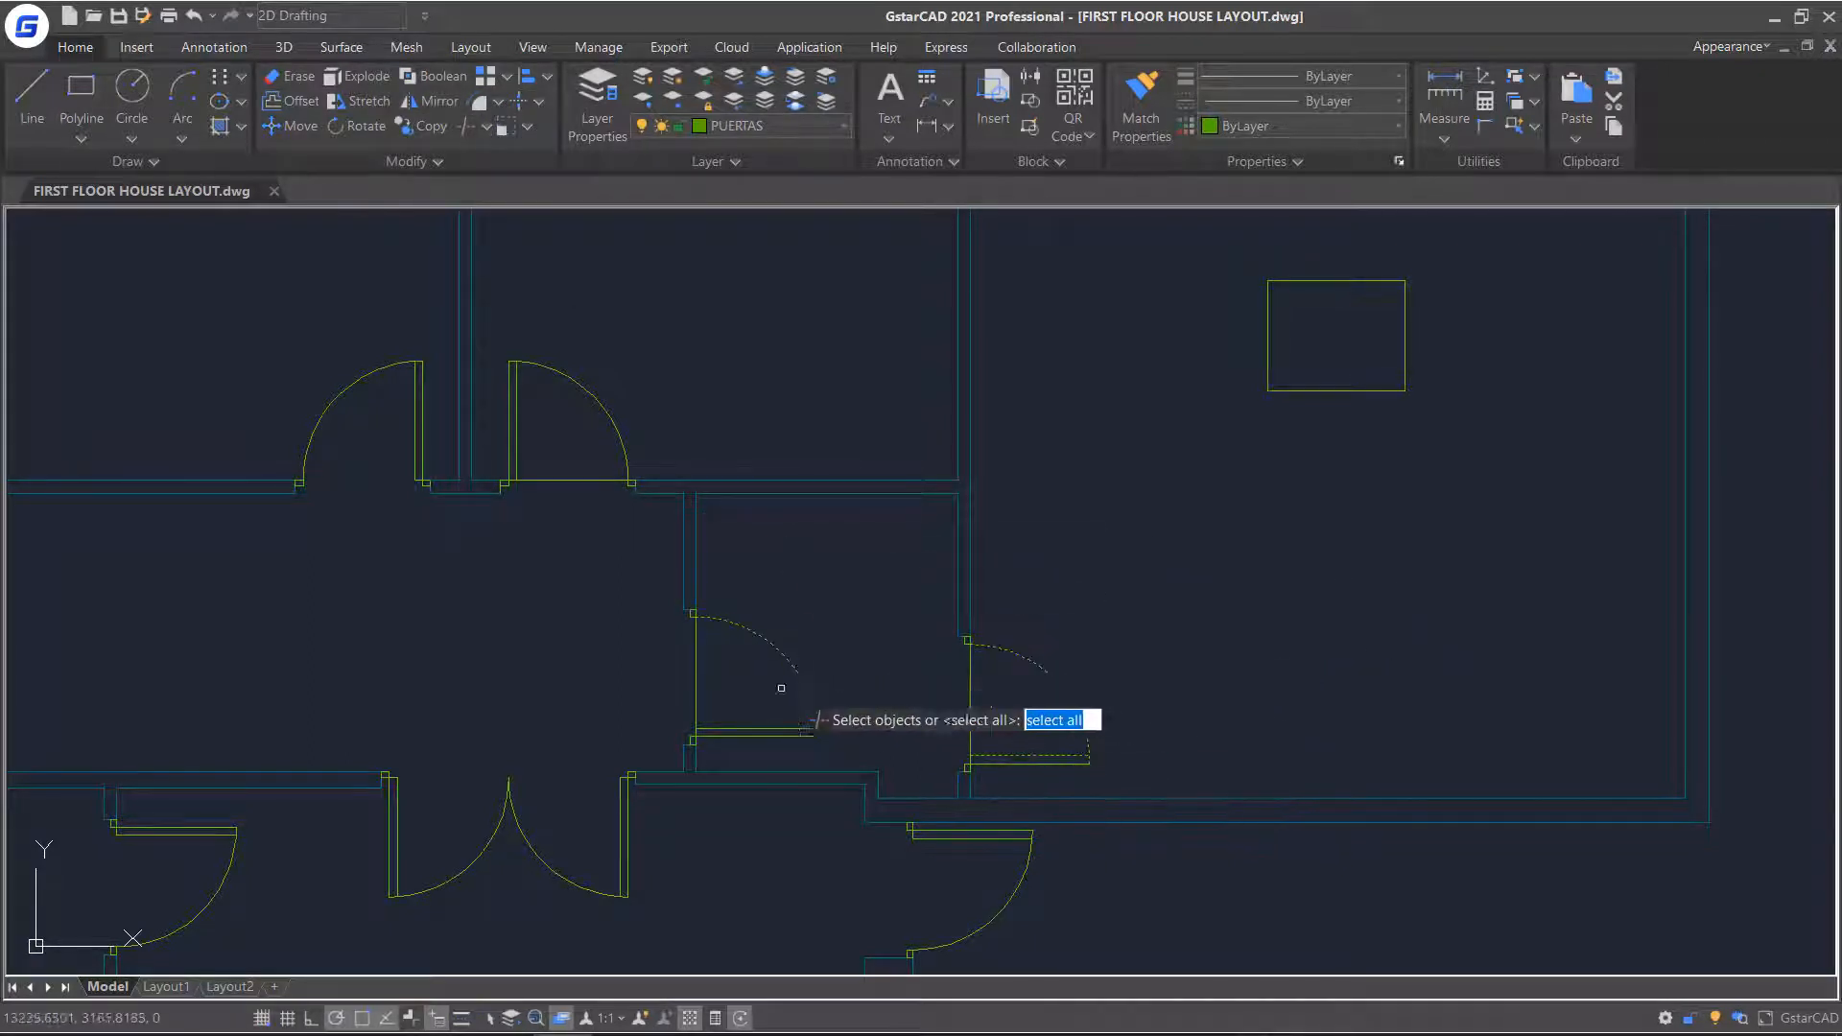
{"action": "left_click", "coordinate": [777, 726]}
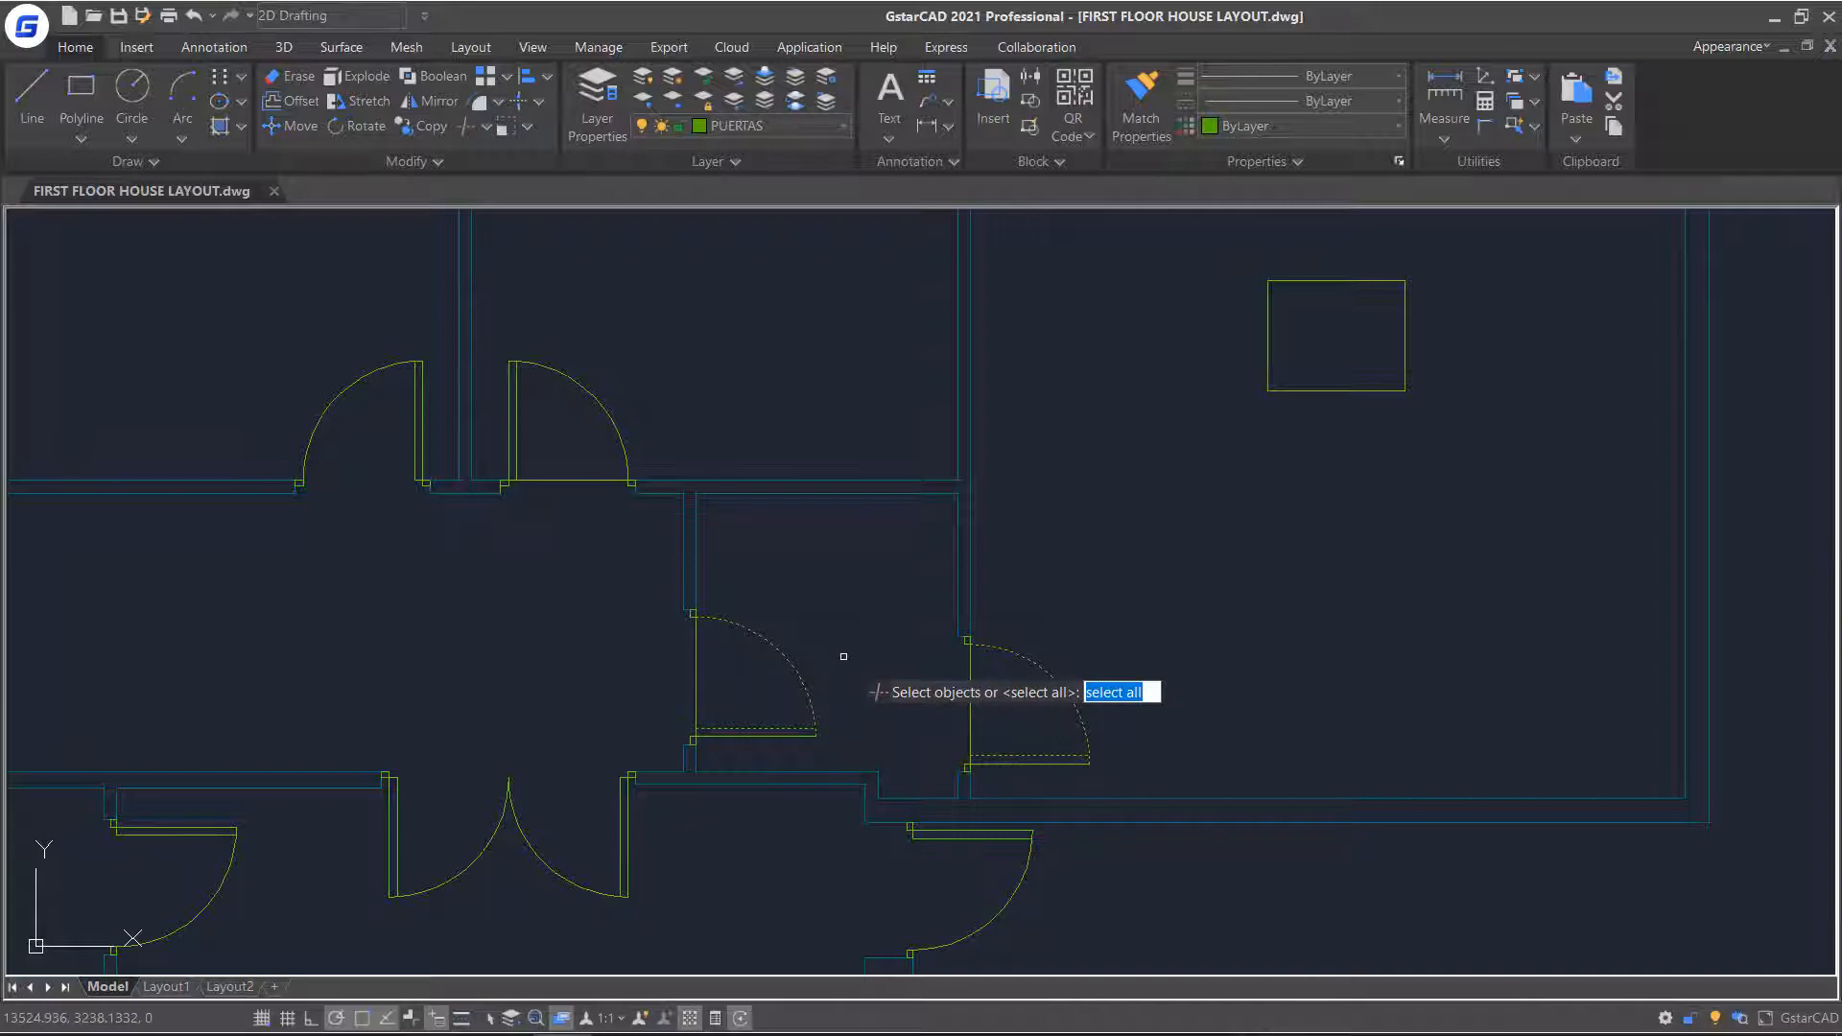
{"action": "key", "text": "Return"}
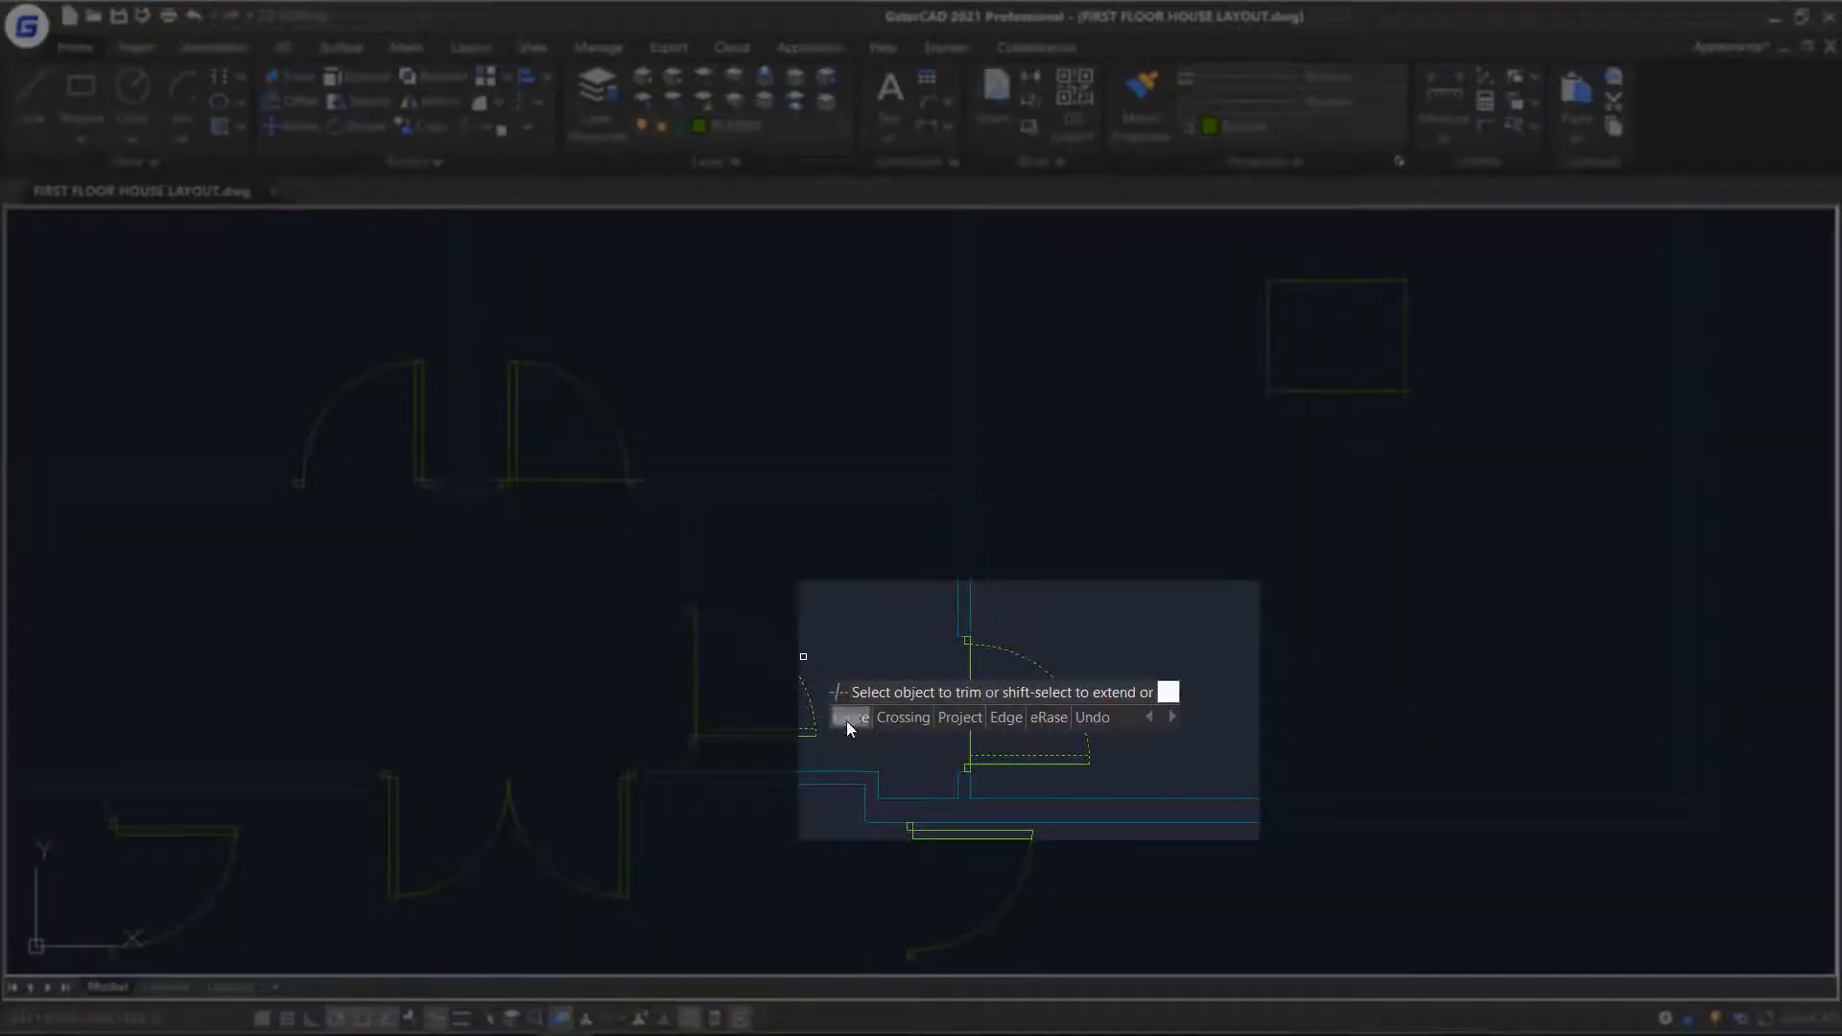
{"action": "left_click", "coordinate": [846, 721]}
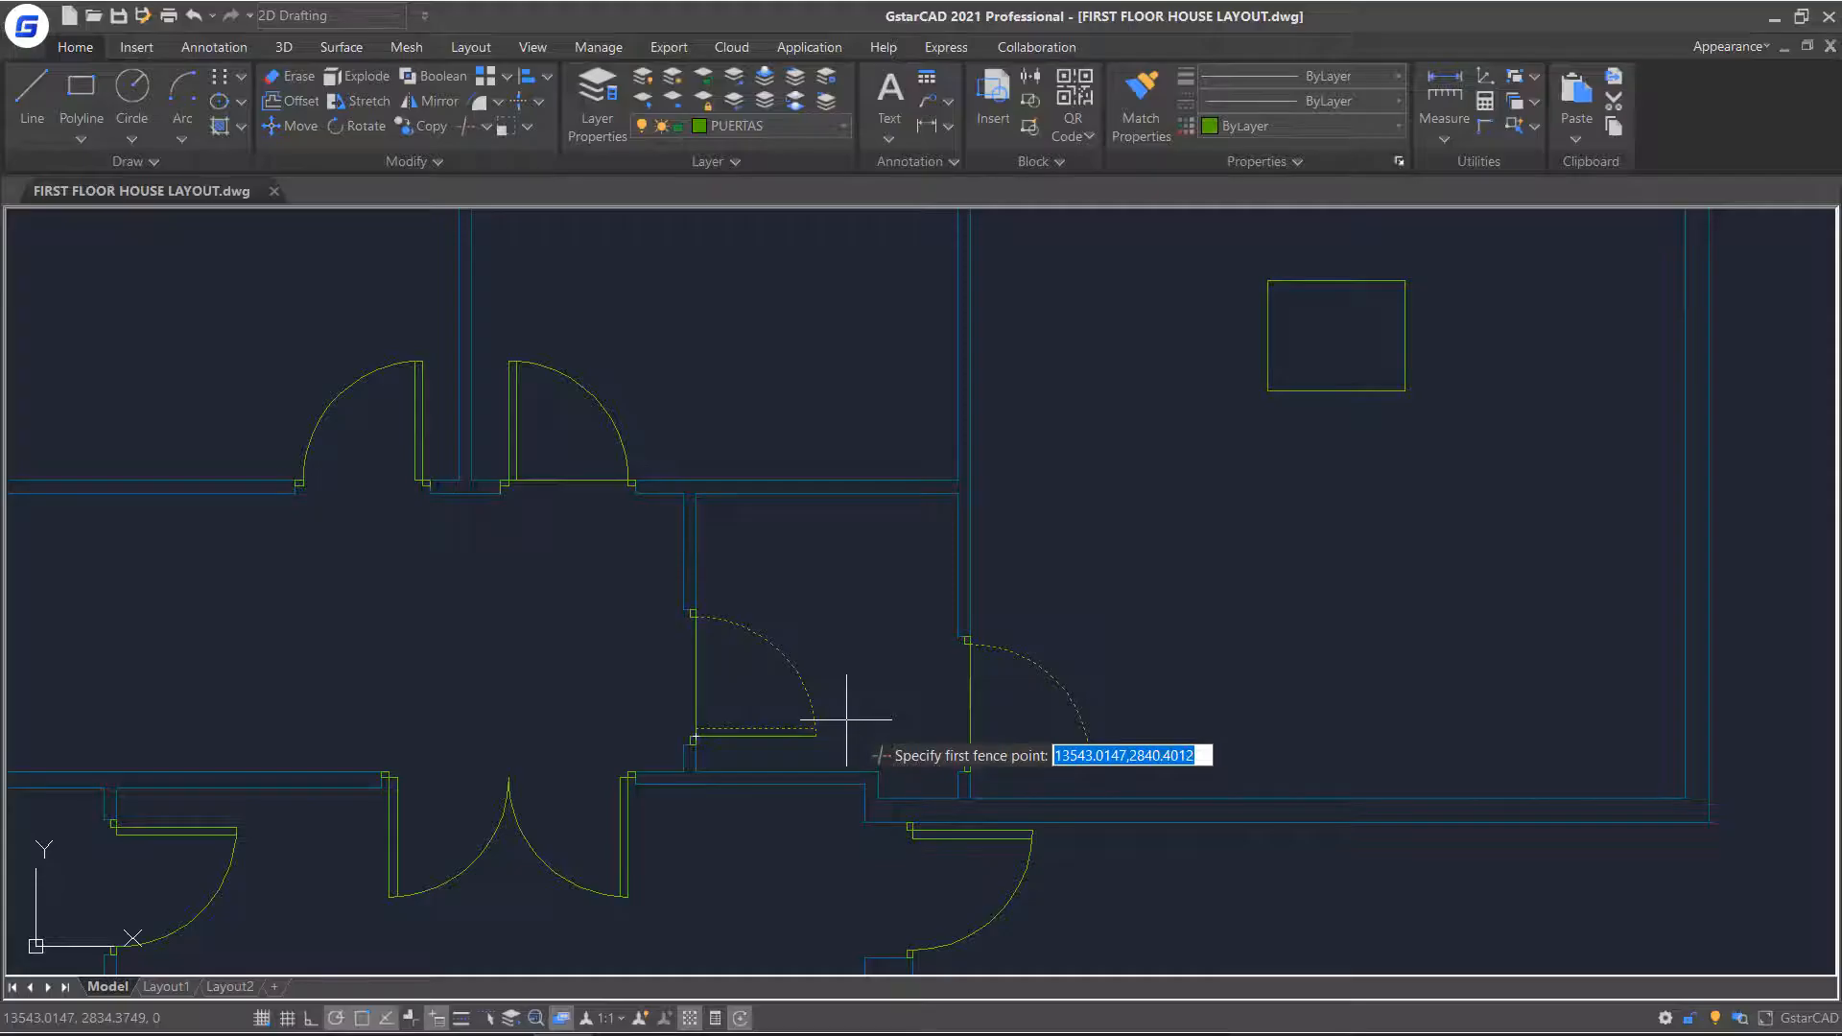
{"action": "left_click", "coordinate": [744, 712]}
{"action": "left_click", "coordinate": [622, 695]}
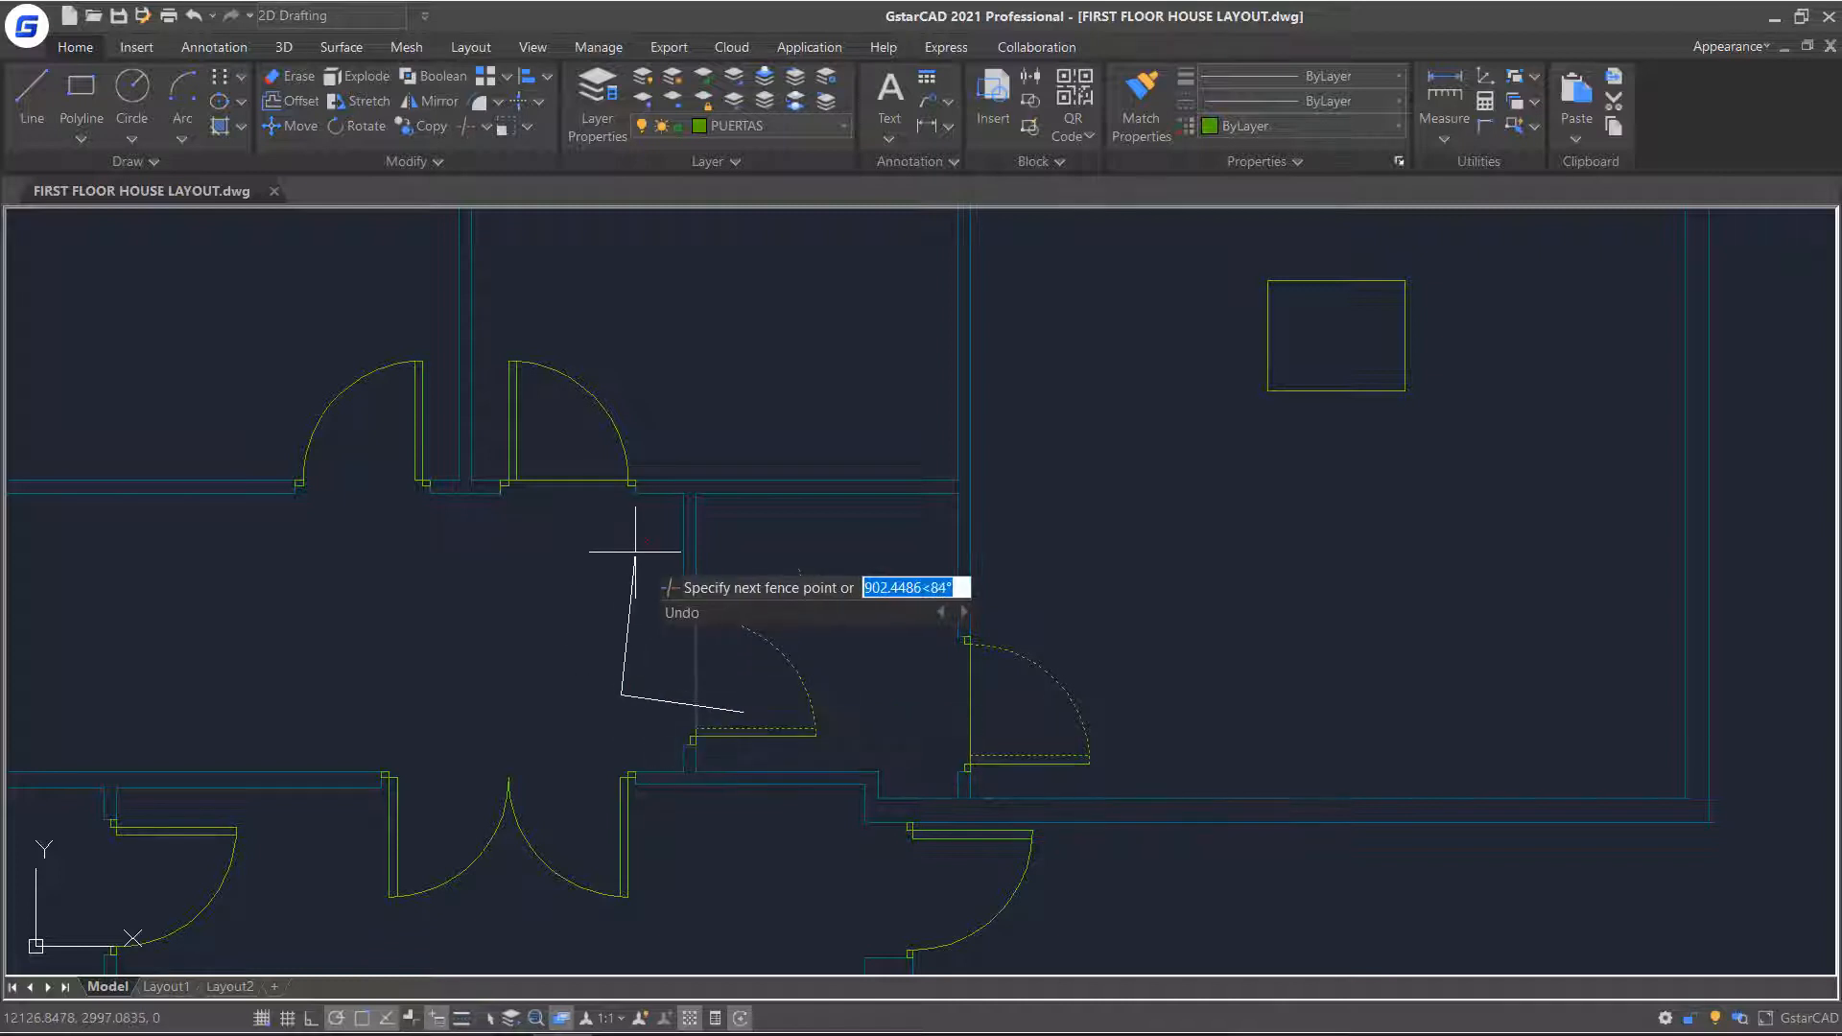
{"action": "left_click", "coordinate": [622, 555]}
{"action": "left_click", "coordinate": [903, 554]}
{"action": "left_click", "coordinate": [903, 711]}
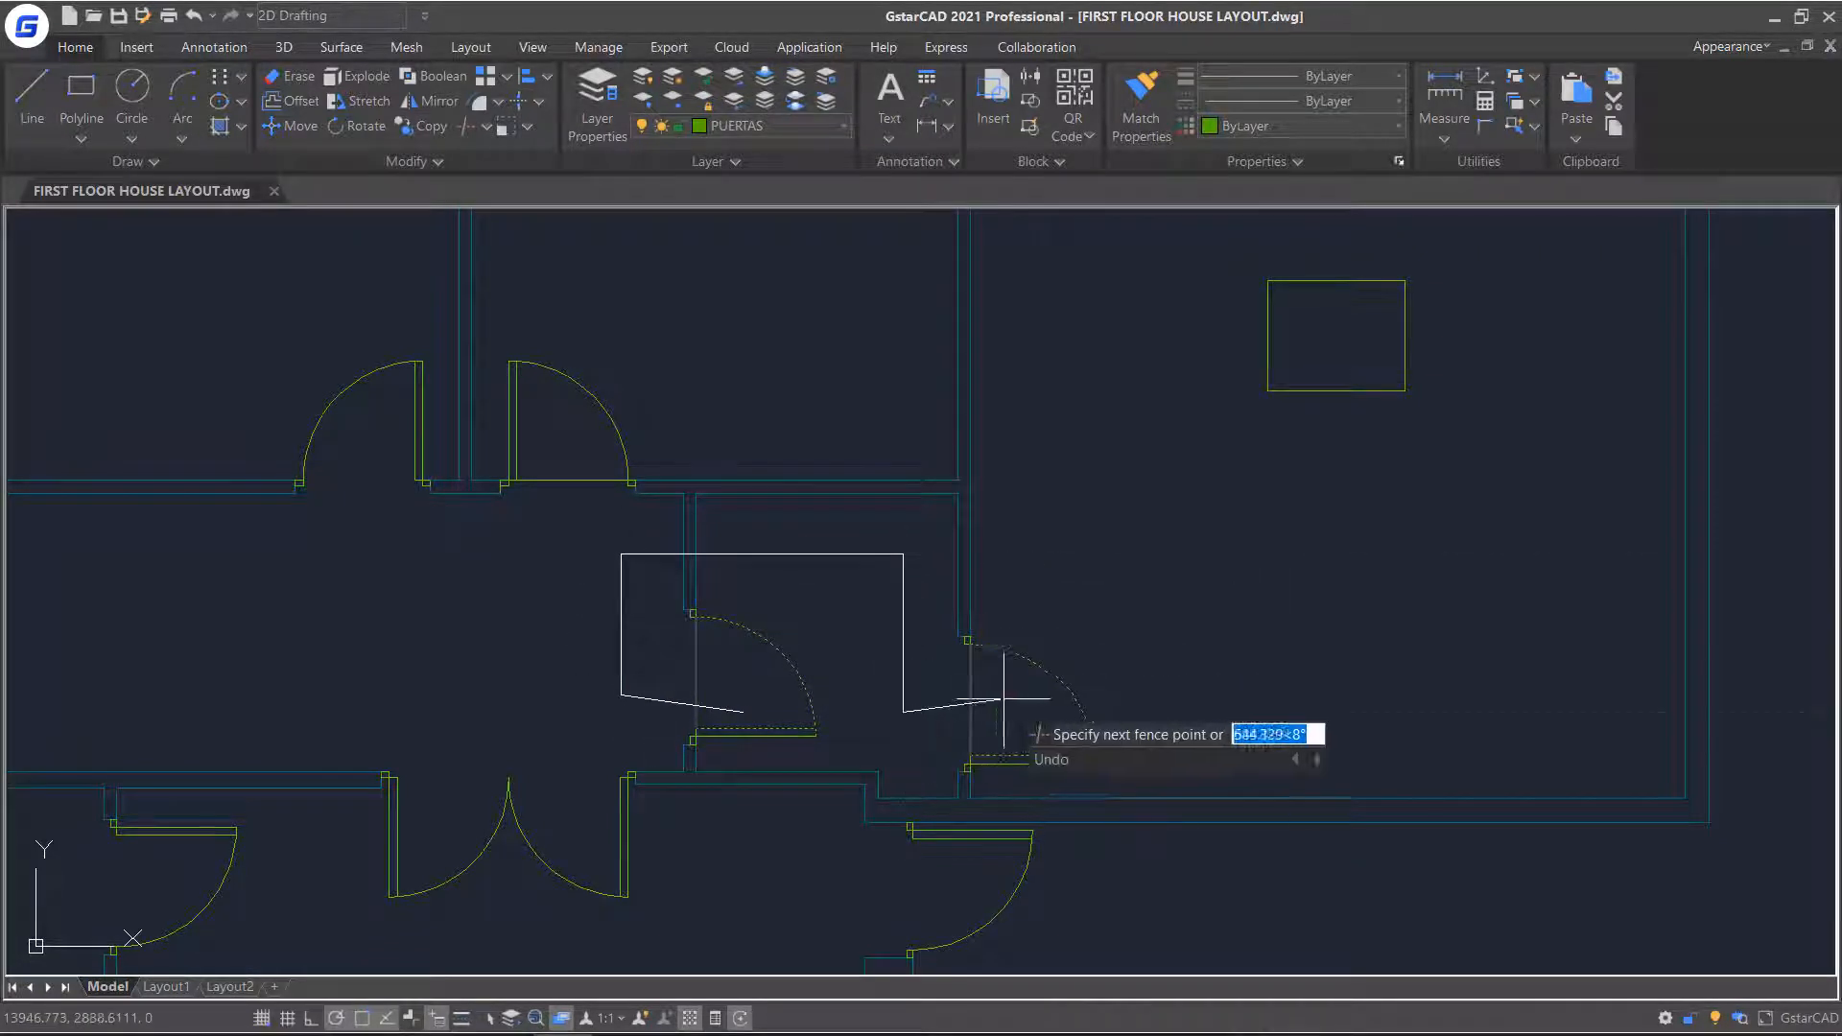
{"action": "left_click", "coordinate": [1003, 698]}
{"action": "key", "text": "Return"}
{"action": "key", "text": "Return"}
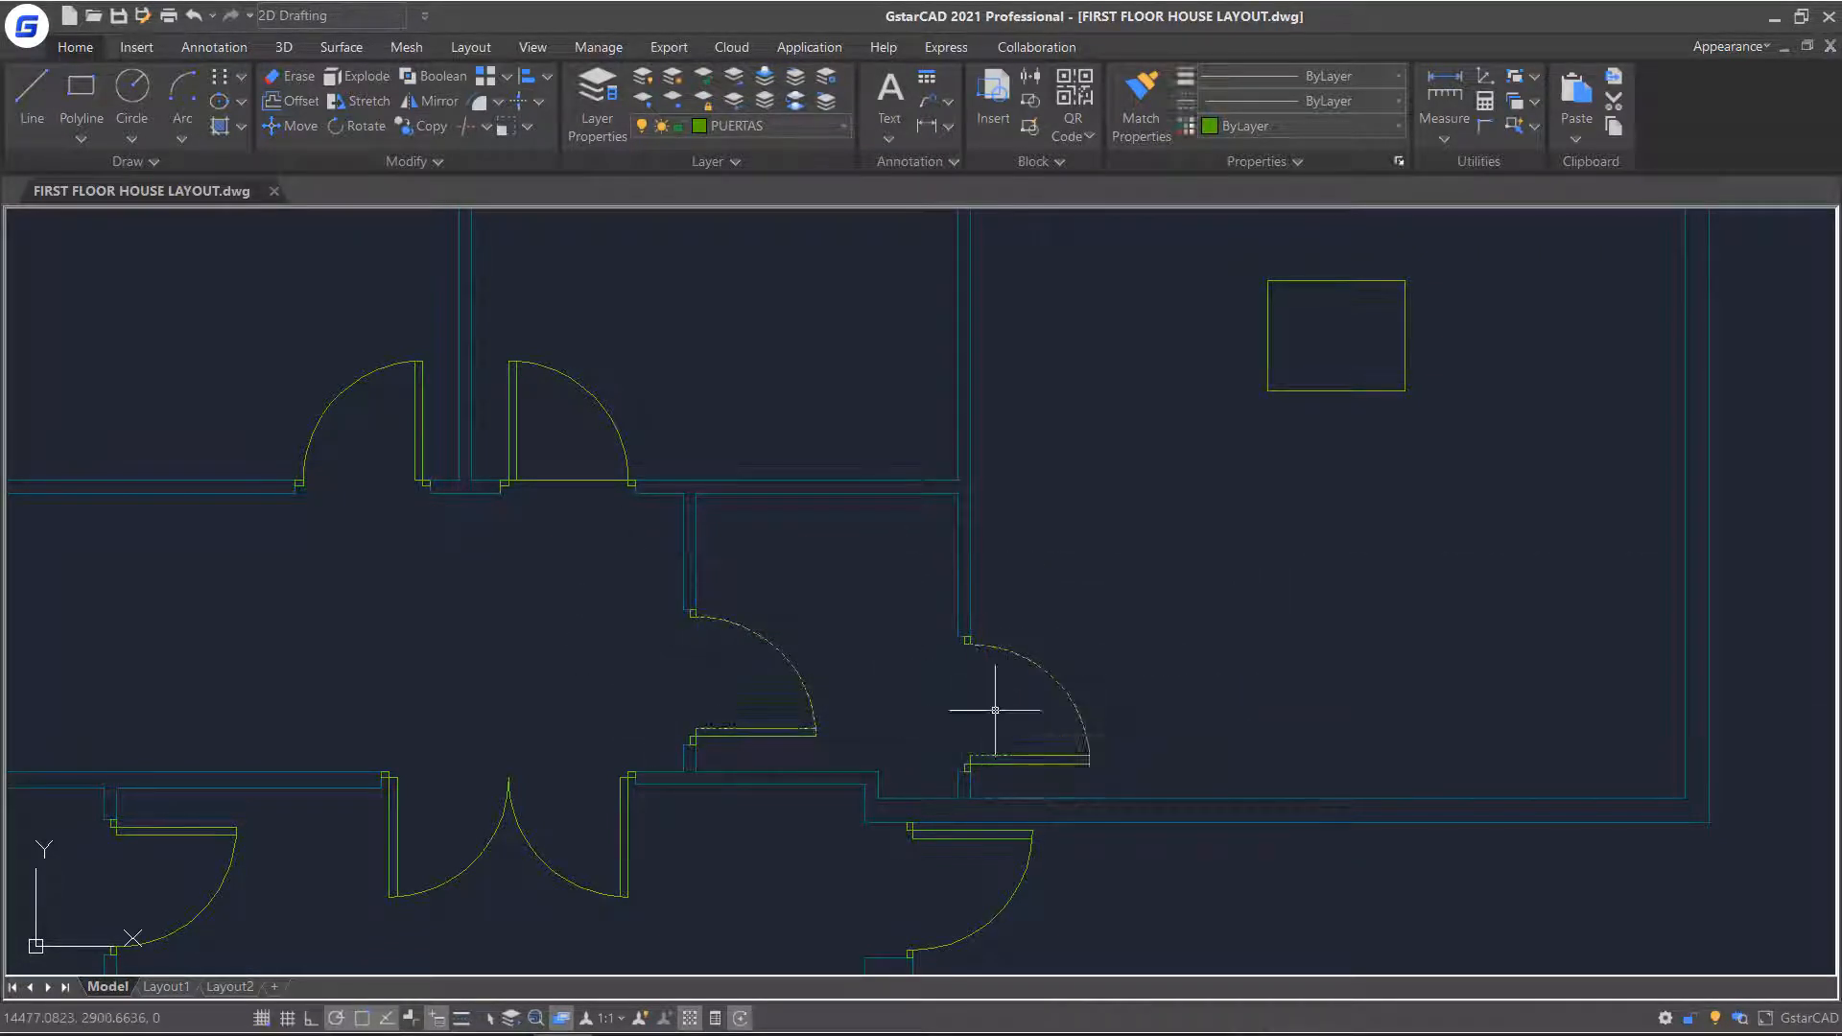
Trim the vertical lines in the upper part of the window and the threshold line of the door below, using all objects as cutting edges.
{"action": "scroll", "coordinate": [987, 563], "scroll_direction": "up", "scroll_amount": 5}
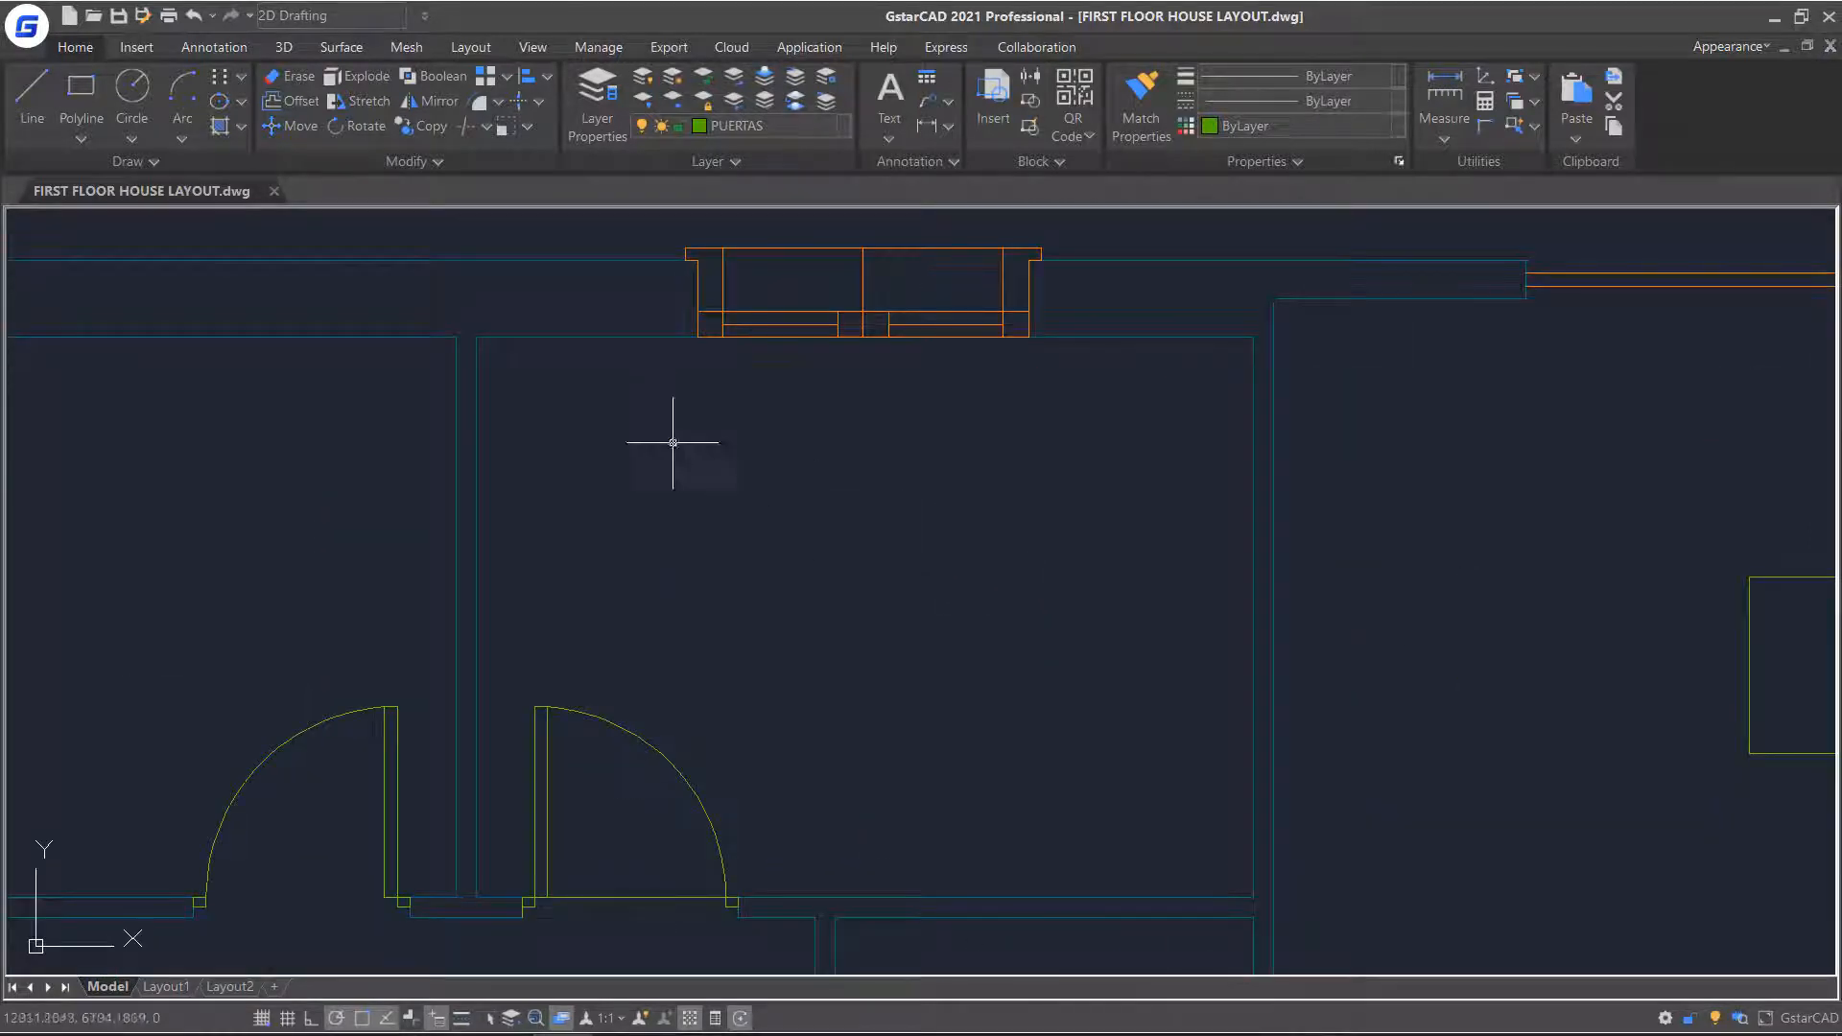
{"action": "left_click", "coordinate": [467, 133]}
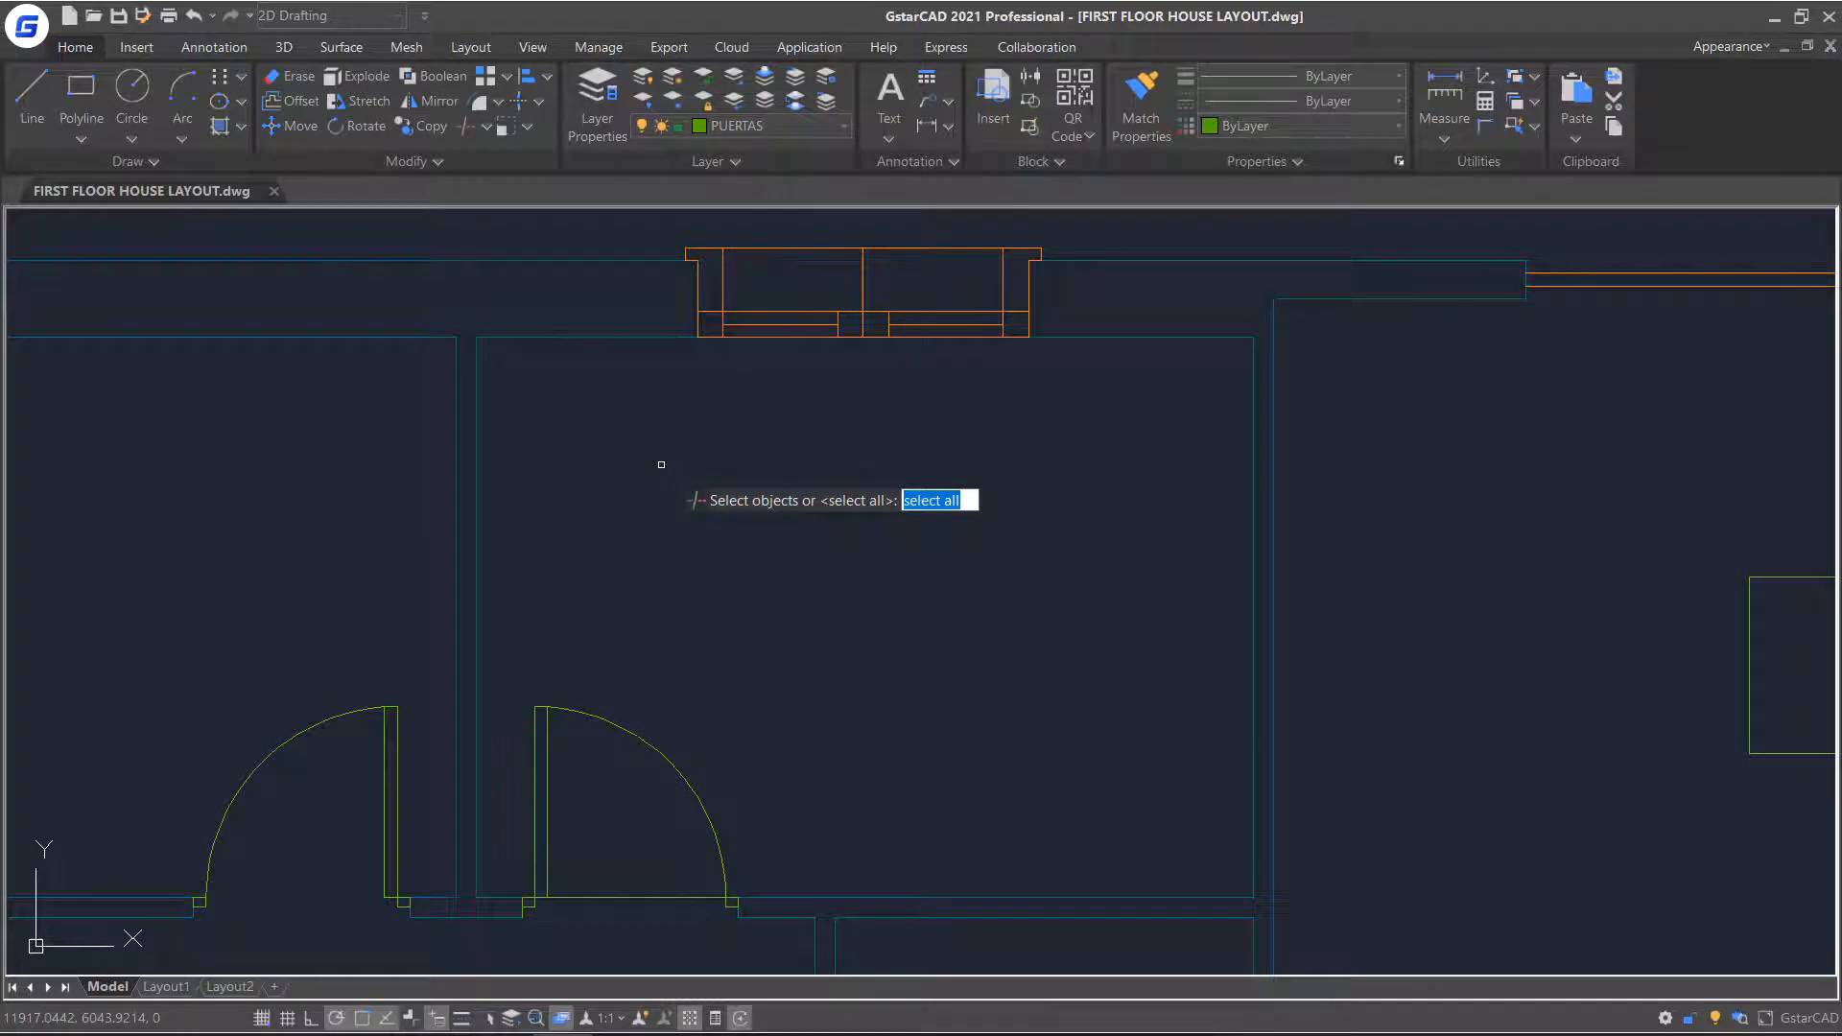
{"action": "key", "text": "Return"}
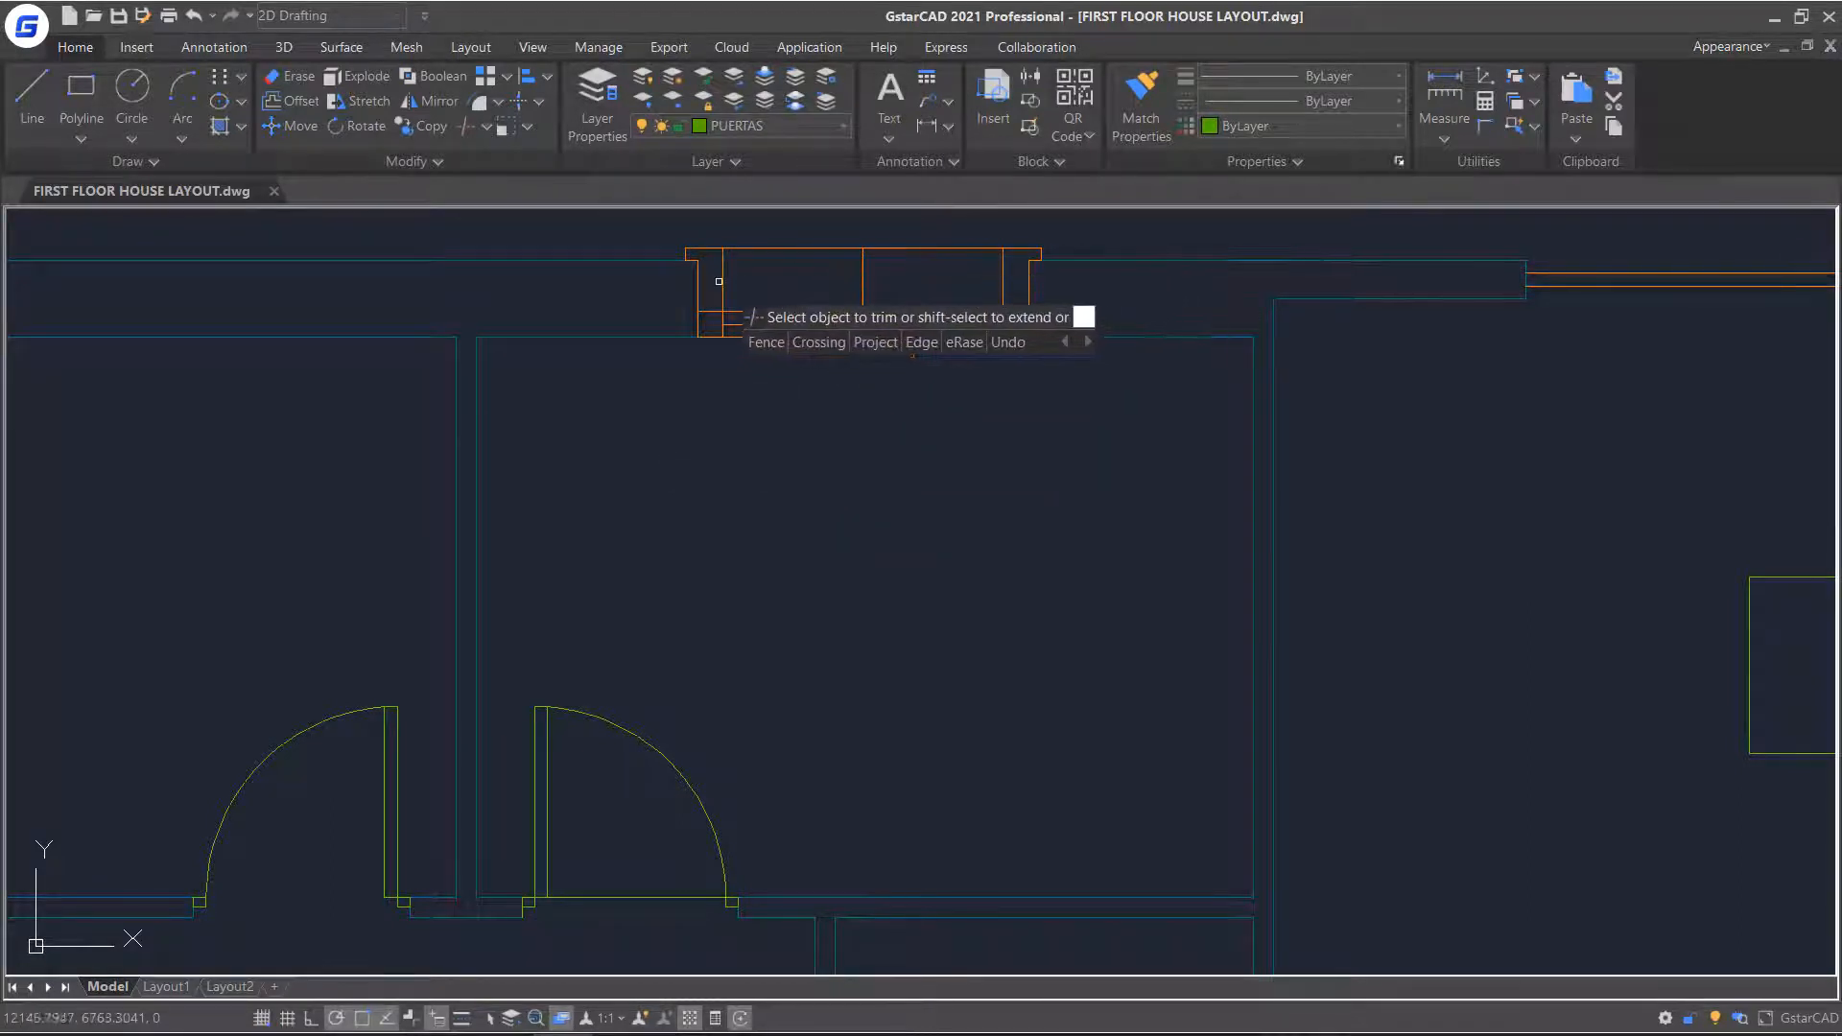
{"action": "scroll", "coordinate": [732, 308], "scroll_direction": "up", "scroll_amount": 4}
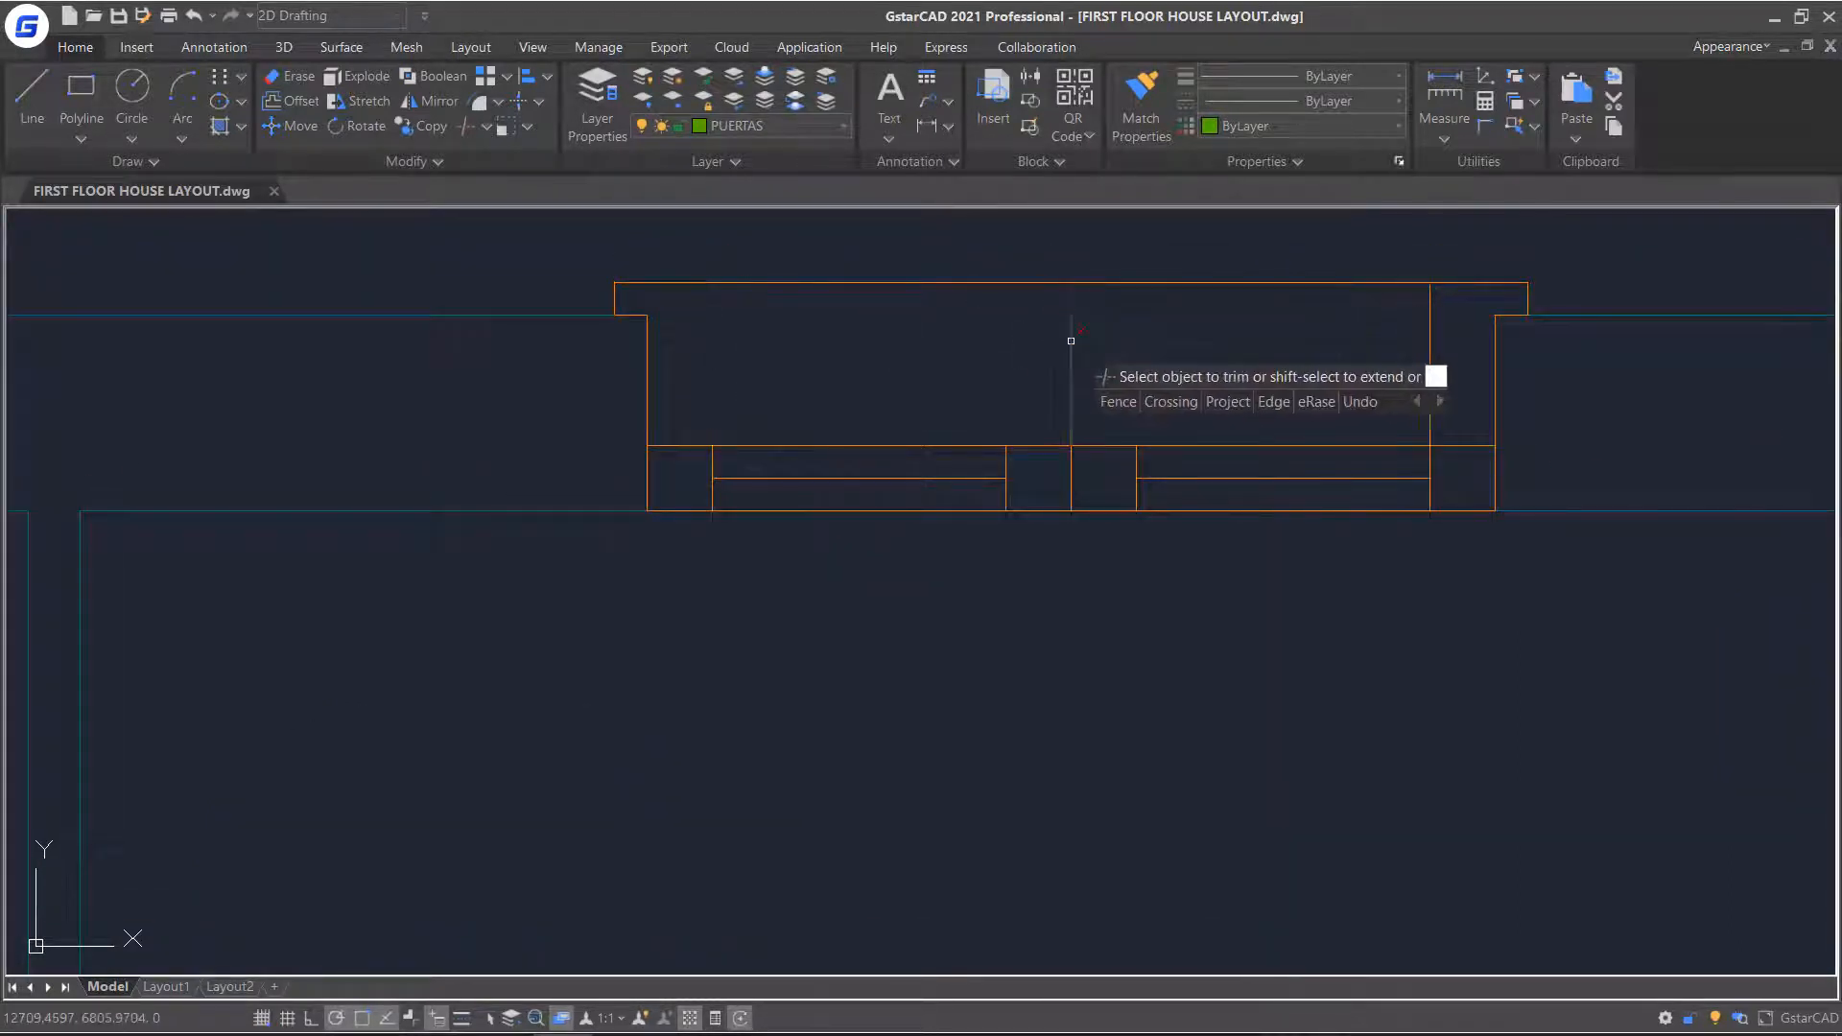
{"action": "scroll", "coordinate": [734, 748], "scroll_direction": "down", "scroll_amount": 4}
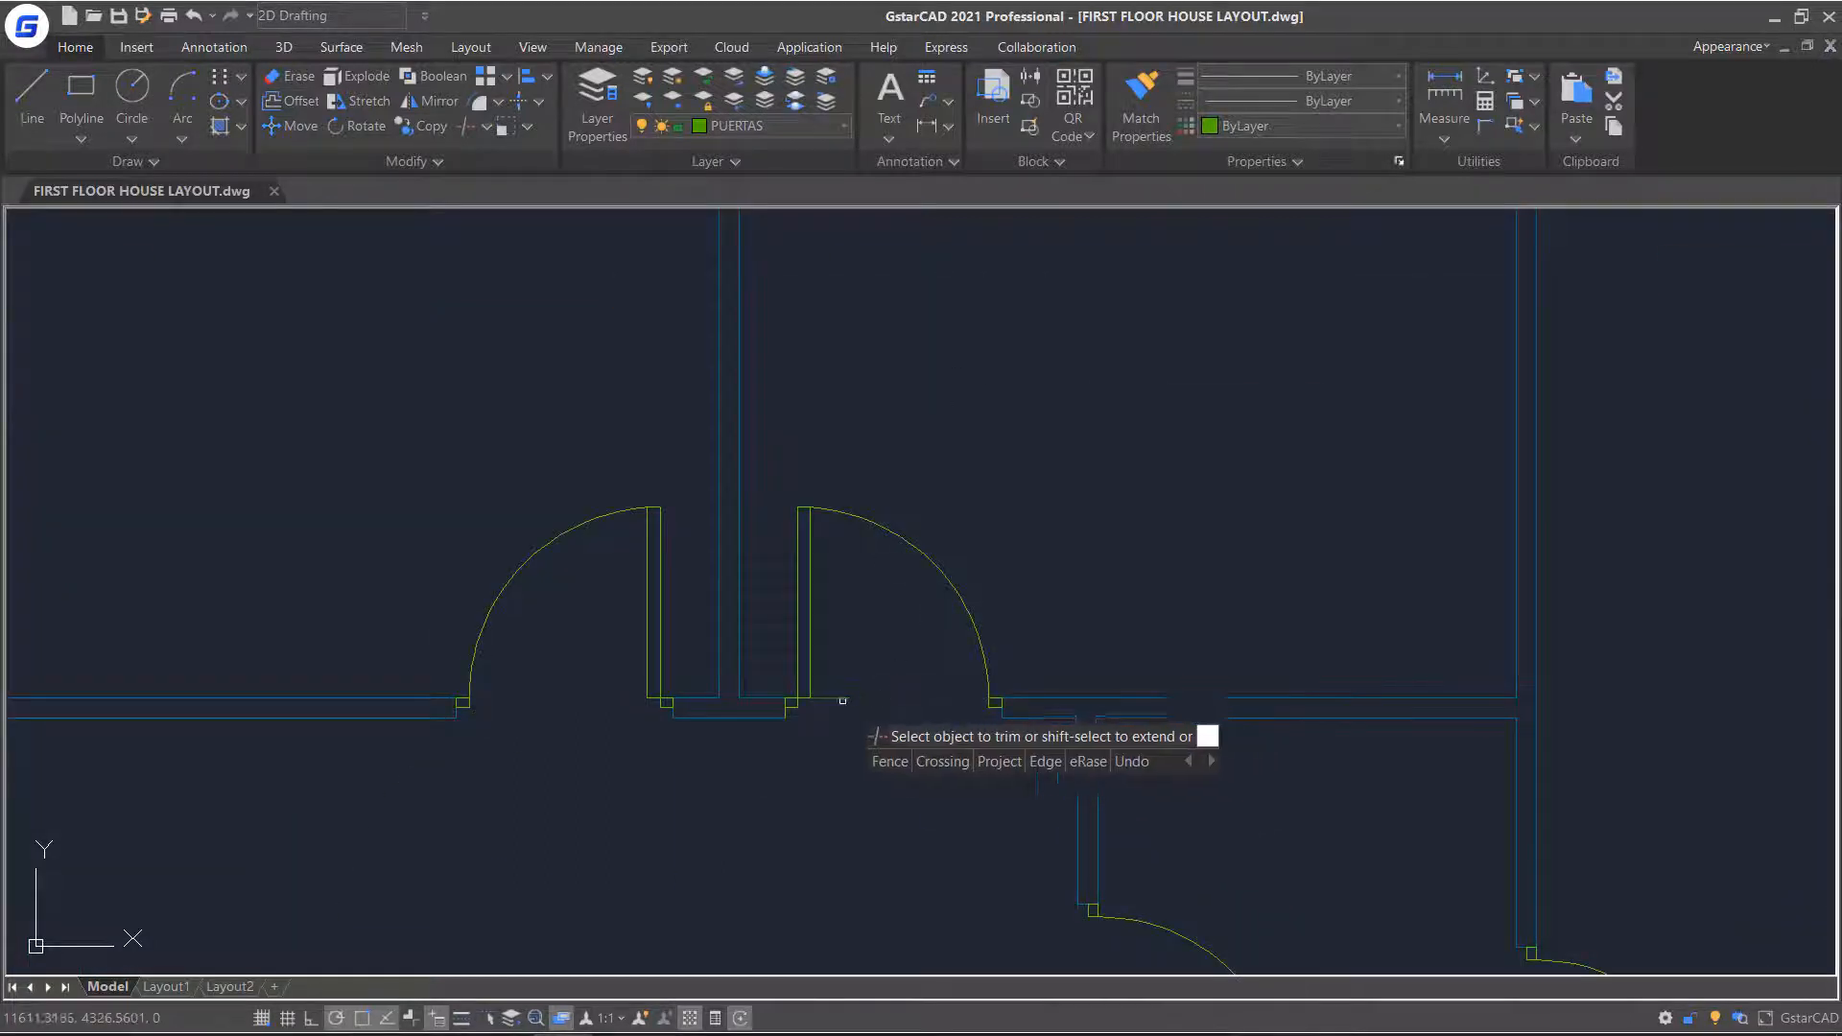
{"action": "scroll", "coordinate": [912, 745], "scroll_direction": "down", "scroll_amount": 4}
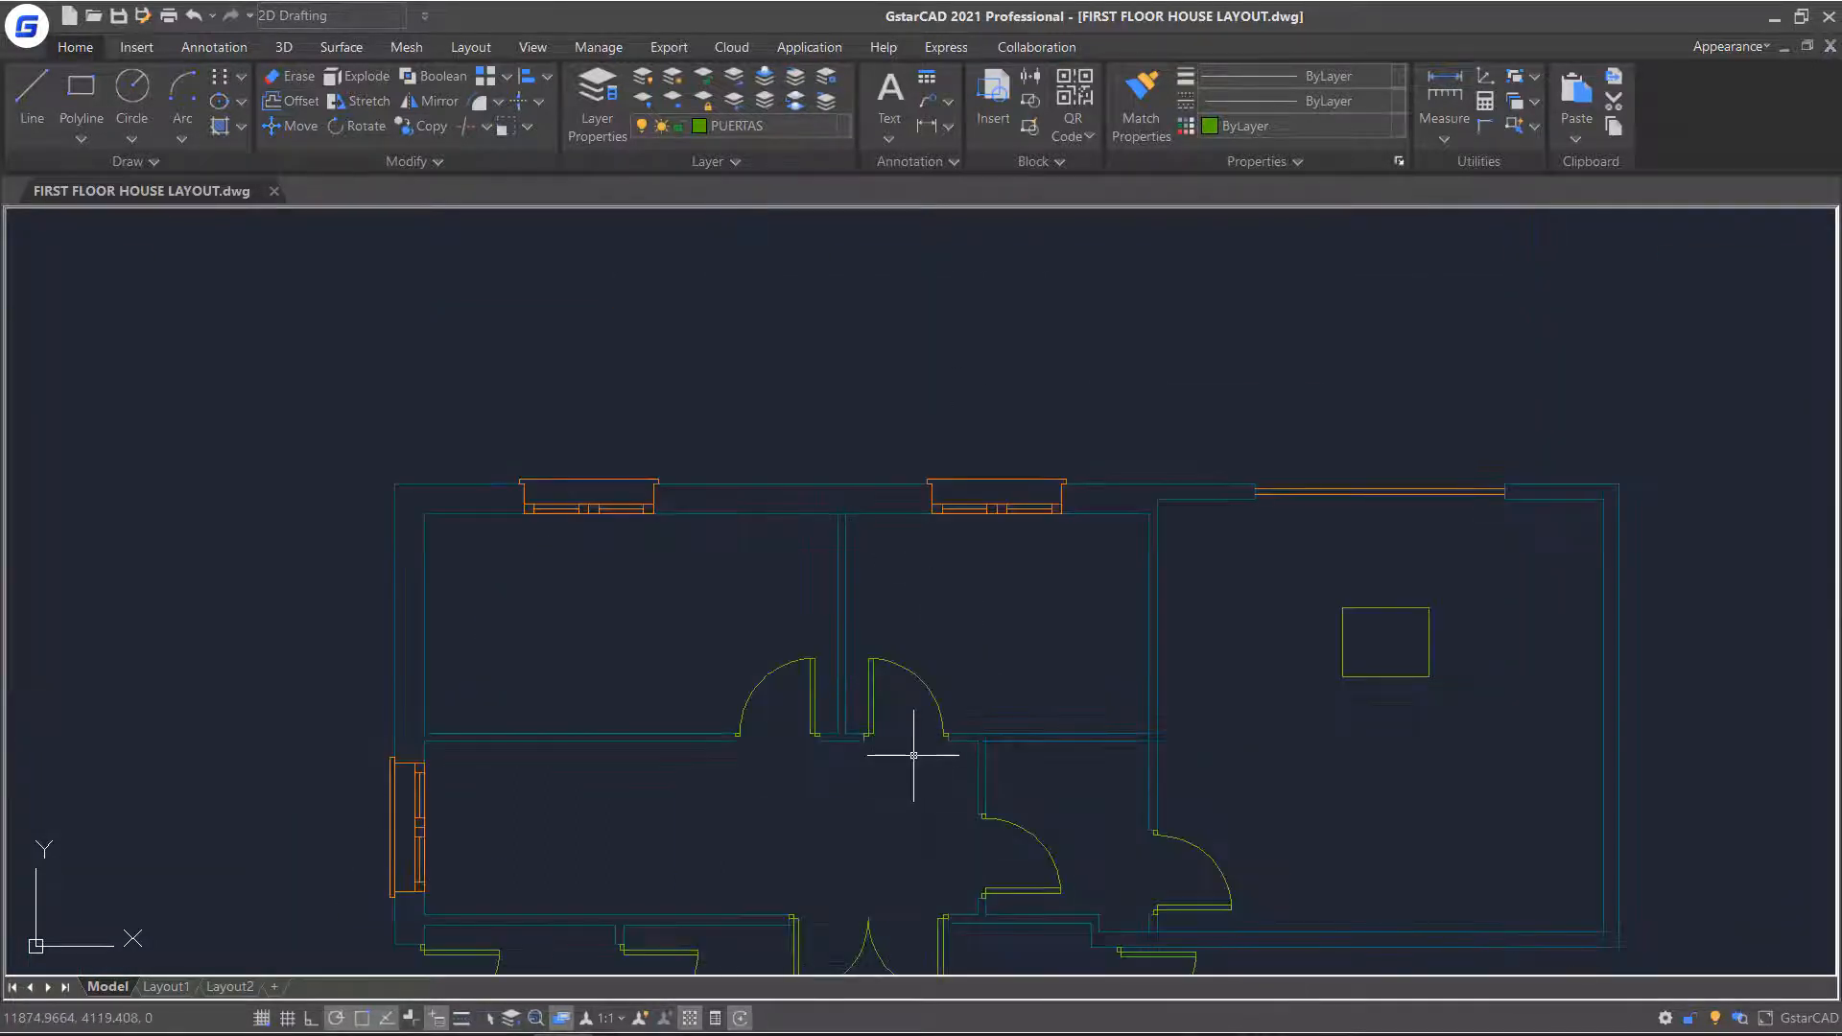
With the Trim command's extend function, extend the outer arc and the two outer horizontal lines until they meet at the left corners.
{"action": "left_click", "coordinate": [487, 128]}
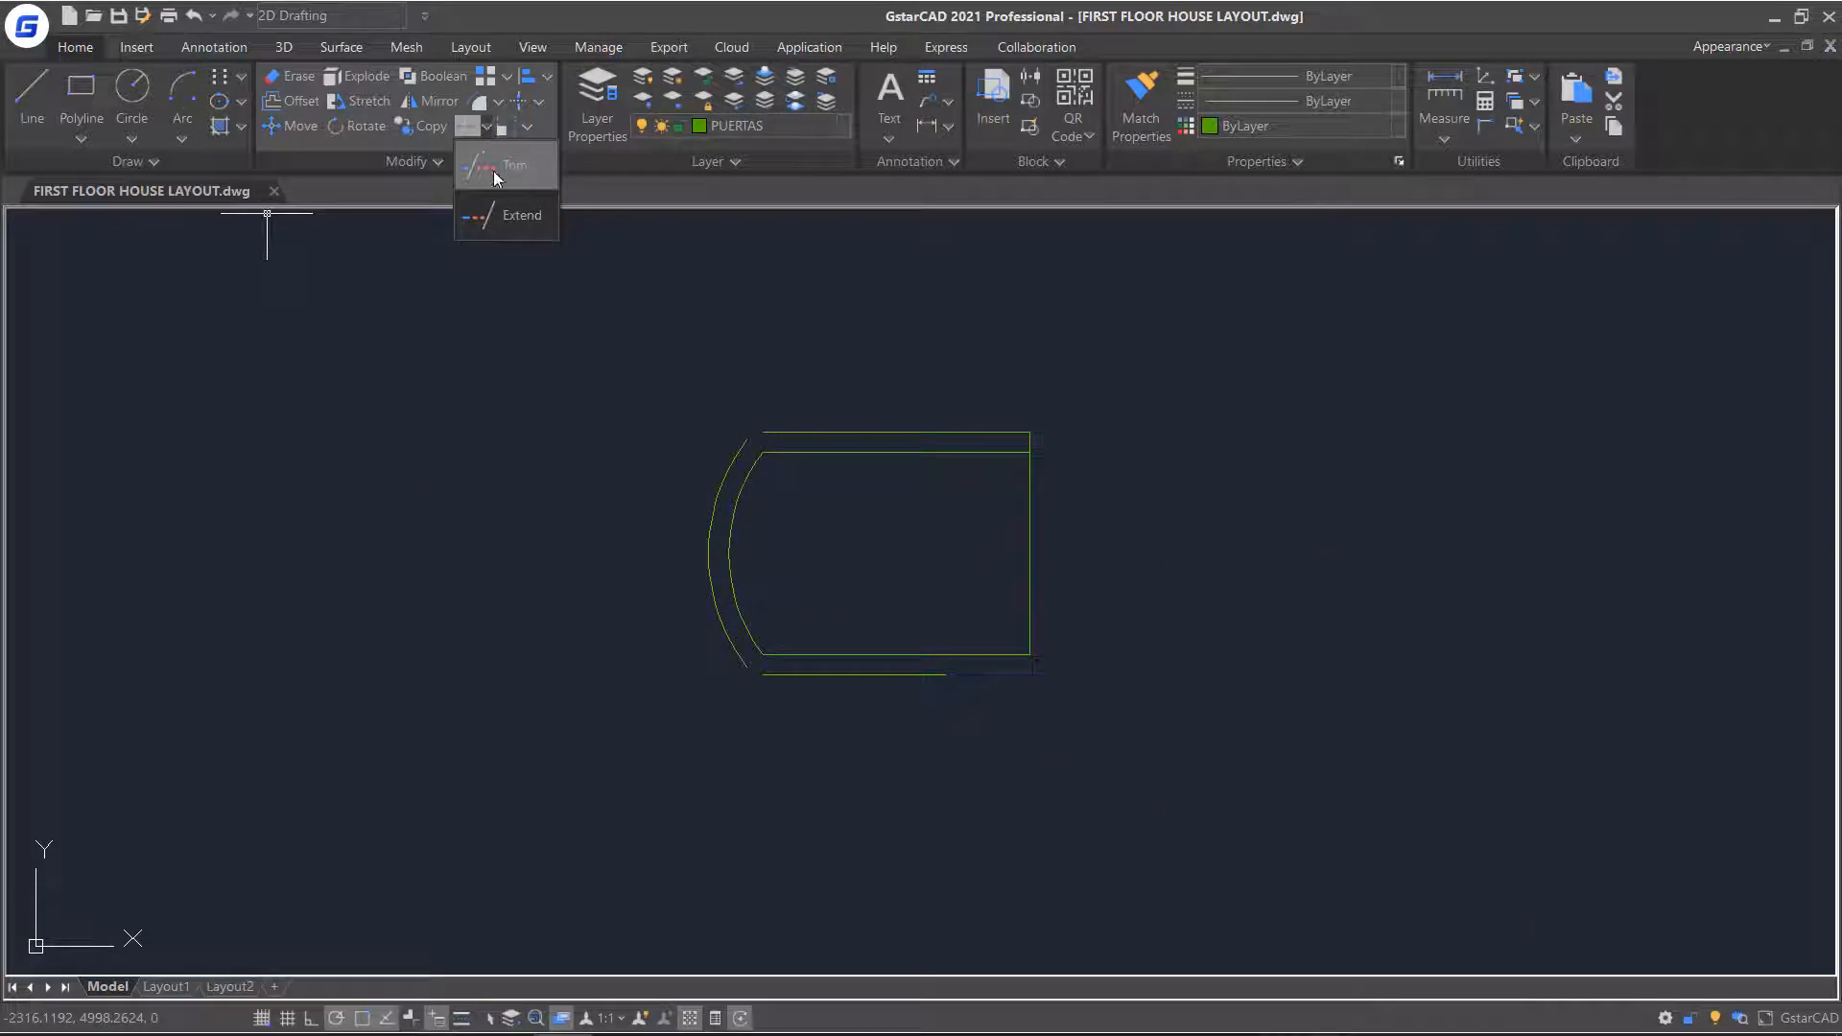
{"action": "left_click", "coordinate": [494, 171]}
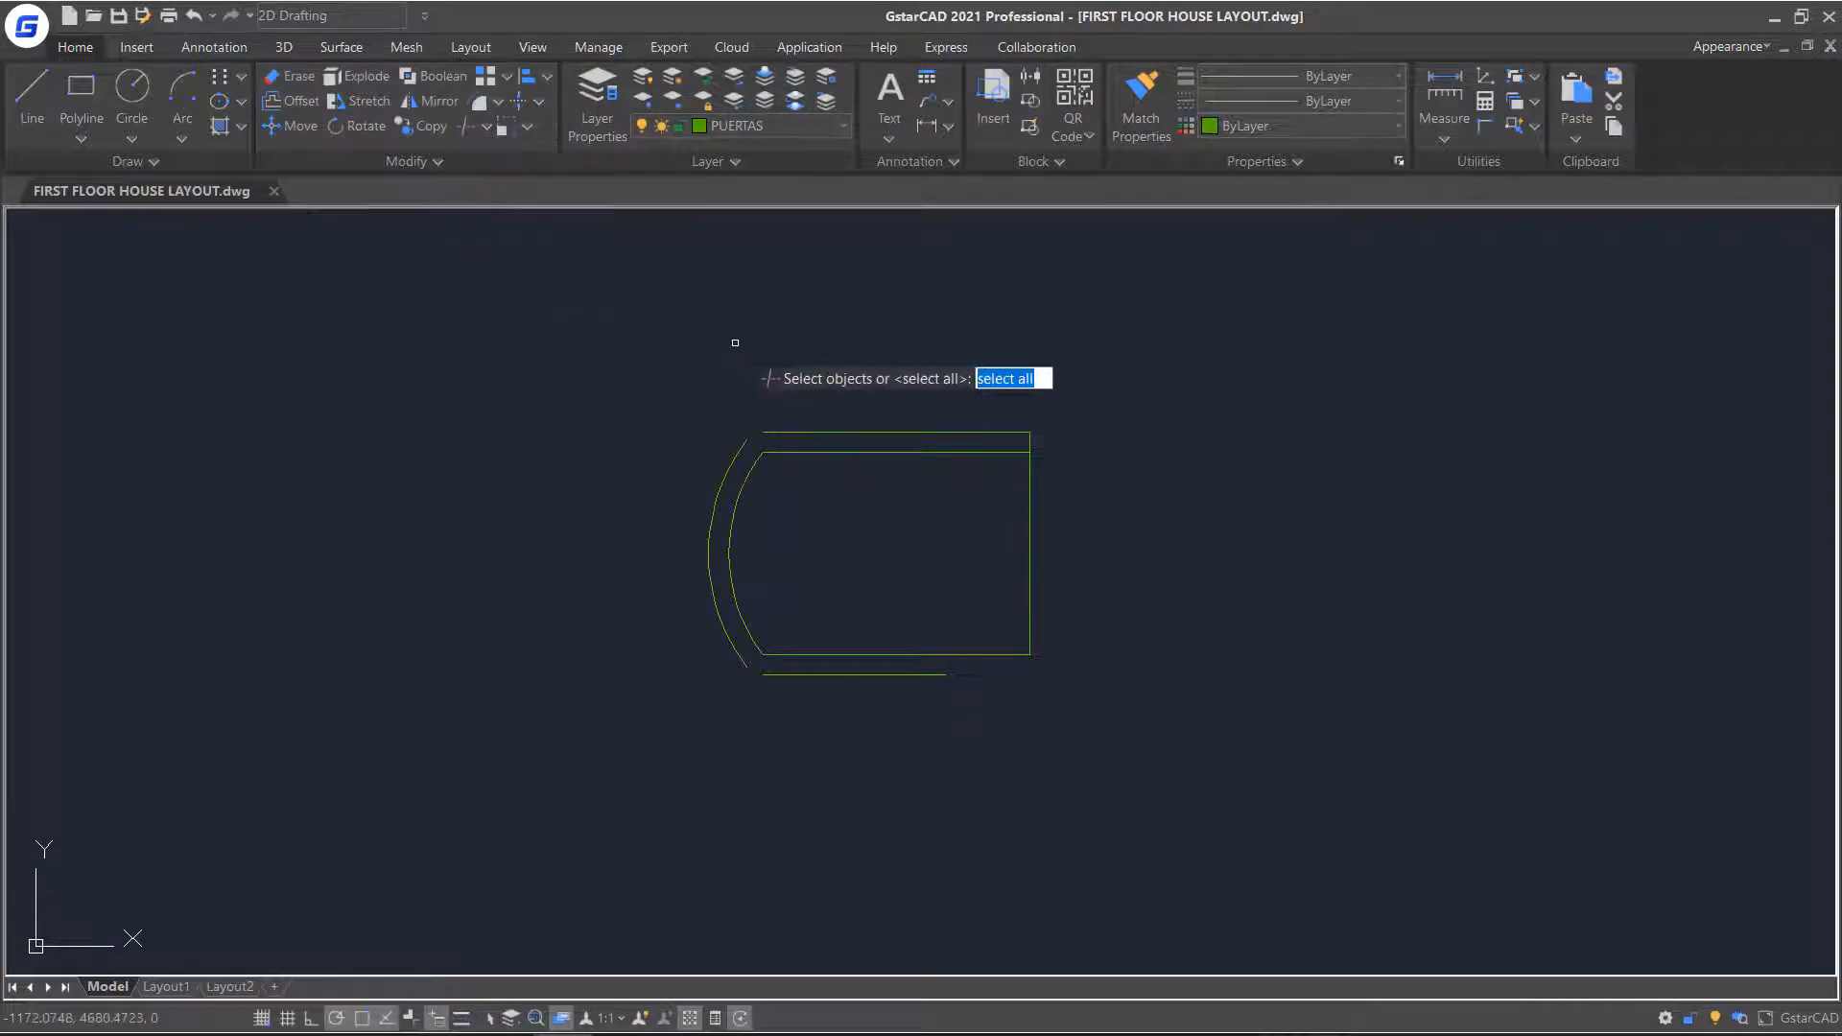
{"action": "left_click", "coordinate": [716, 507]}
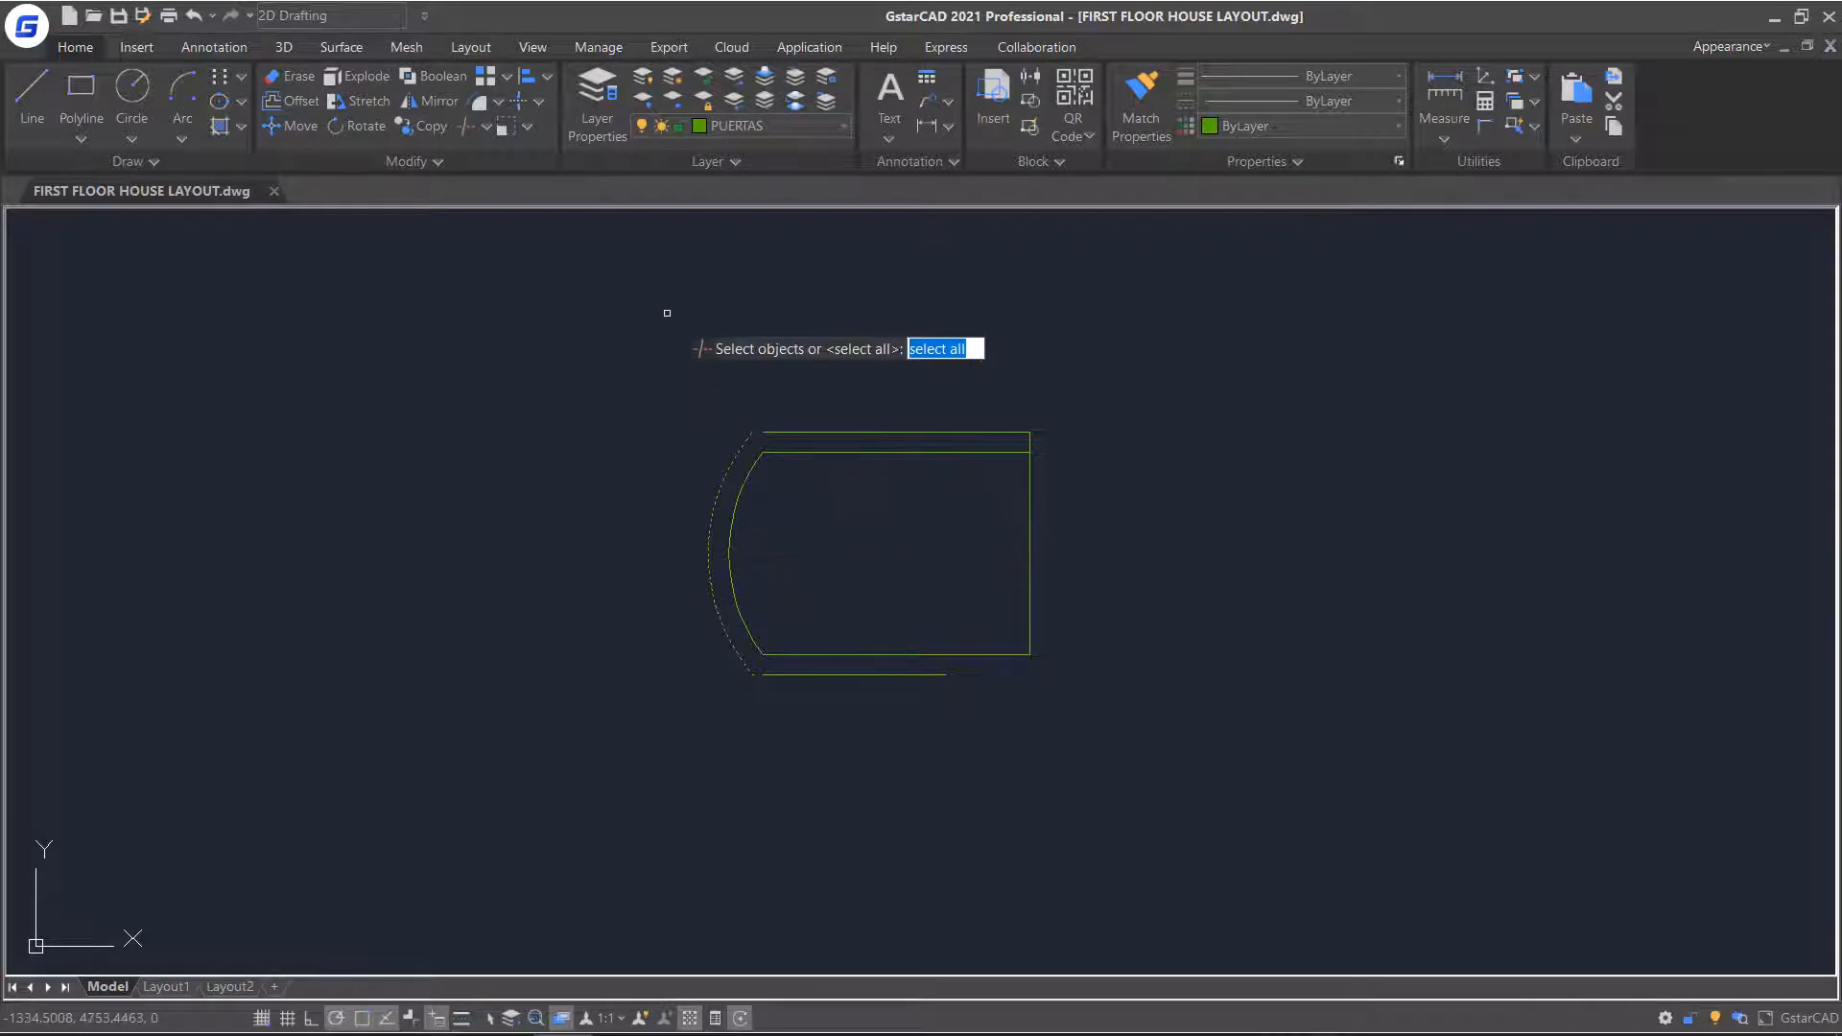
{"action": "key", "text": "Return"}
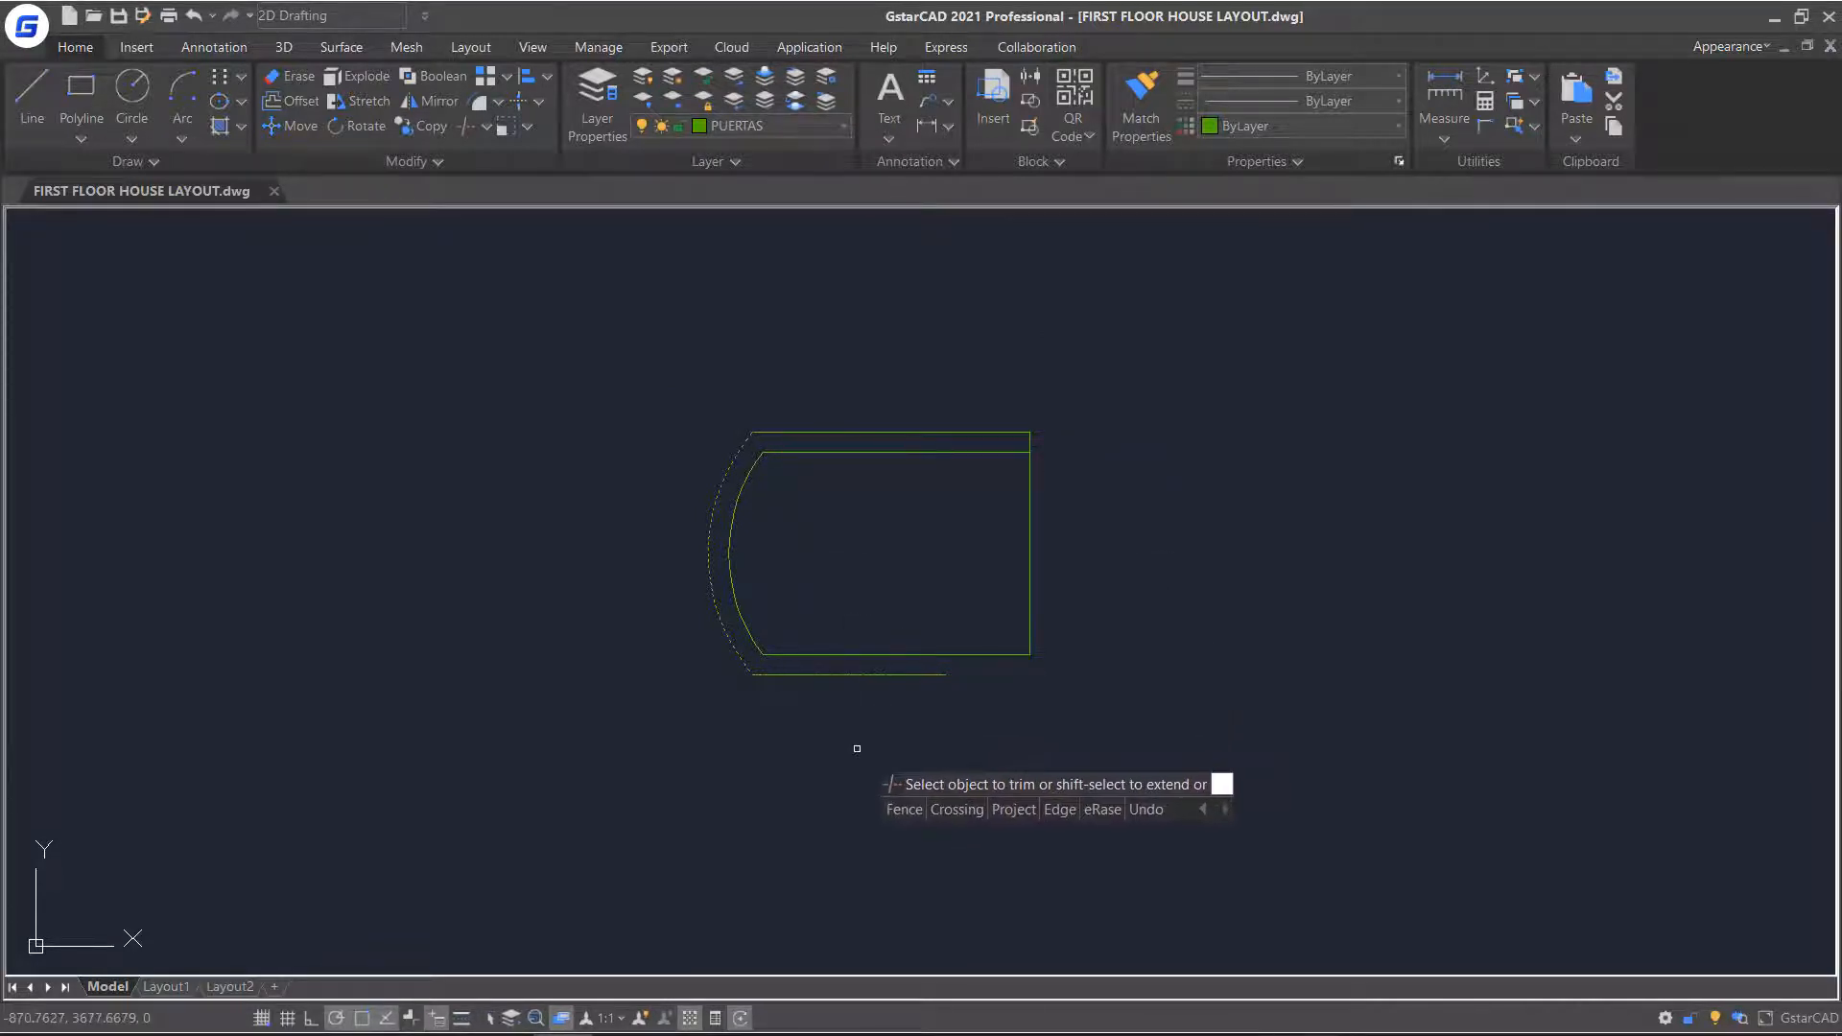
{"action": "key", "text": "Escape"}
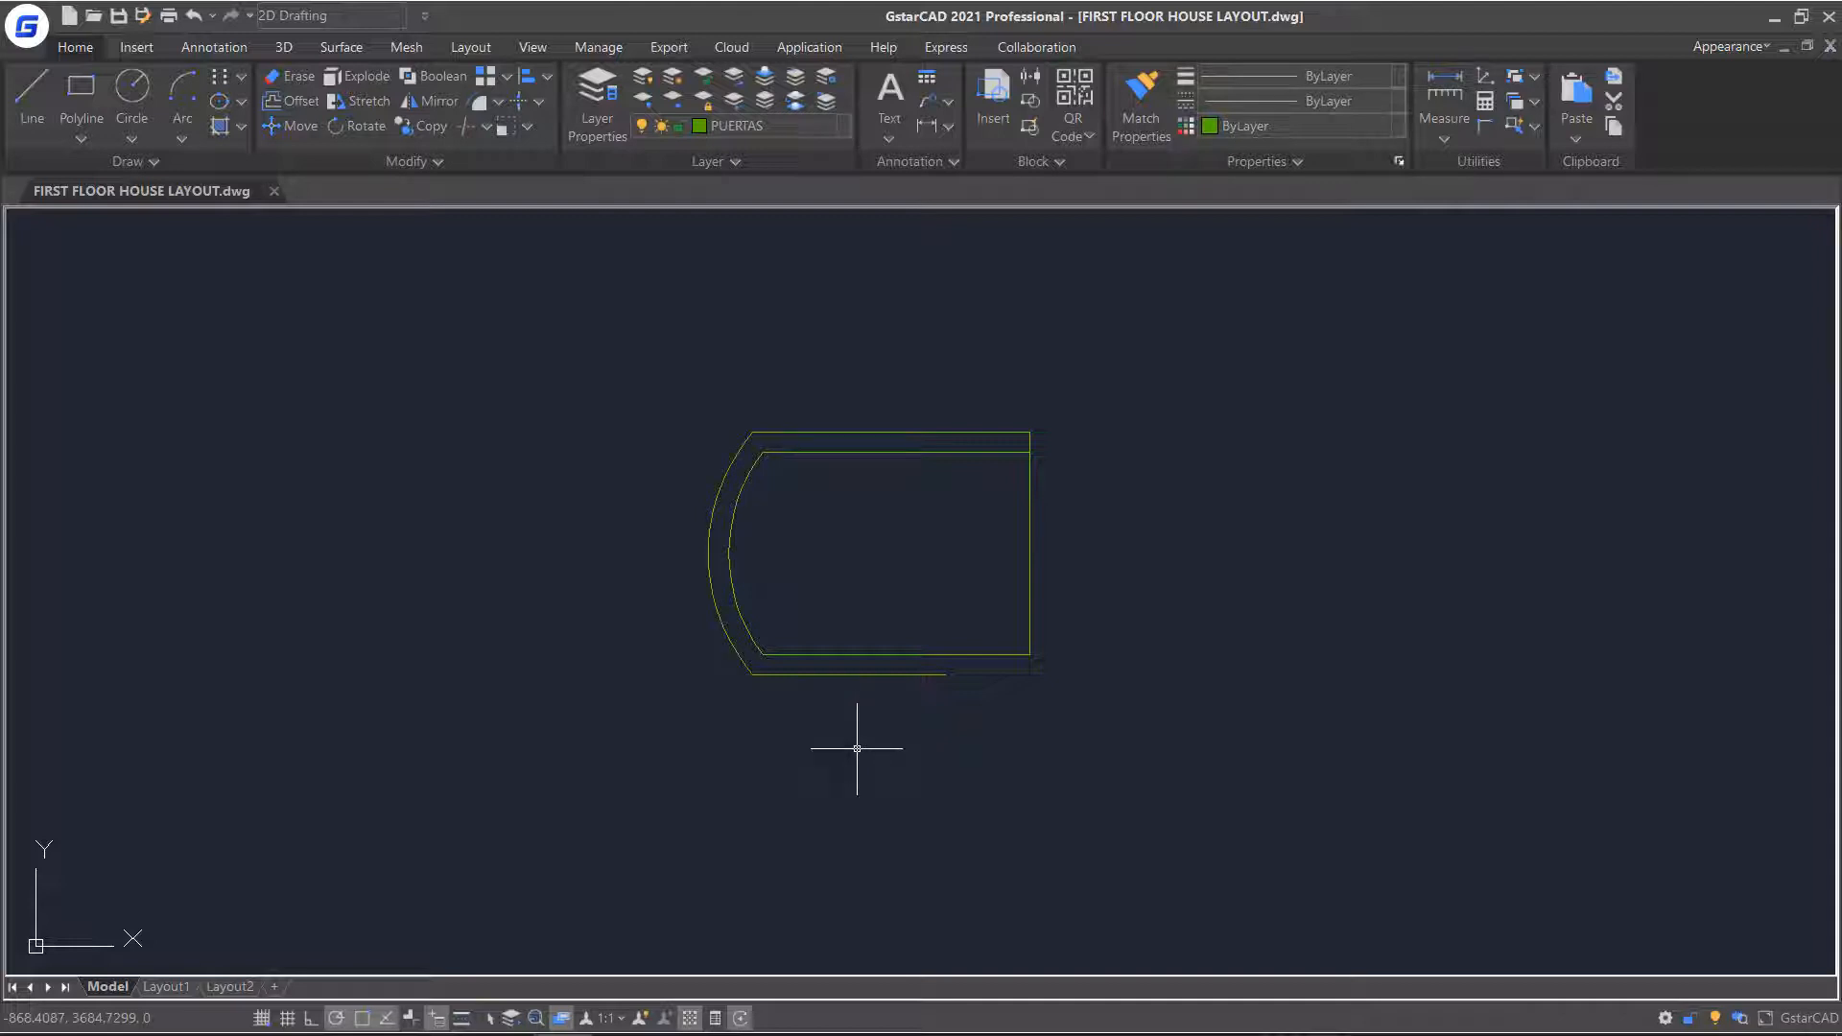
Extend the lower outer line rightward to the implied edge of the short upper-right vertical segment, with the Edge mode set to Extend.
{"action": "left_click", "coordinate": [485, 127]}
{"action": "left_click", "coordinate": [506, 228]}
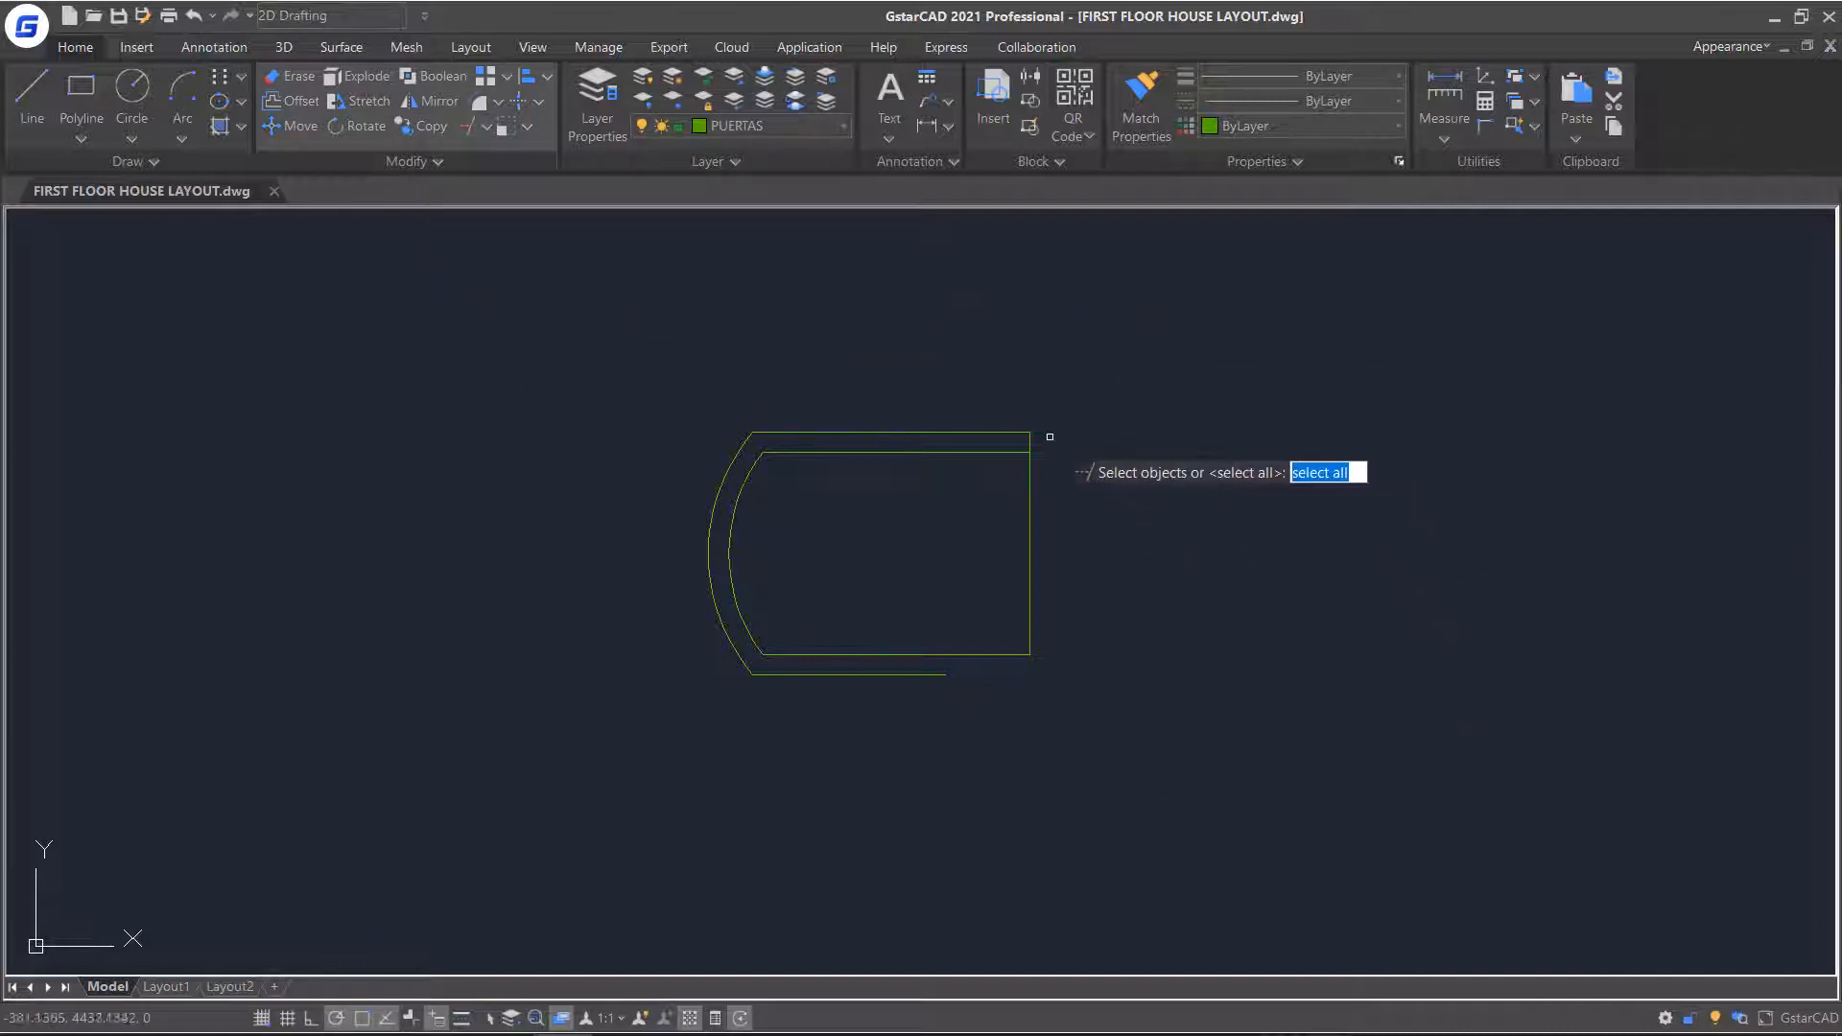
{"action": "key", "text": "Return"}
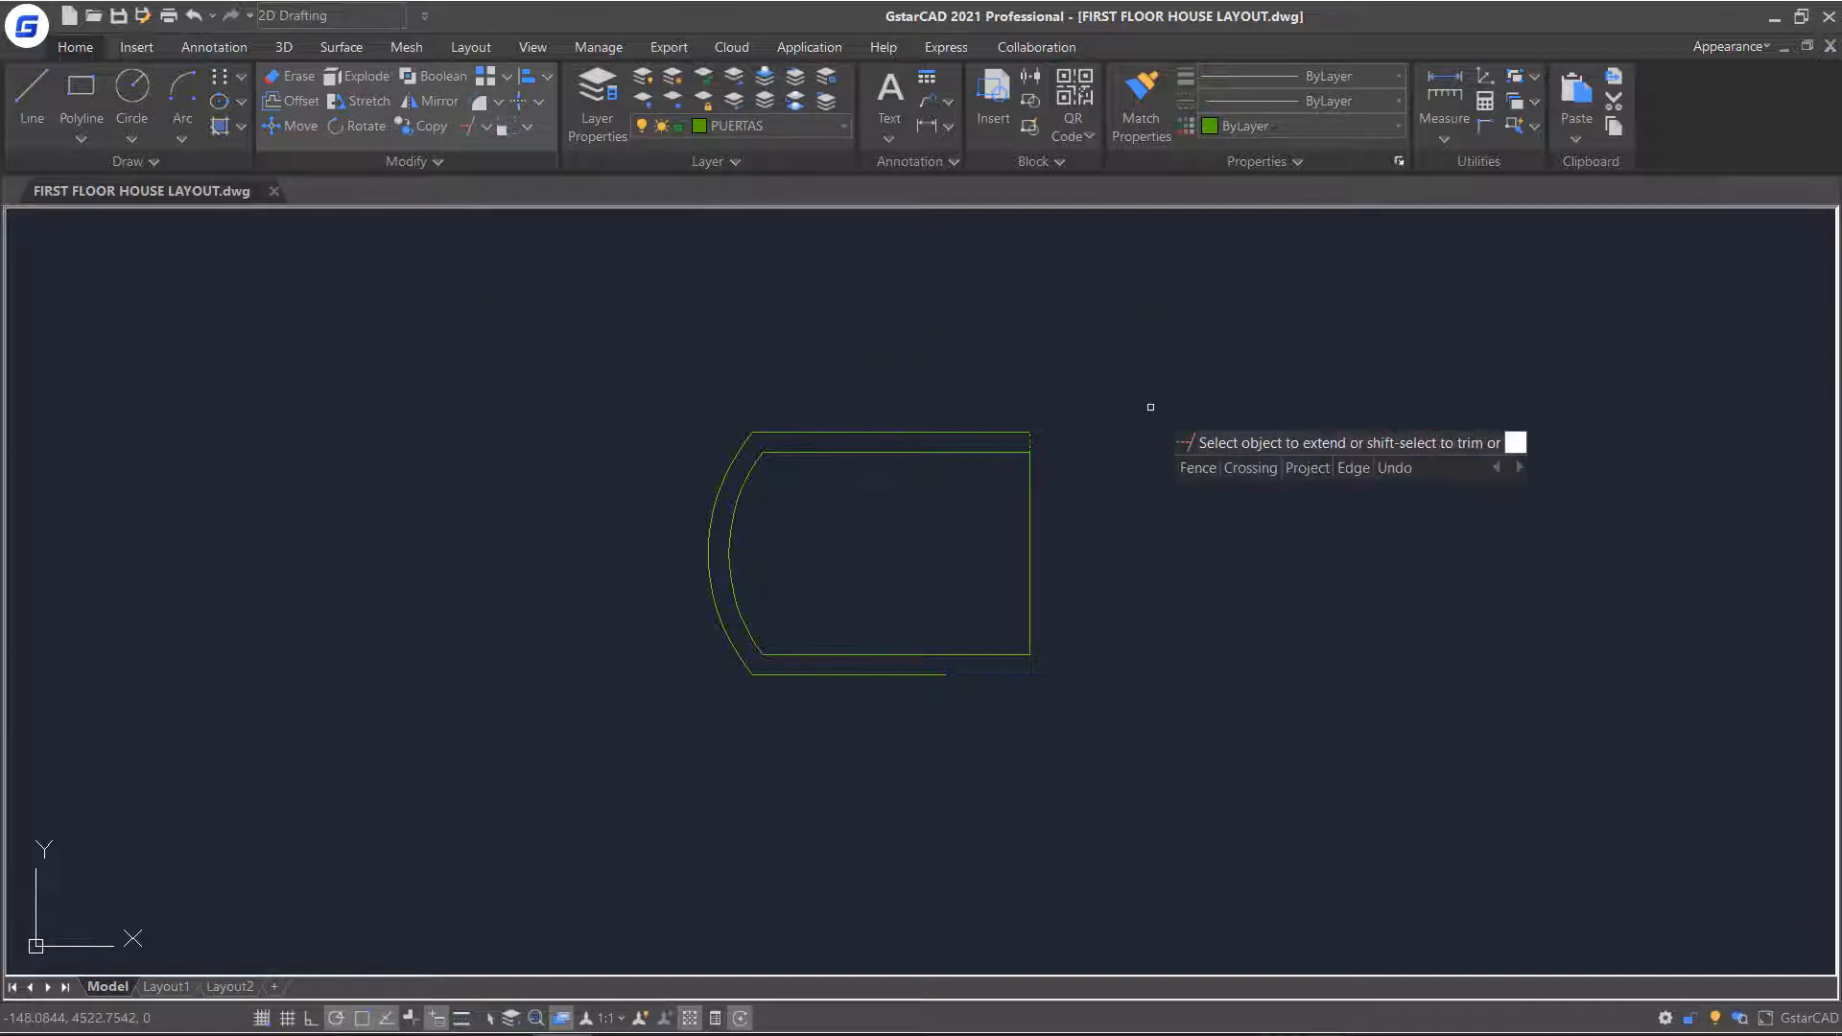
{"action": "type", "text": "e"}
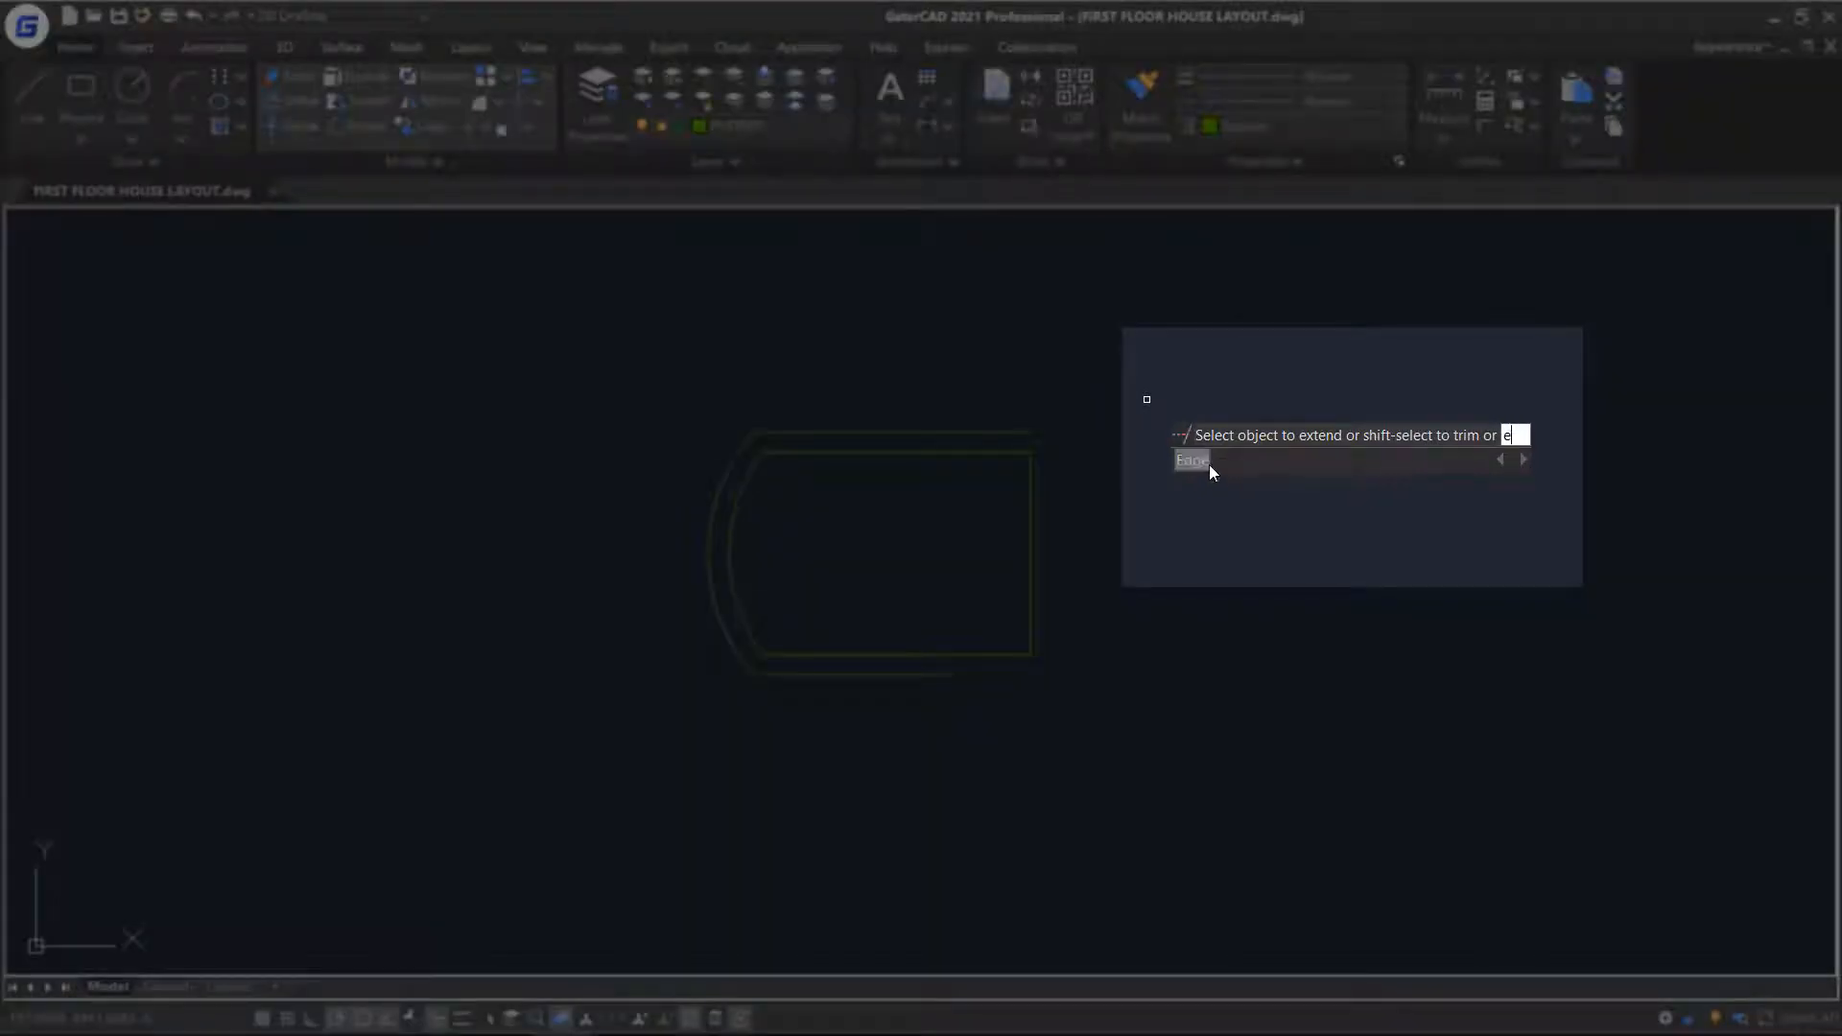
{"action": "left_click", "coordinate": [1207, 462]}
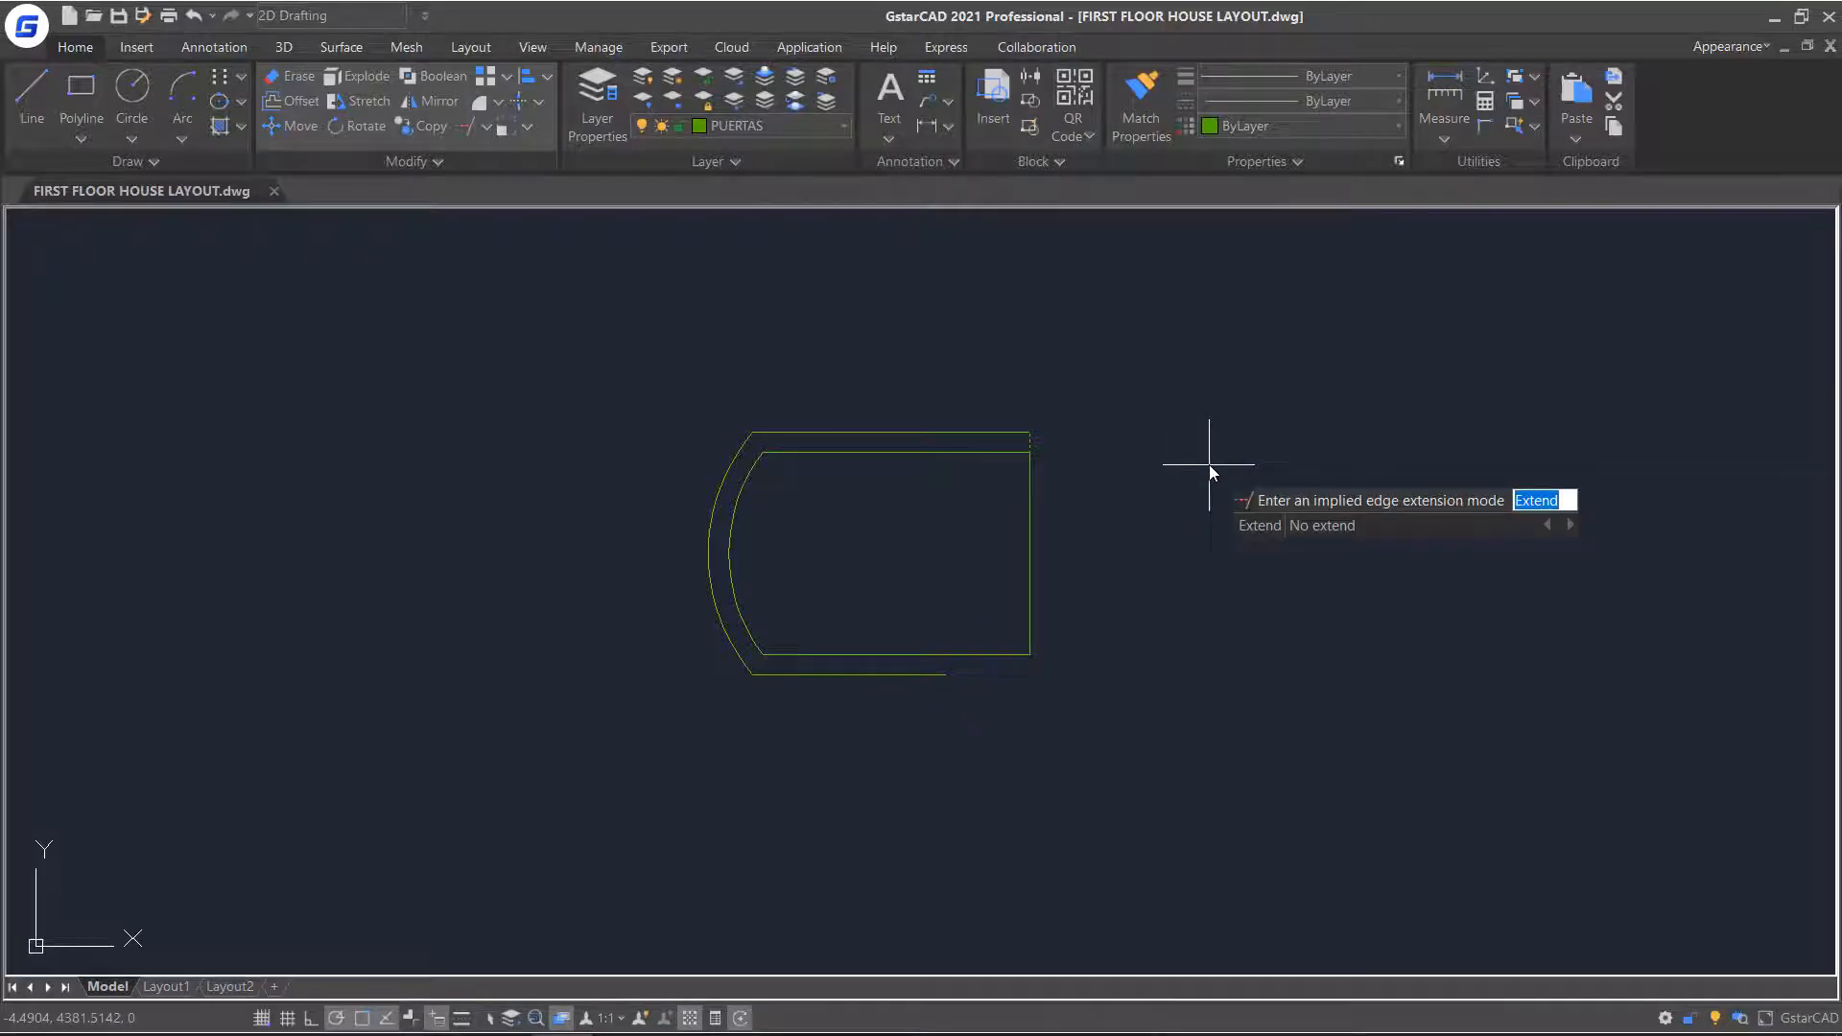
{"action": "left_click", "coordinate": [1258, 525]}
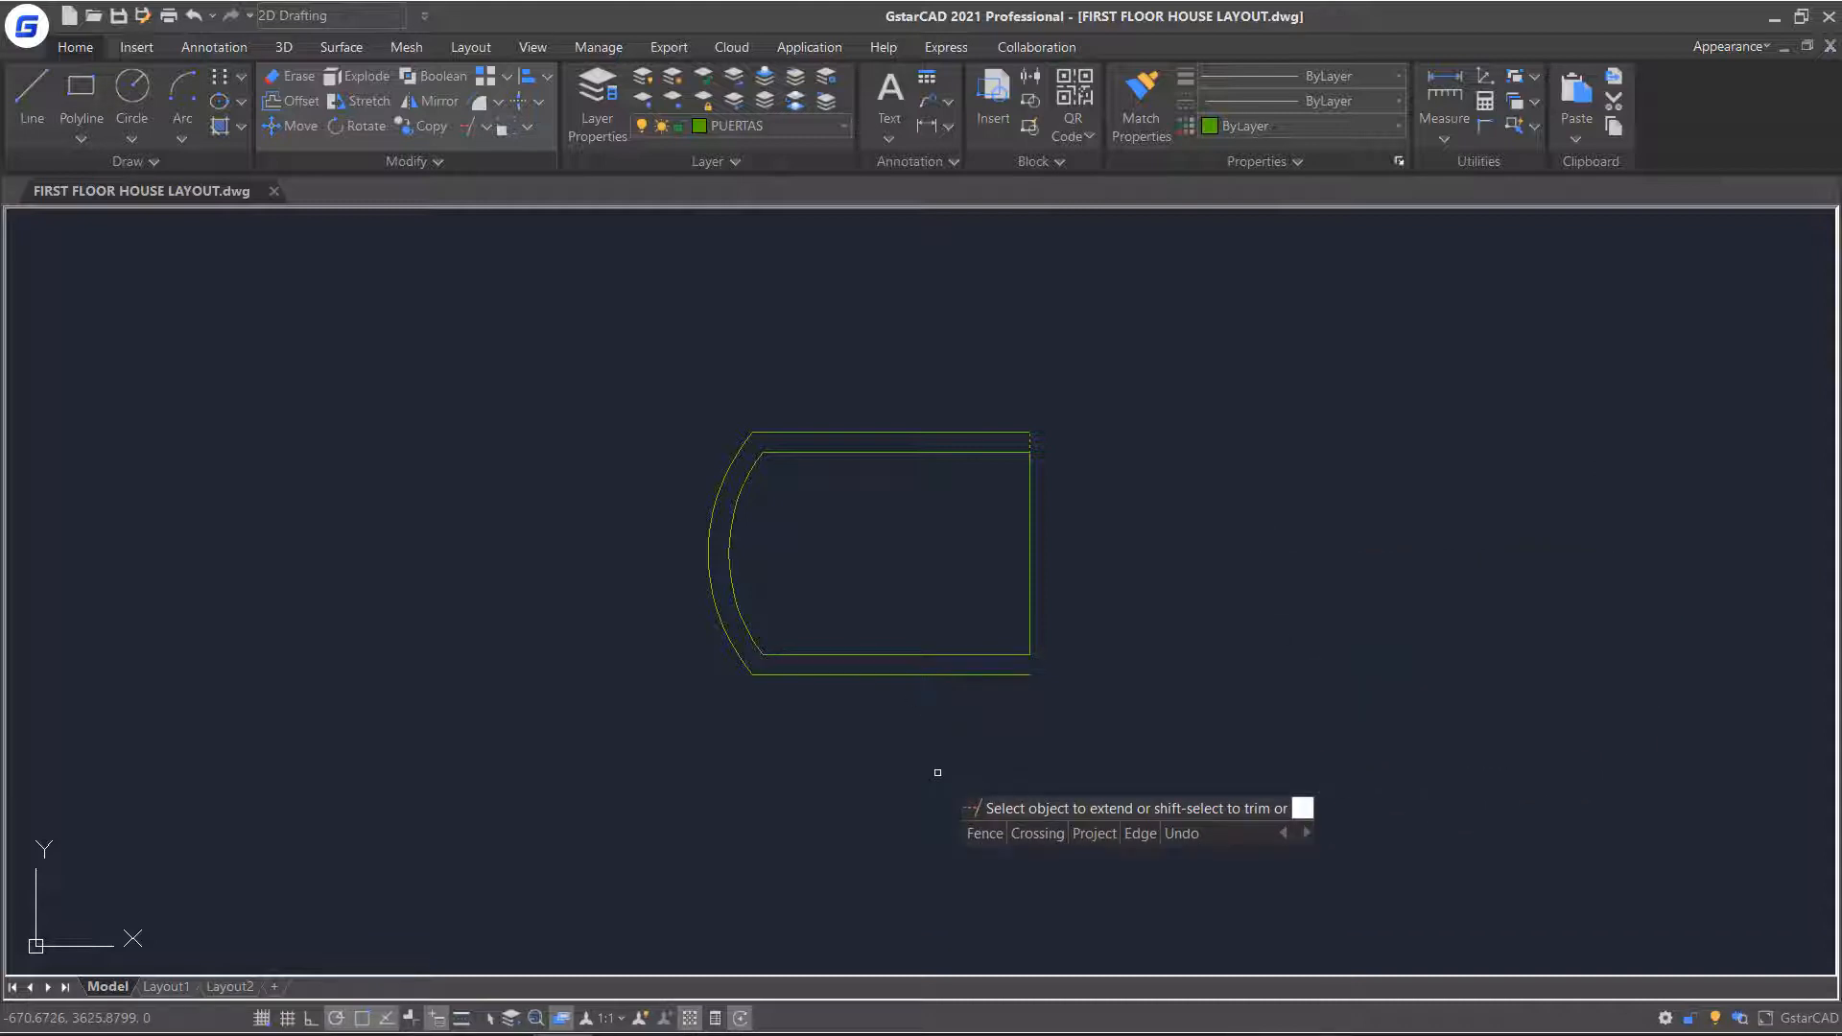
{"action": "key", "text": "Escape"}
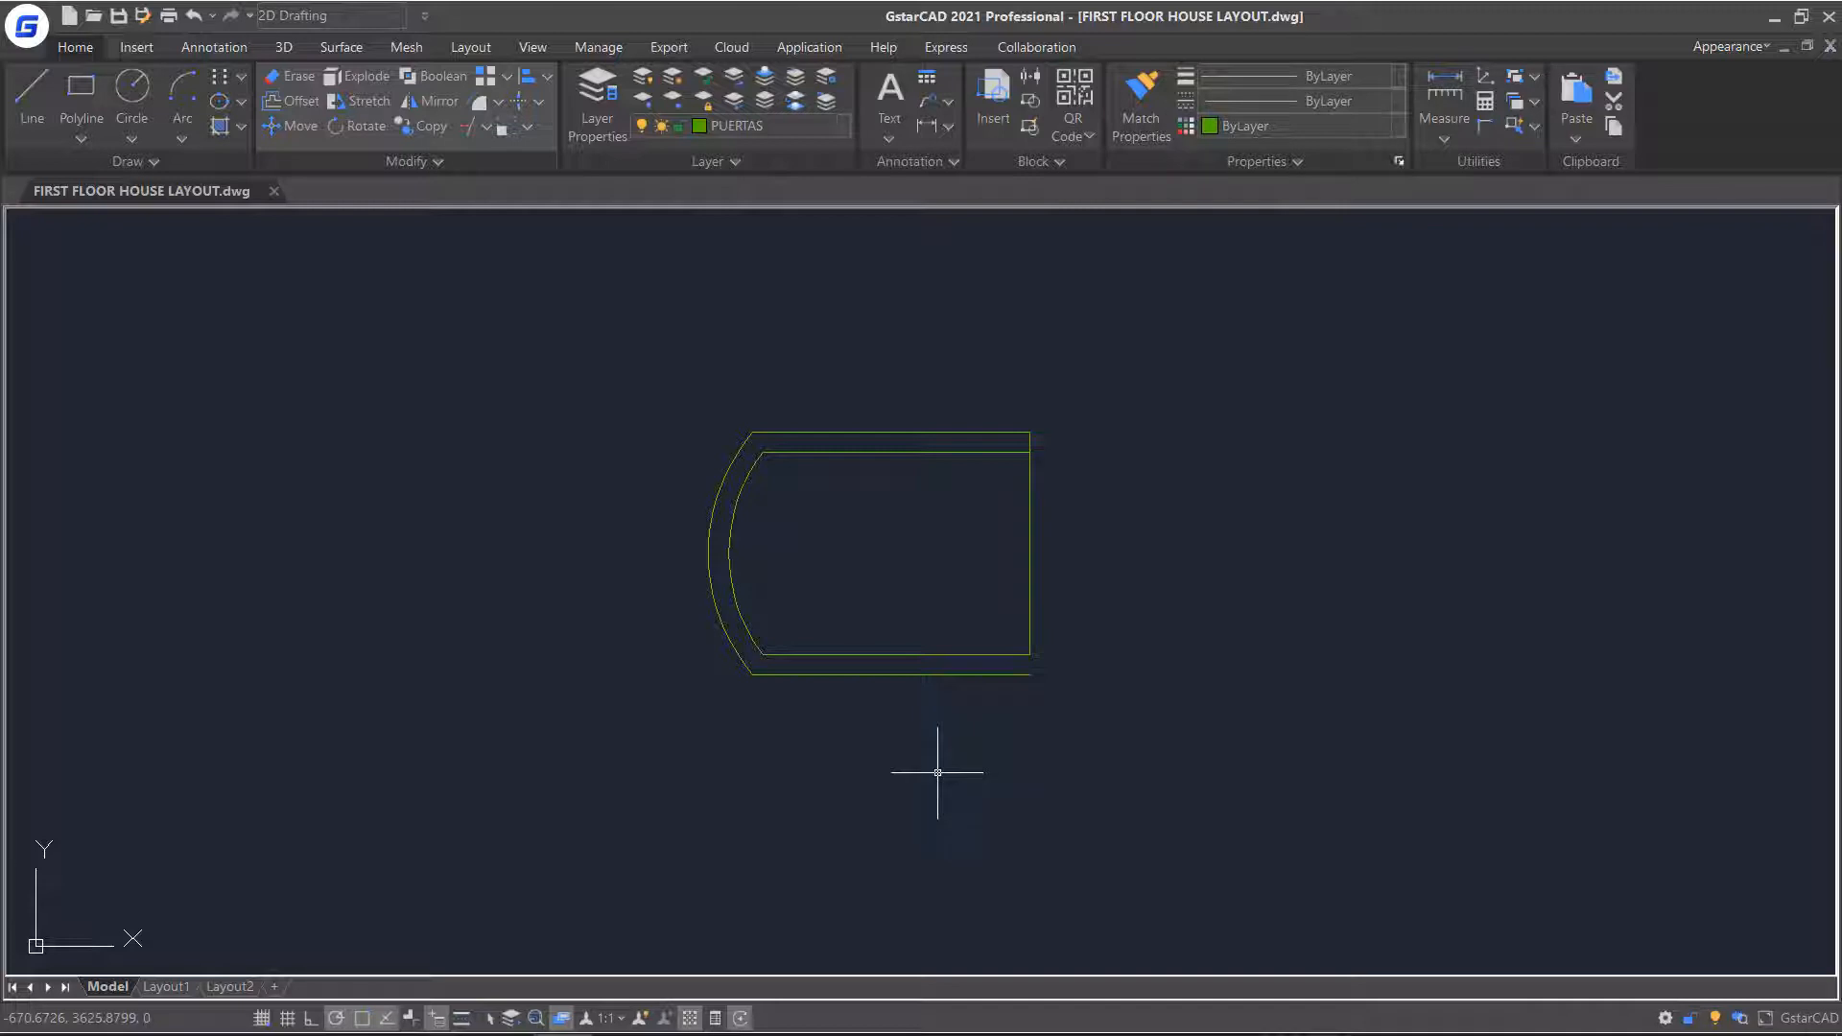
Within the Extend command, trim the short vertical segment between the outer and inner top lines, using the inner outline as the boundary.
{"action": "left_click", "coordinate": [474, 128]}
{"action": "scroll", "coordinate": [1017, 672], "scroll_direction": "up", "scroll_amount": 5}
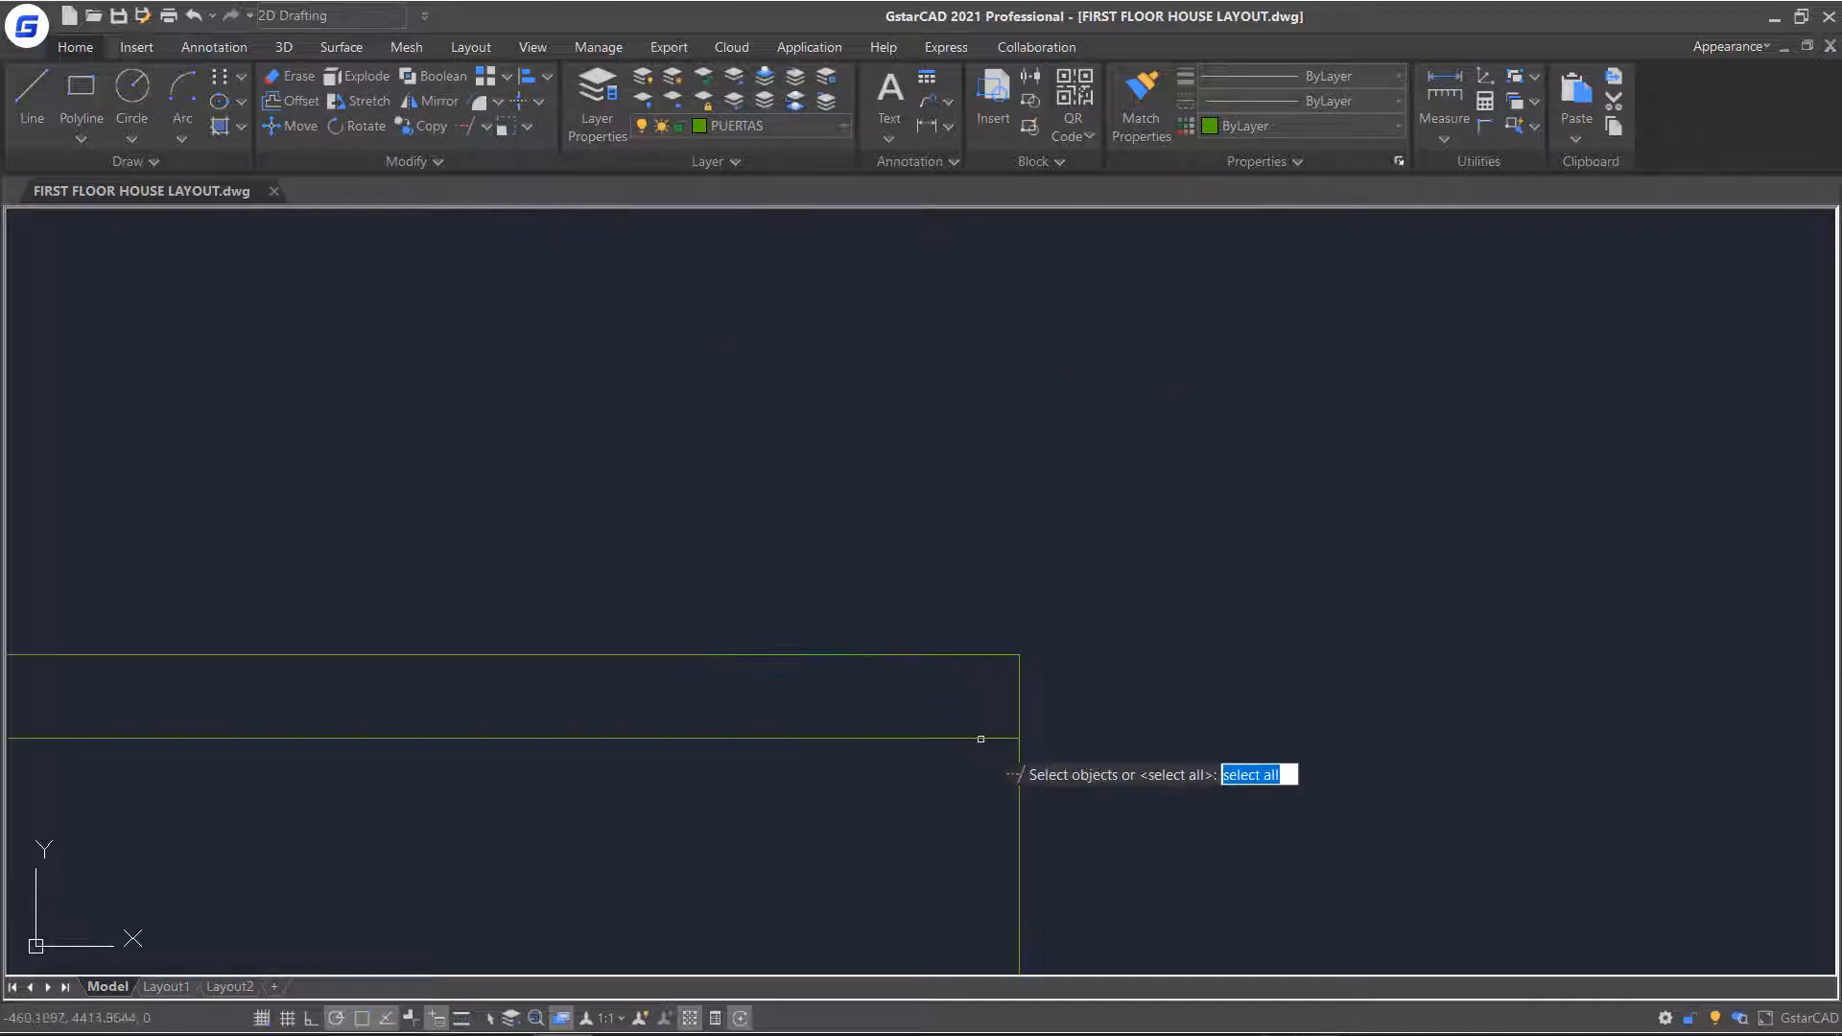
{"action": "key", "text": "Return"}
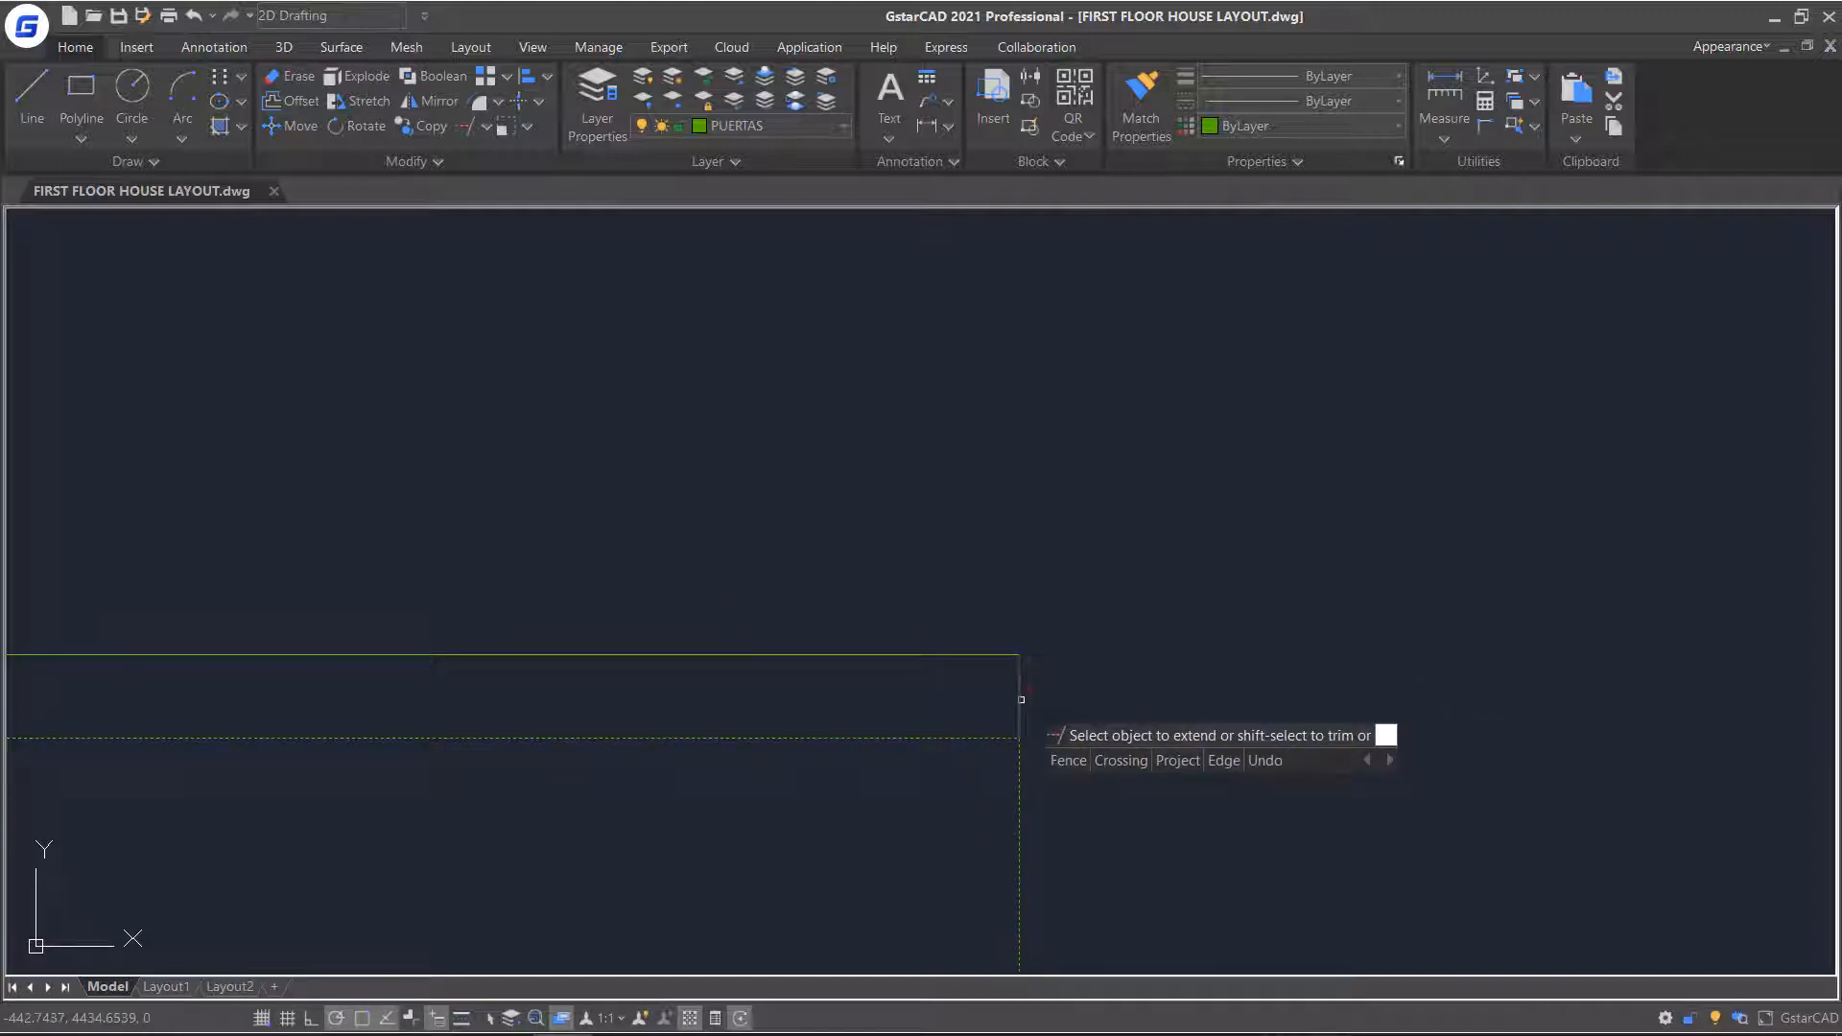
{"action": "scroll", "coordinate": [1308, 638], "scroll_direction": "down", "scroll_amount": 4}
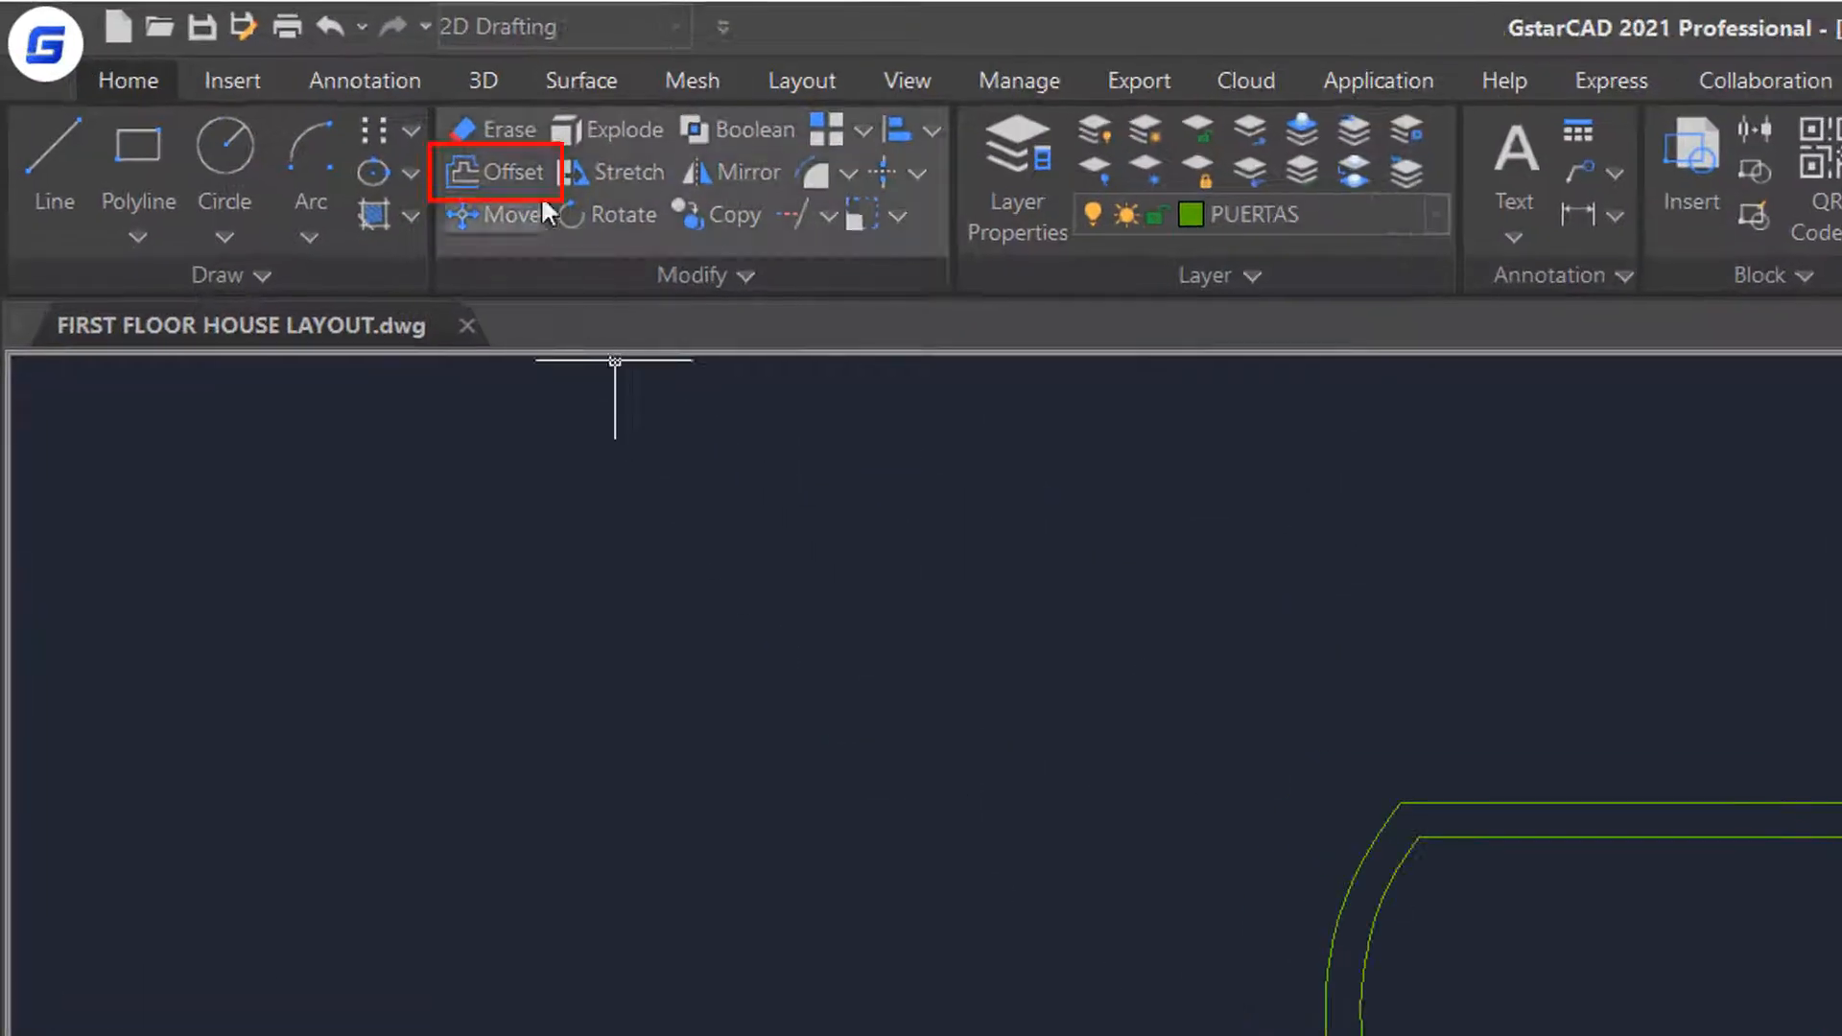
In the Offset command, set the Erase option to No so source objects are kept, and the Layer option to Source.
{"action": "left_click", "coordinate": [530, 186]}
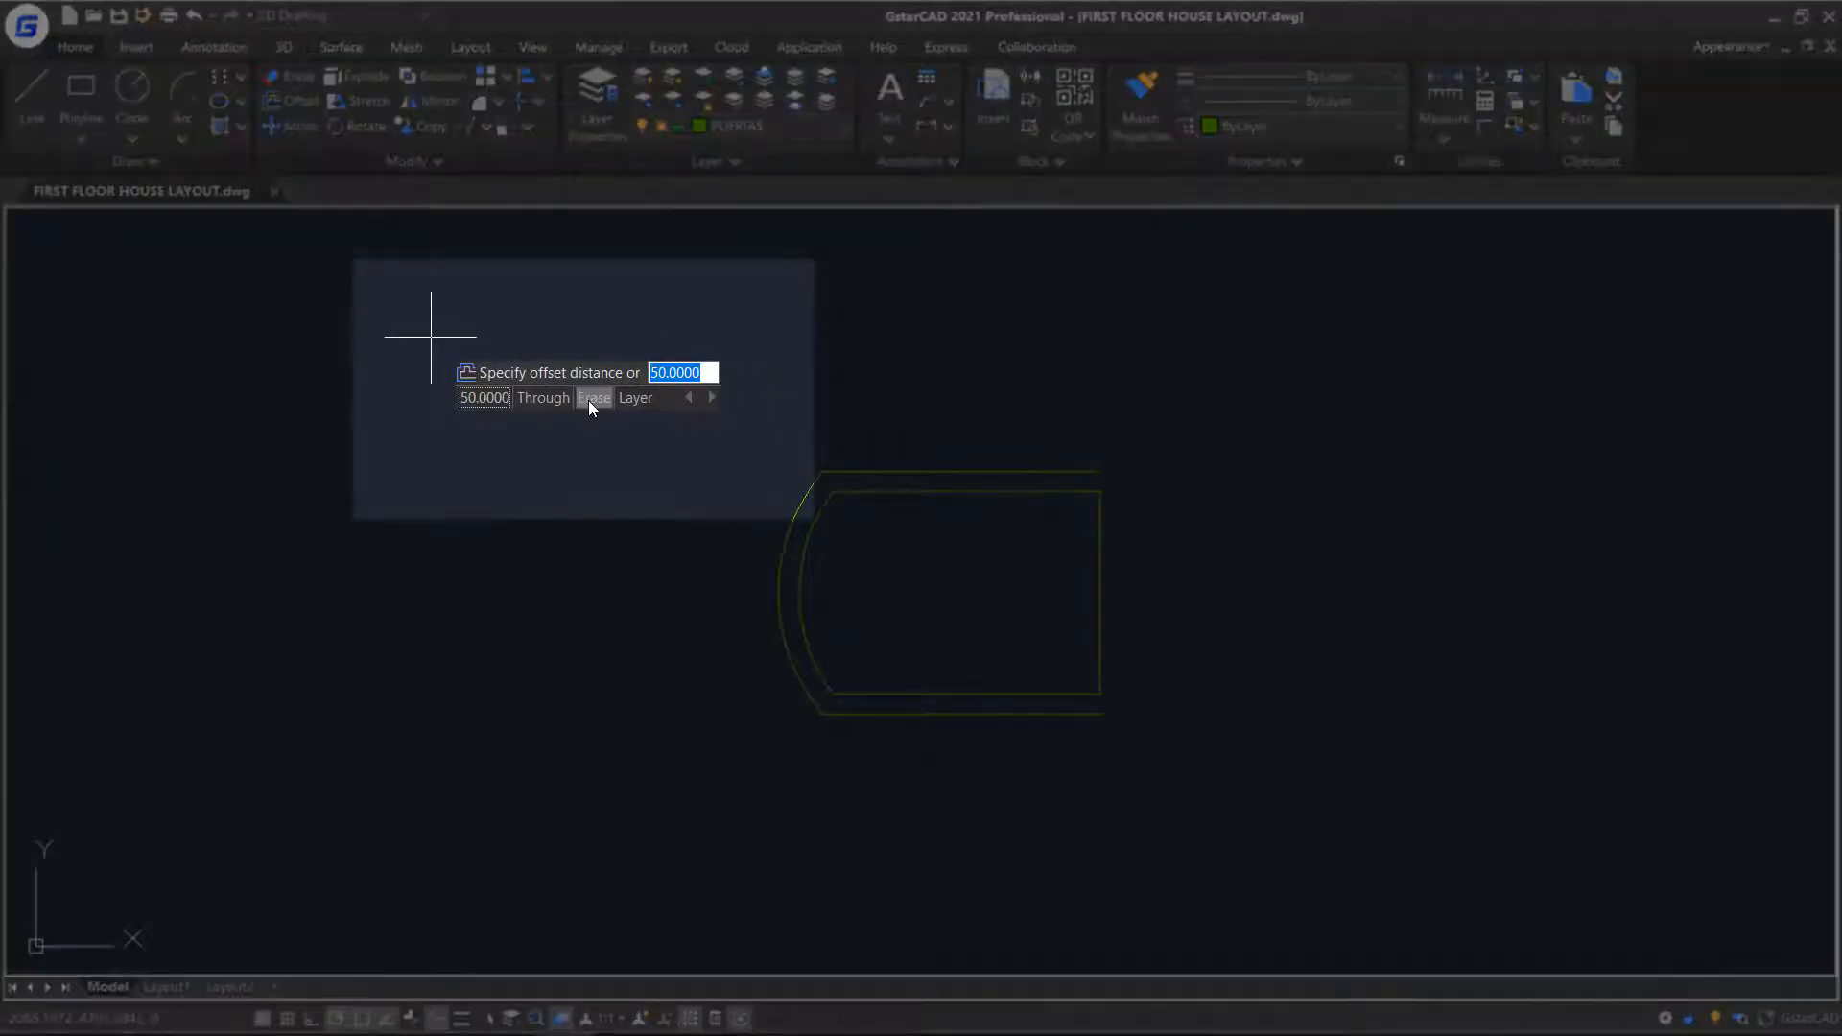
{"action": "left_click", "coordinate": [589, 400]}
{"action": "type", "text": "n"}
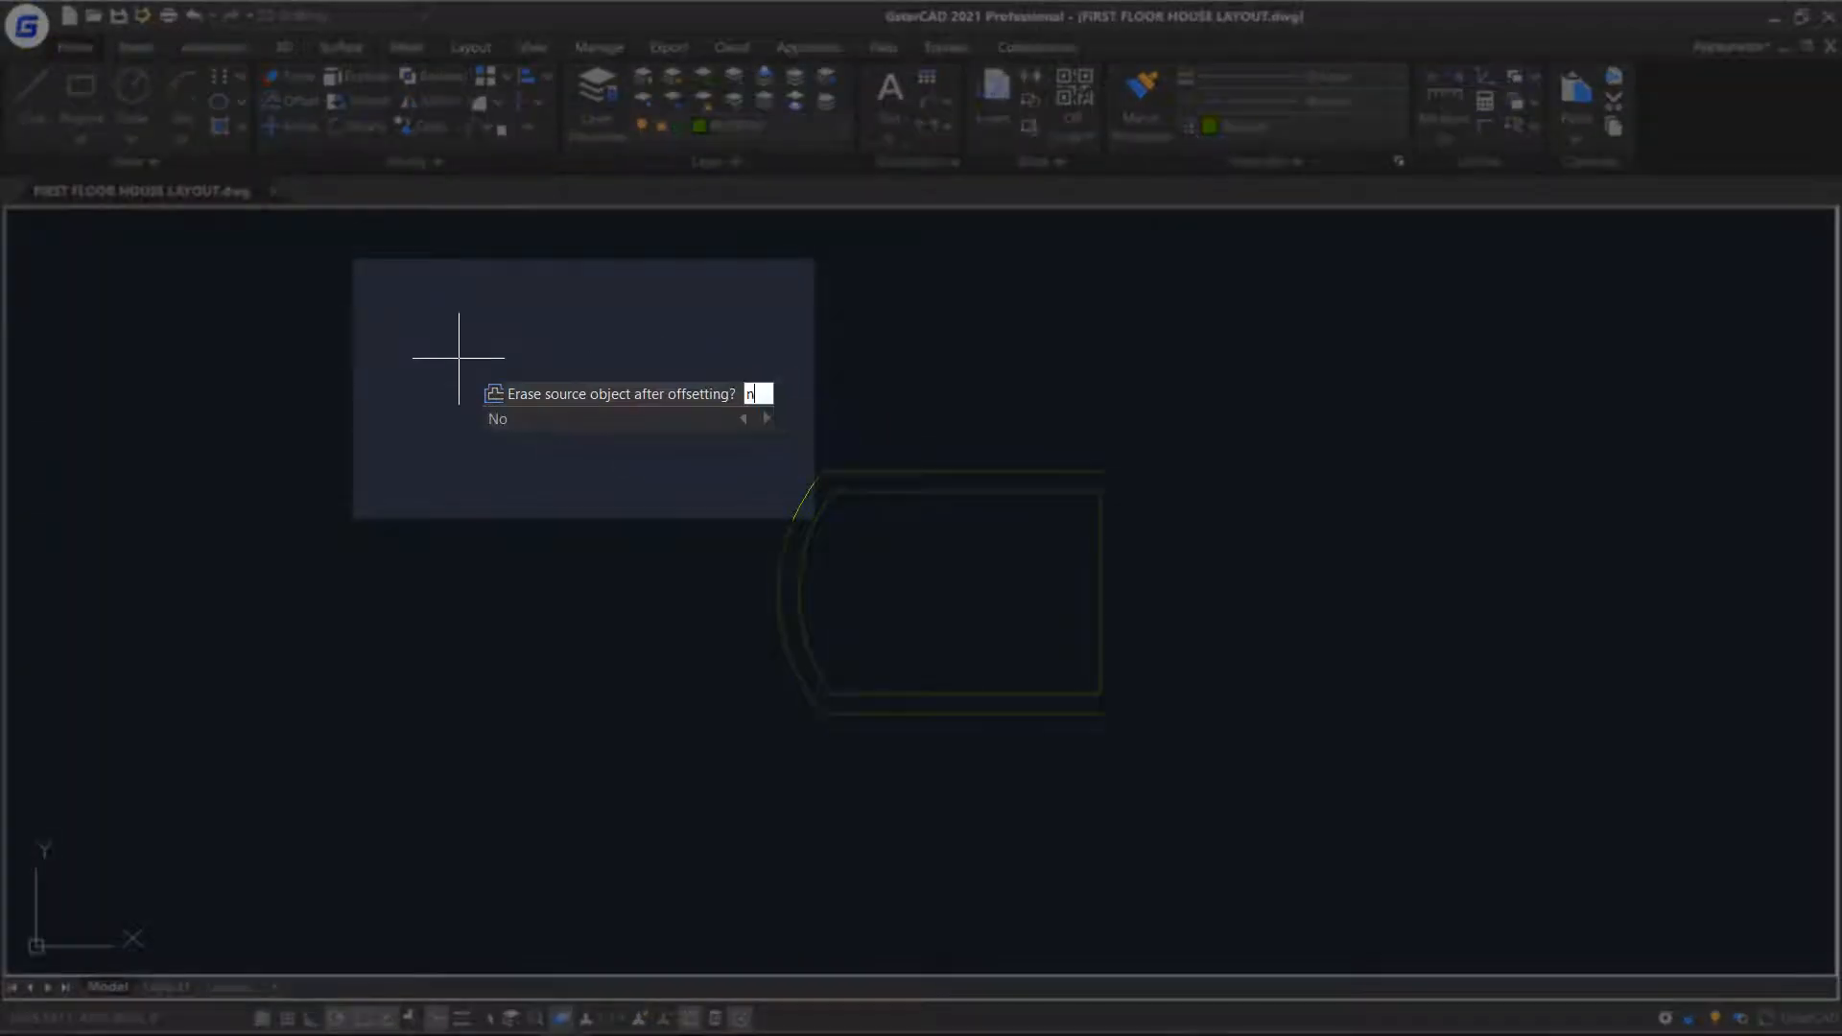
{"action": "type", "text": "o"}
{"action": "key", "text": "Return"}
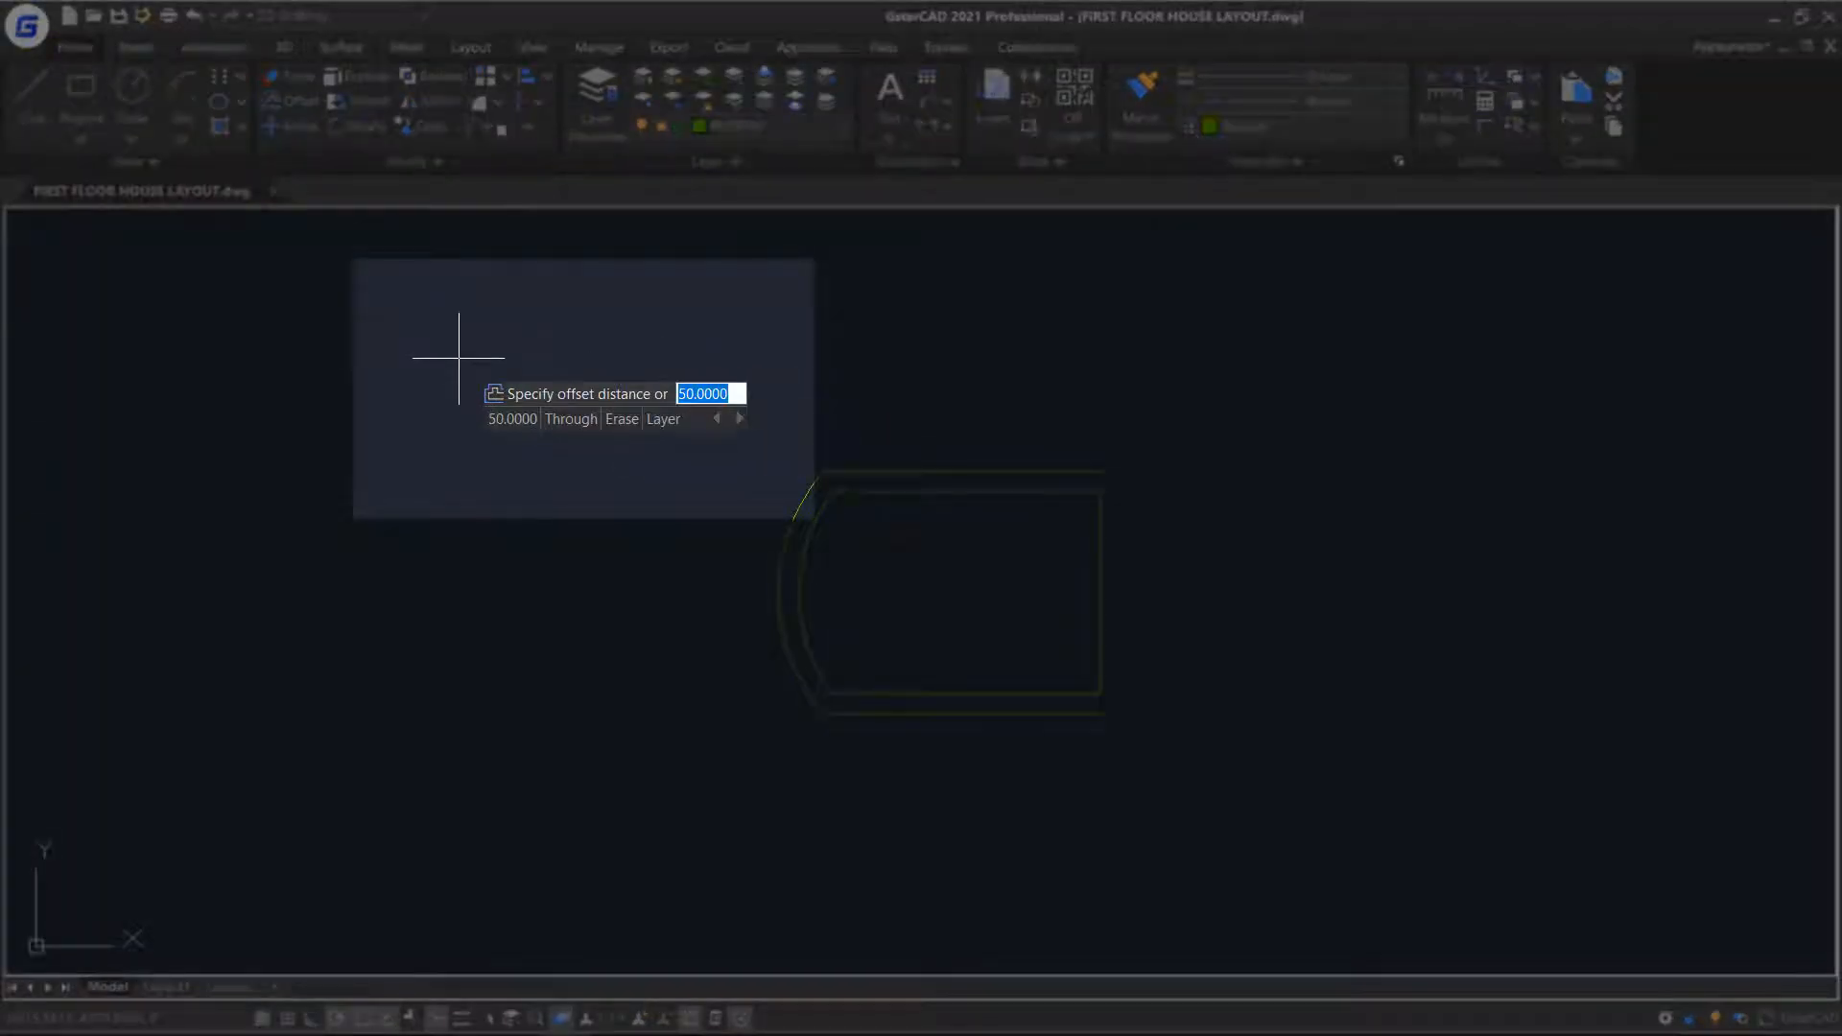
{"action": "type", "text": "layer"}
{"action": "left_click", "coordinate": [525, 429]}
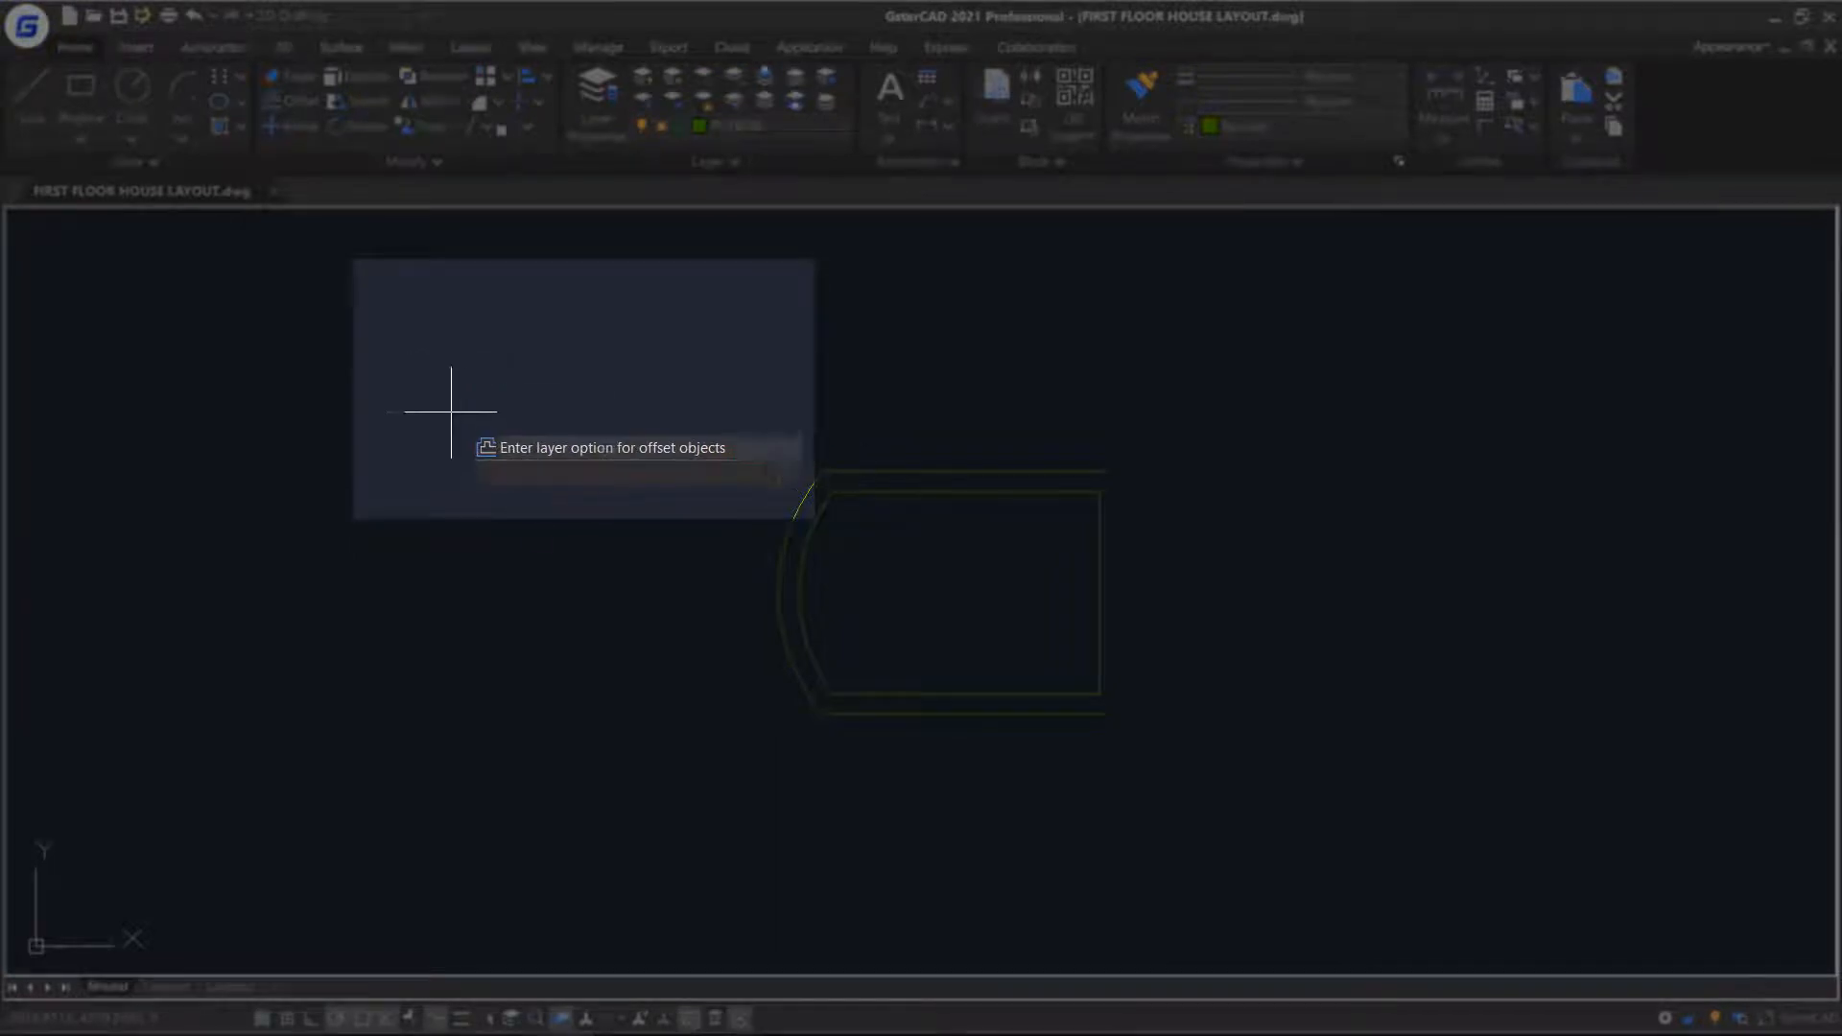
{"action": "type", "text": "sou"}
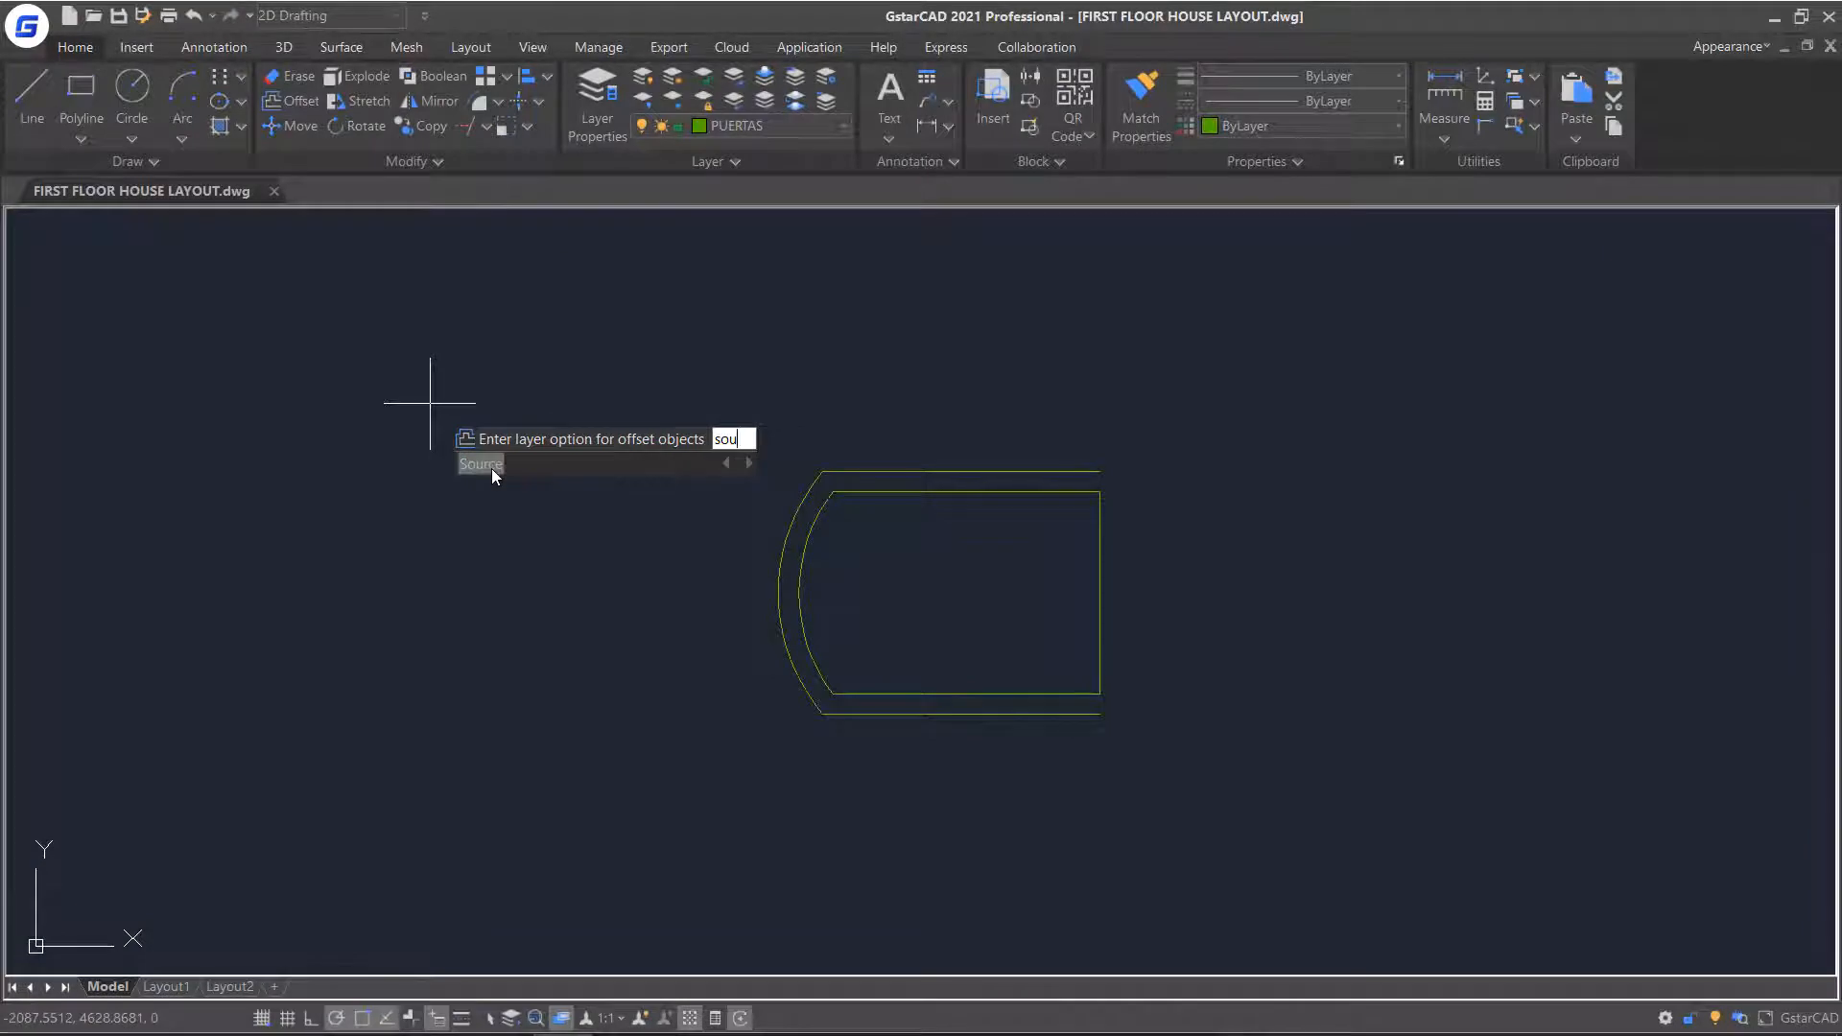
{"action": "left_click", "coordinate": [491, 468]}
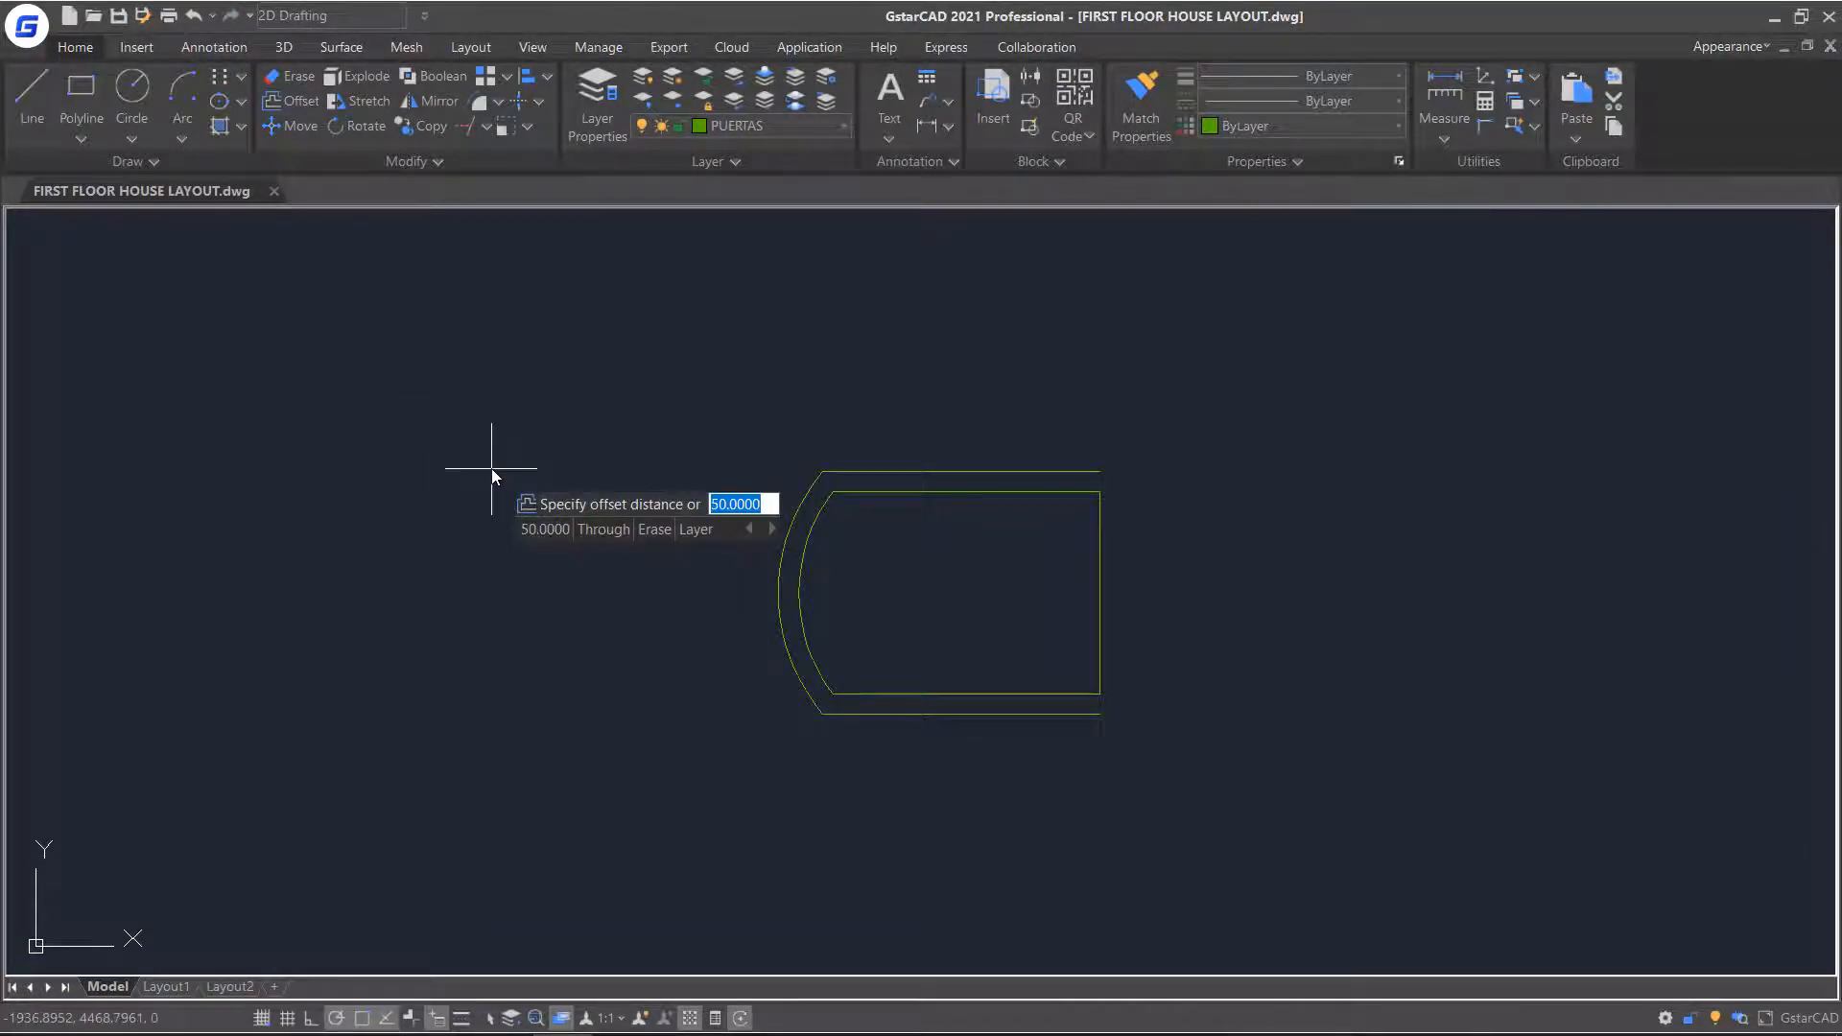
Offset the outer top line upward and the outer bottom line downward by a distance of 50.
{"action": "type", "text": "50"}
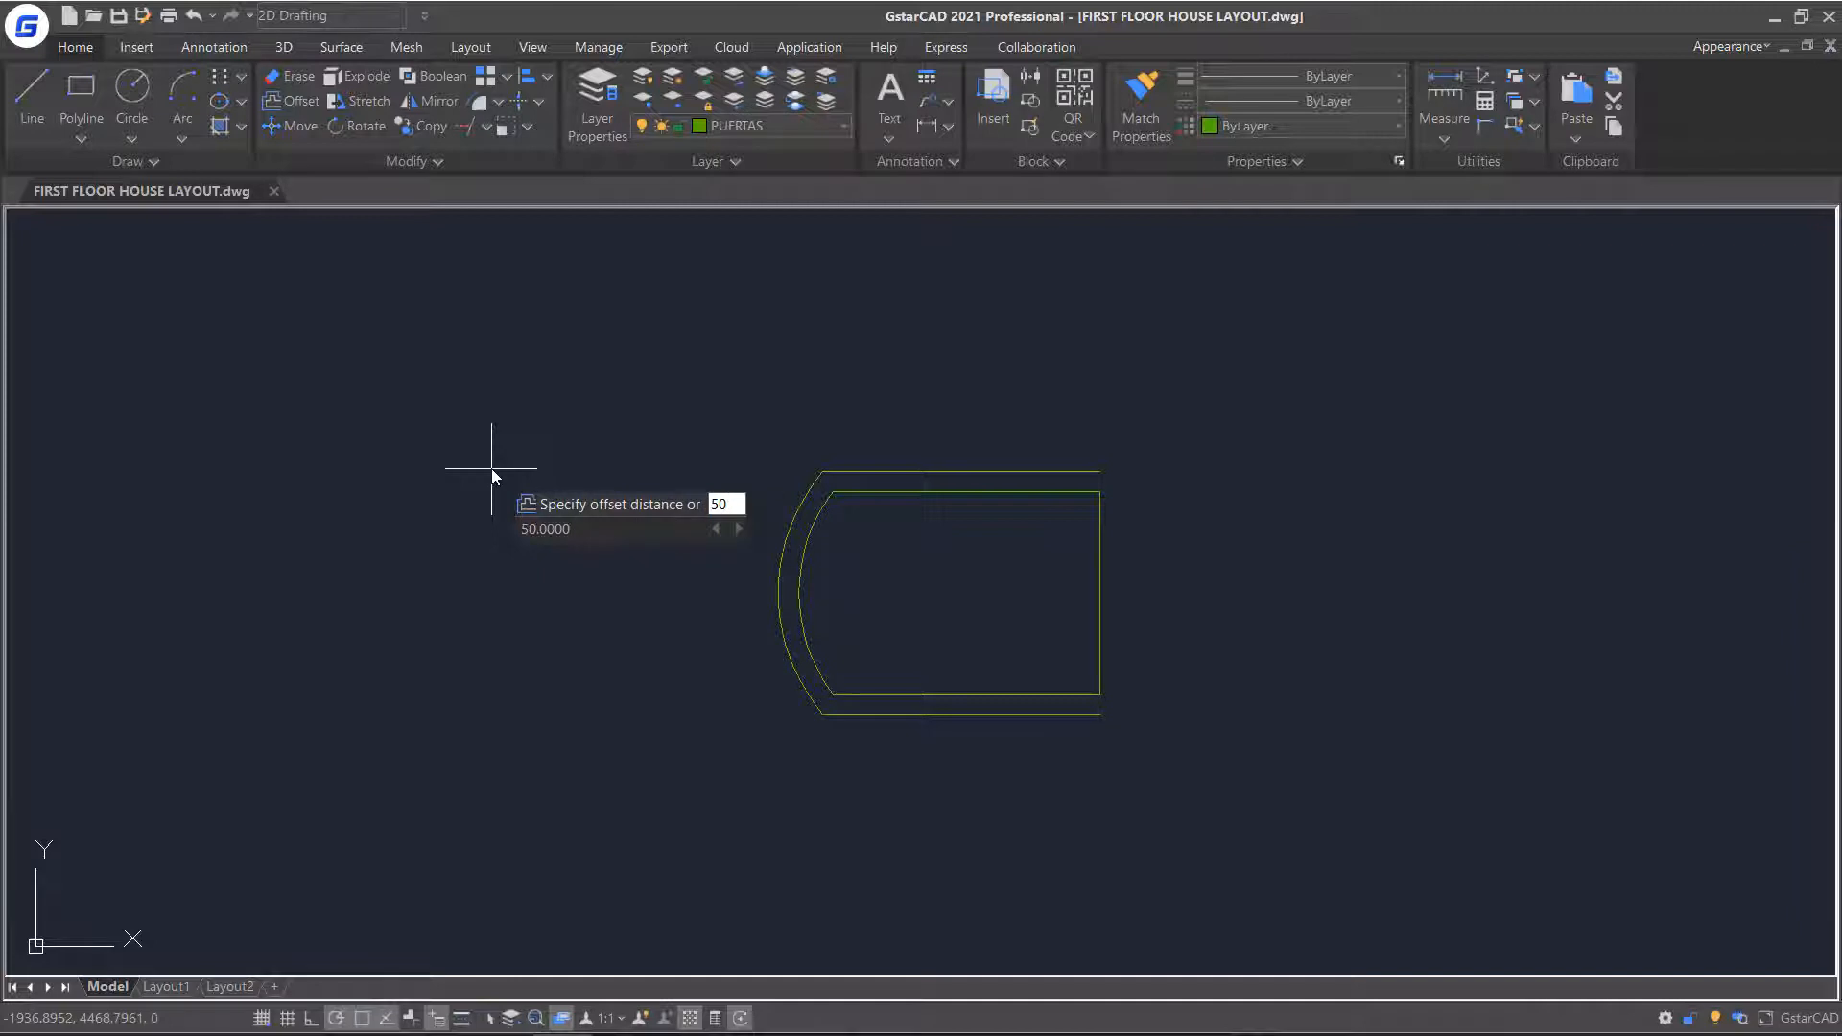
{"action": "key", "text": "Return"}
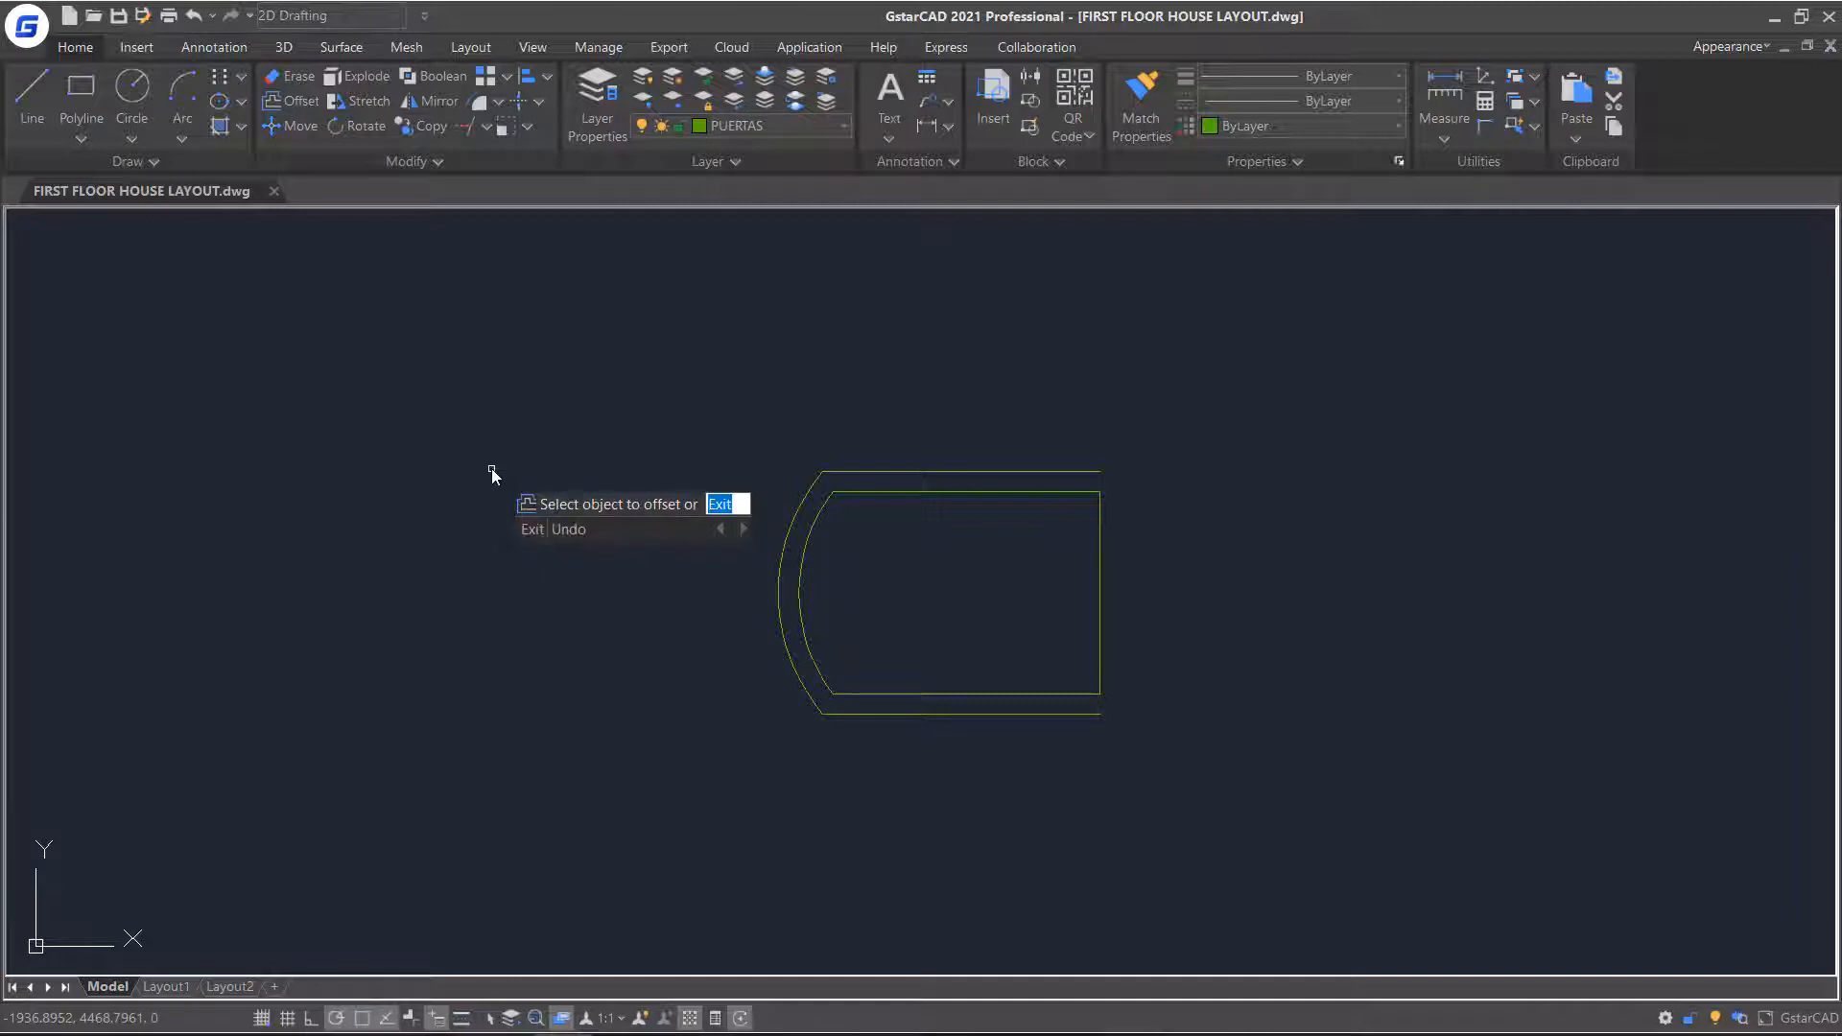
{"action": "left_click", "coordinate": [1041, 471]}
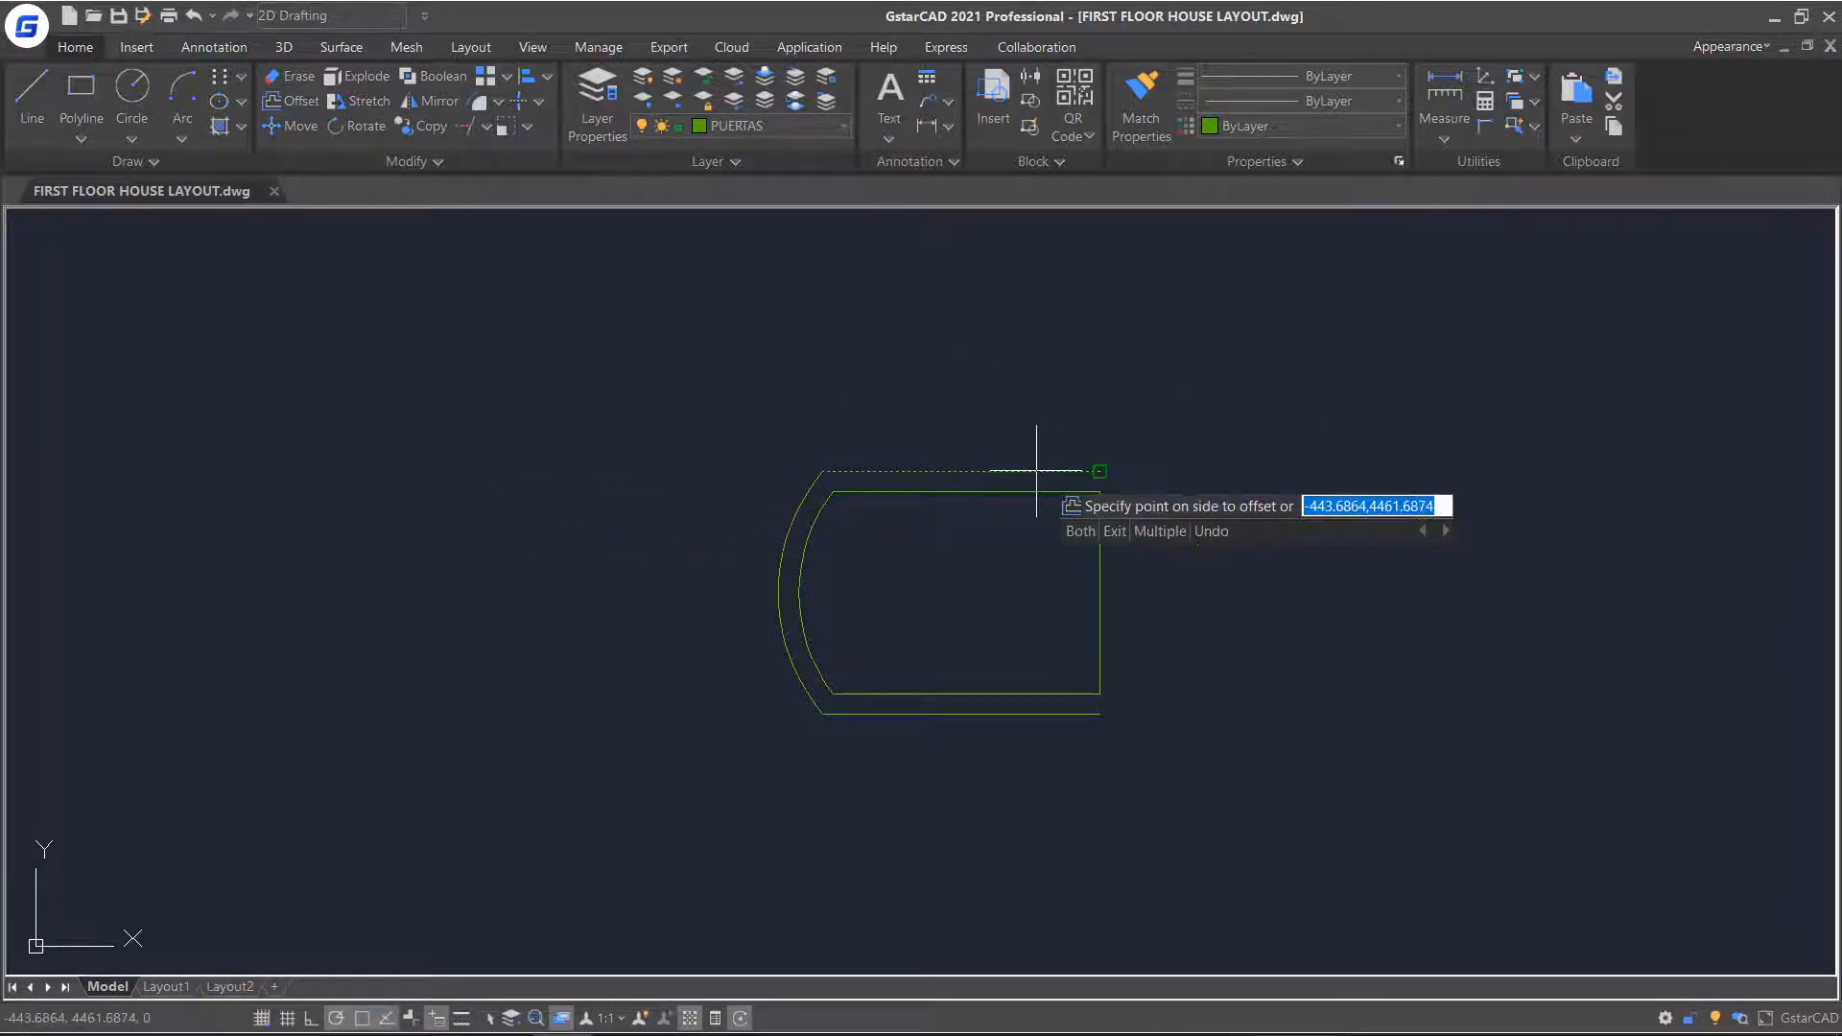
{"action": "left_click", "coordinate": [974, 427]}
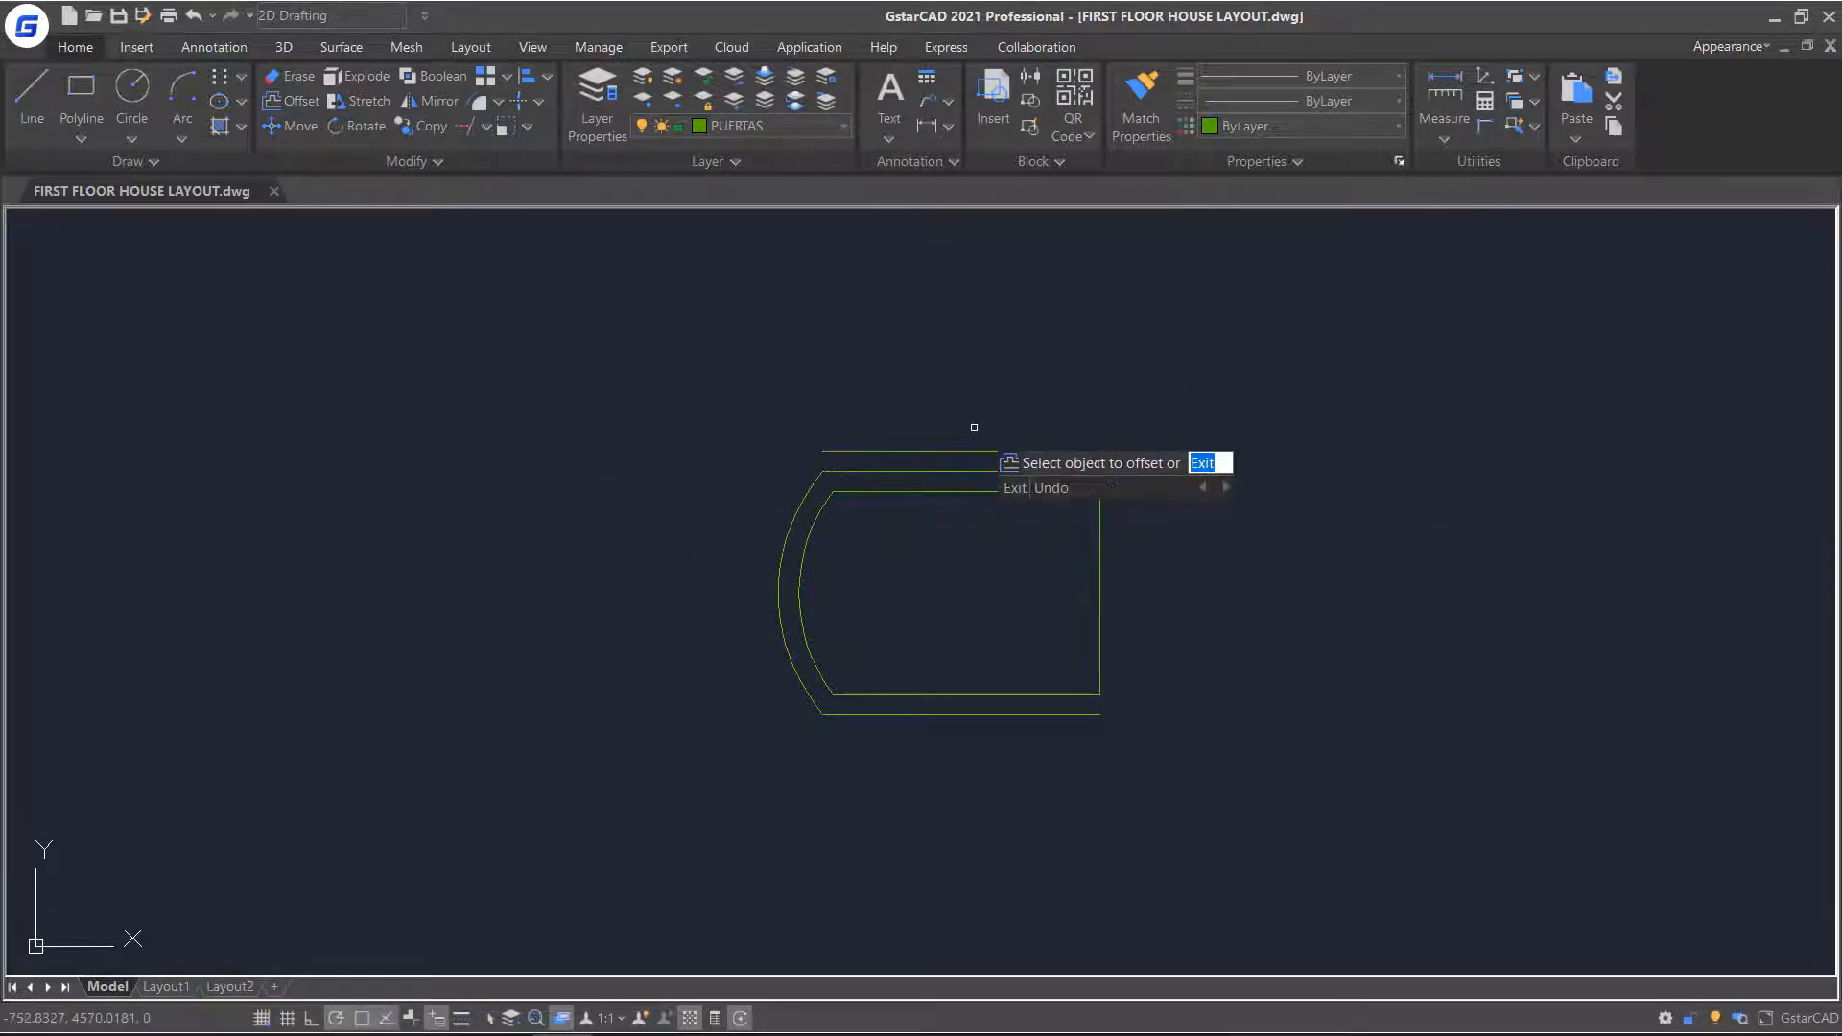
{"action": "left_click", "coordinate": [1018, 714]}
{"action": "left_click", "coordinate": [1013, 750]}
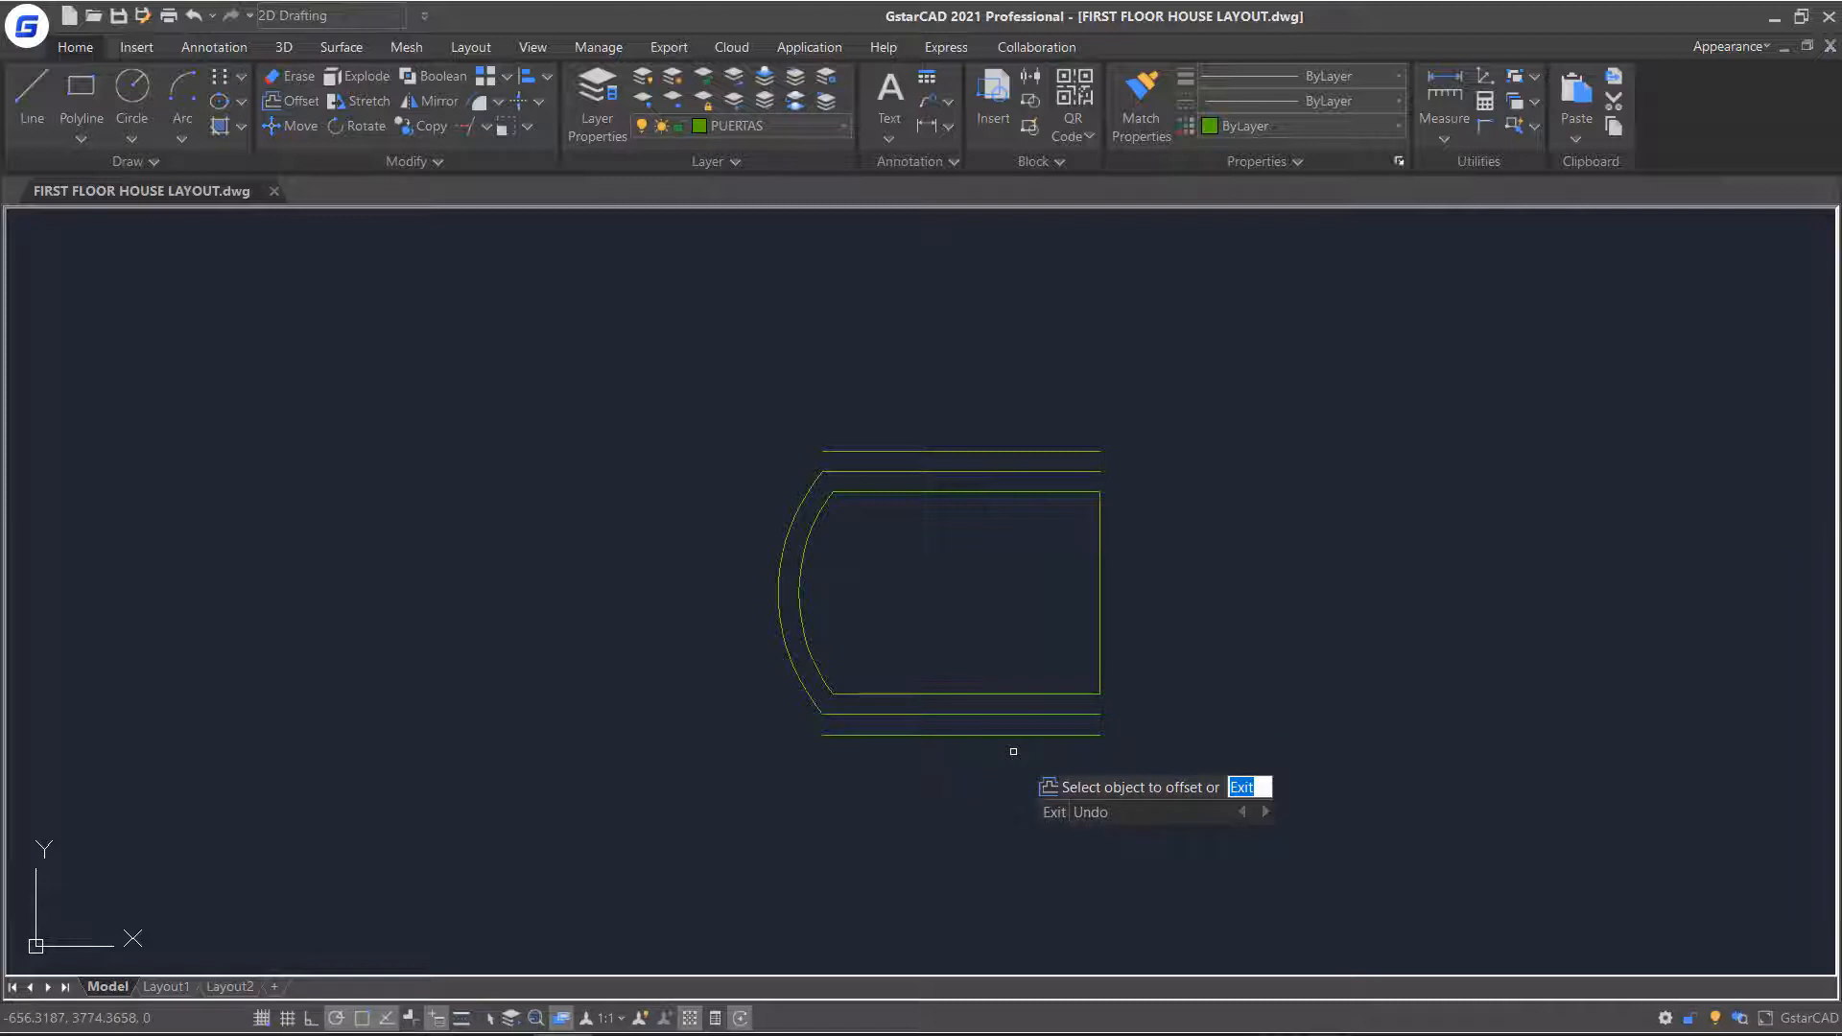
{"action": "key", "text": "Return"}
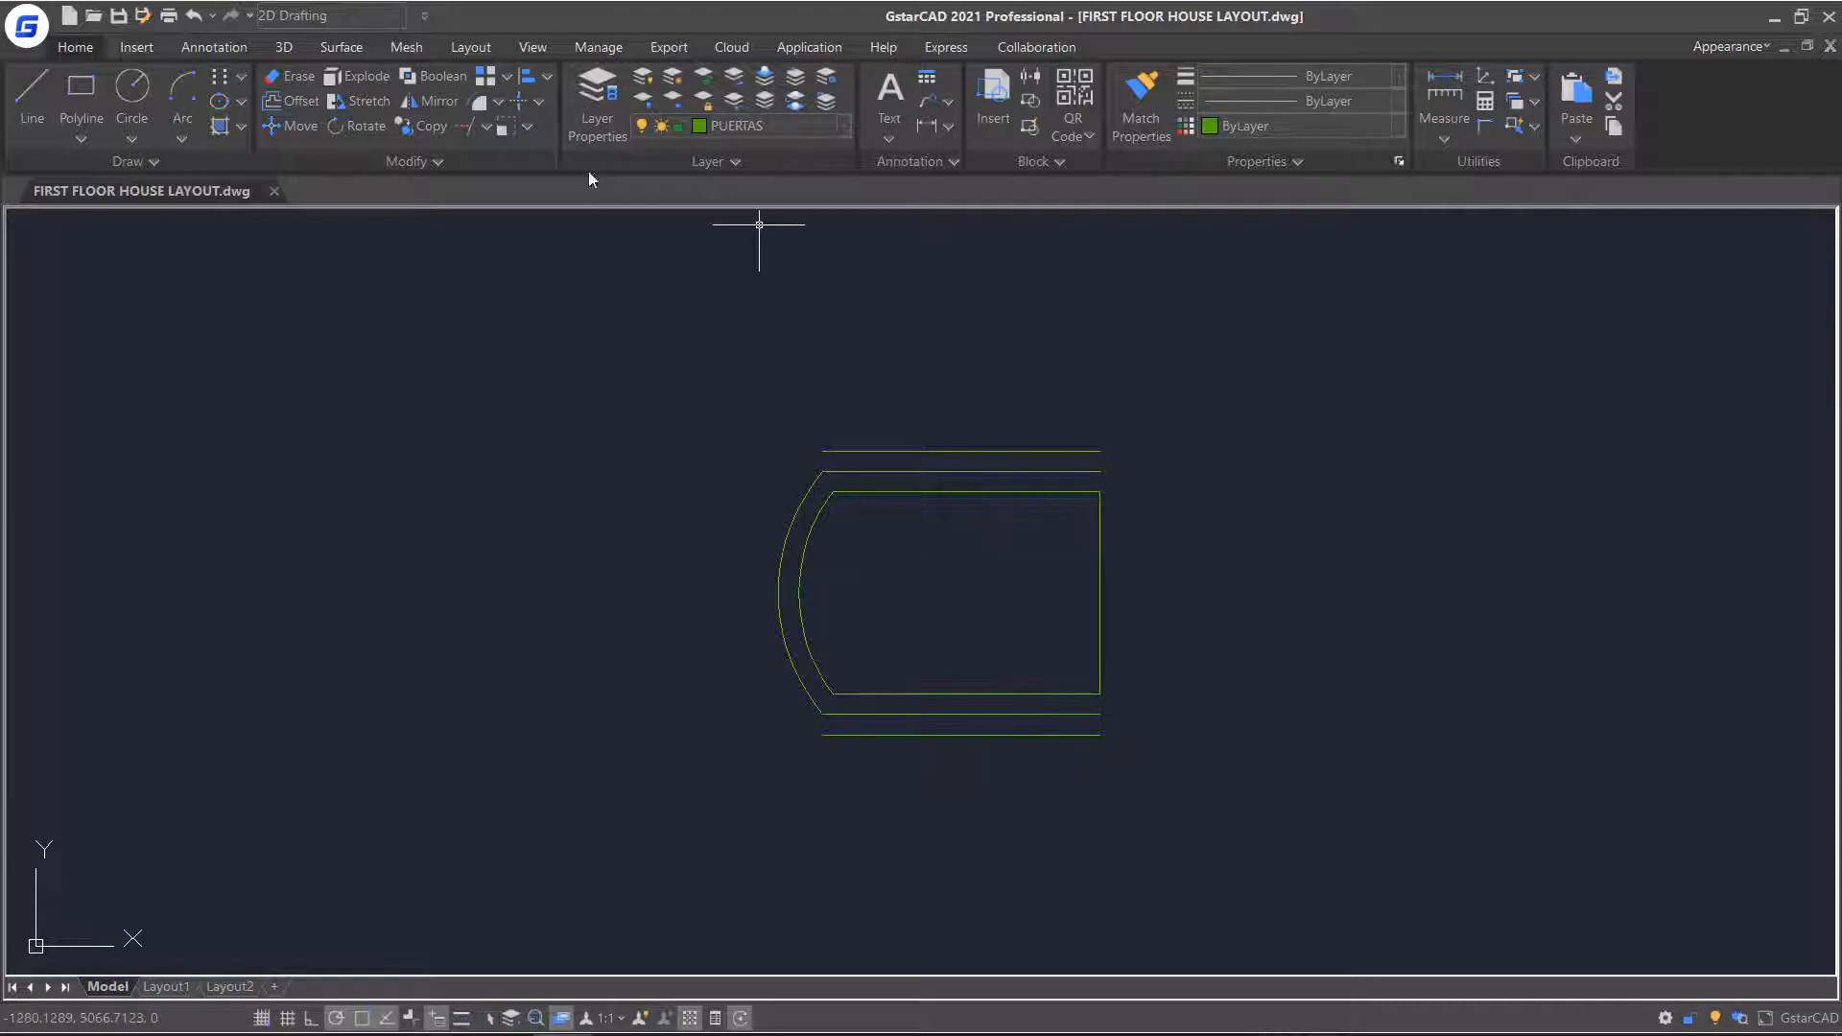
Offset the outer arc outward with the Through option, picking a through point just outside the arc.
{"action": "left_click", "coordinate": [288, 101]}
{"action": "type", "text": "t"}
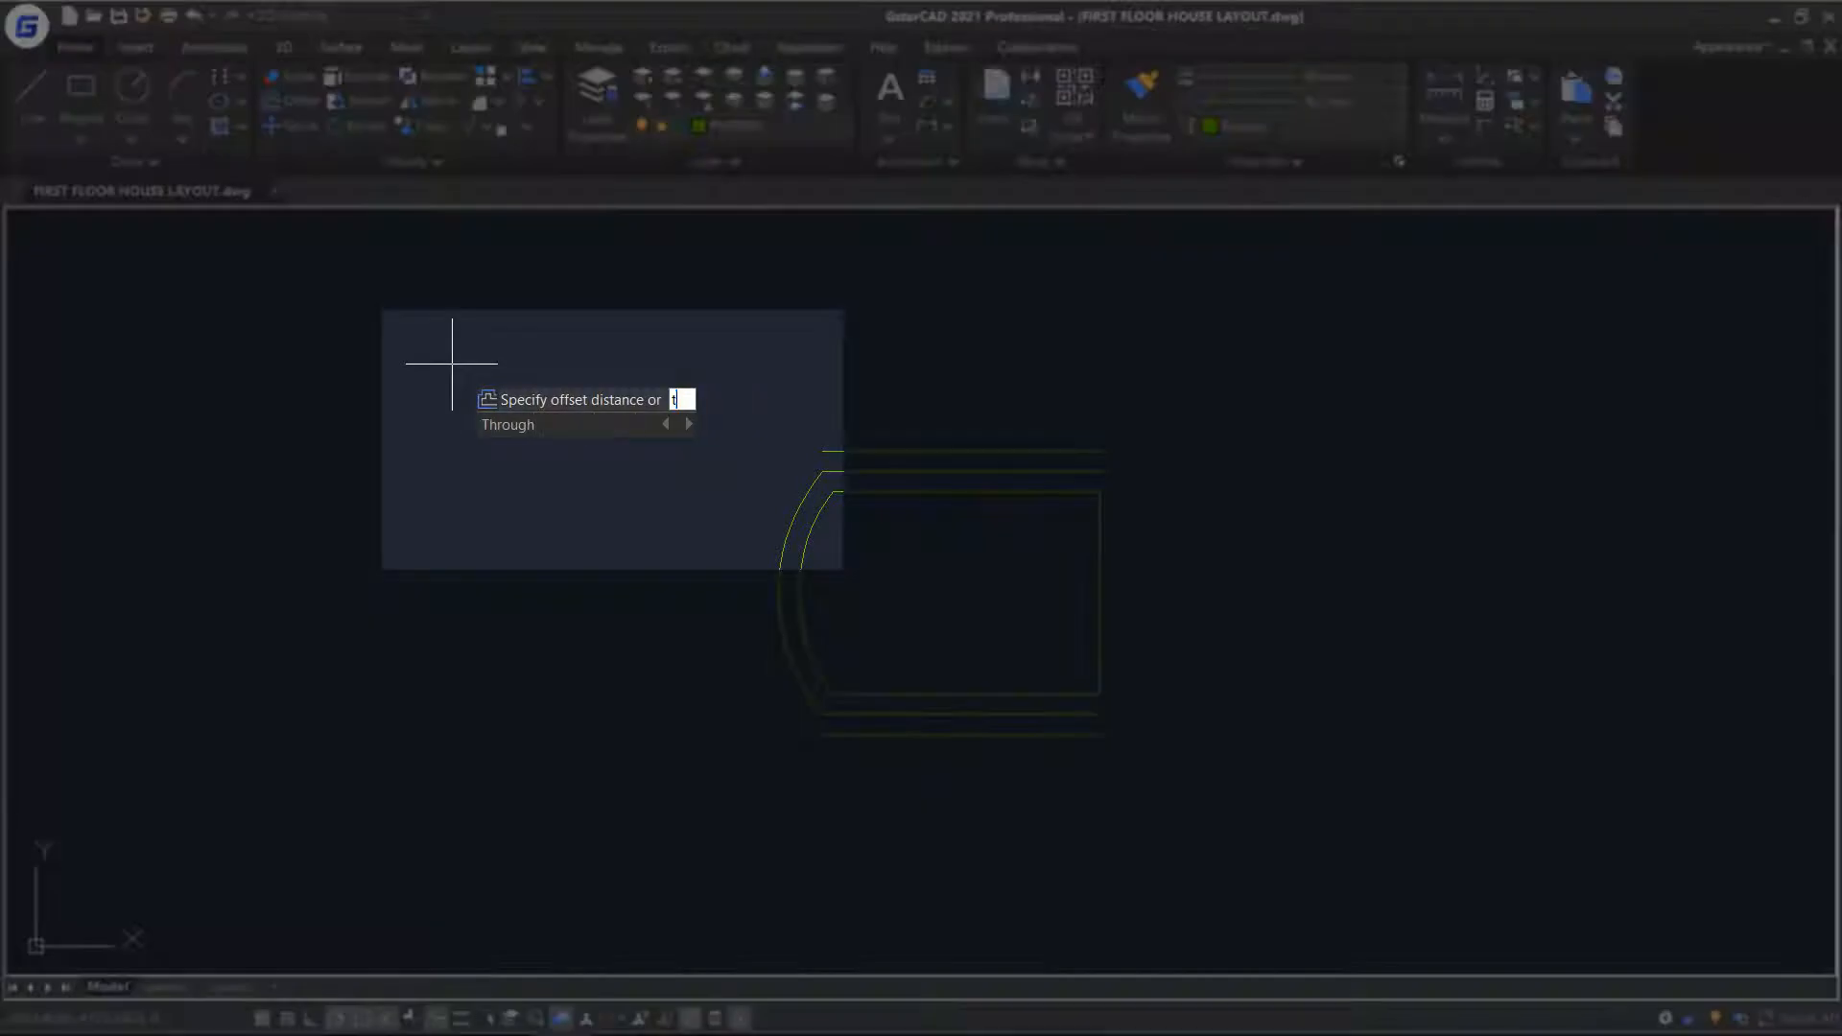
{"action": "left_click", "coordinate": [501, 423]}
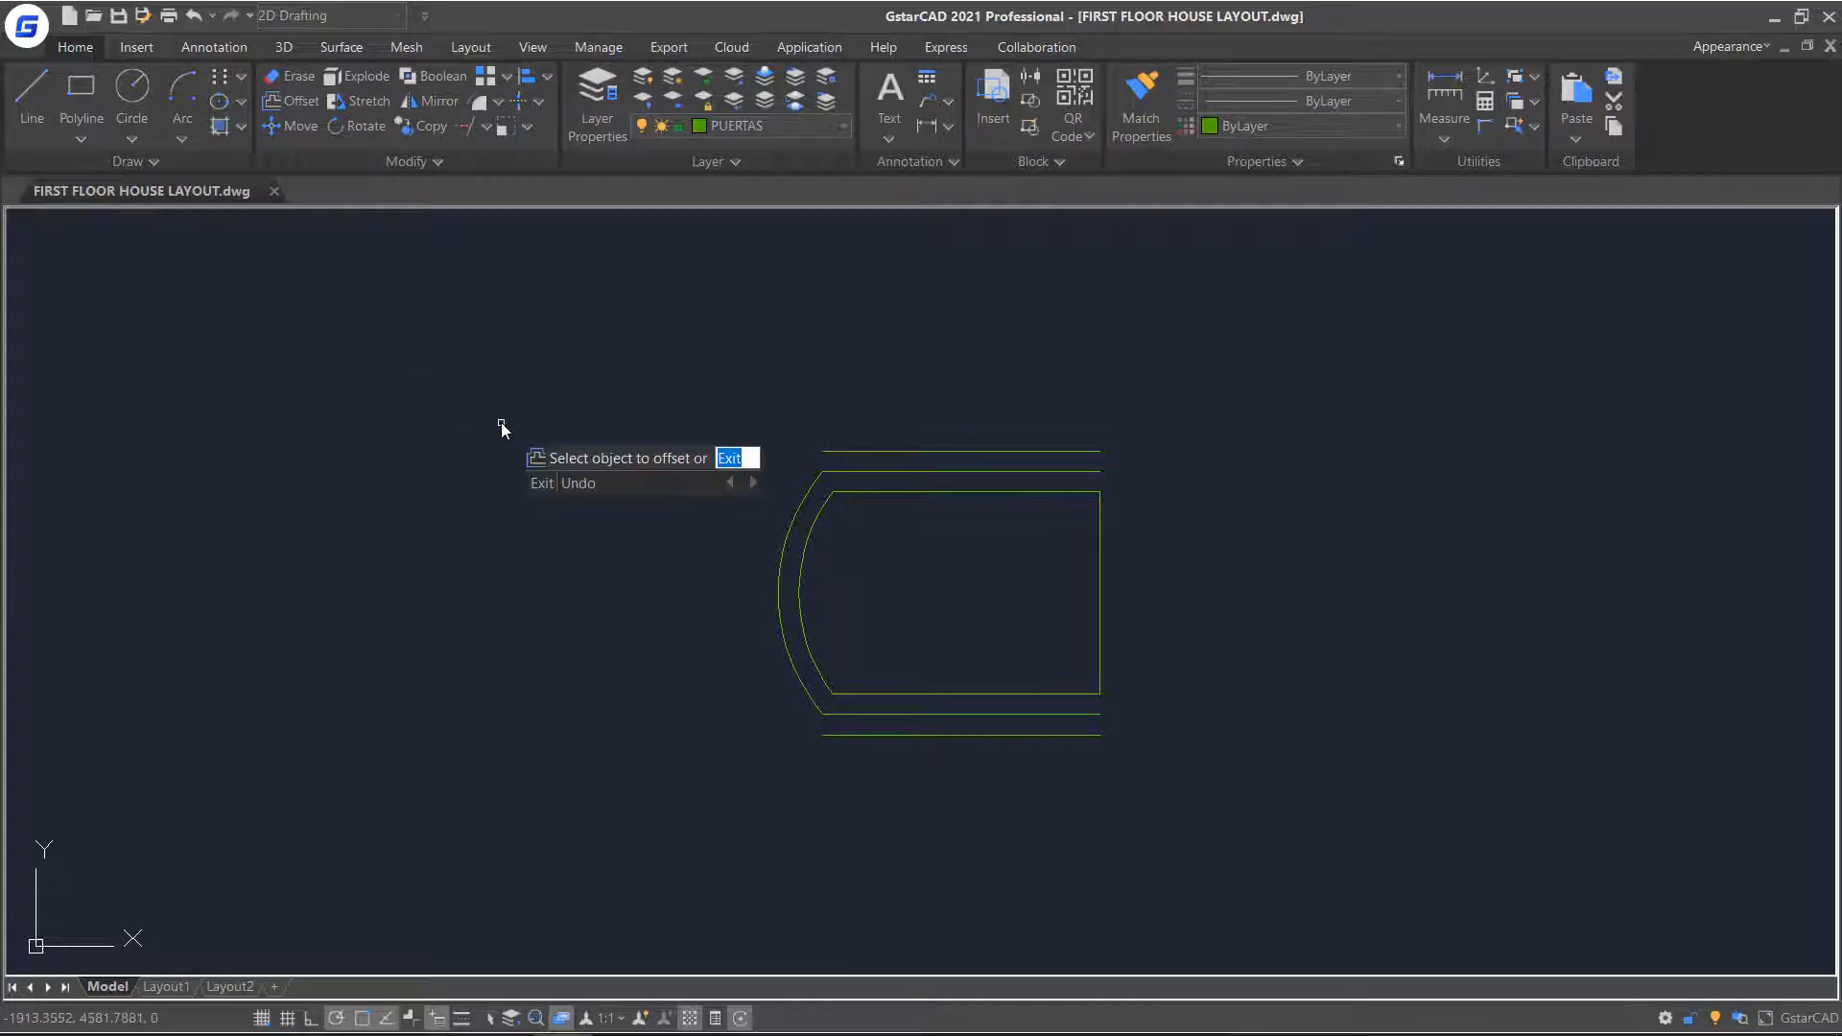
{"action": "left_click", "coordinate": [780, 587]}
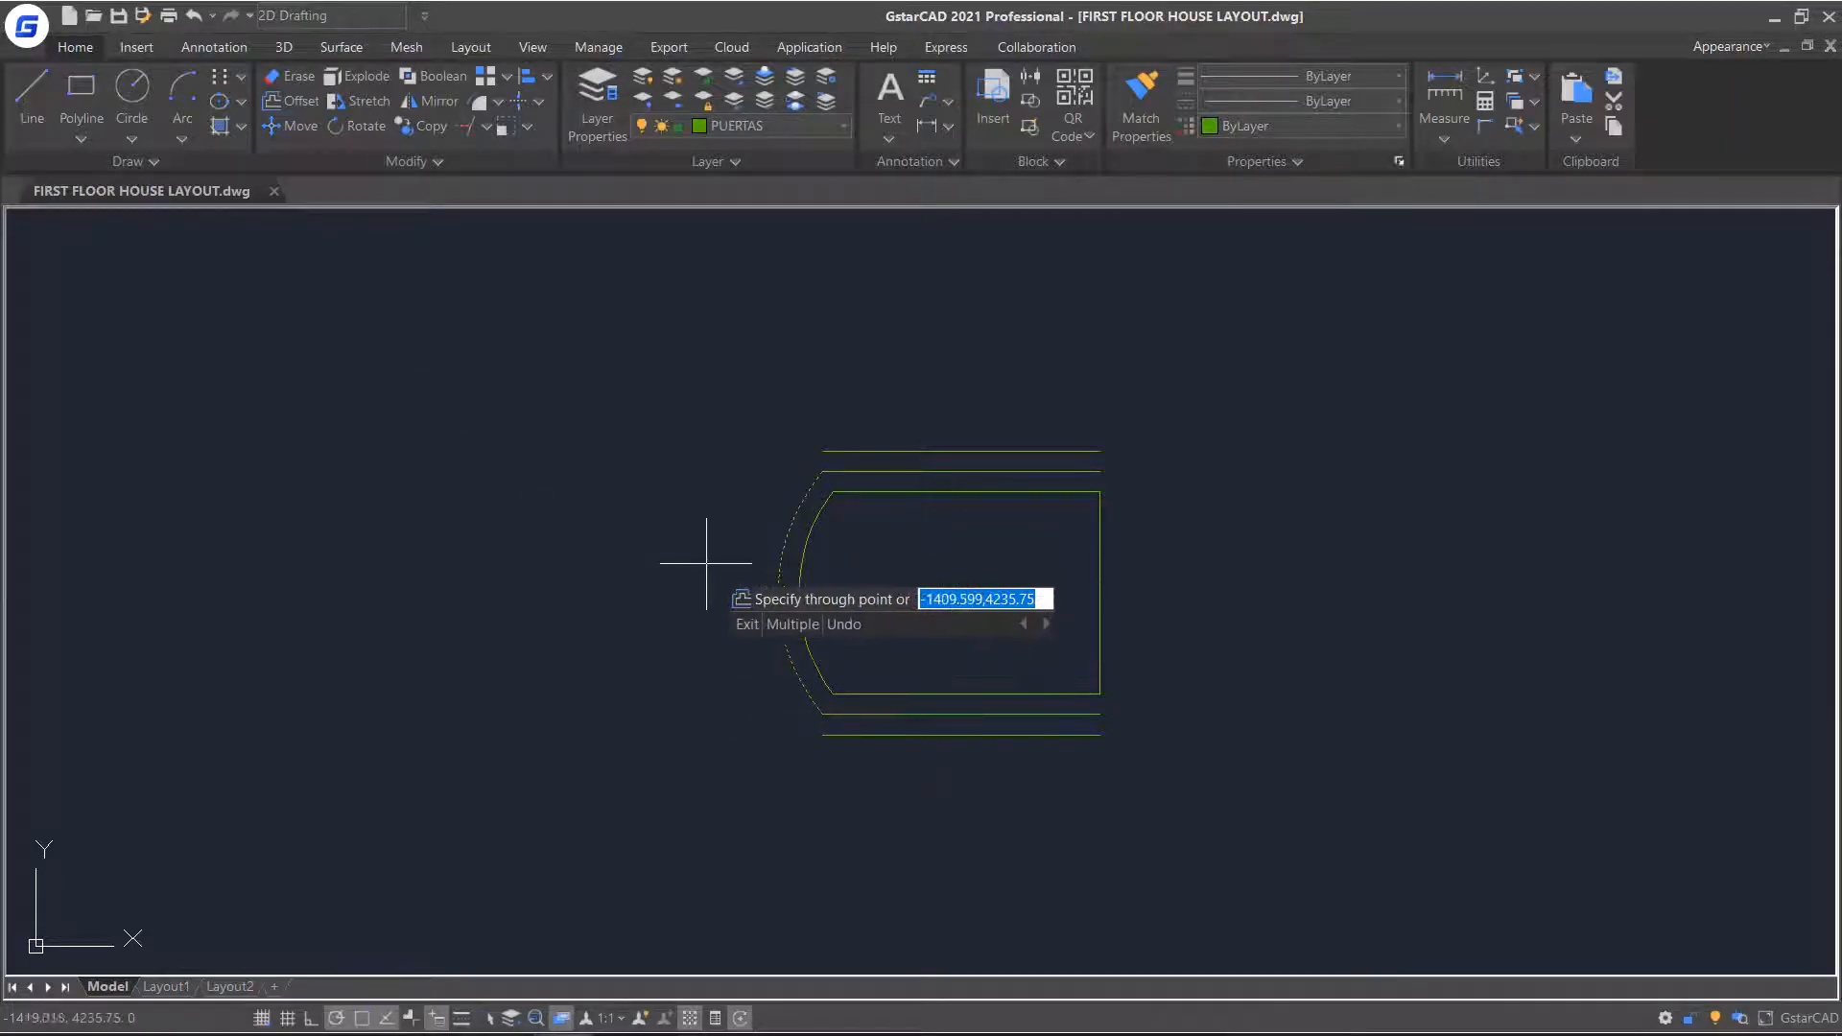
{"action": "left_click", "coordinate": [755, 599]}
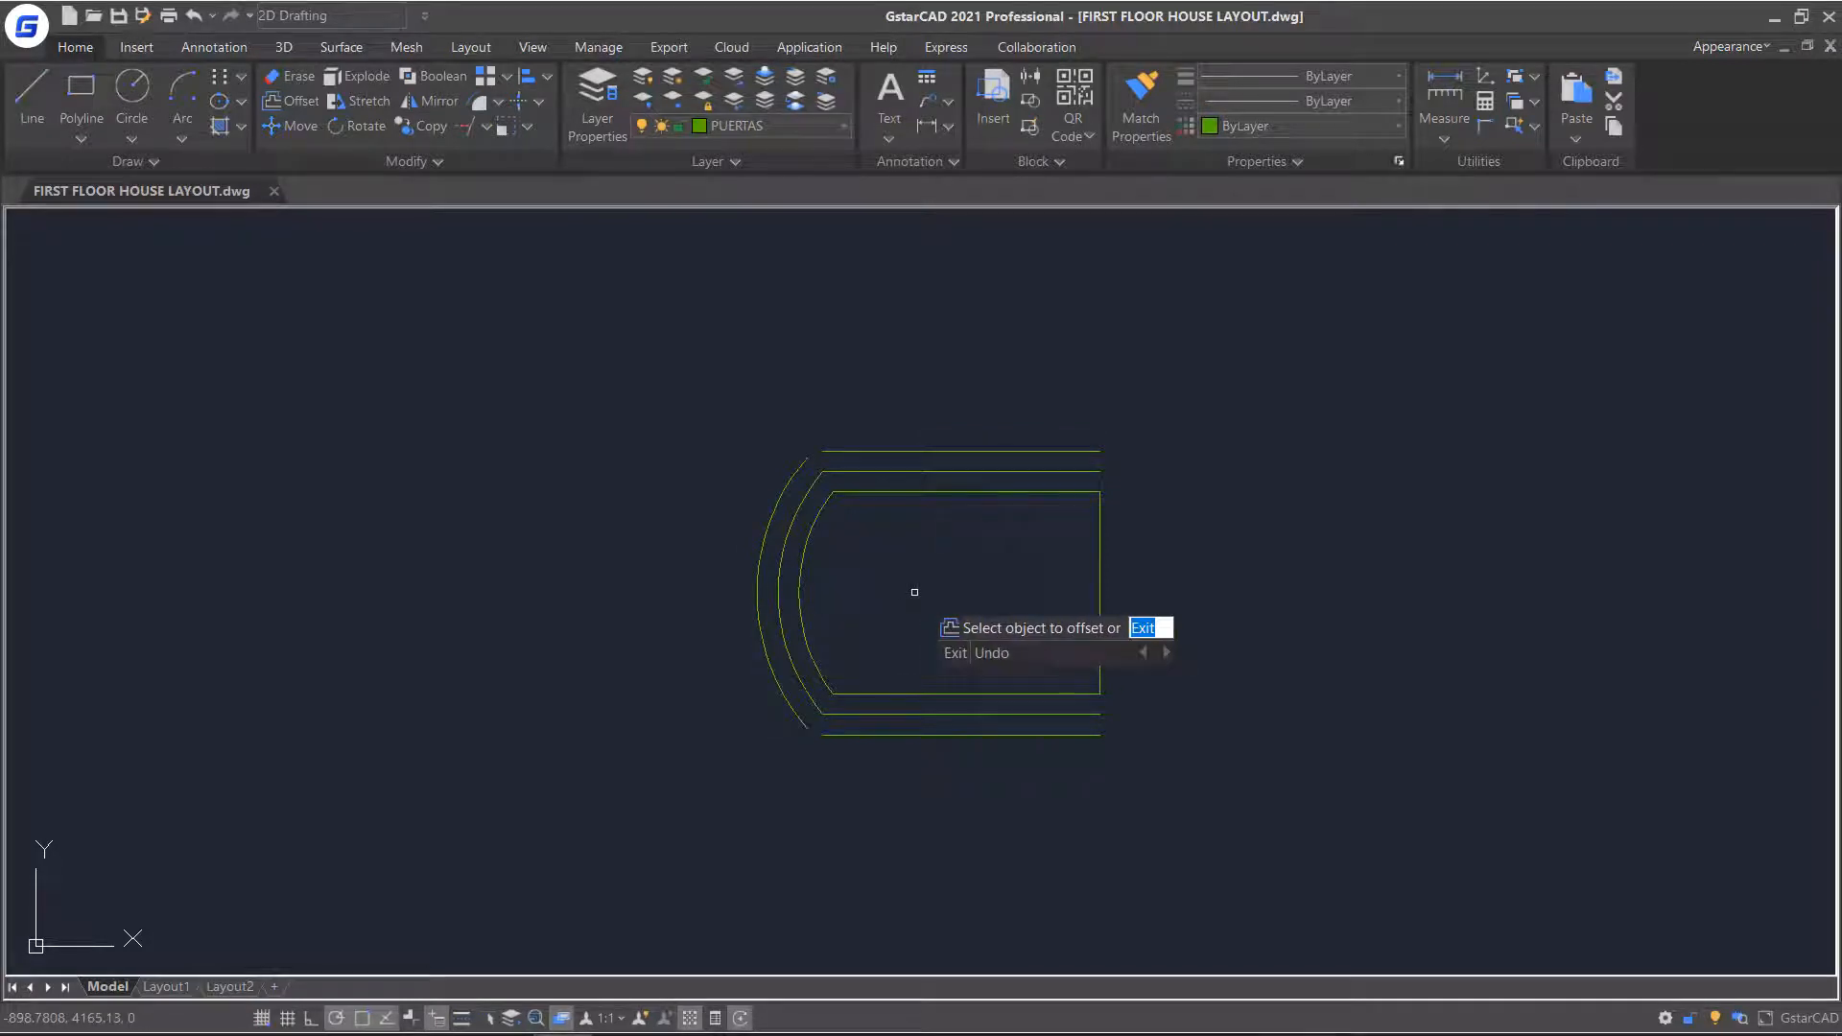
Extend the new outer arc and the two offset horizontal lines until they meet at the upper and lower left corners.
{"action": "left_click", "coordinate": [466, 125]}
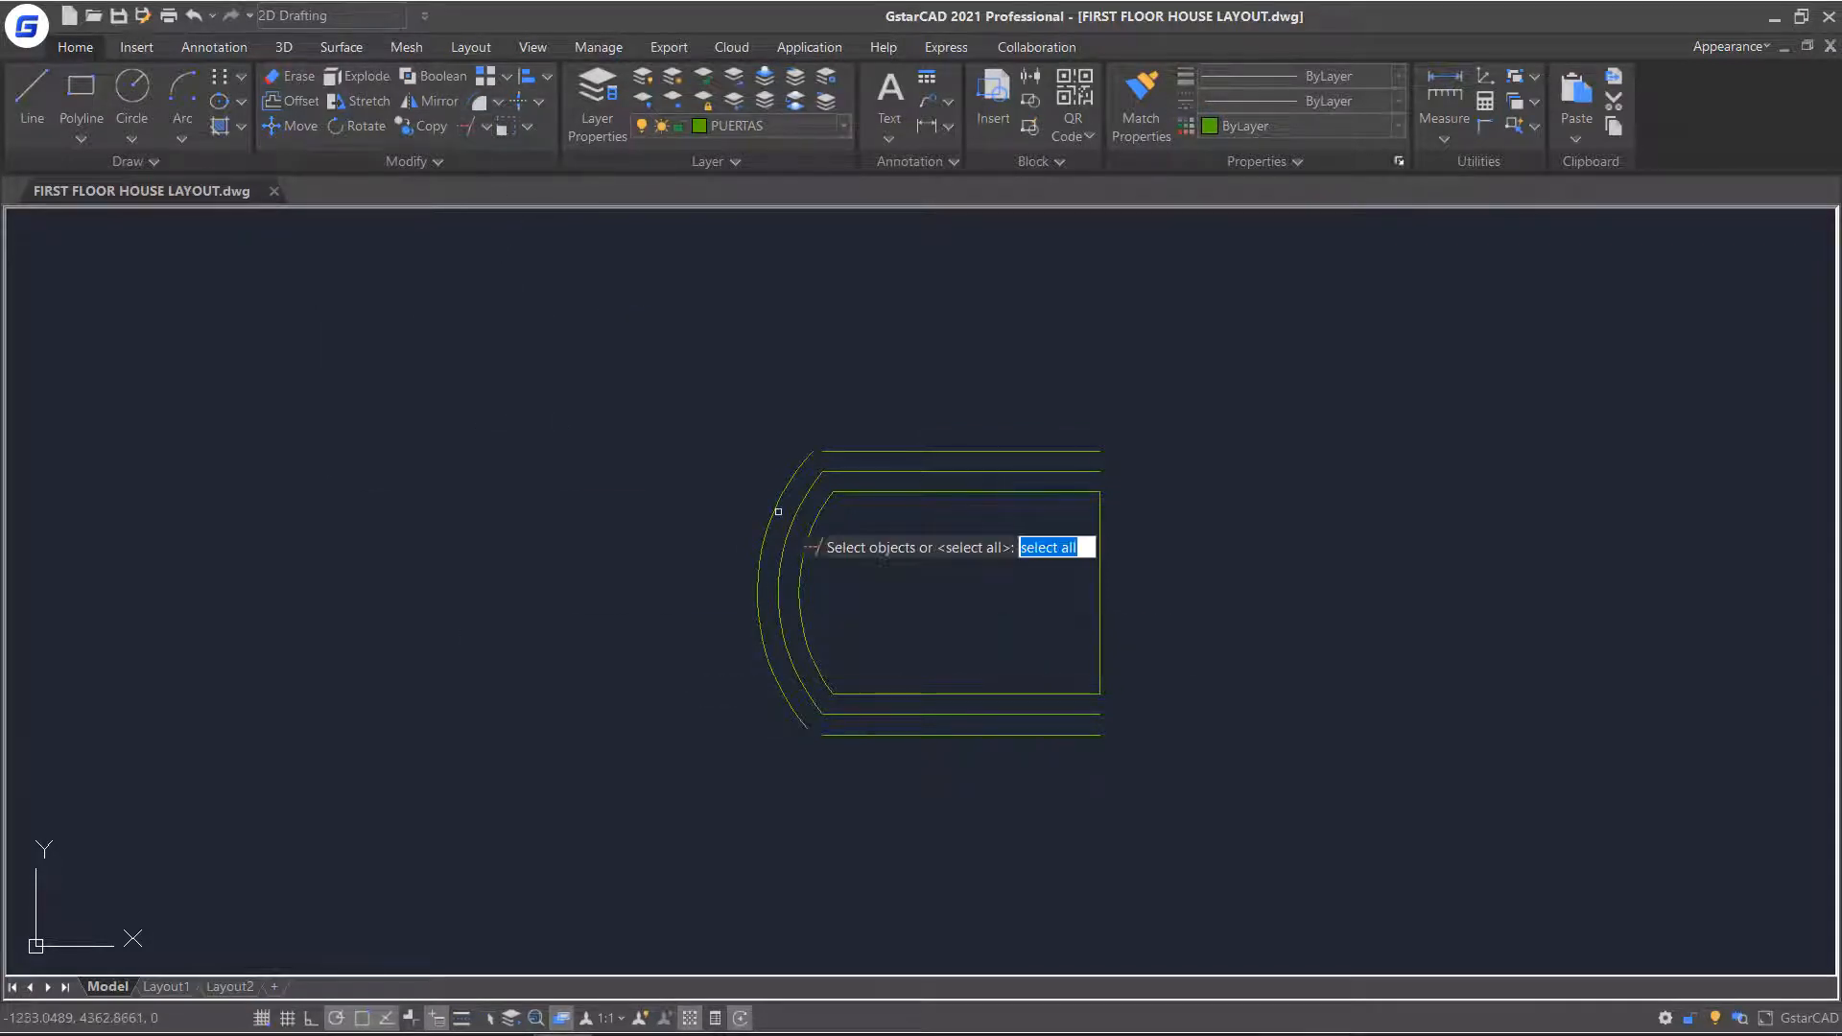
{"action": "key", "text": "Return"}
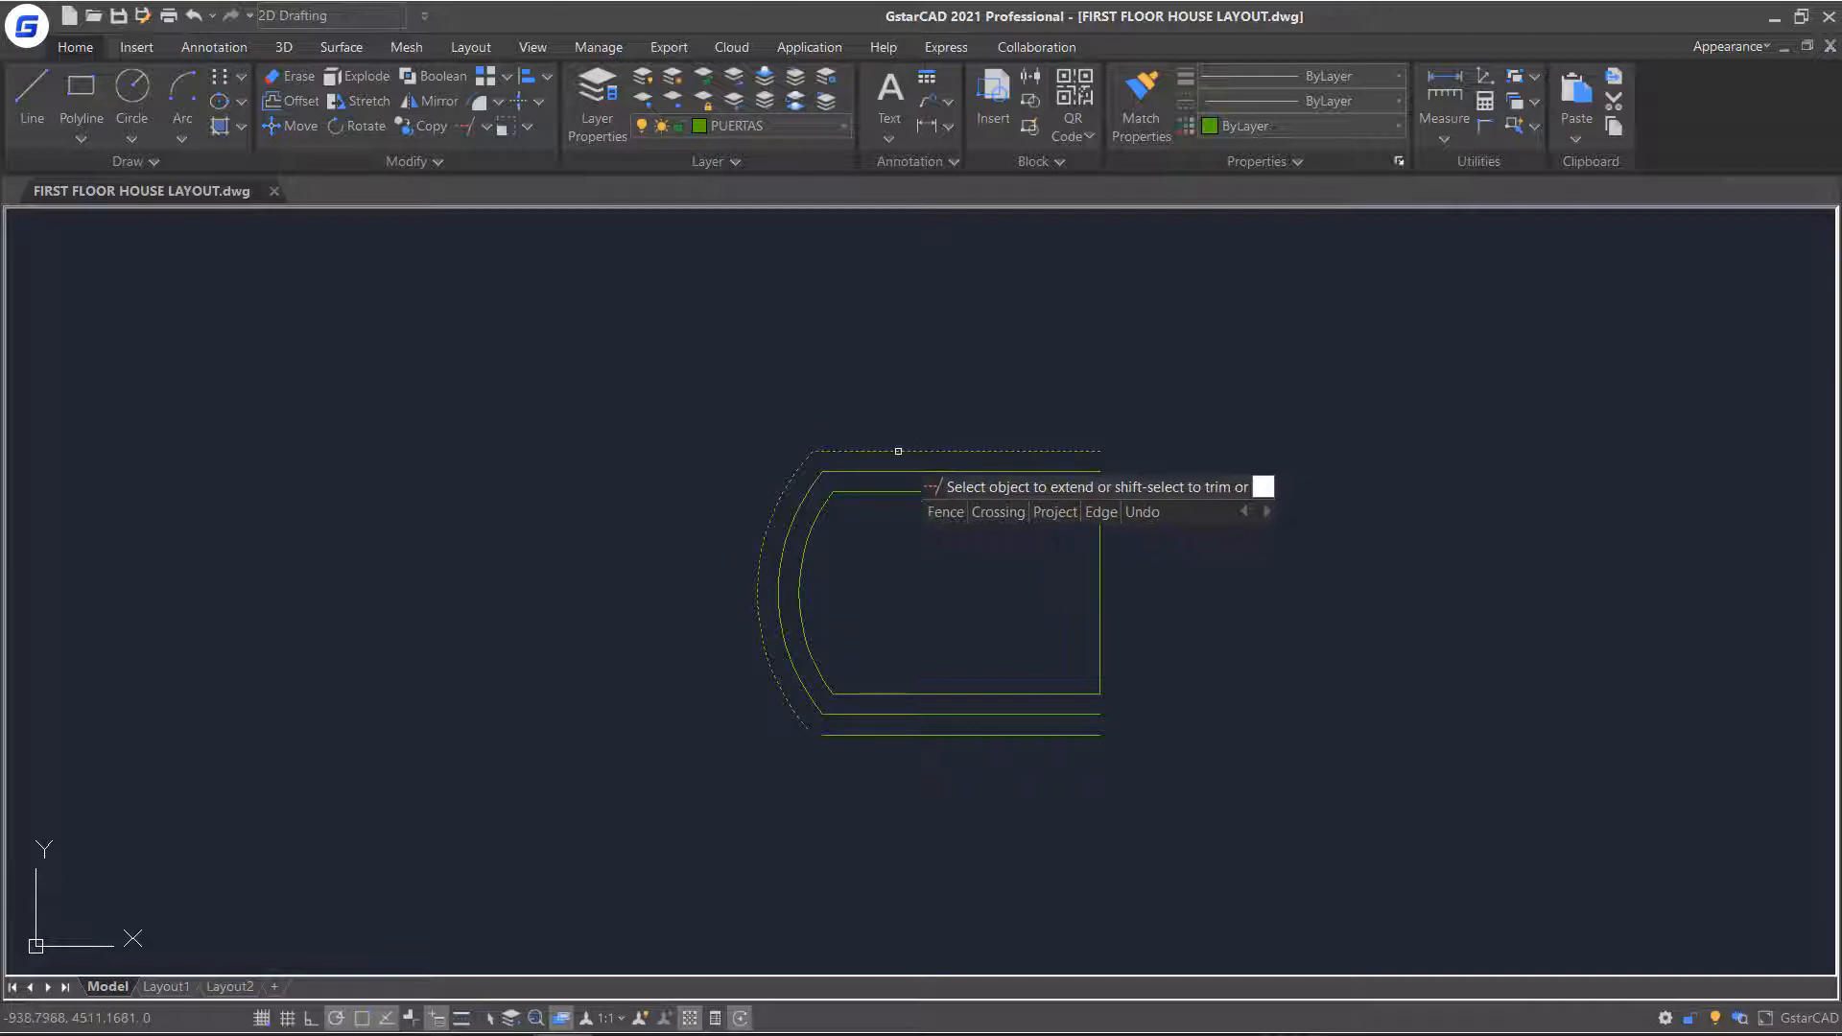
{"action": "left_click", "coordinate": [900, 451]}
{"action": "left_click", "coordinate": [864, 736]}
{"action": "key", "text": "Escape"}
{"action": "key", "text": "Return"}
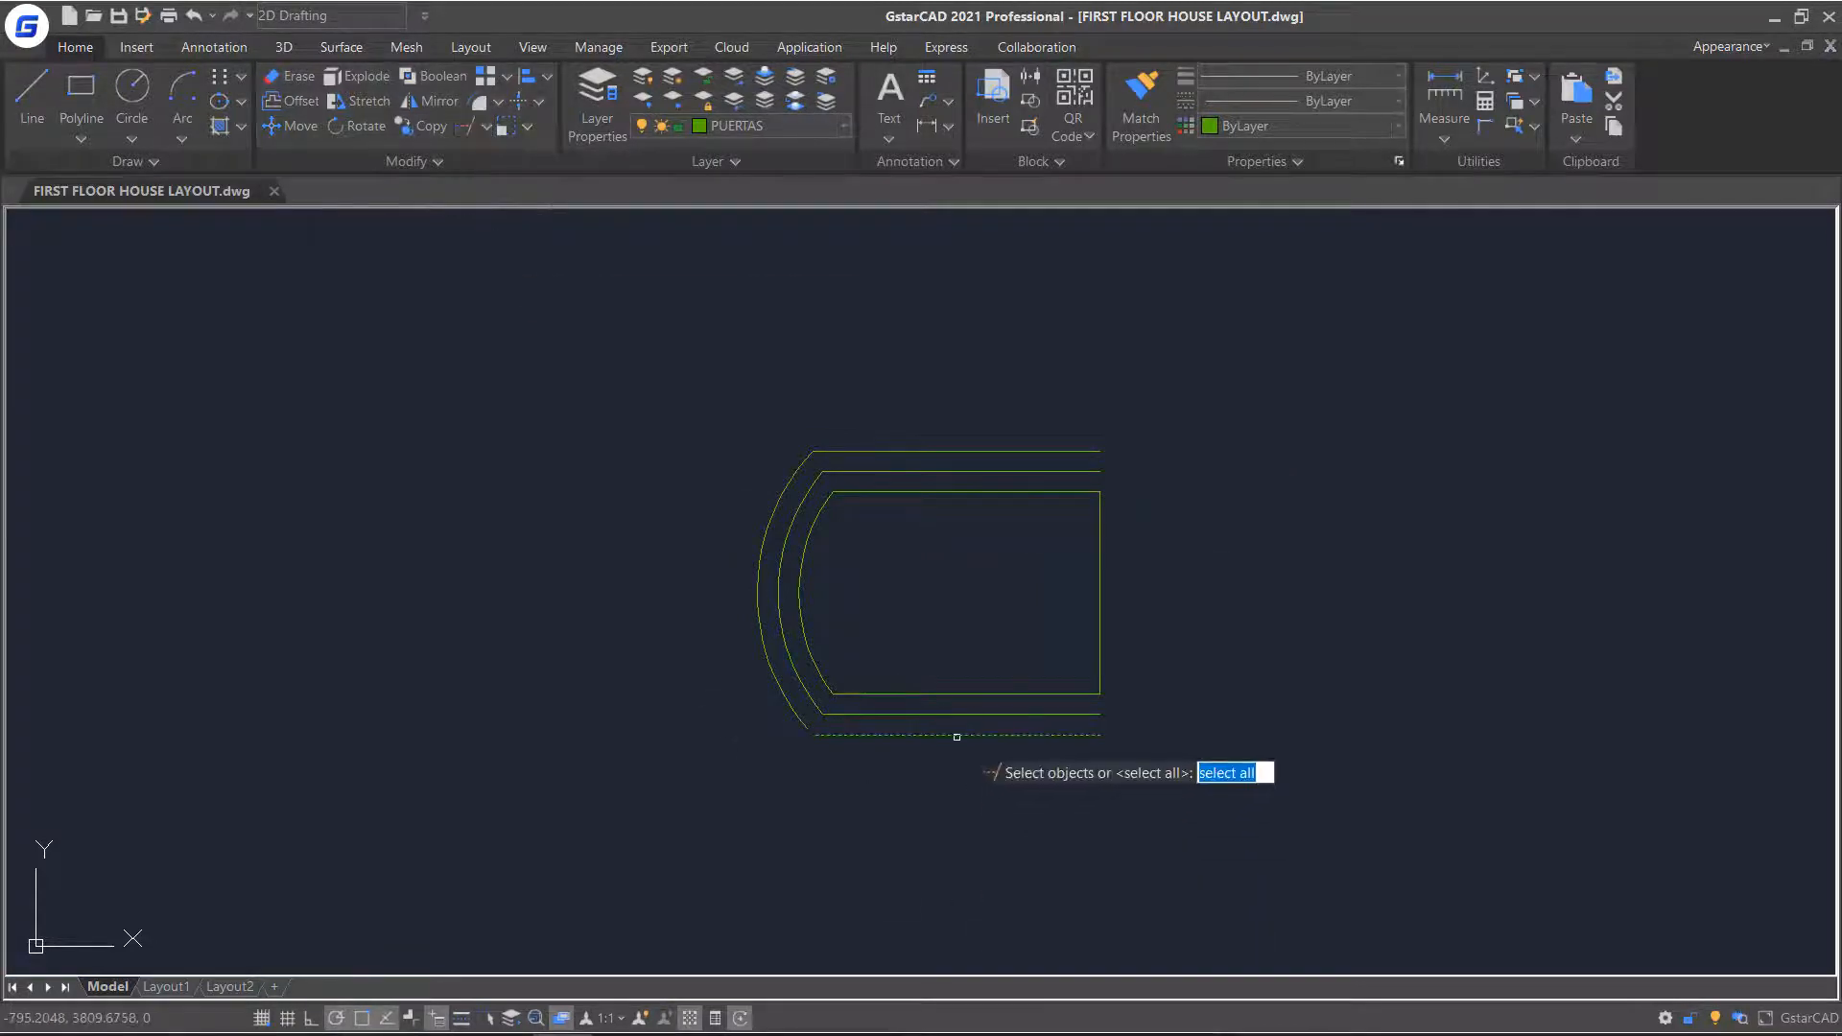
{"action": "key", "text": "Return"}
{"action": "left_click", "coordinate": [805, 689]}
{"action": "left_click", "coordinate": [781, 690]}
{"action": "key", "text": "Escape"}
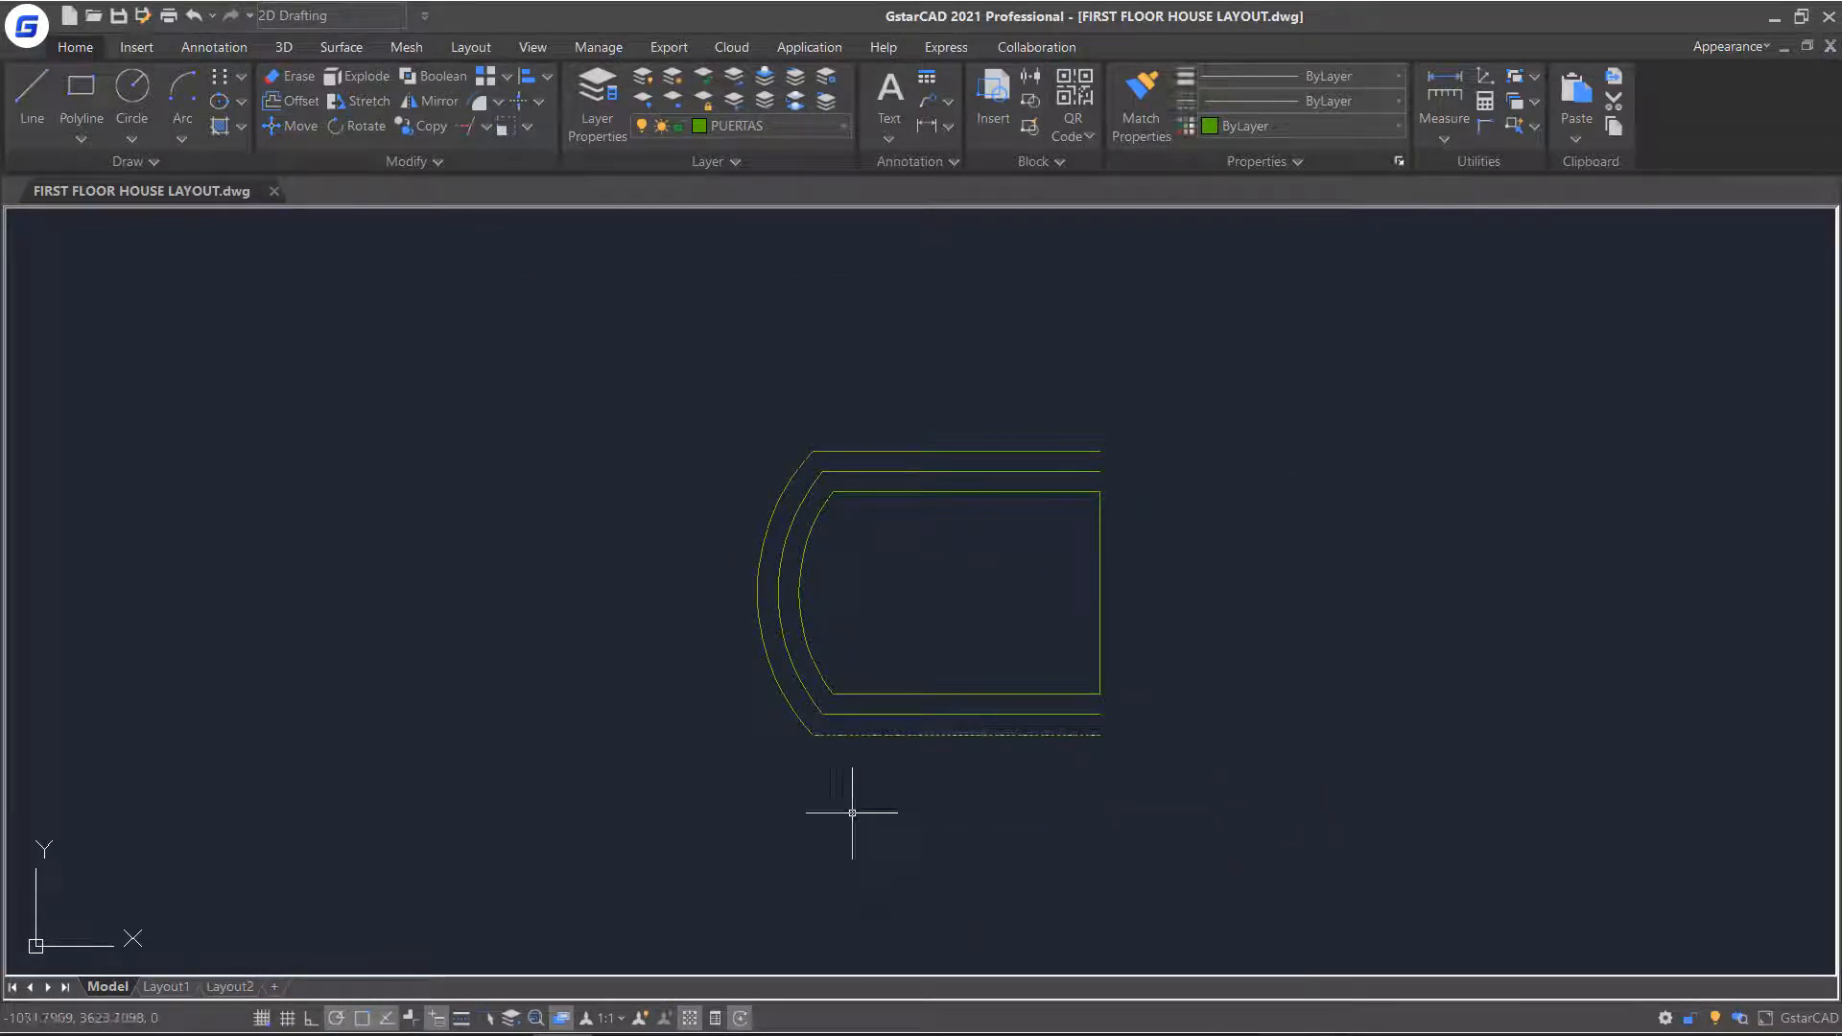
Make layer 0 current and offset the middle arc through a point far to its left, placing the copy on the current layer.
{"action": "left_click", "coordinate": [812, 127]}
{"action": "left_click", "coordinate": [763, 155]}
{"action": "left_click", "coordinate": [291, 101]}
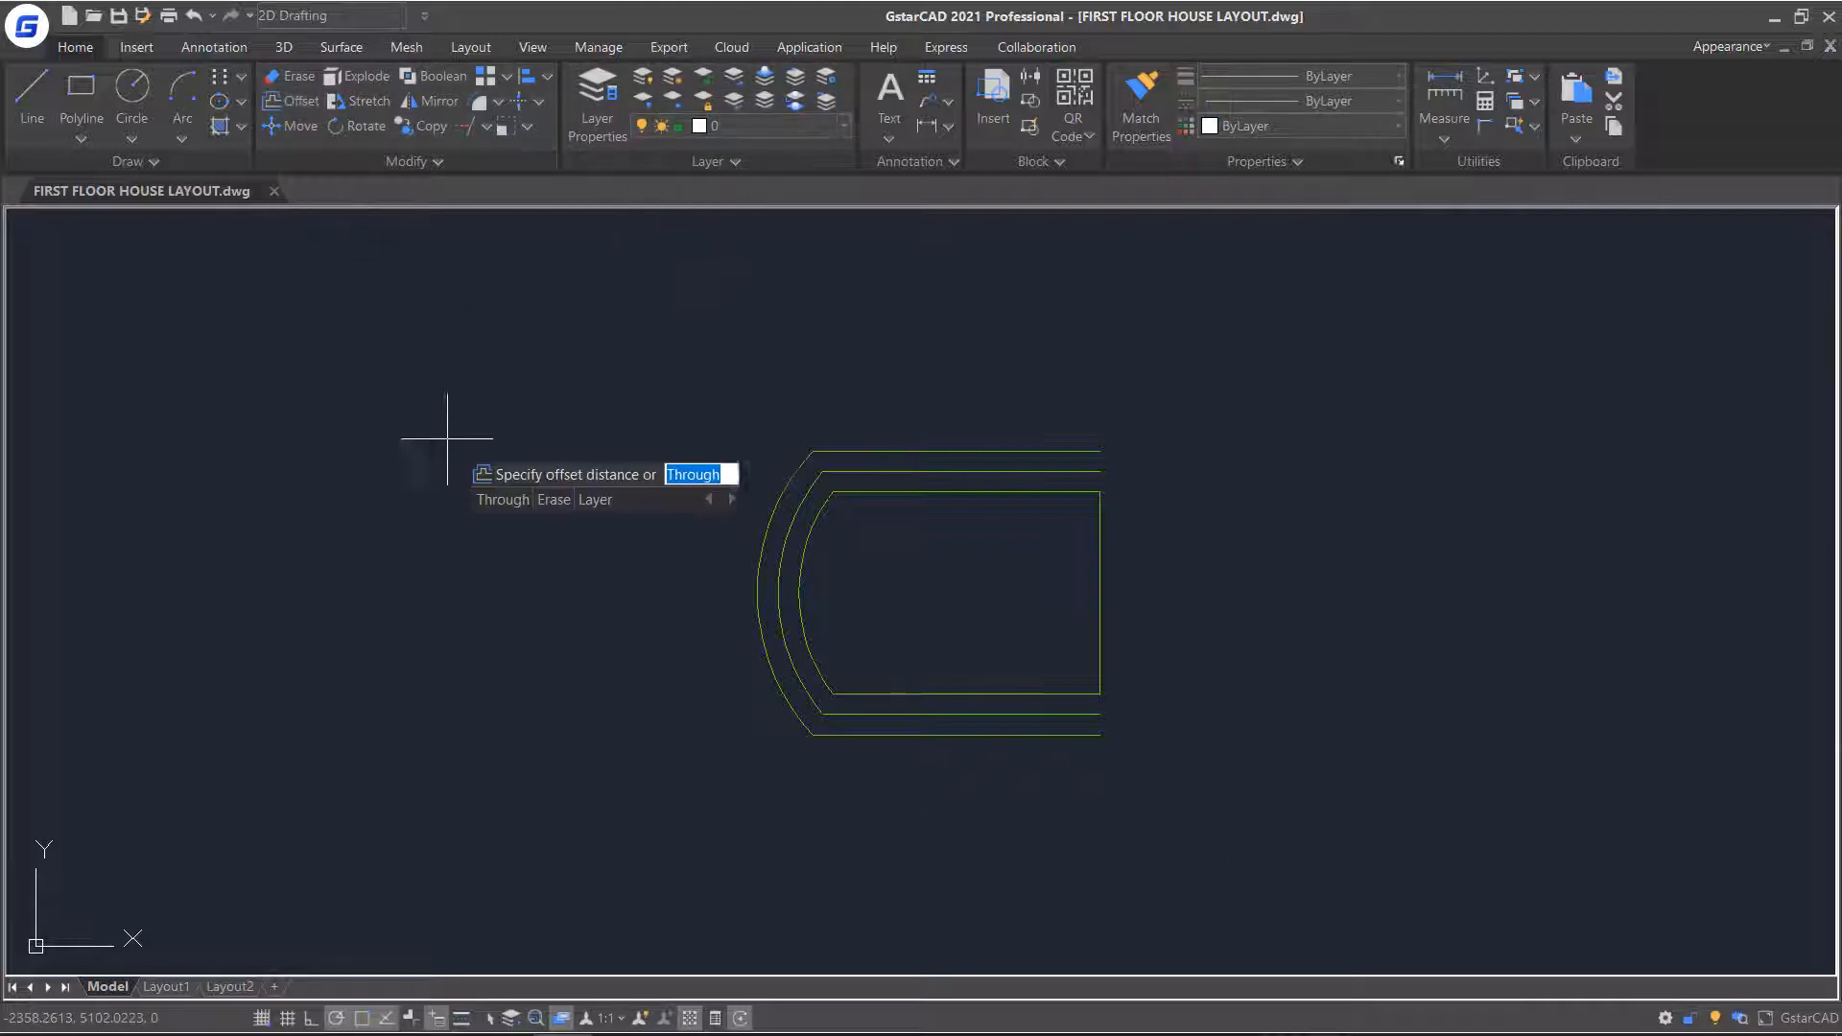
{"action": "type", "text": "l"}
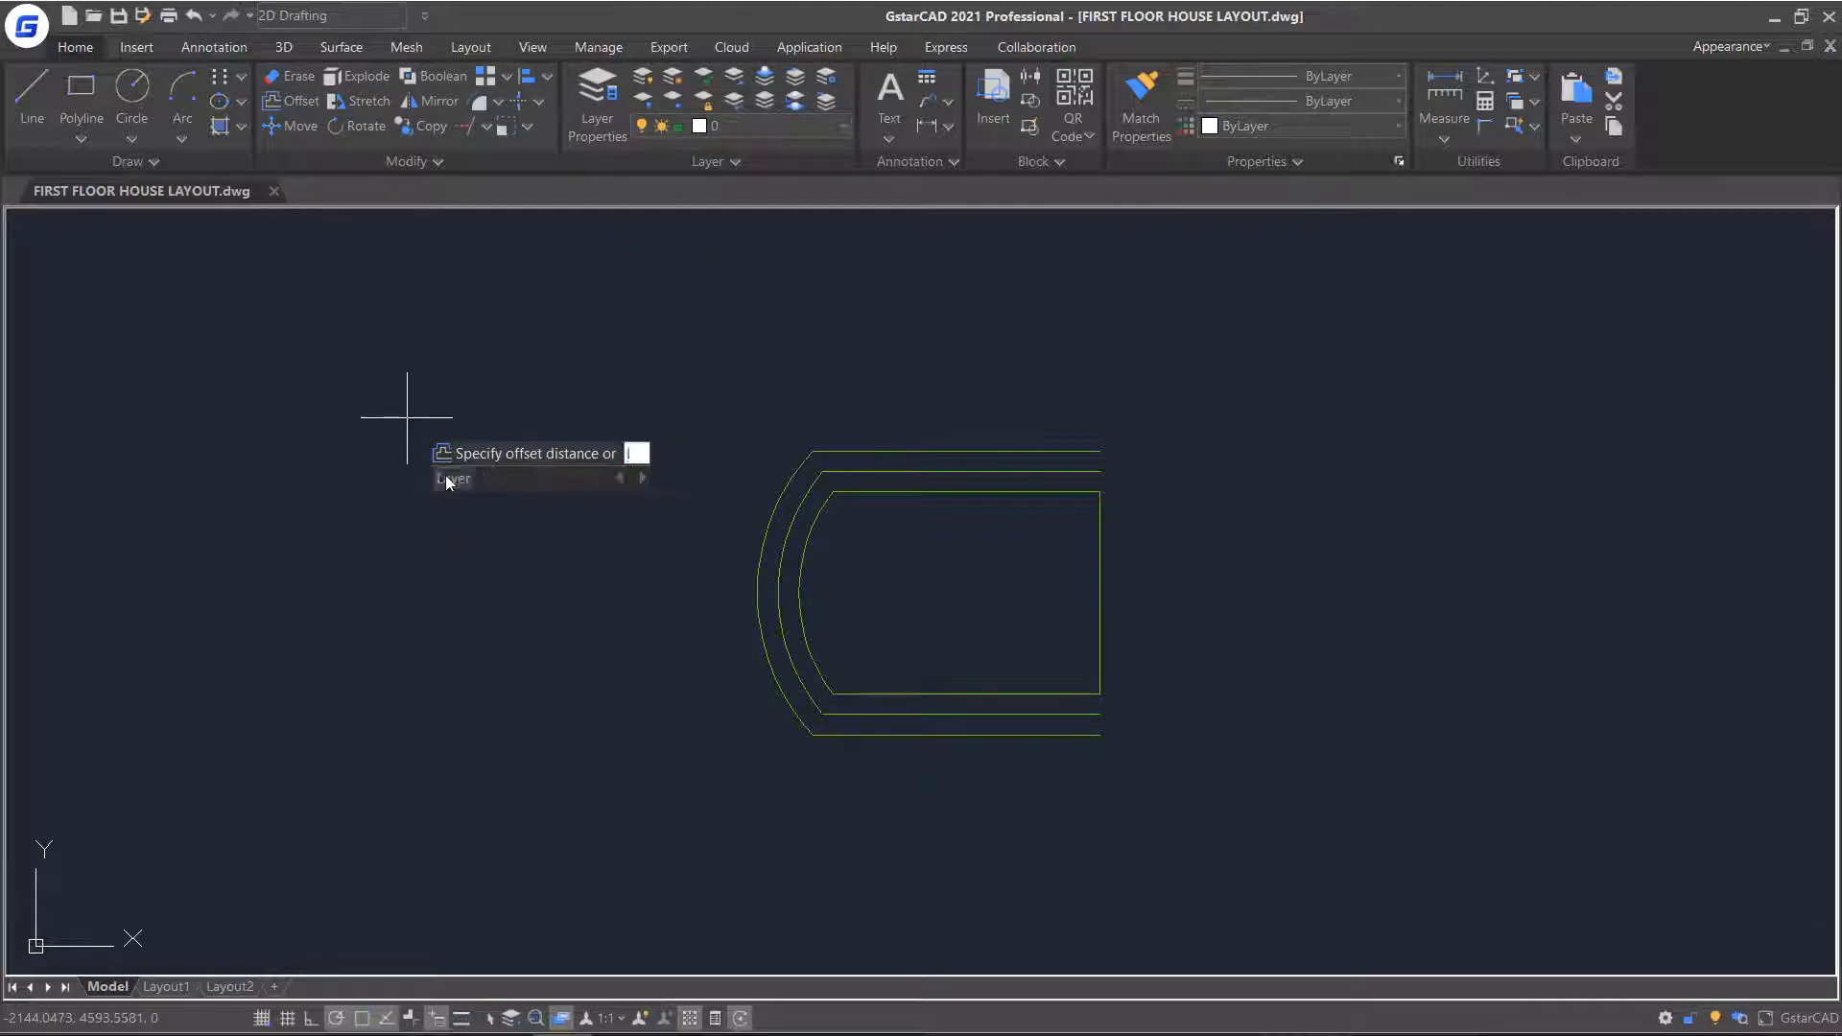
{"action": "key", "text": "Return"}
{"action": "left_click", "coordinate": [416, 468]}
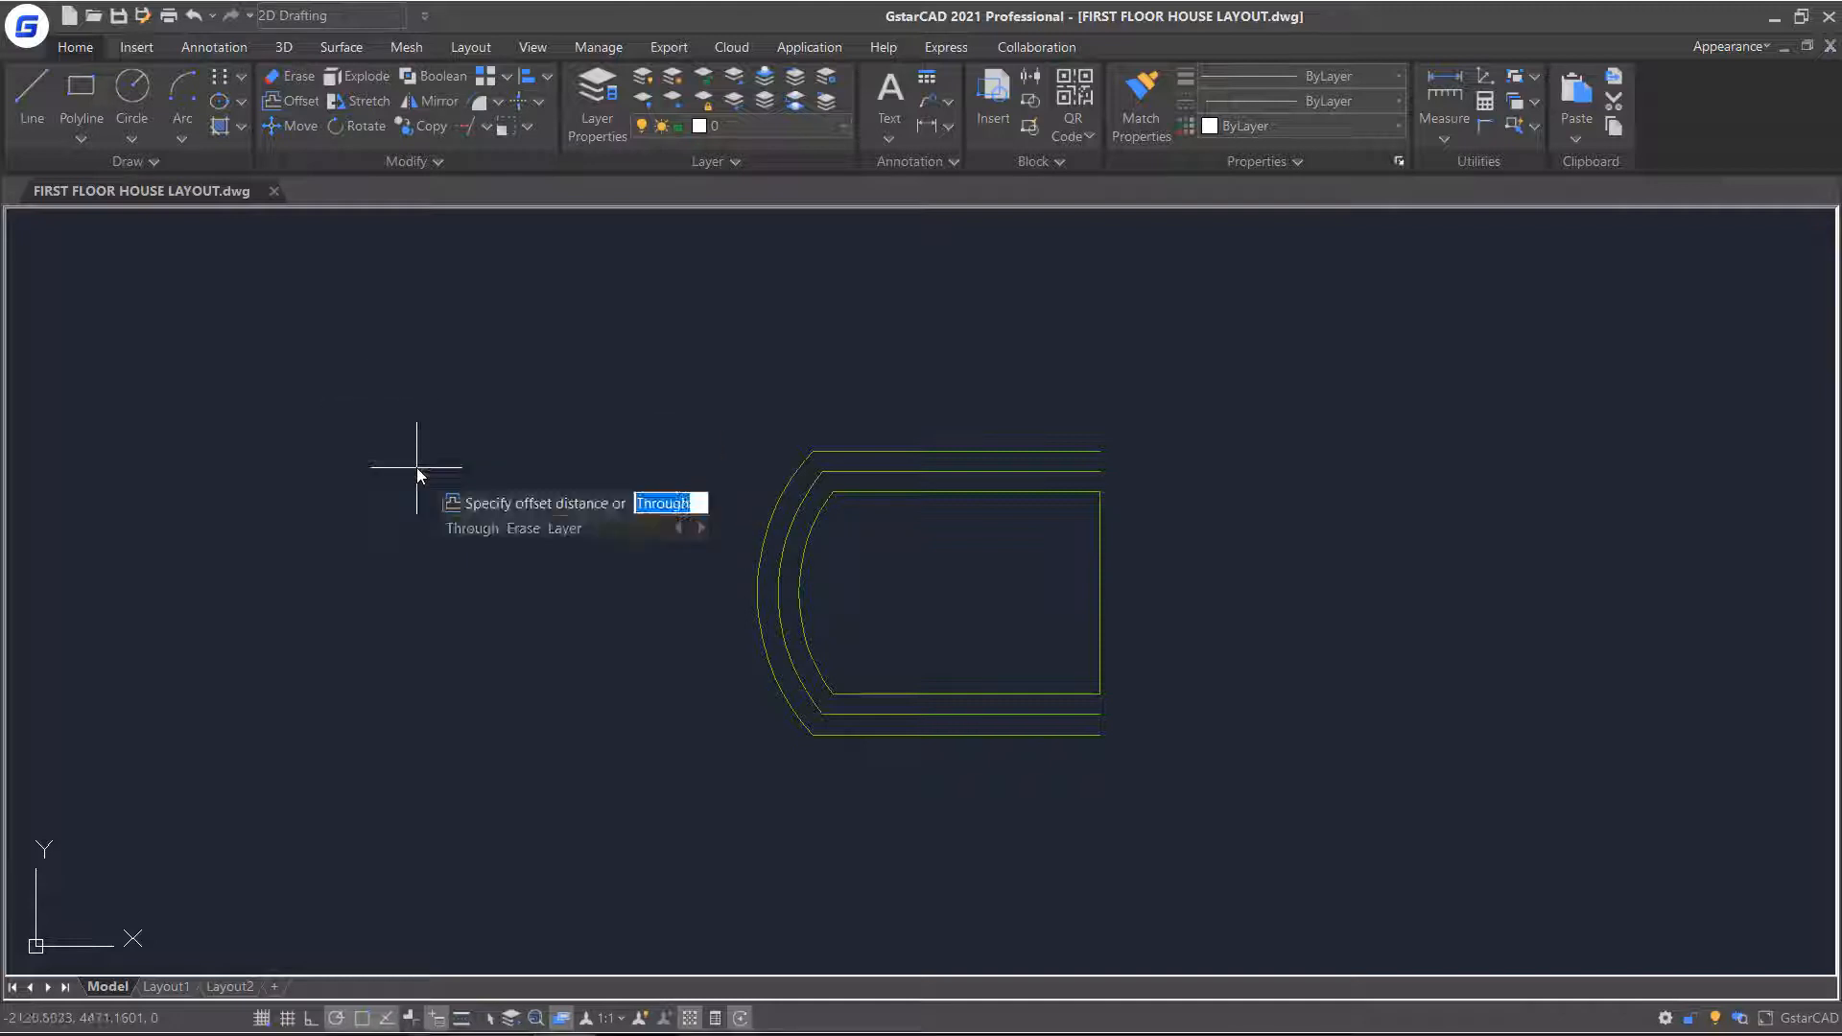
{"action": "left_click", "coordinate": [465, 530]}
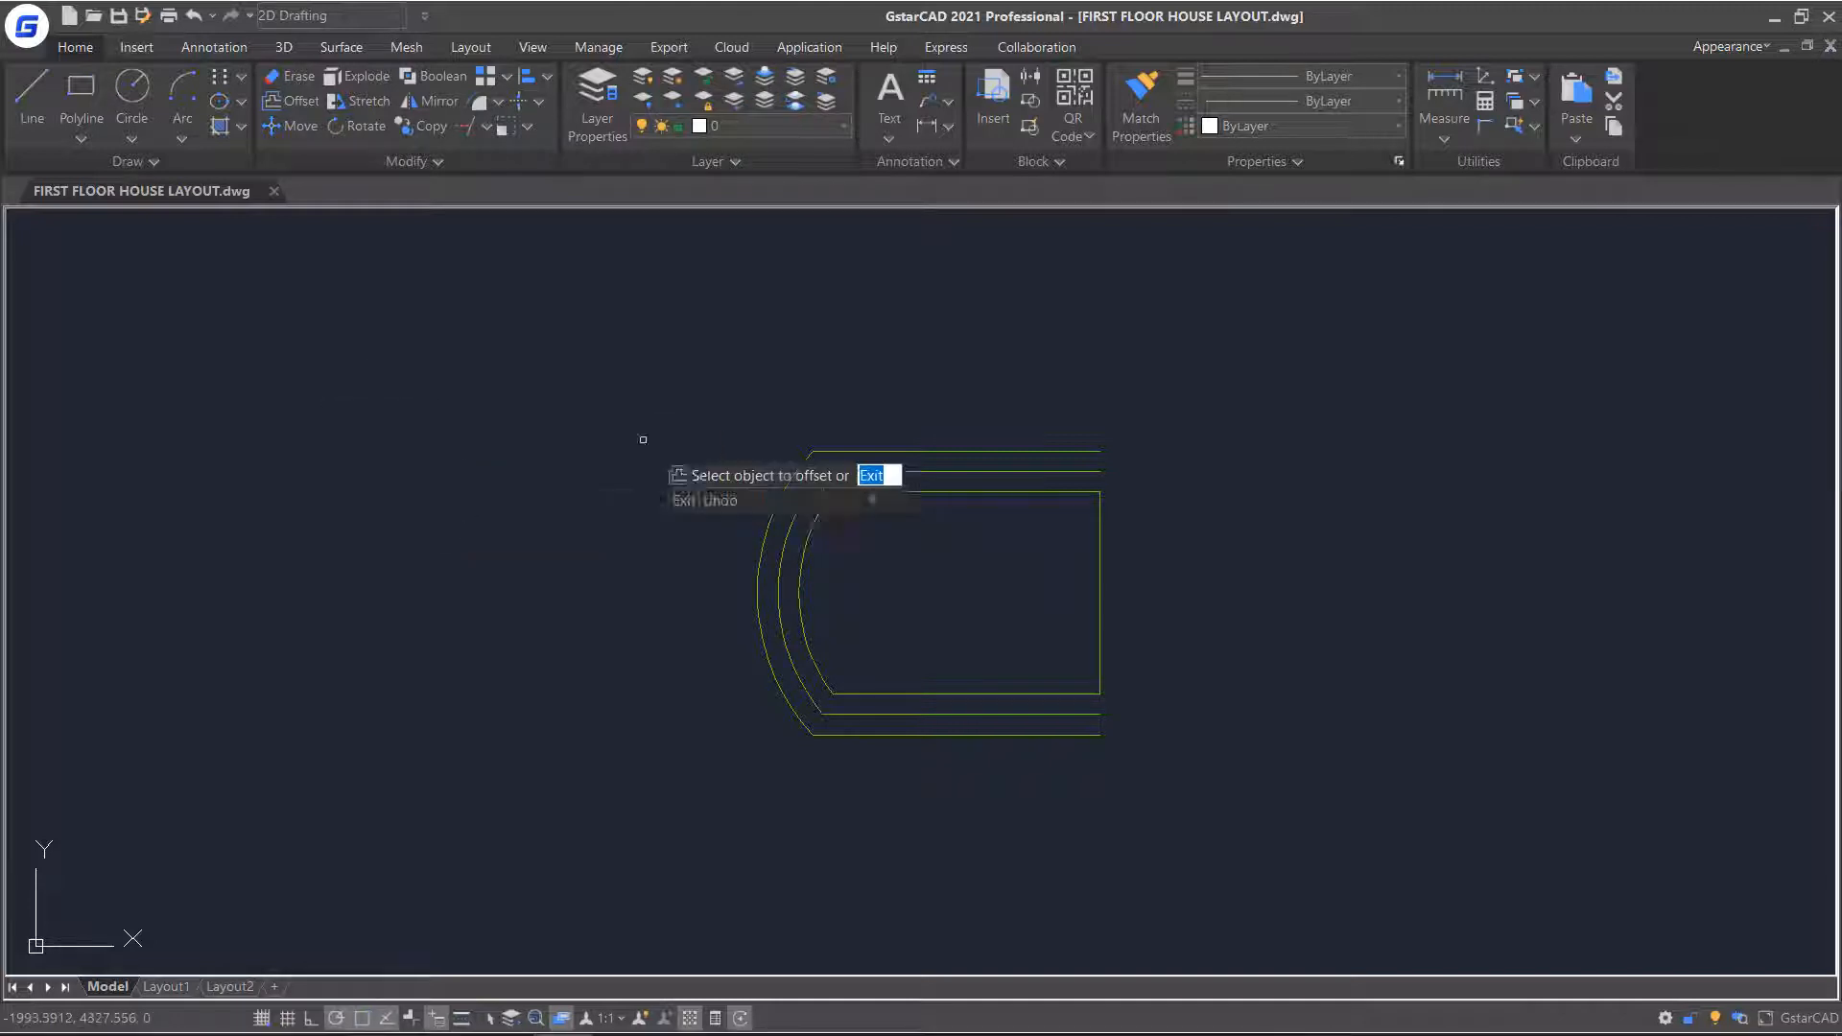
{"action": "left_click", "coordinate": [783, 539]}
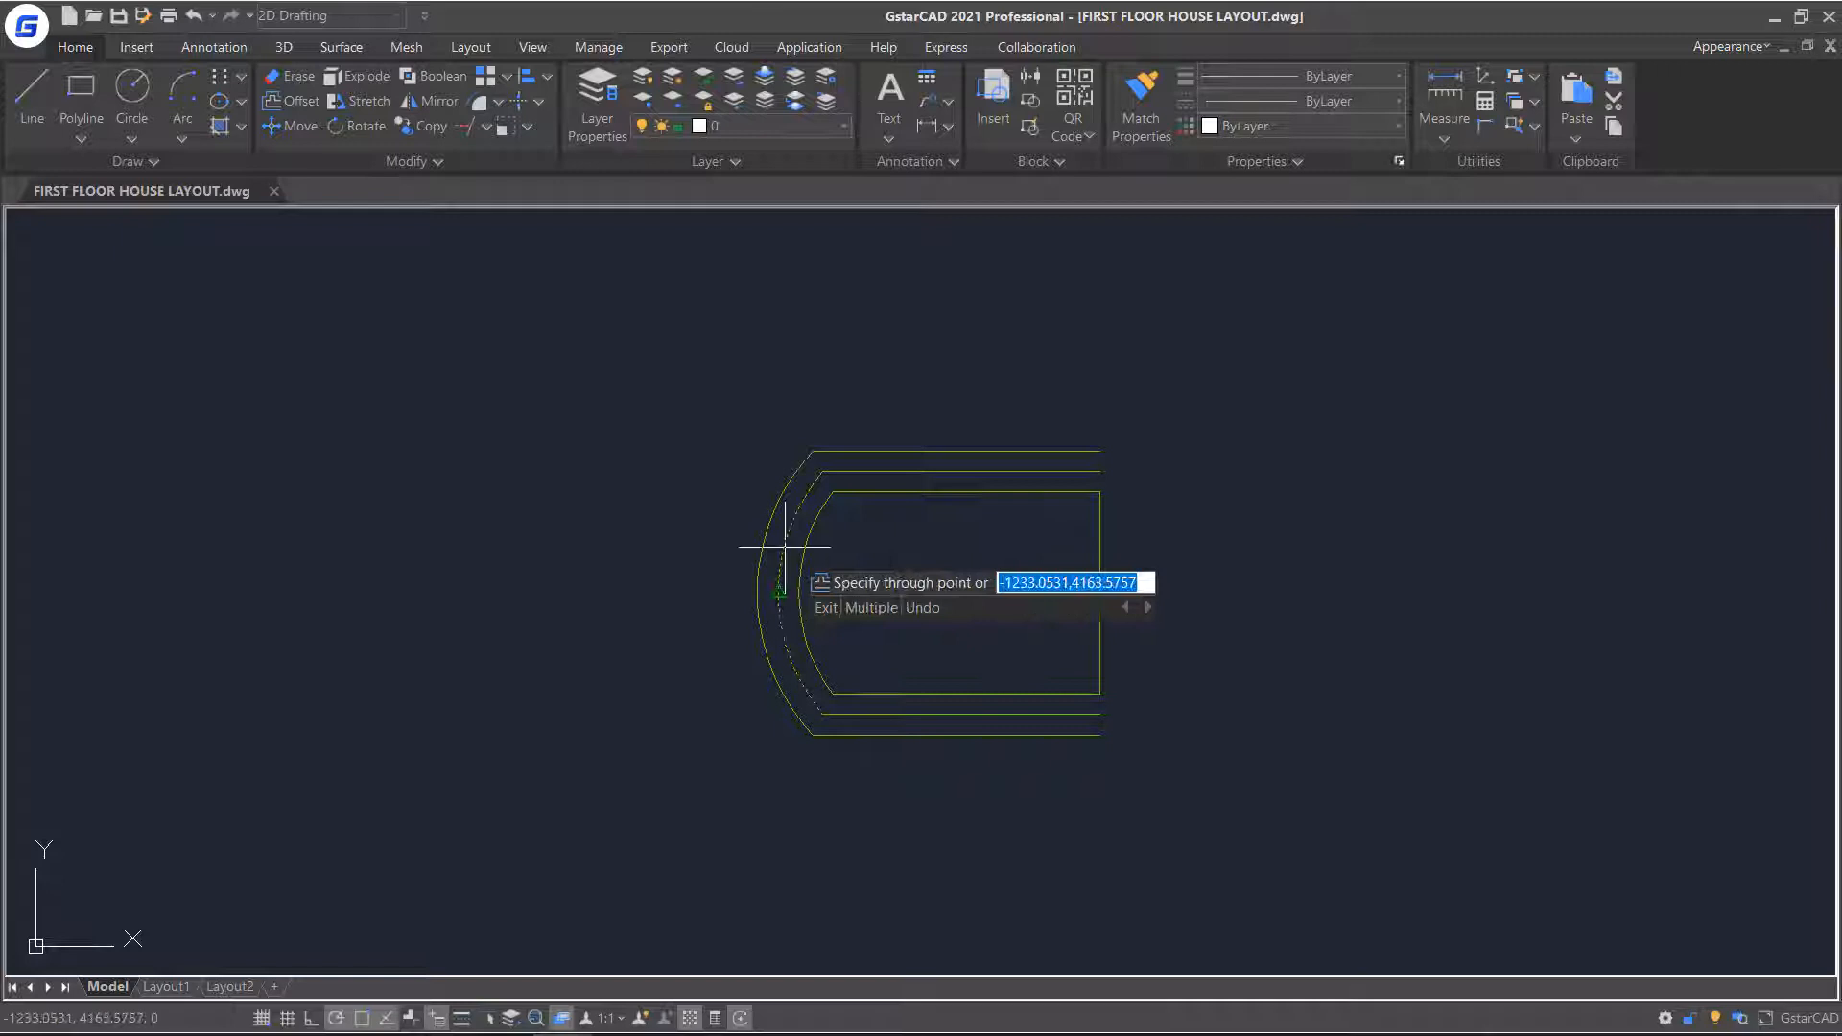
{"action": "left_click", "coordinate": [440, 561]}
{"action": "key", "text": "Escape"}
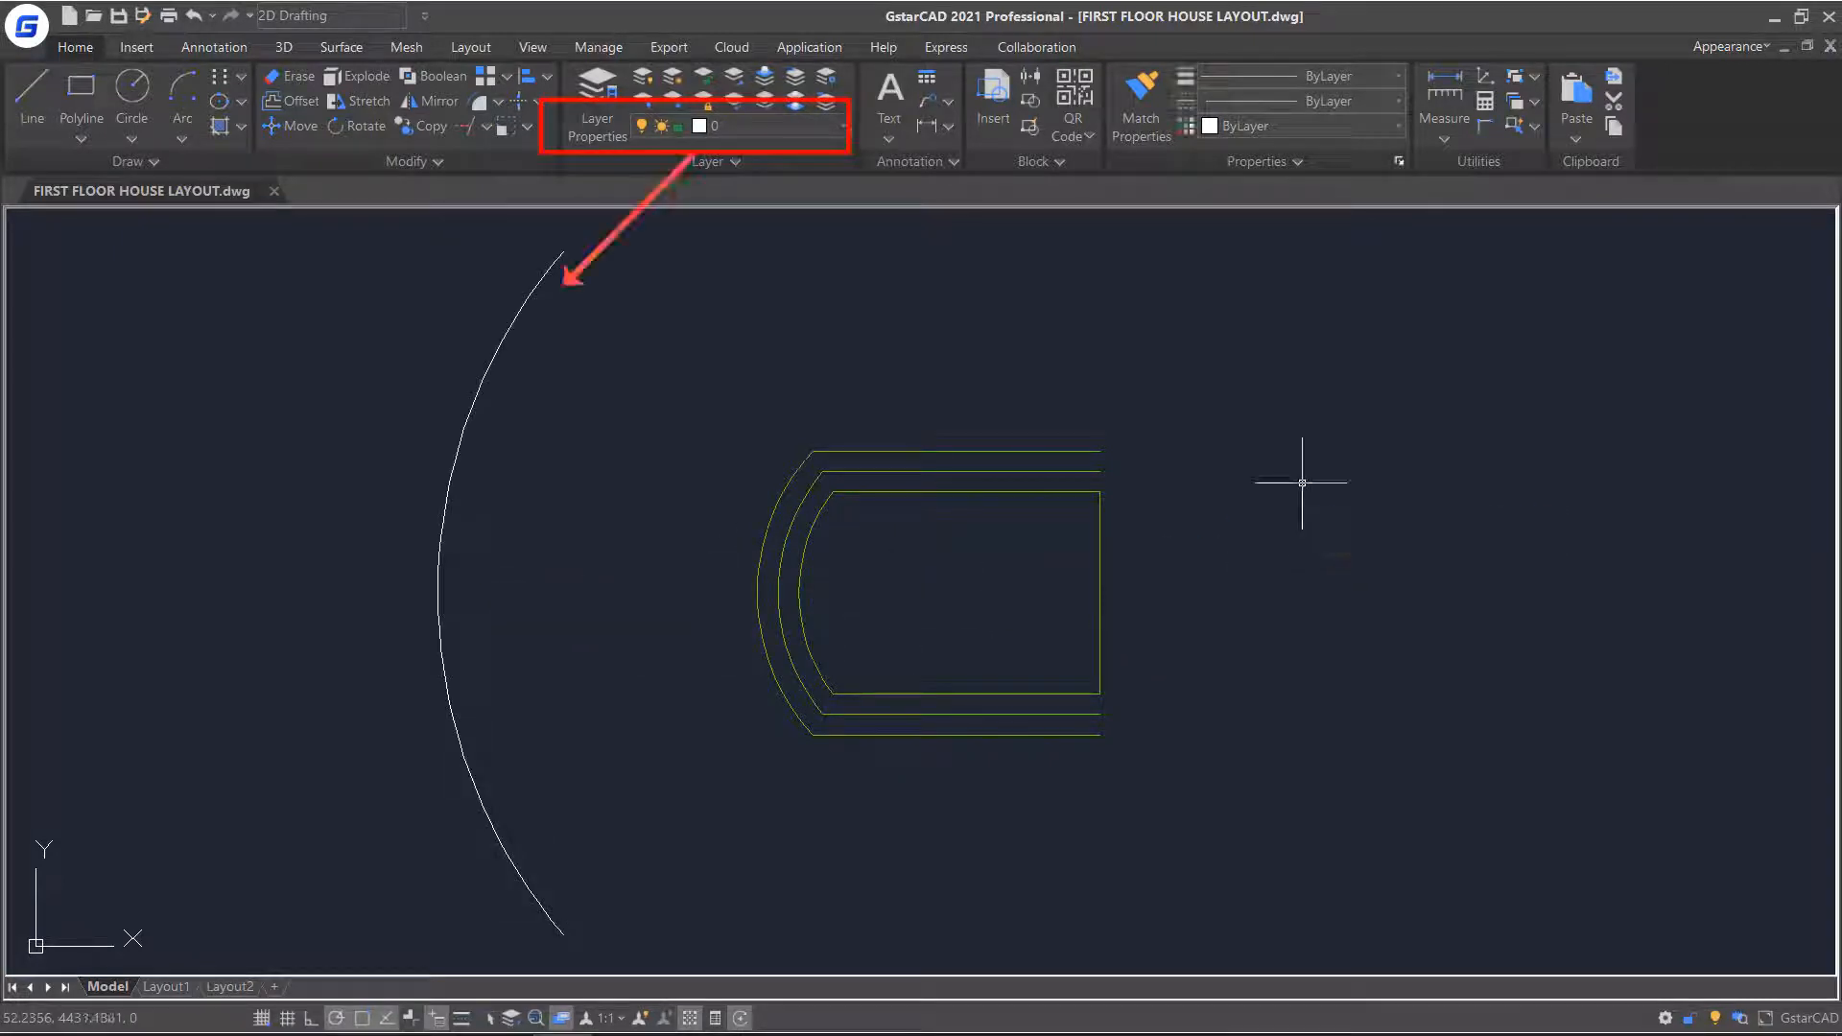
Delete the large white offset arc and make PUERTAS the current layer again.
{"action": "left_click", "coordinate": [546, 403]}
{"action": "left_click", "coordinate": [728, 328]}
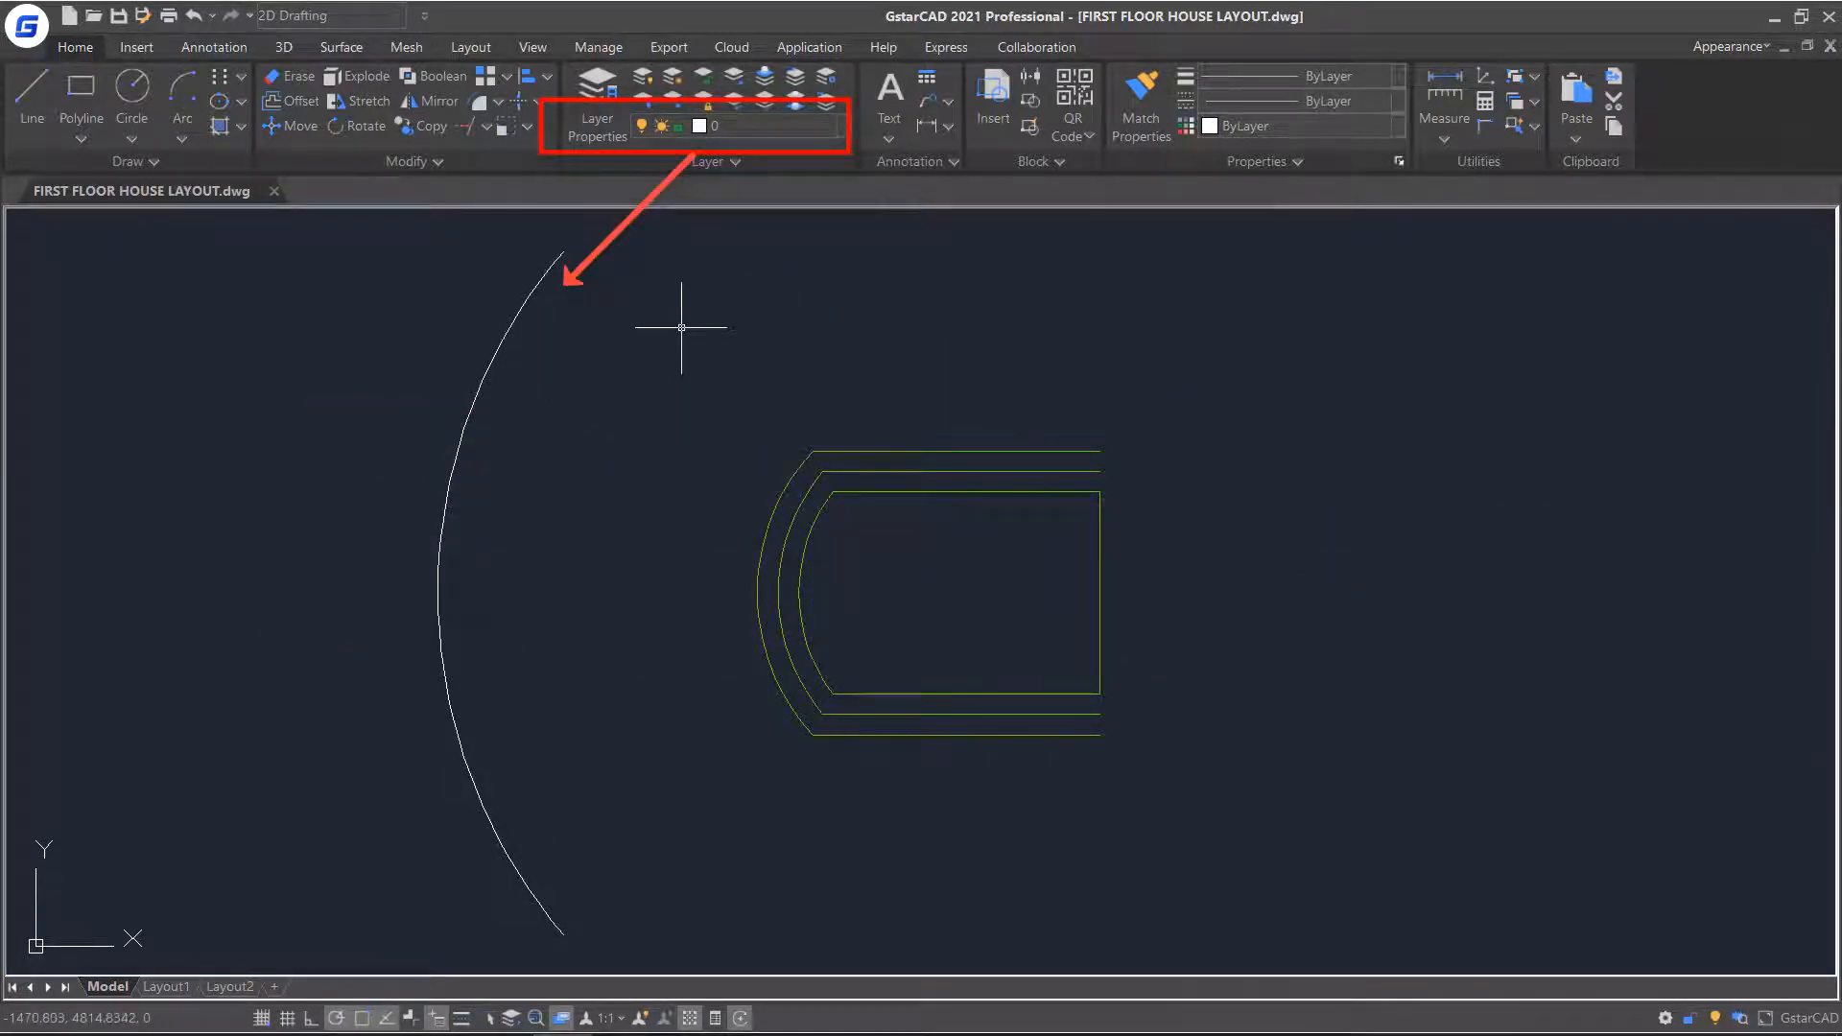
{"action": "left_click", "coordinate": [504, 336]}
{"action": "key", "text": "Delete"}
Draw short vertical lines closing the right ends of the upper and lower outer line pairs.
{"action": "left_click", "coordinate": [31, 96]}
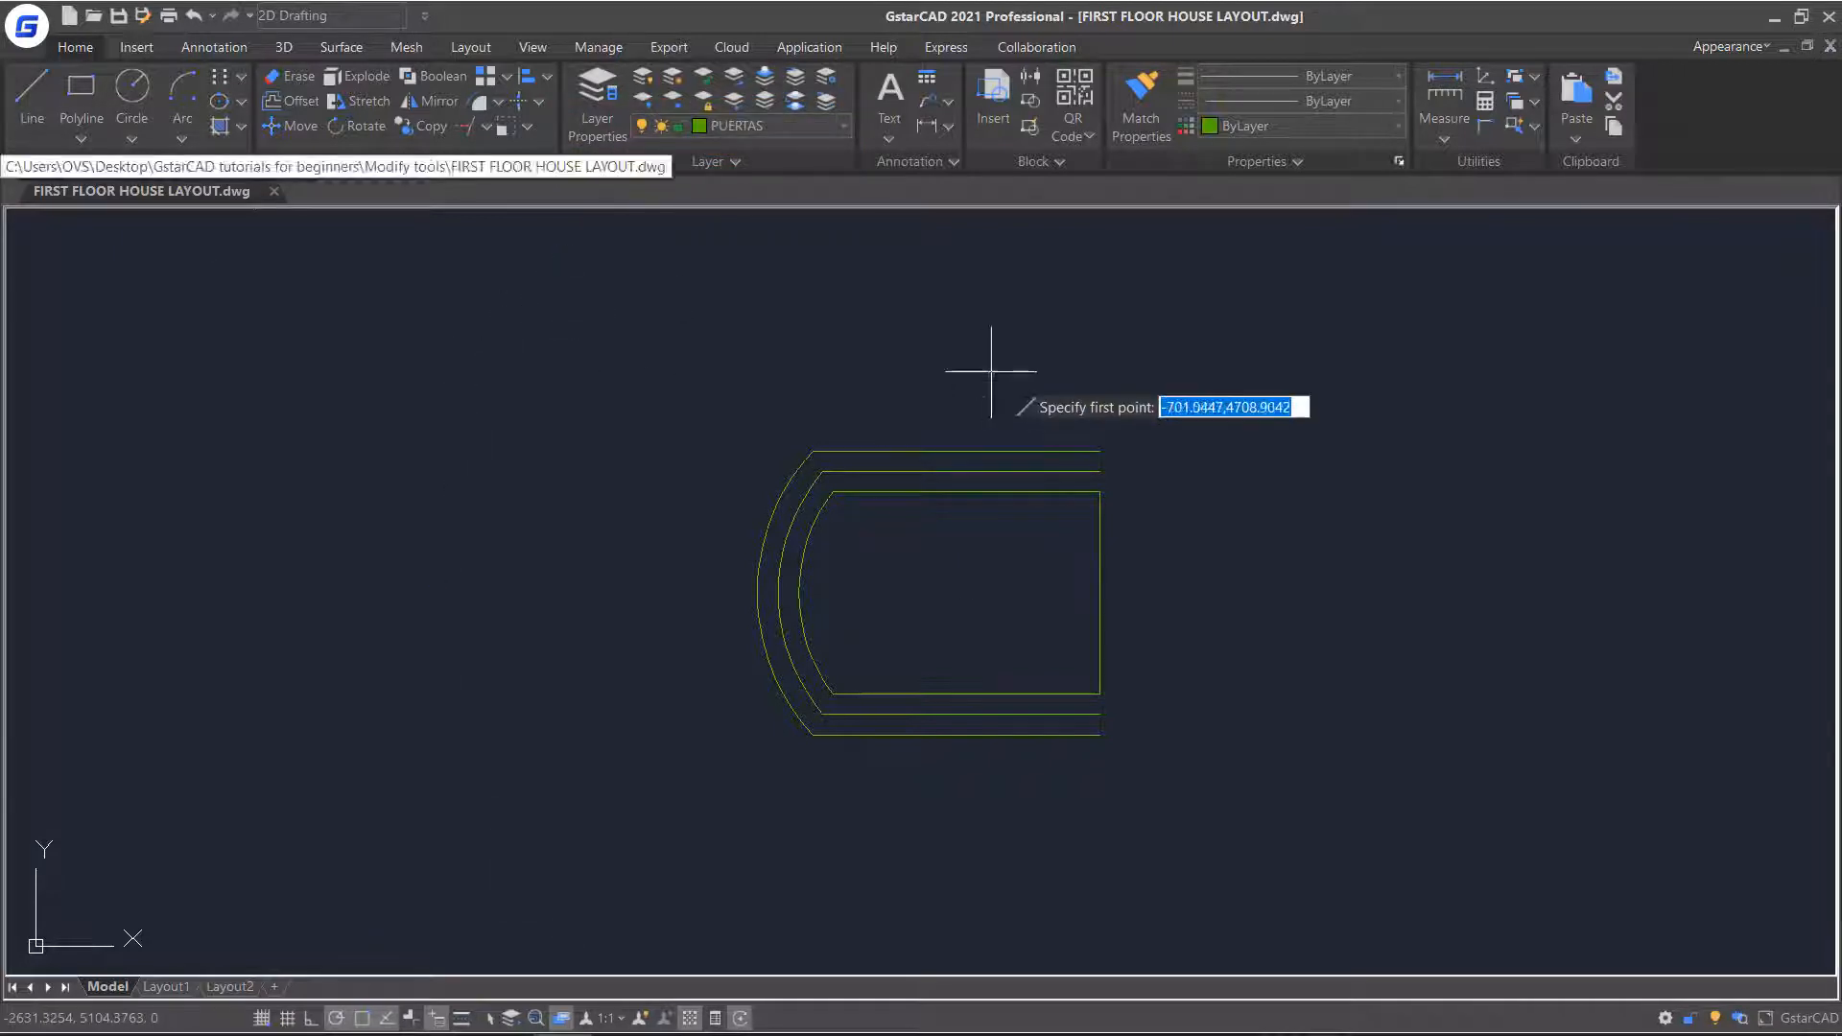
{"action": "left_click", "coordinate": [1100, 471]}
{"action": "key", "text": "space"}
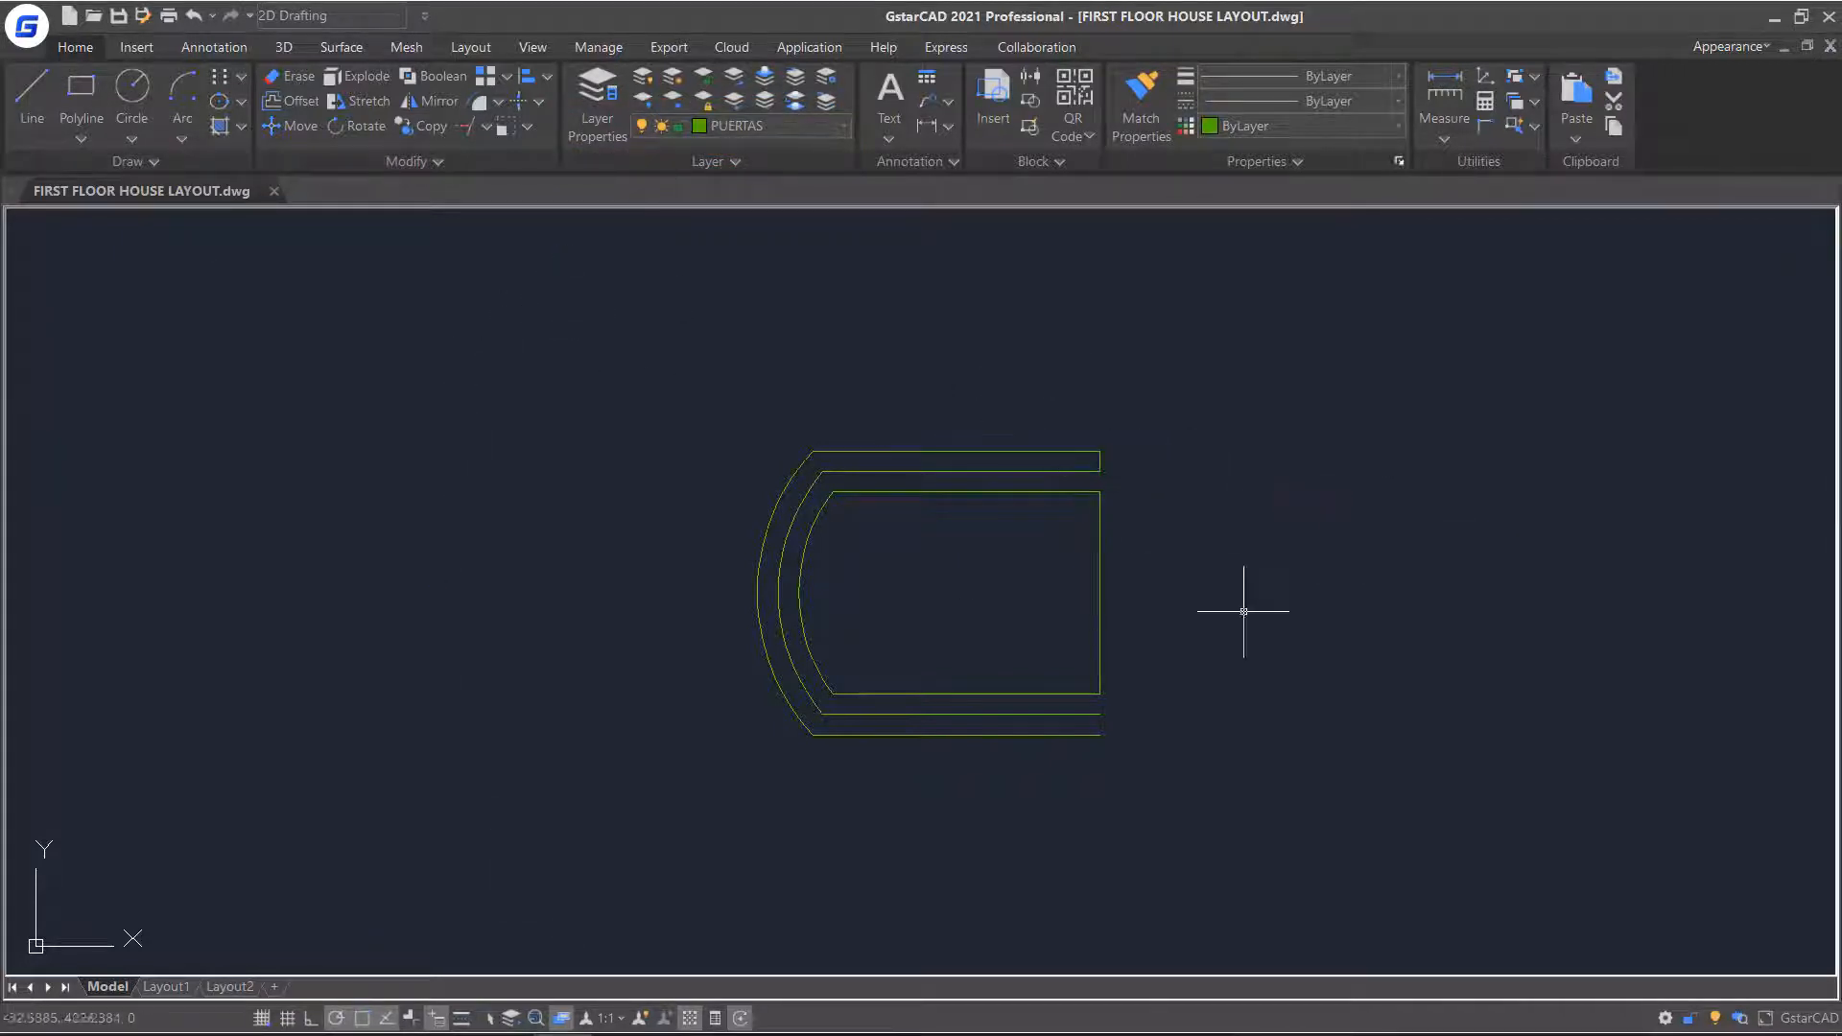
{"action": "key", "text": "space"}
{"action": "left_click", "coordinate": [1100, 715]}
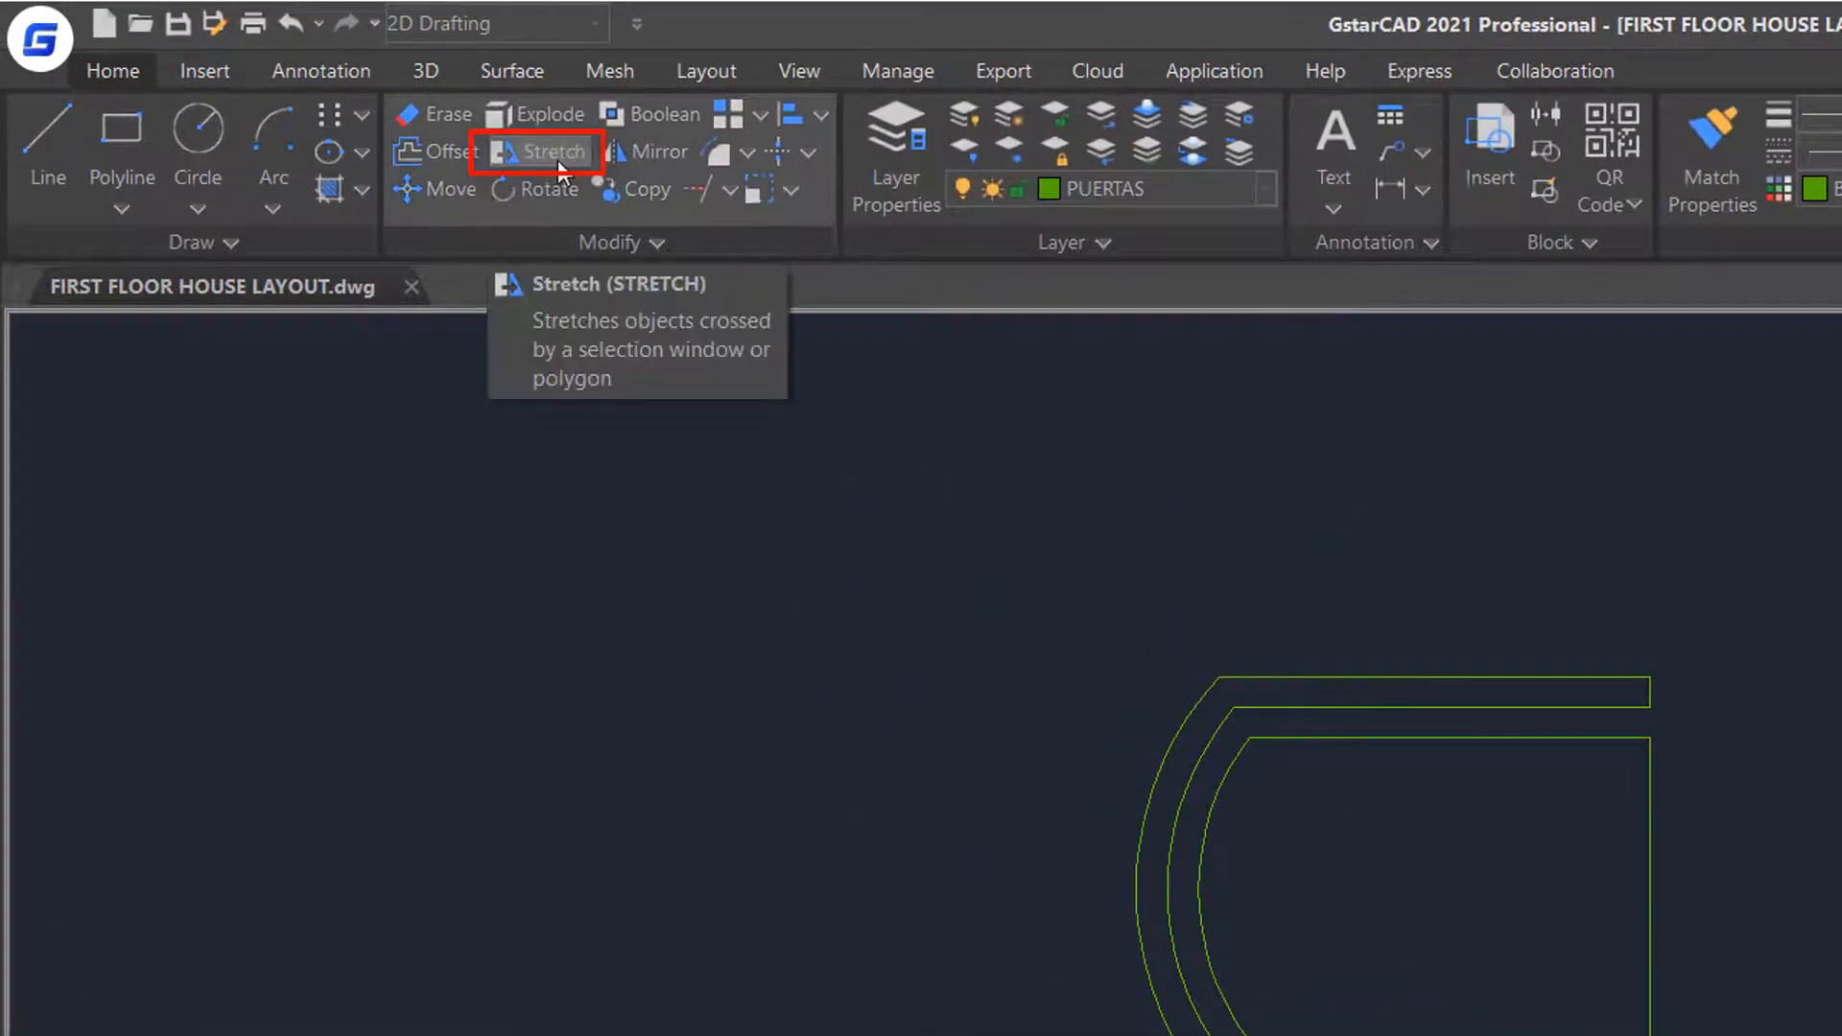
Stretch the closed right ends of the upper and lower outer line pairs slightly leftward, shortening both bars equally.
{"action": "left_click", "coordinate": [559, 167]}
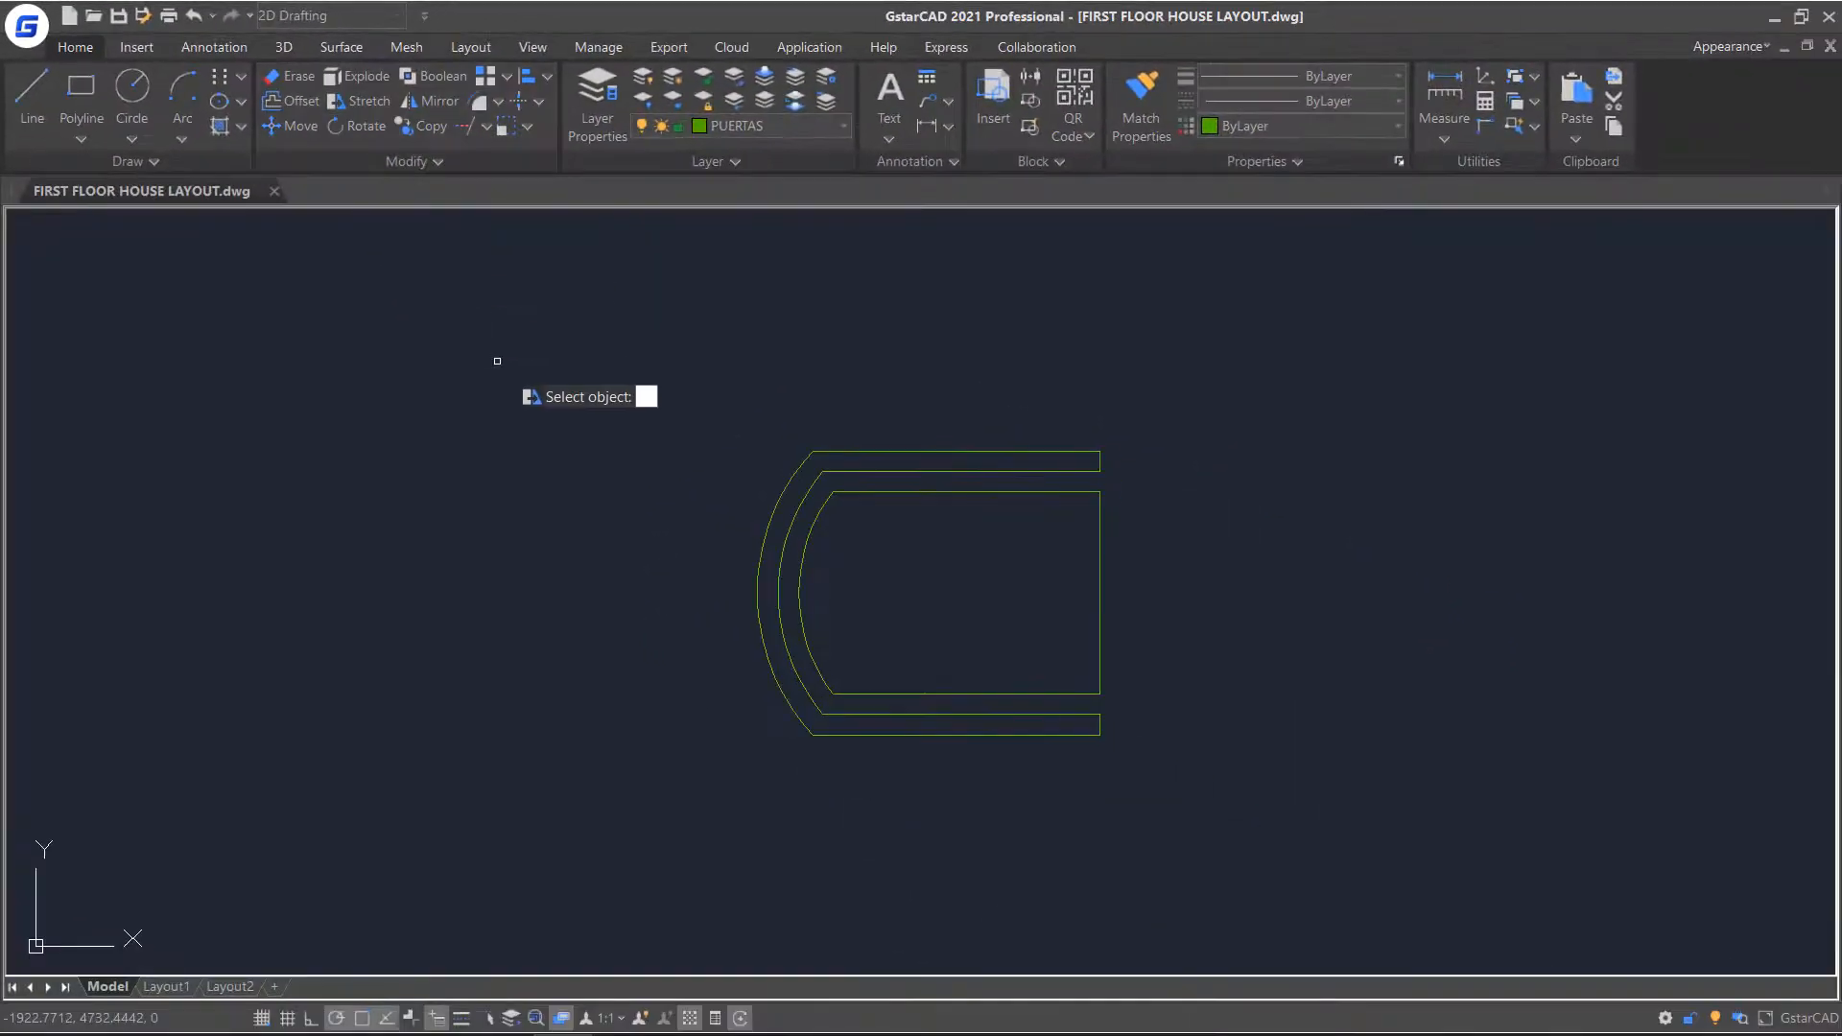
{"action": "left_click", "coordinate": [1123, 431]}
{"action": "left_click", "coordinate": [1055, 487]}
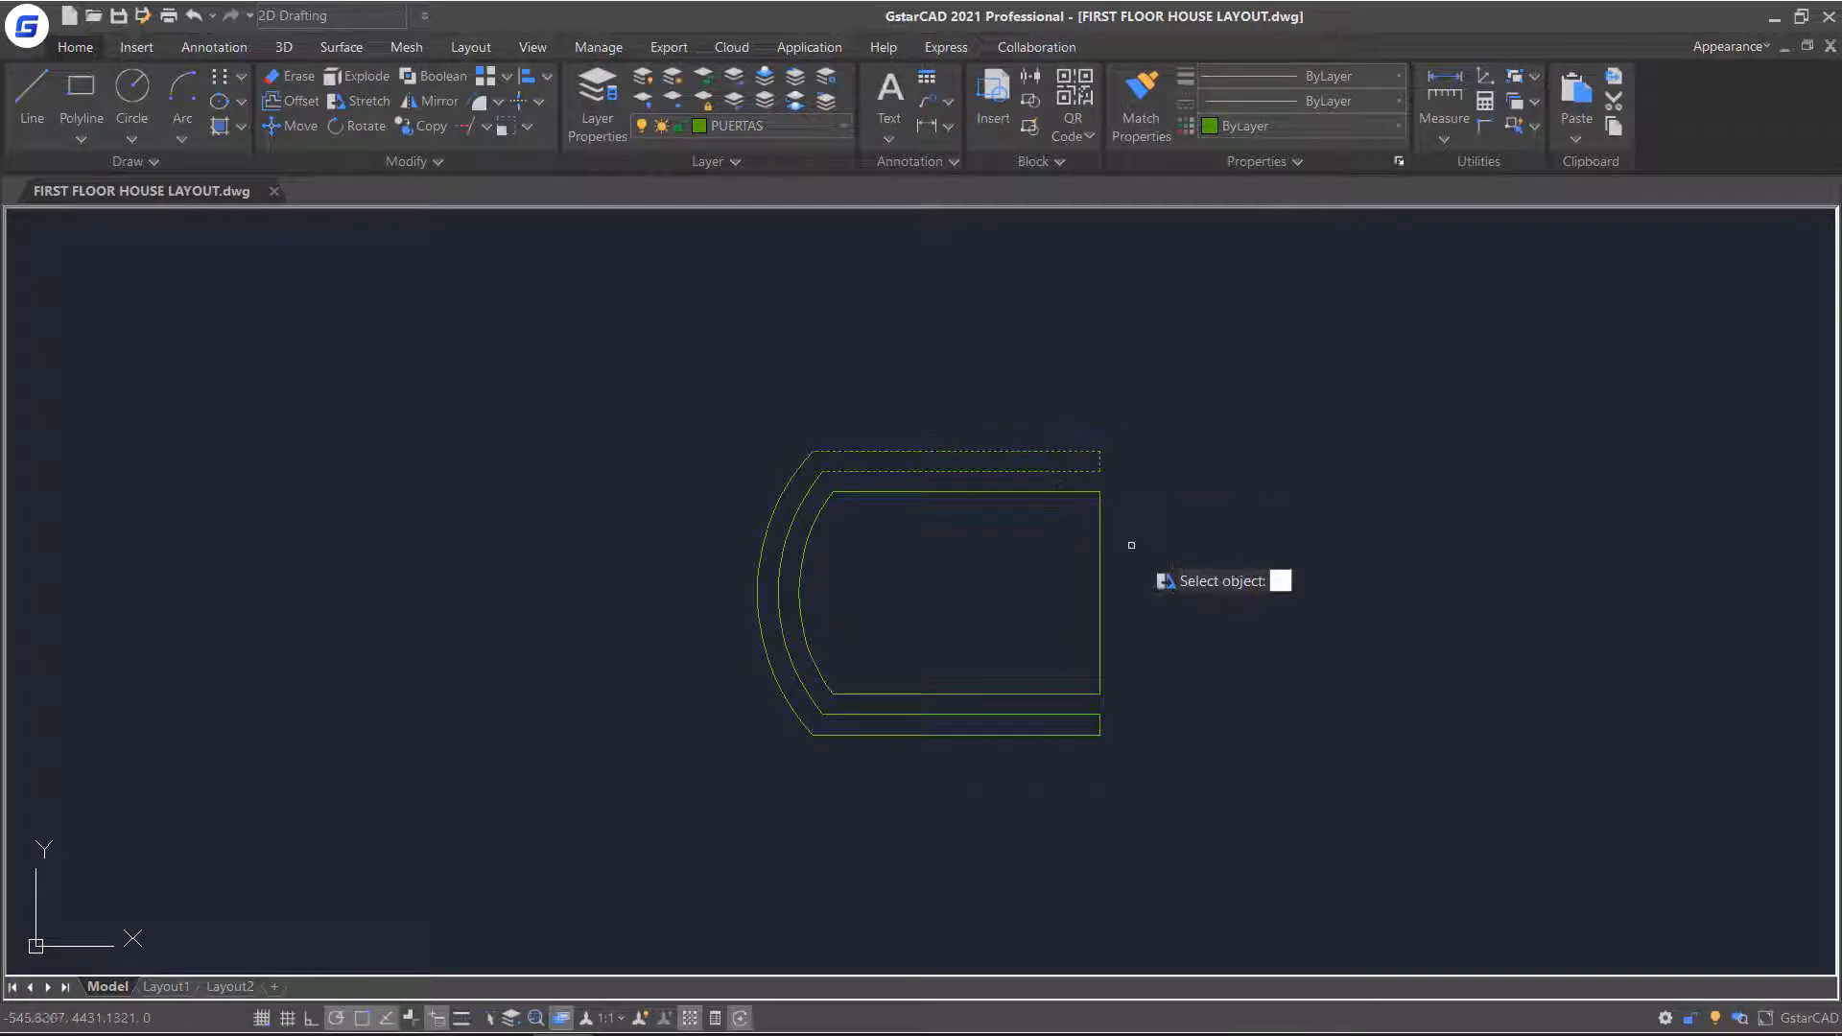
{"action": "left_click", "coordinate": [1120, 705]}
{"action": "left_click", "coordinate": [1050, 760]}
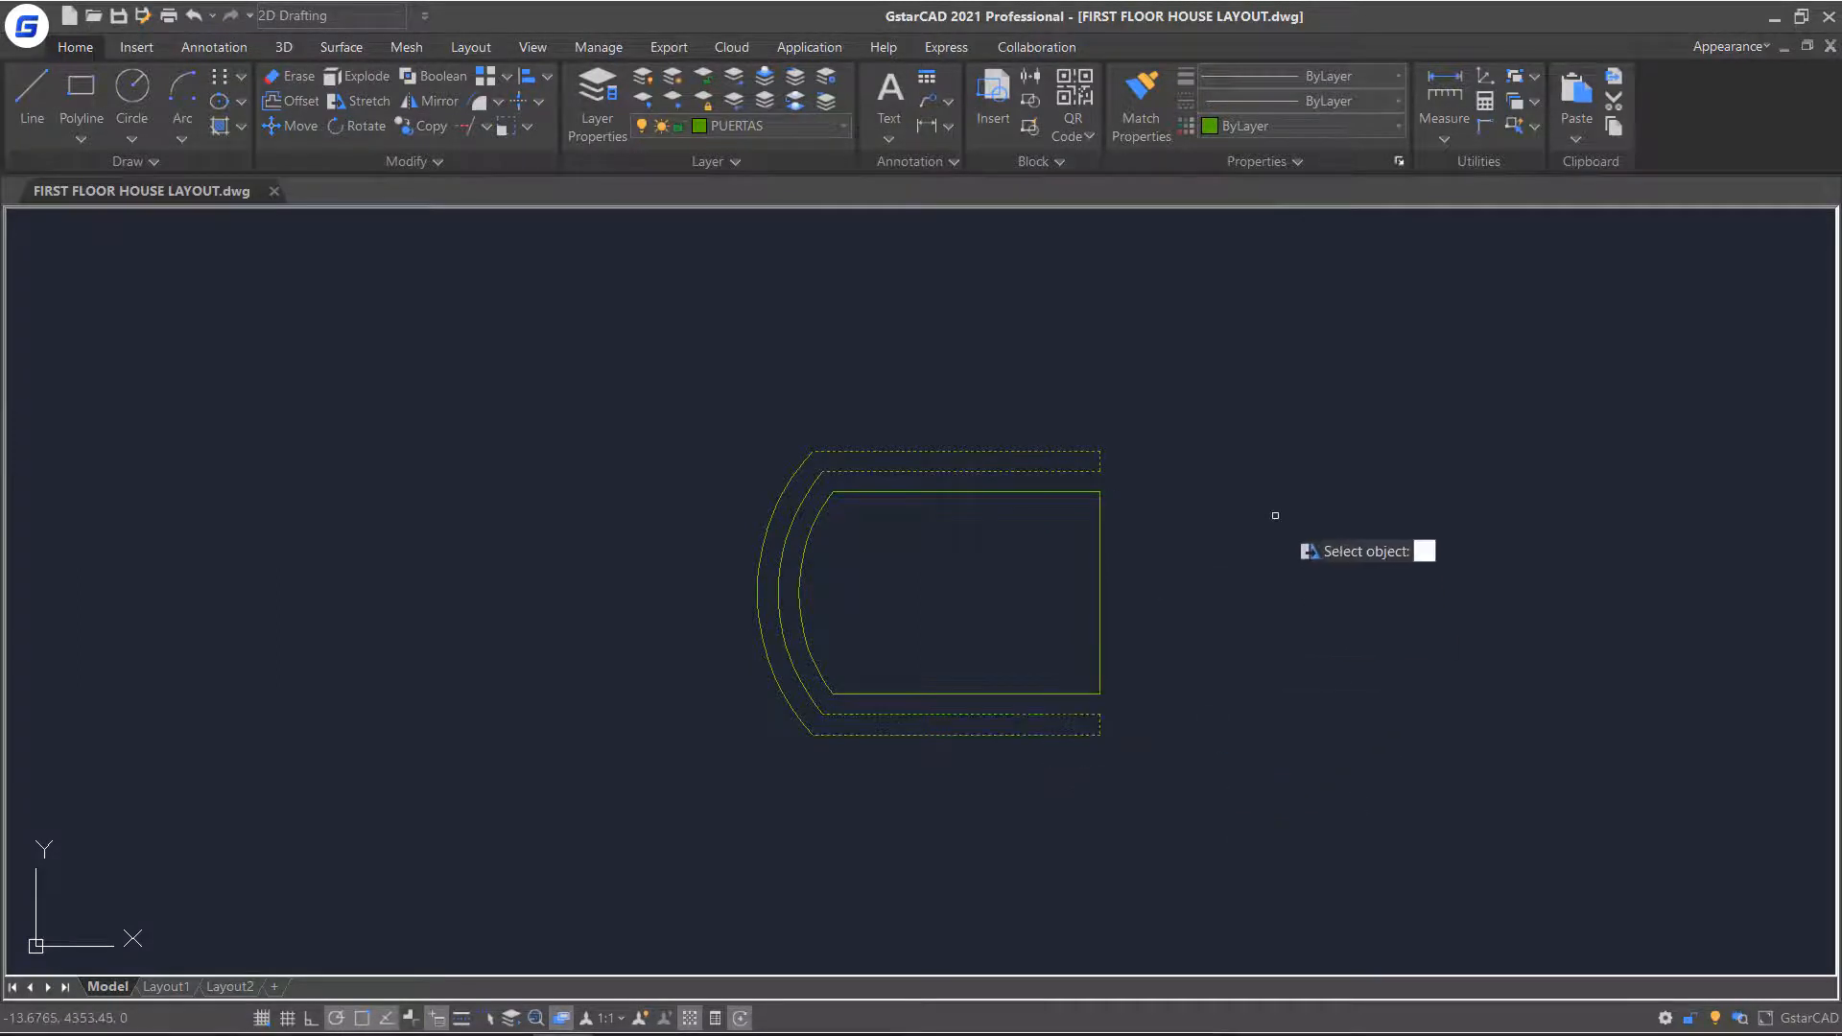
{"action": "key", "text": "Return"}
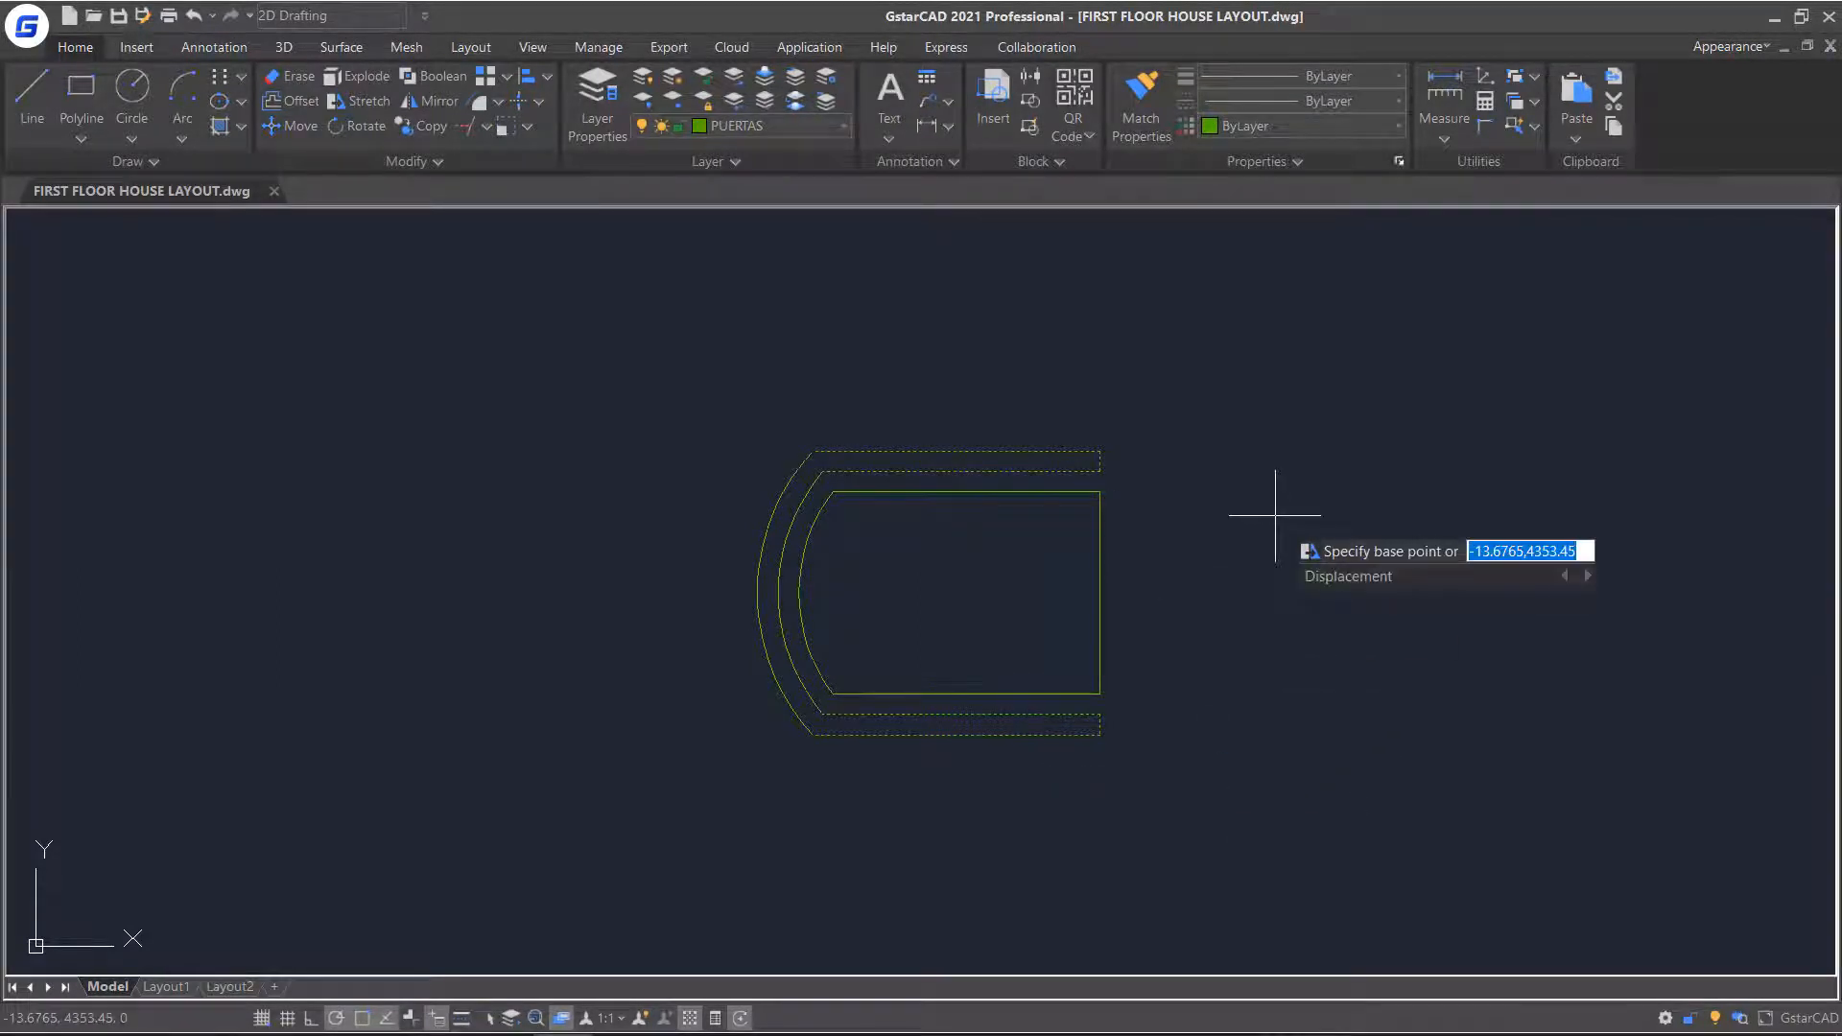
{"action": "left_click", "coordinate": [1100, 461]}
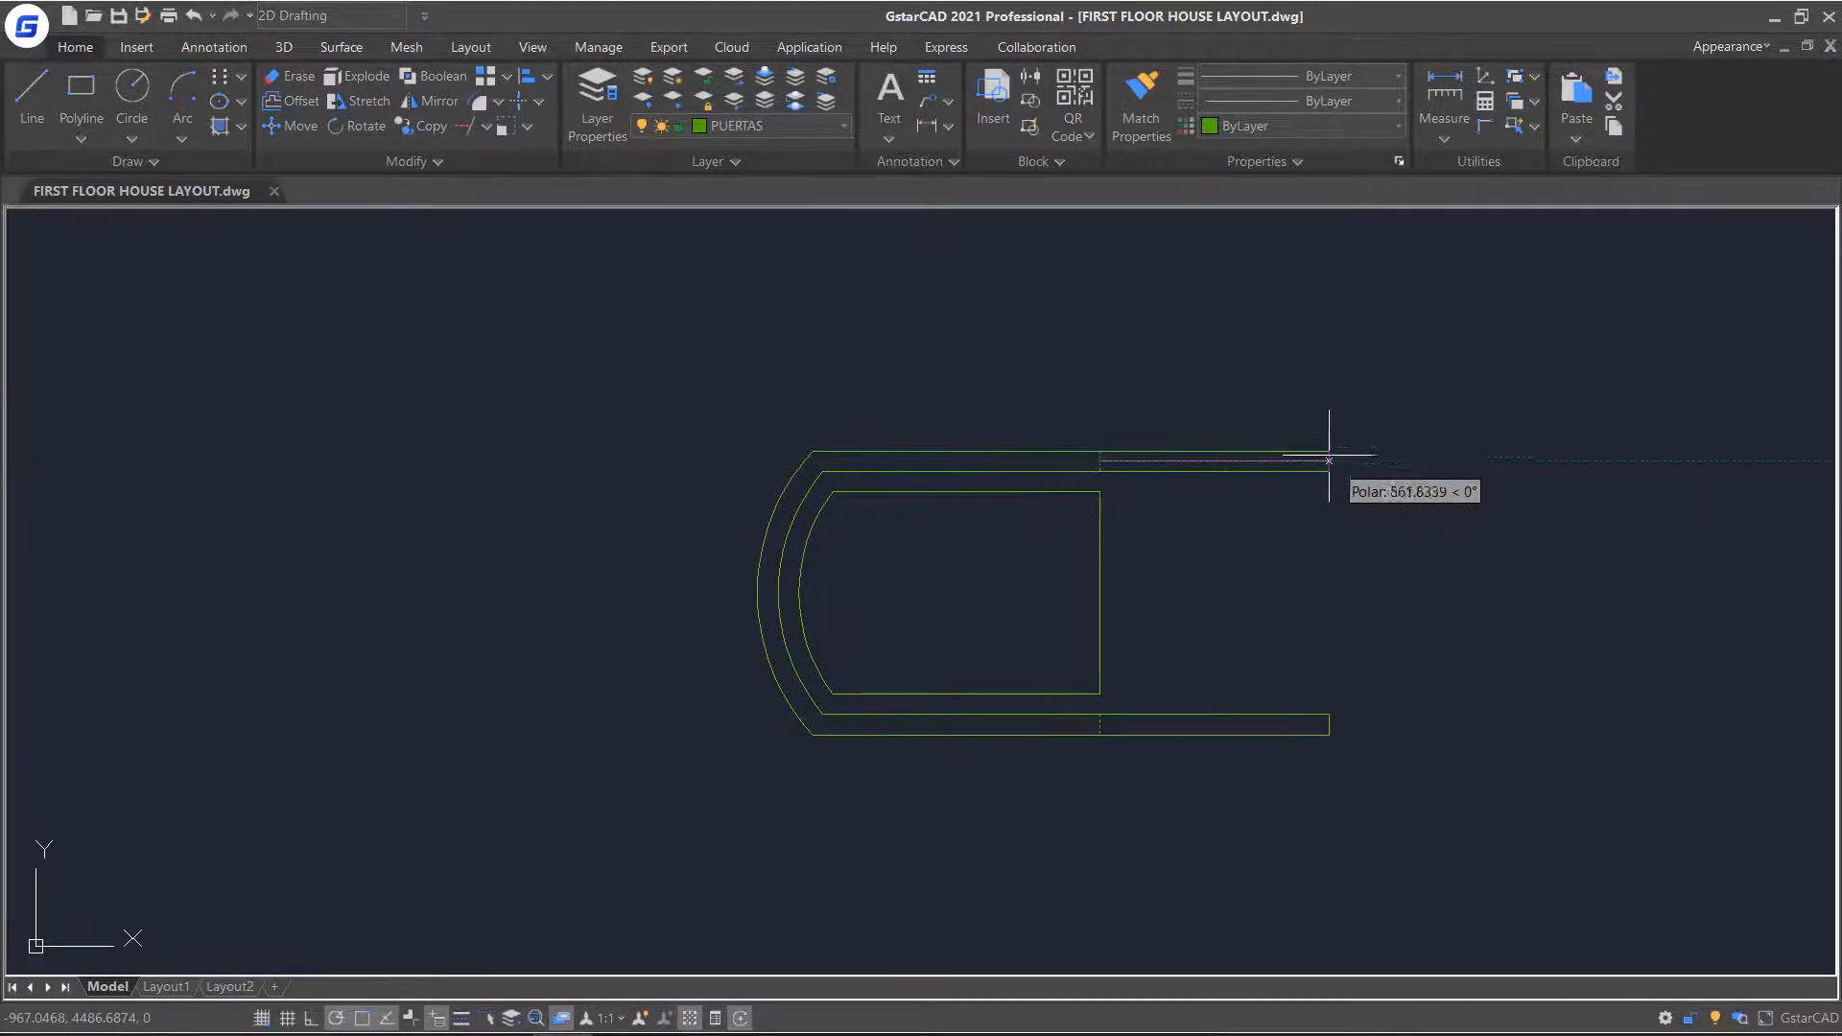
{"action": "left_click", "coordinate": [1071, 462]}
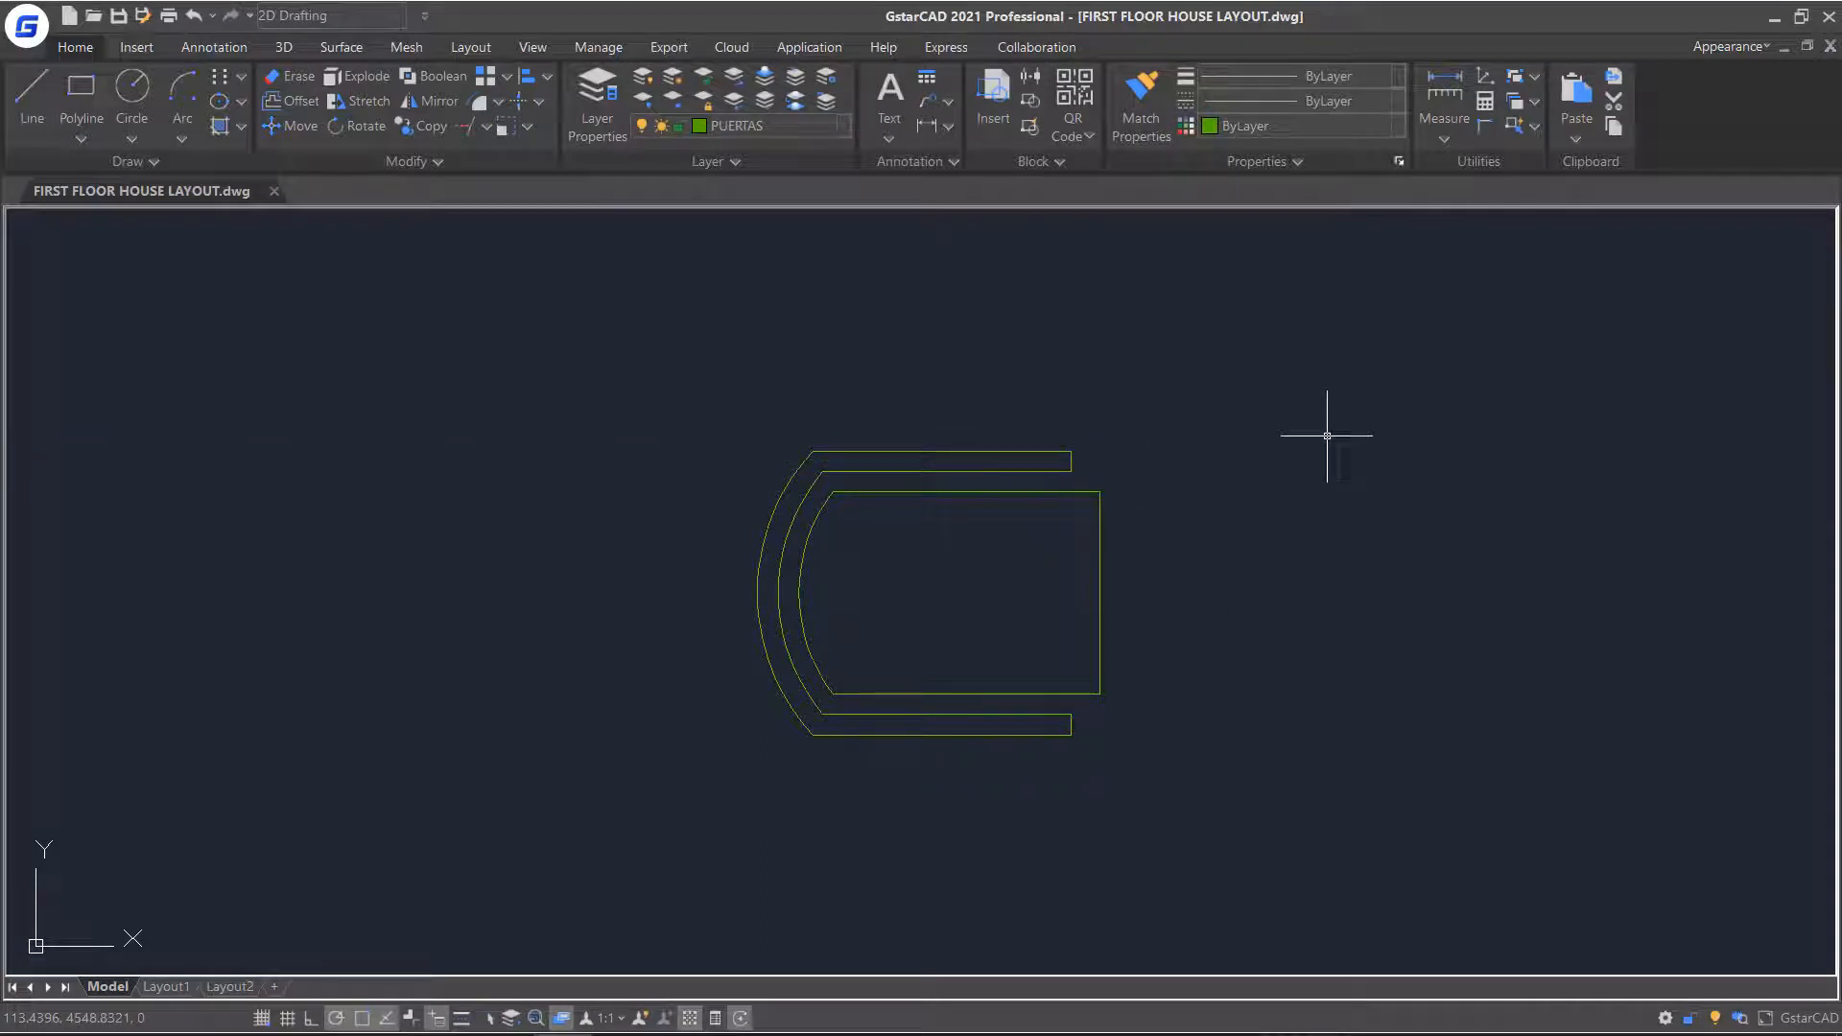
Move the right edge of the inner three-sided polyline left by its midpoint grip to align with the outer bars' ends.
{"action": "left_click", "coordinate": [1100, 567]}
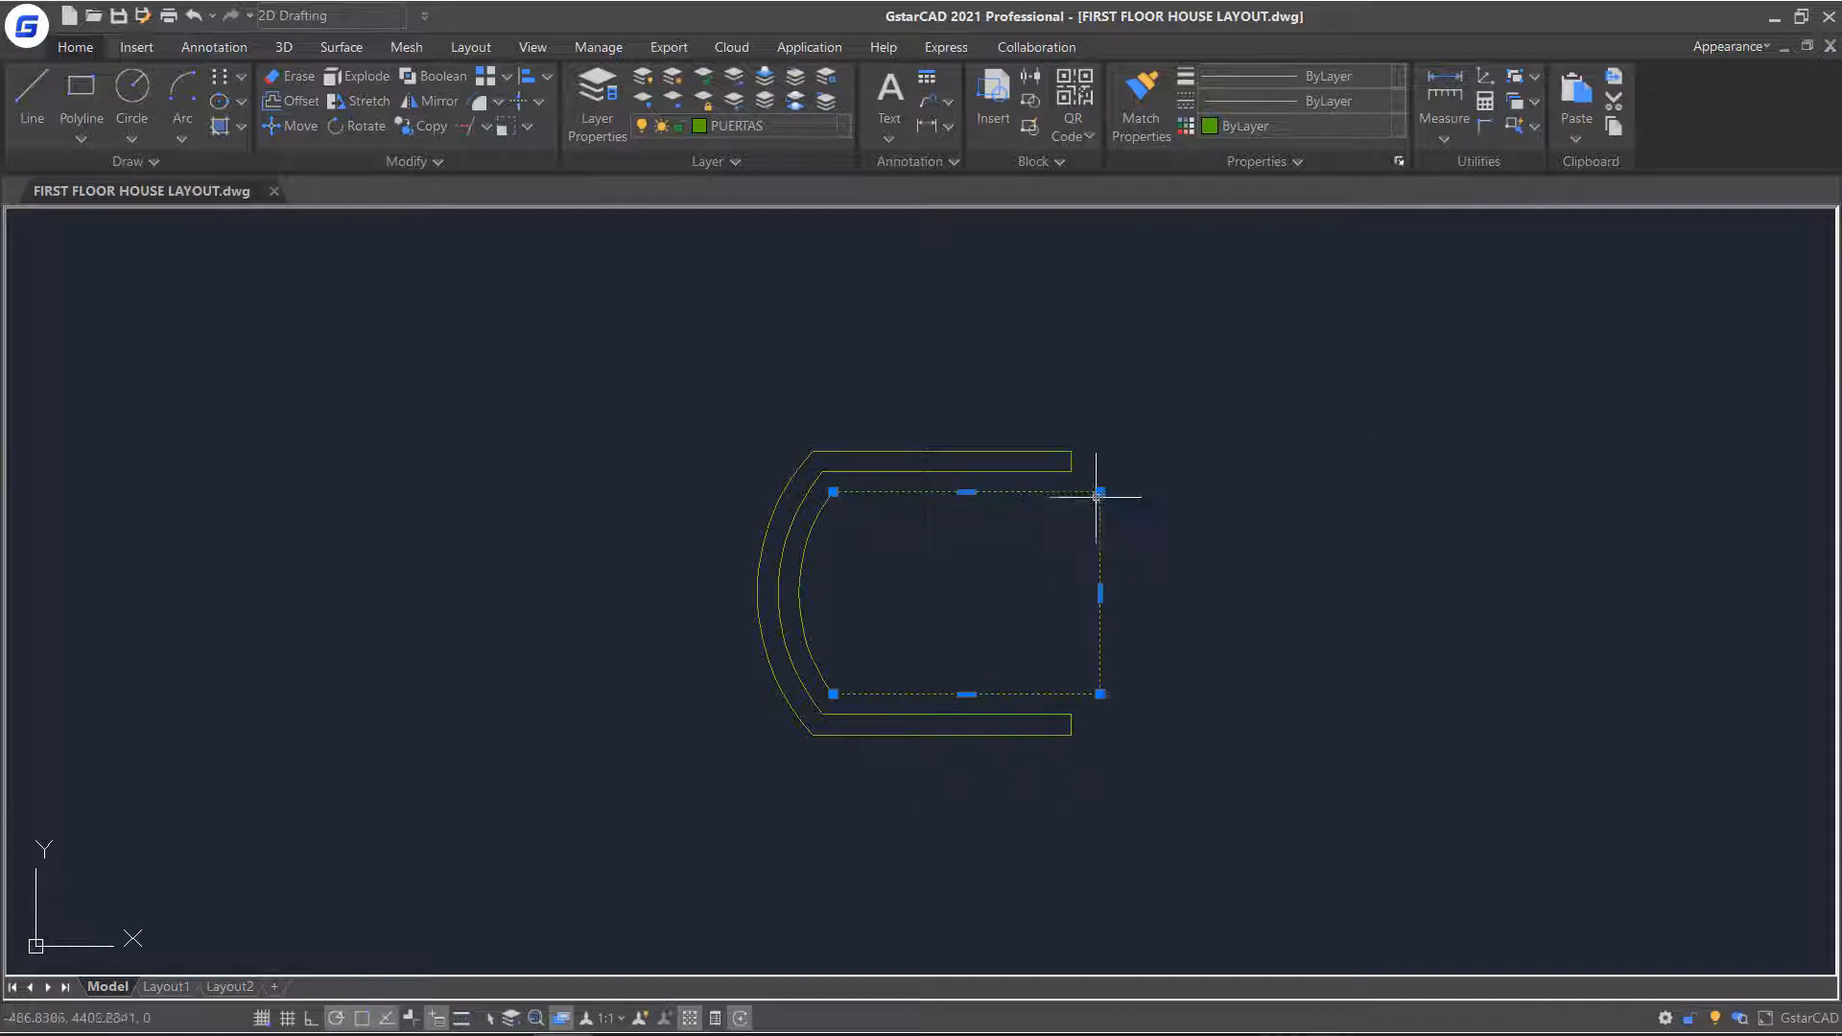
{"action": "left_click", "coordinate": [1100, 593]}
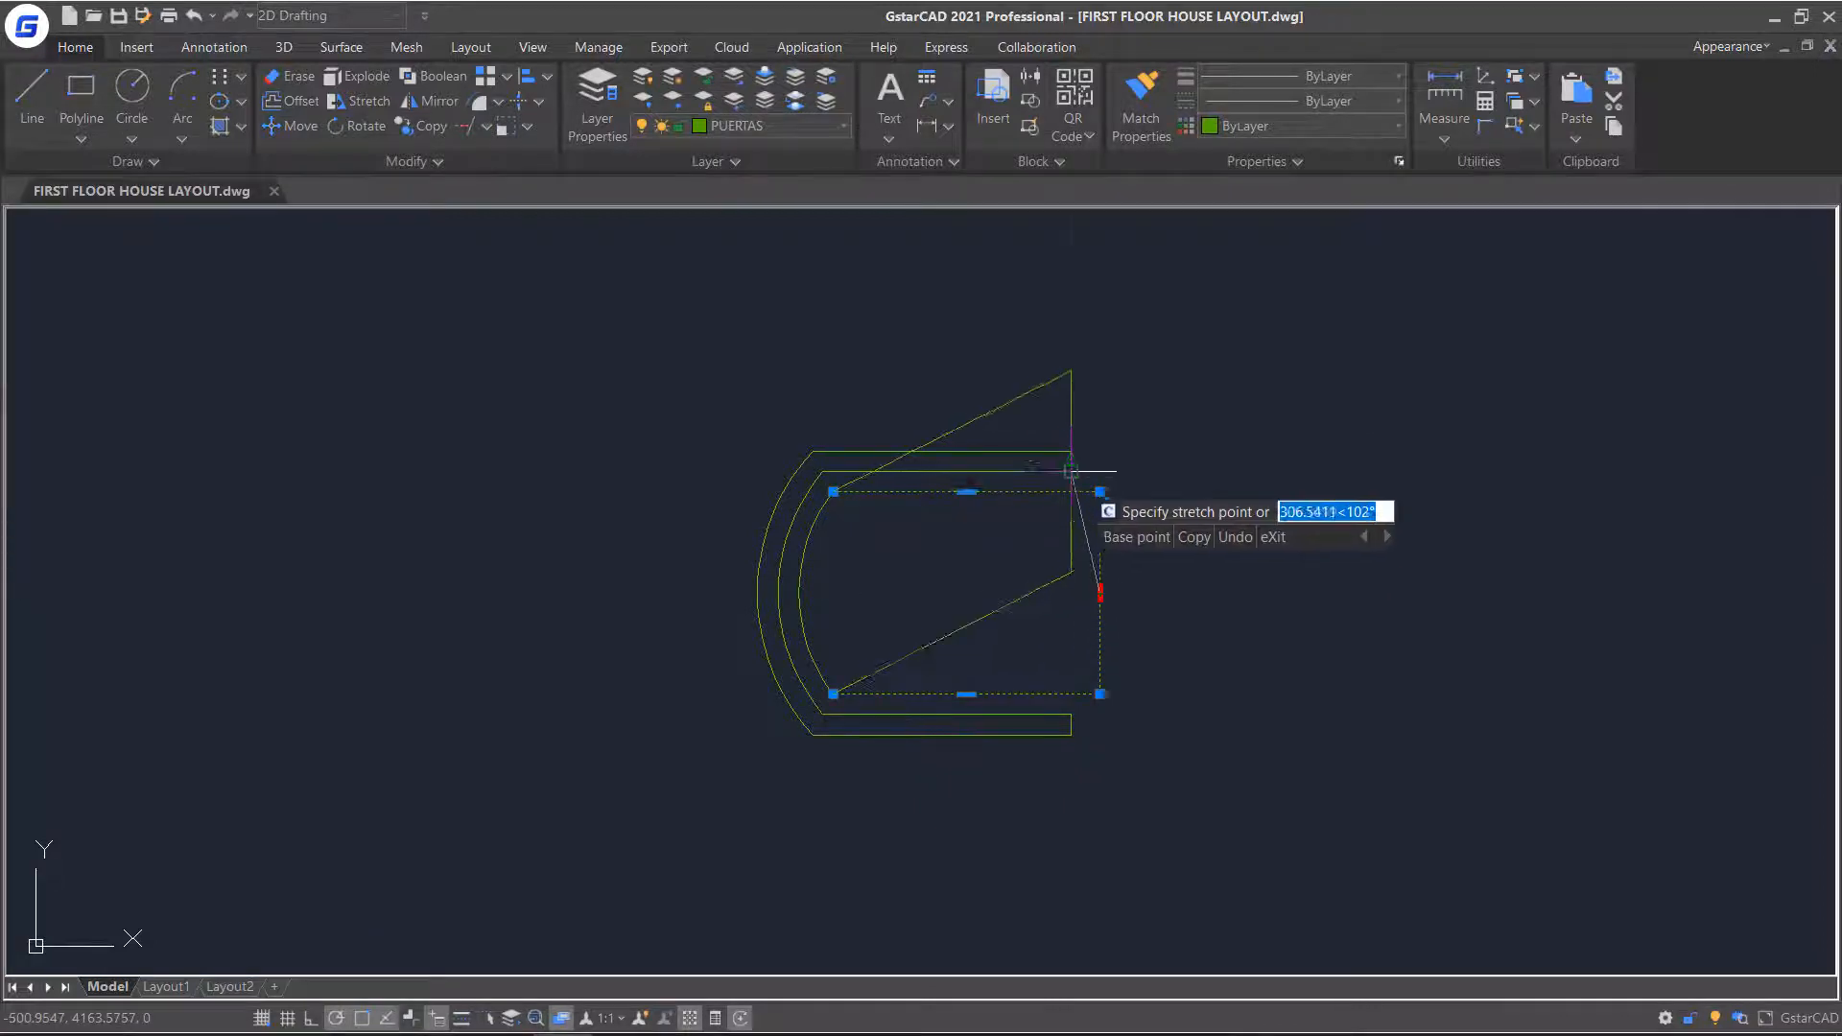
{"action": "left_click", "coordinate": [1070, 581]}
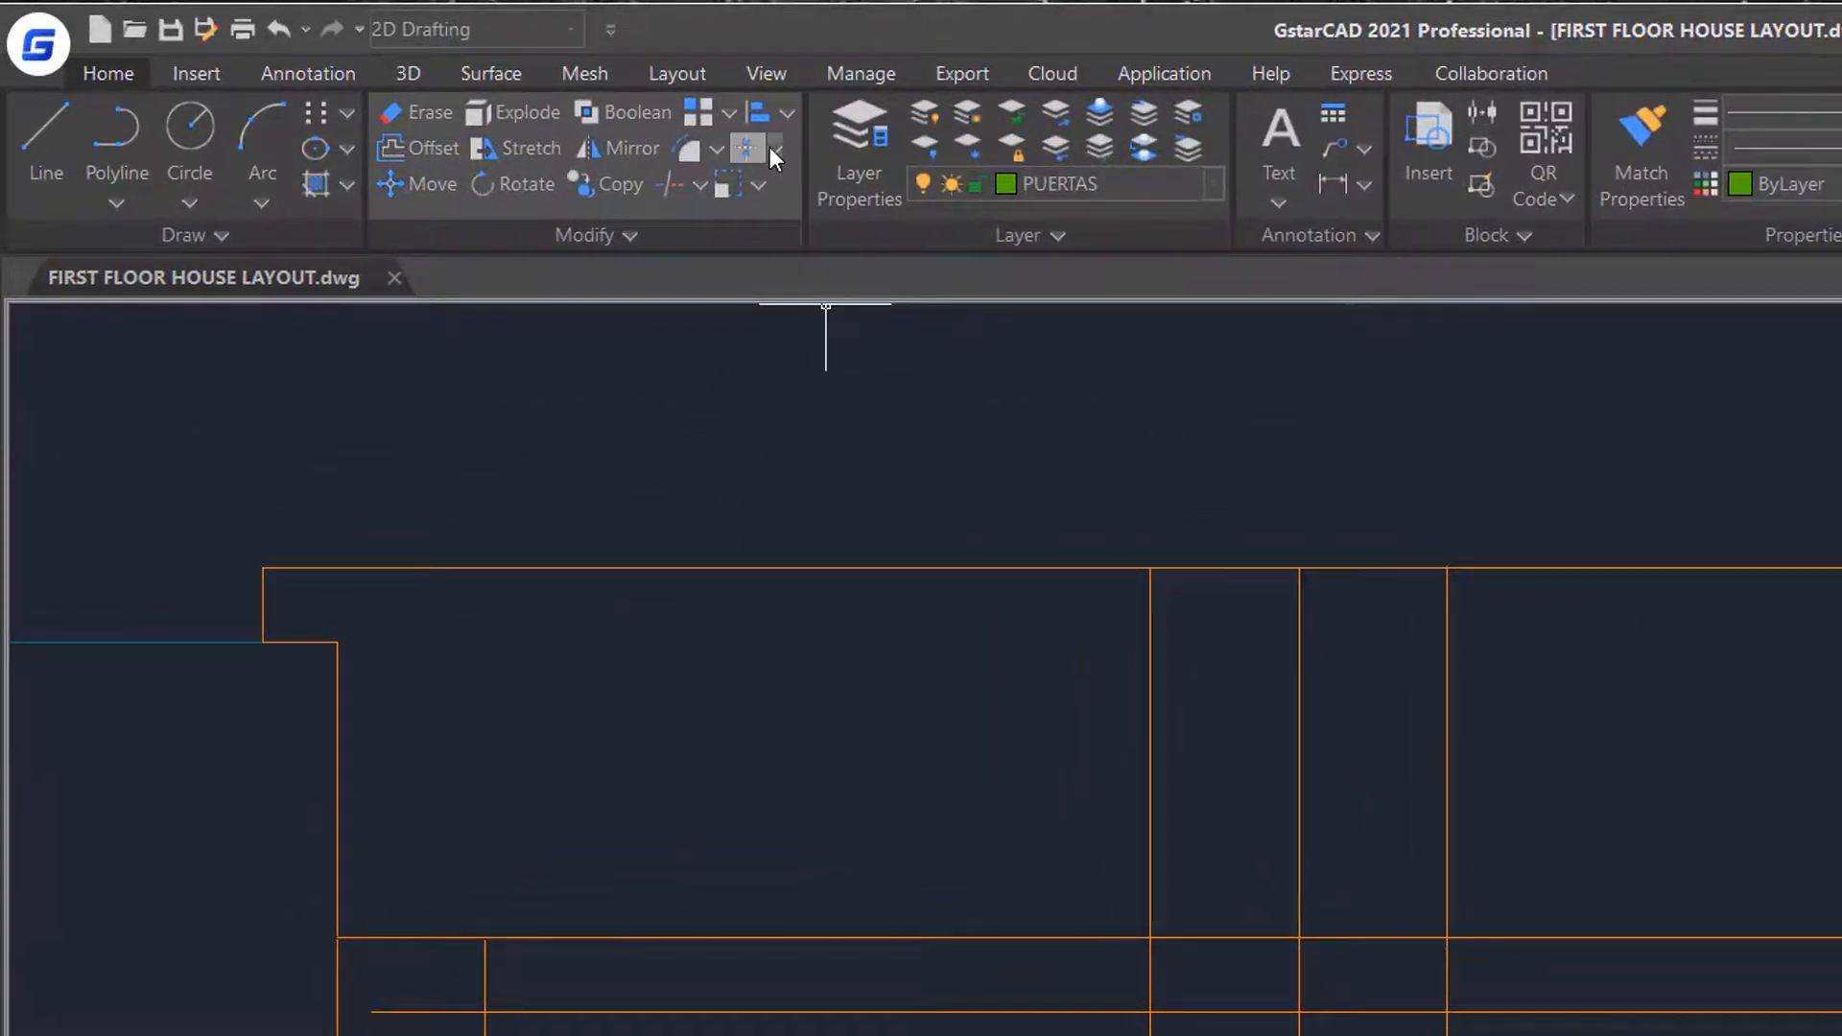
Break the window's inner horizontal line and five crossing vertical lines with each other using Break Object with a gap of 0.
{"action": "left_click", "coordinate": [774, 150]}
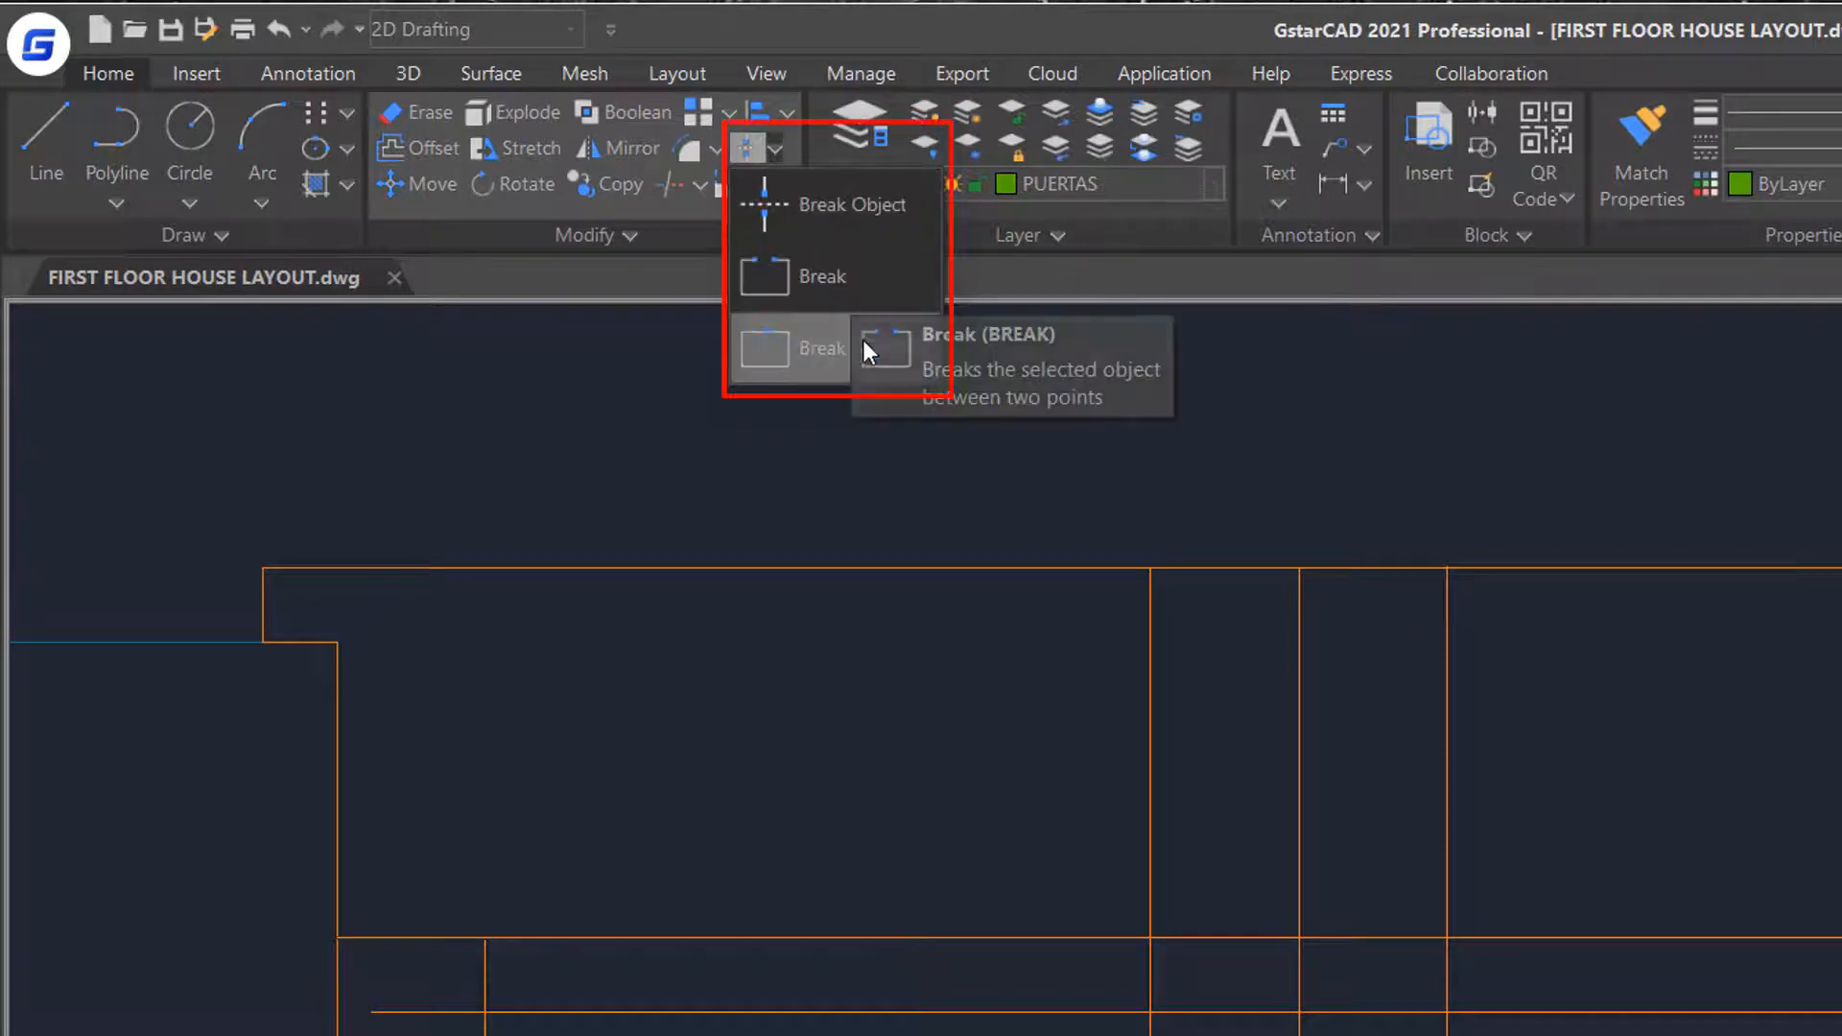
{"action": "left_click", "coordinate": [896, 207]}
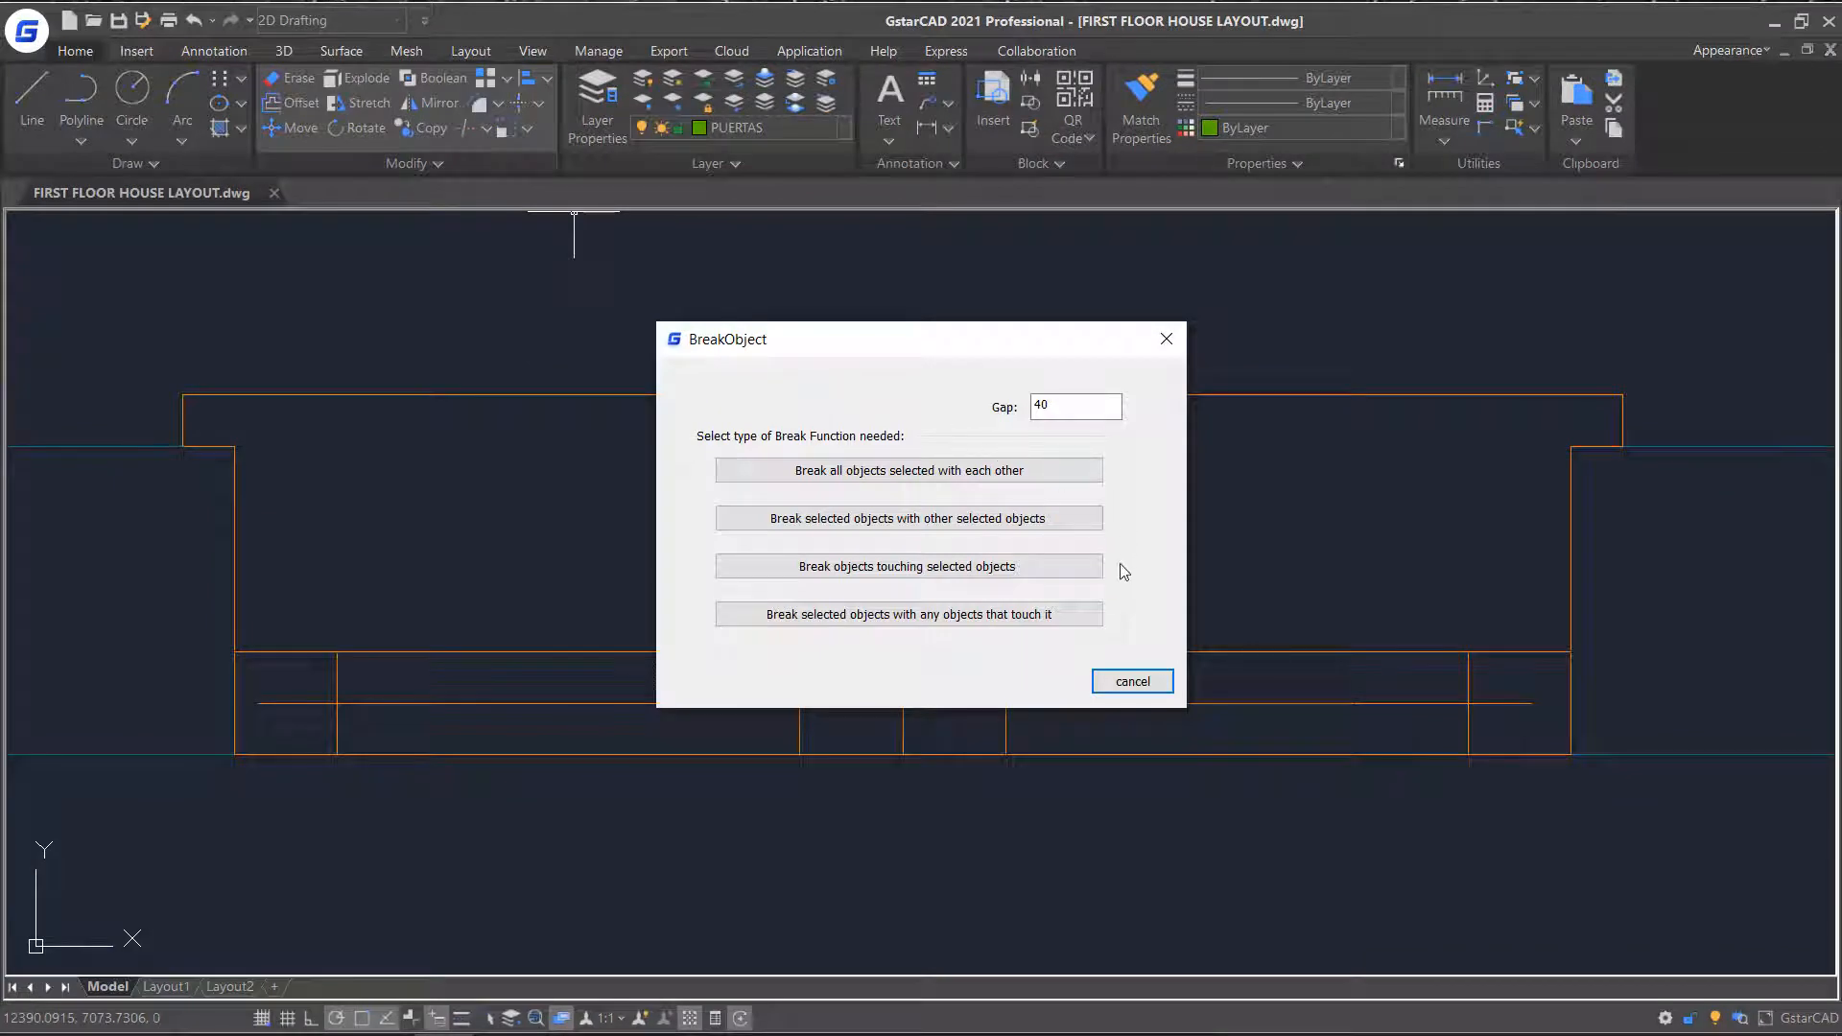
{"action": "left_click_drag", "start_coordinate": [1093, 407], "coordinate": [1001, 410]}
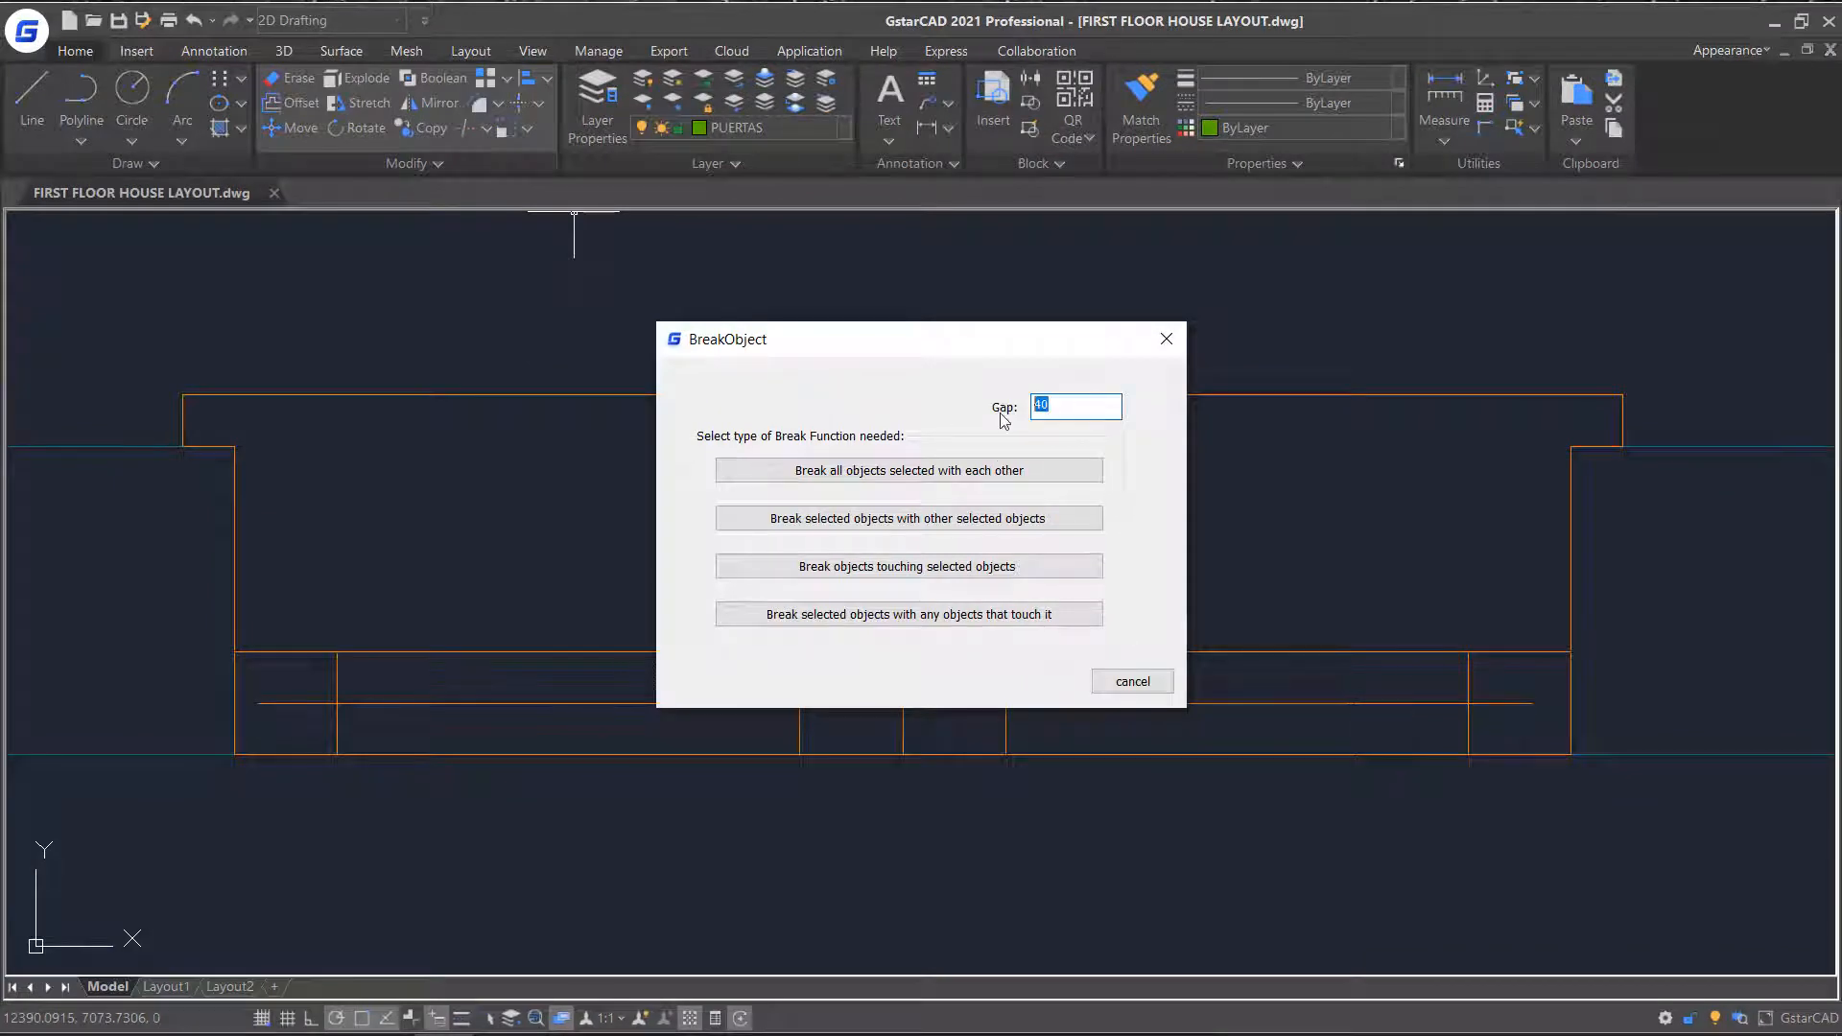
{"action": "type", "text": "0"}
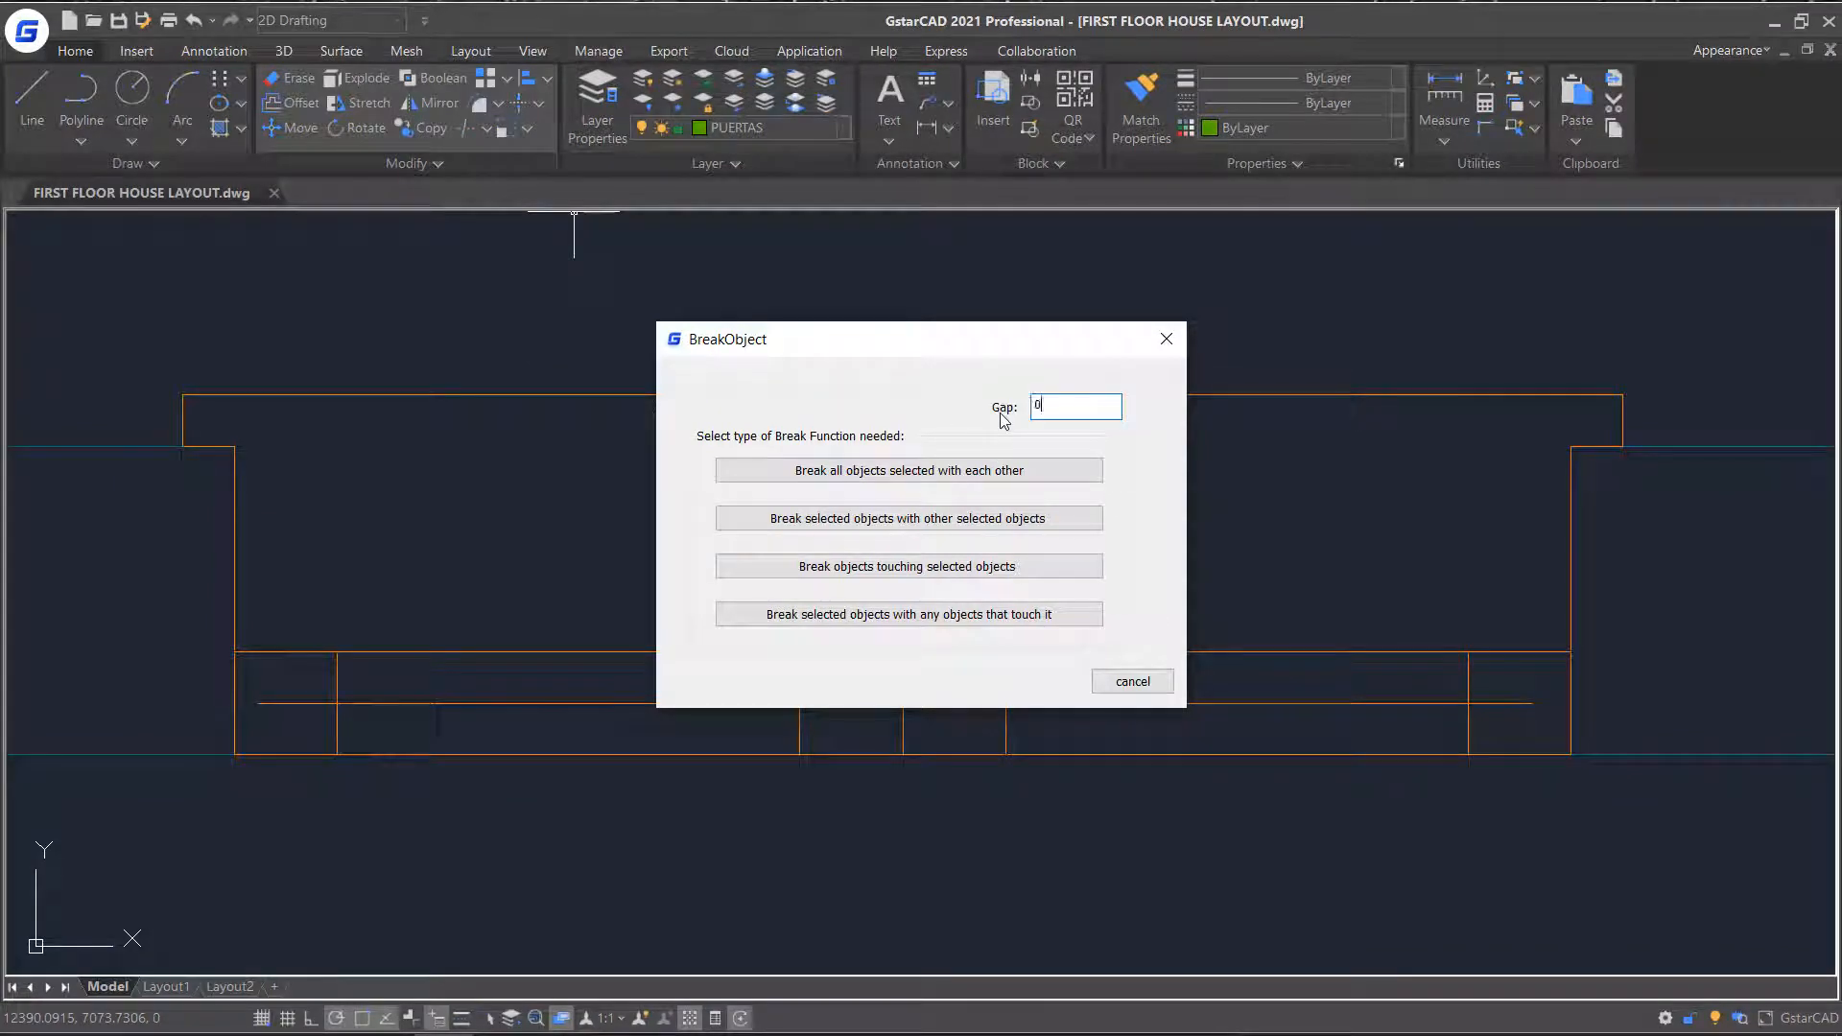
{"action": "left_click", "coordinate": [1098, 471]}
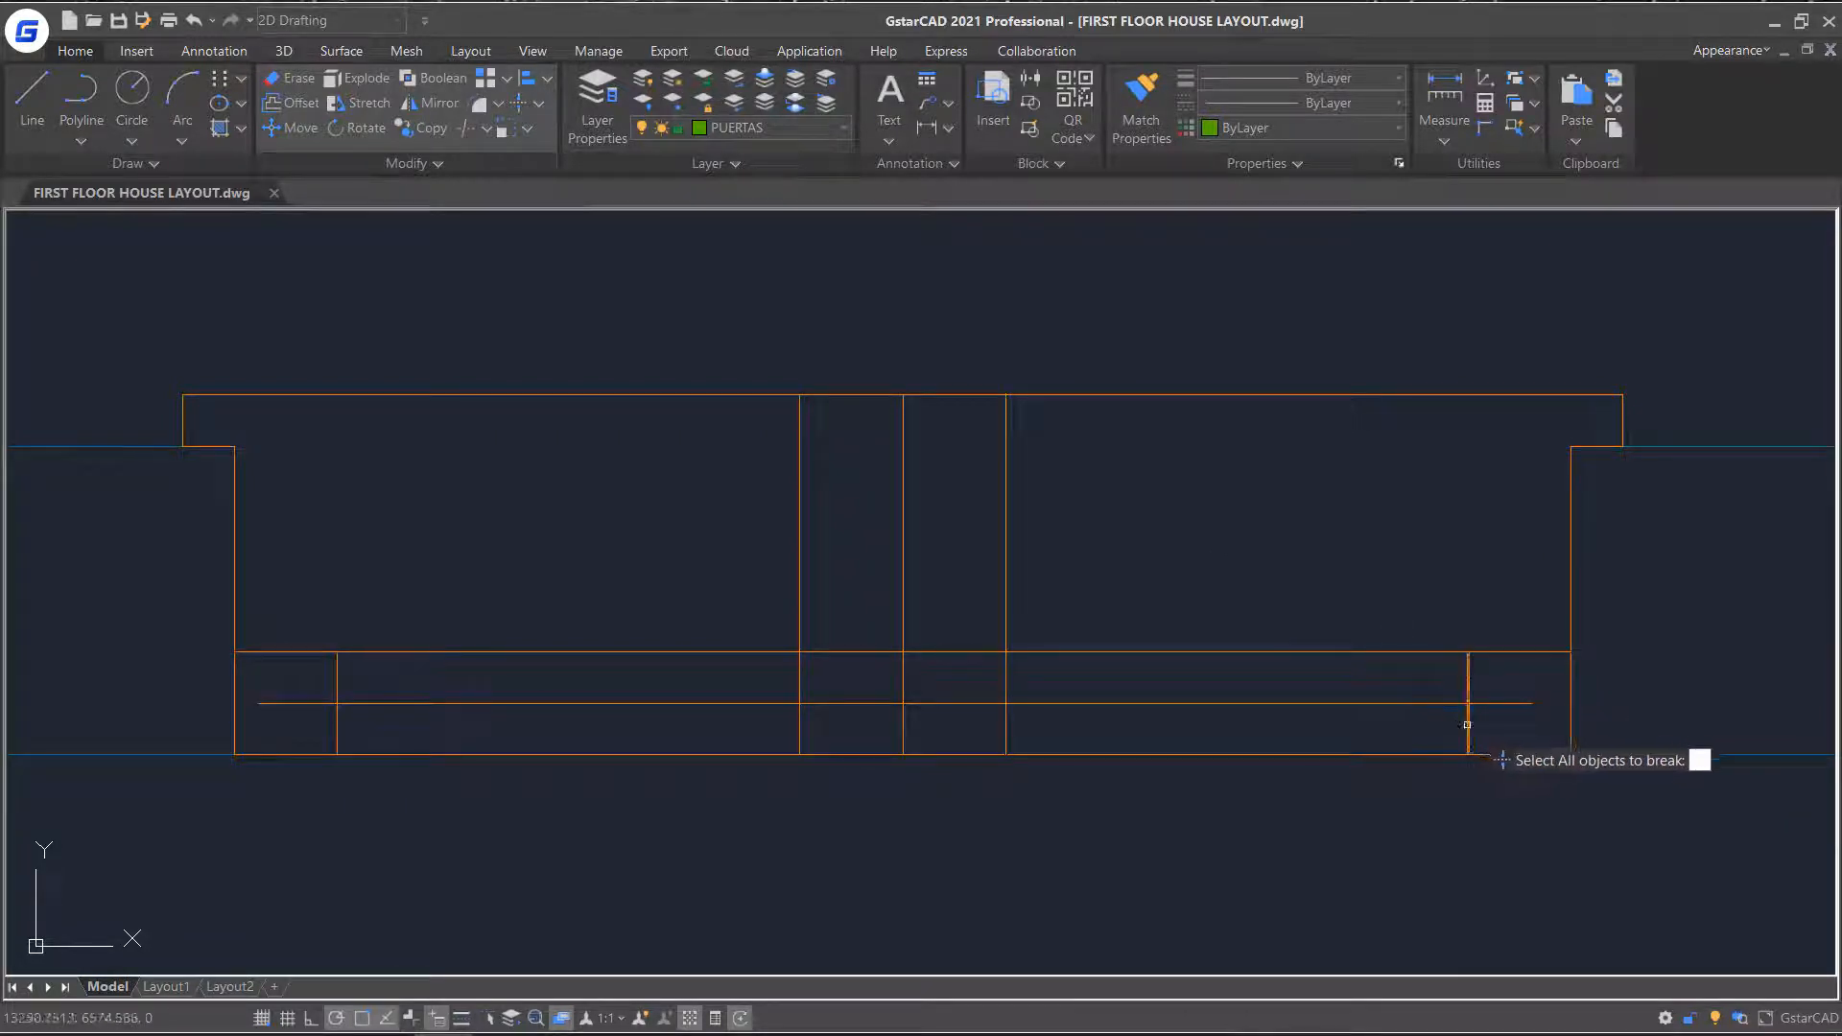
{"action": "left_click", "coordinate": [1545, 674]}
{"action": "left_click", "coordinate": [282, 728]}
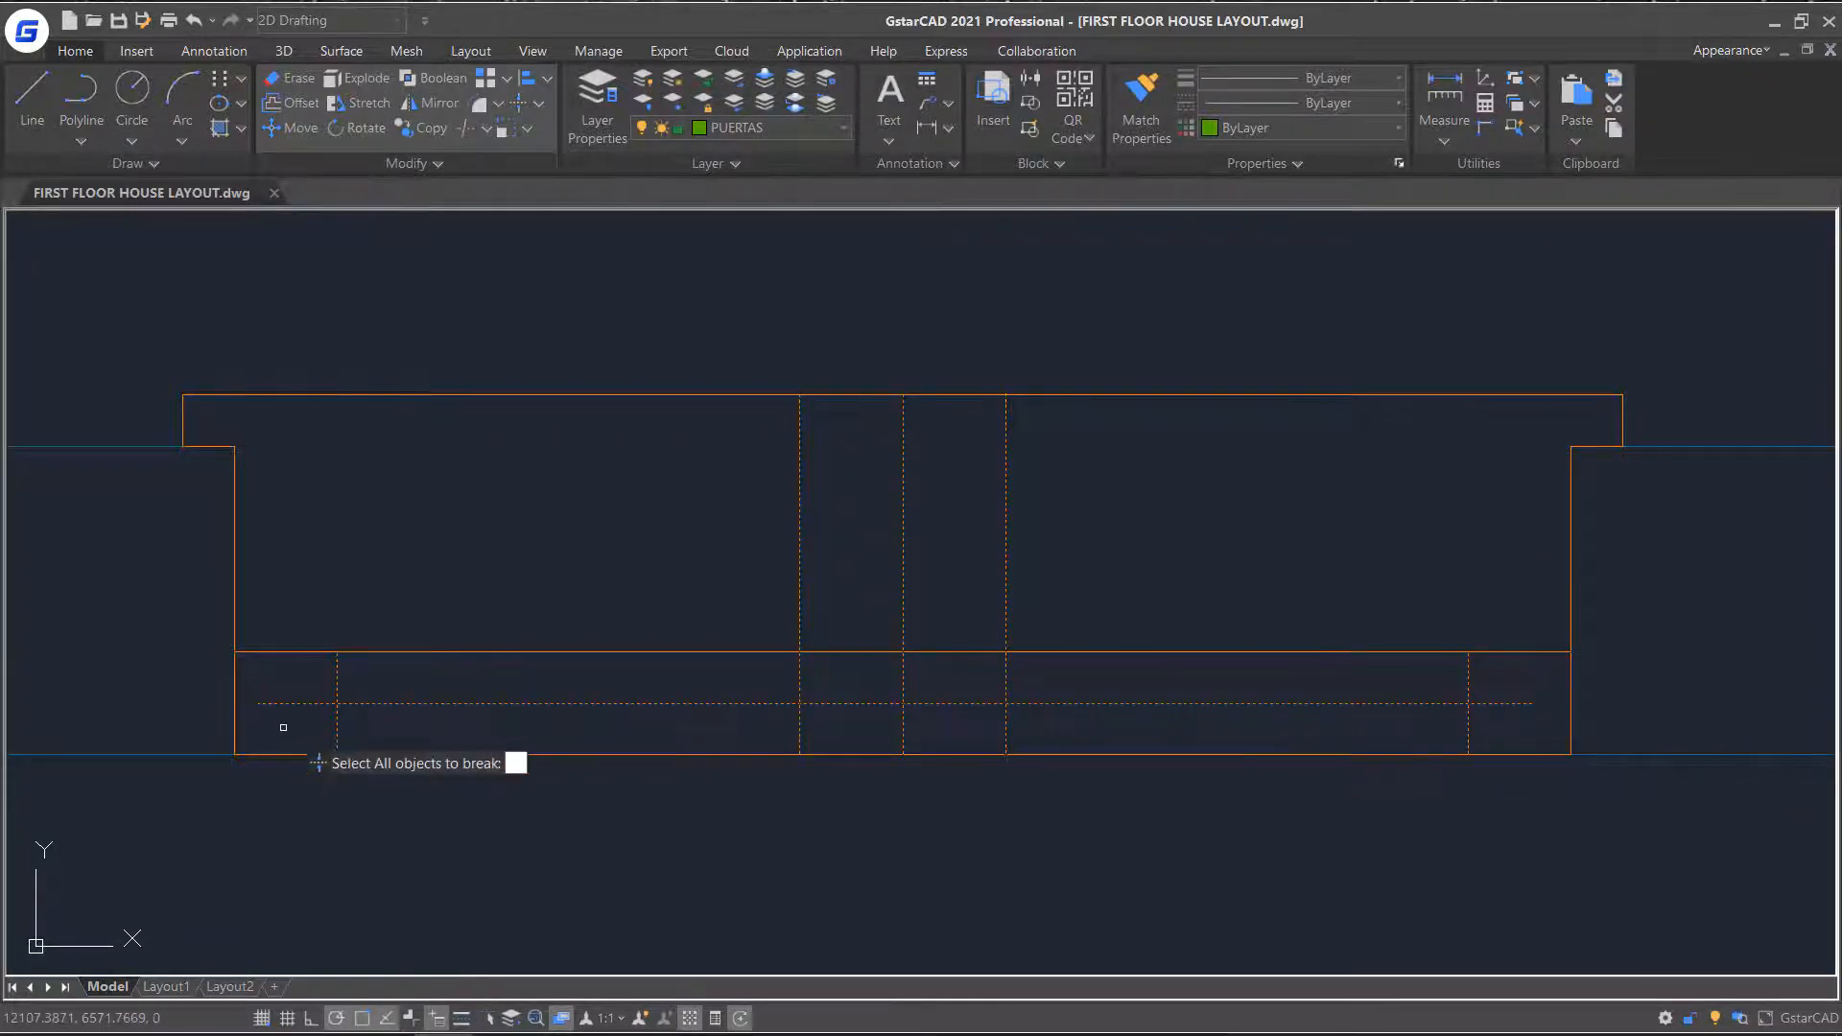
{"action": "key", "text": "Return"}
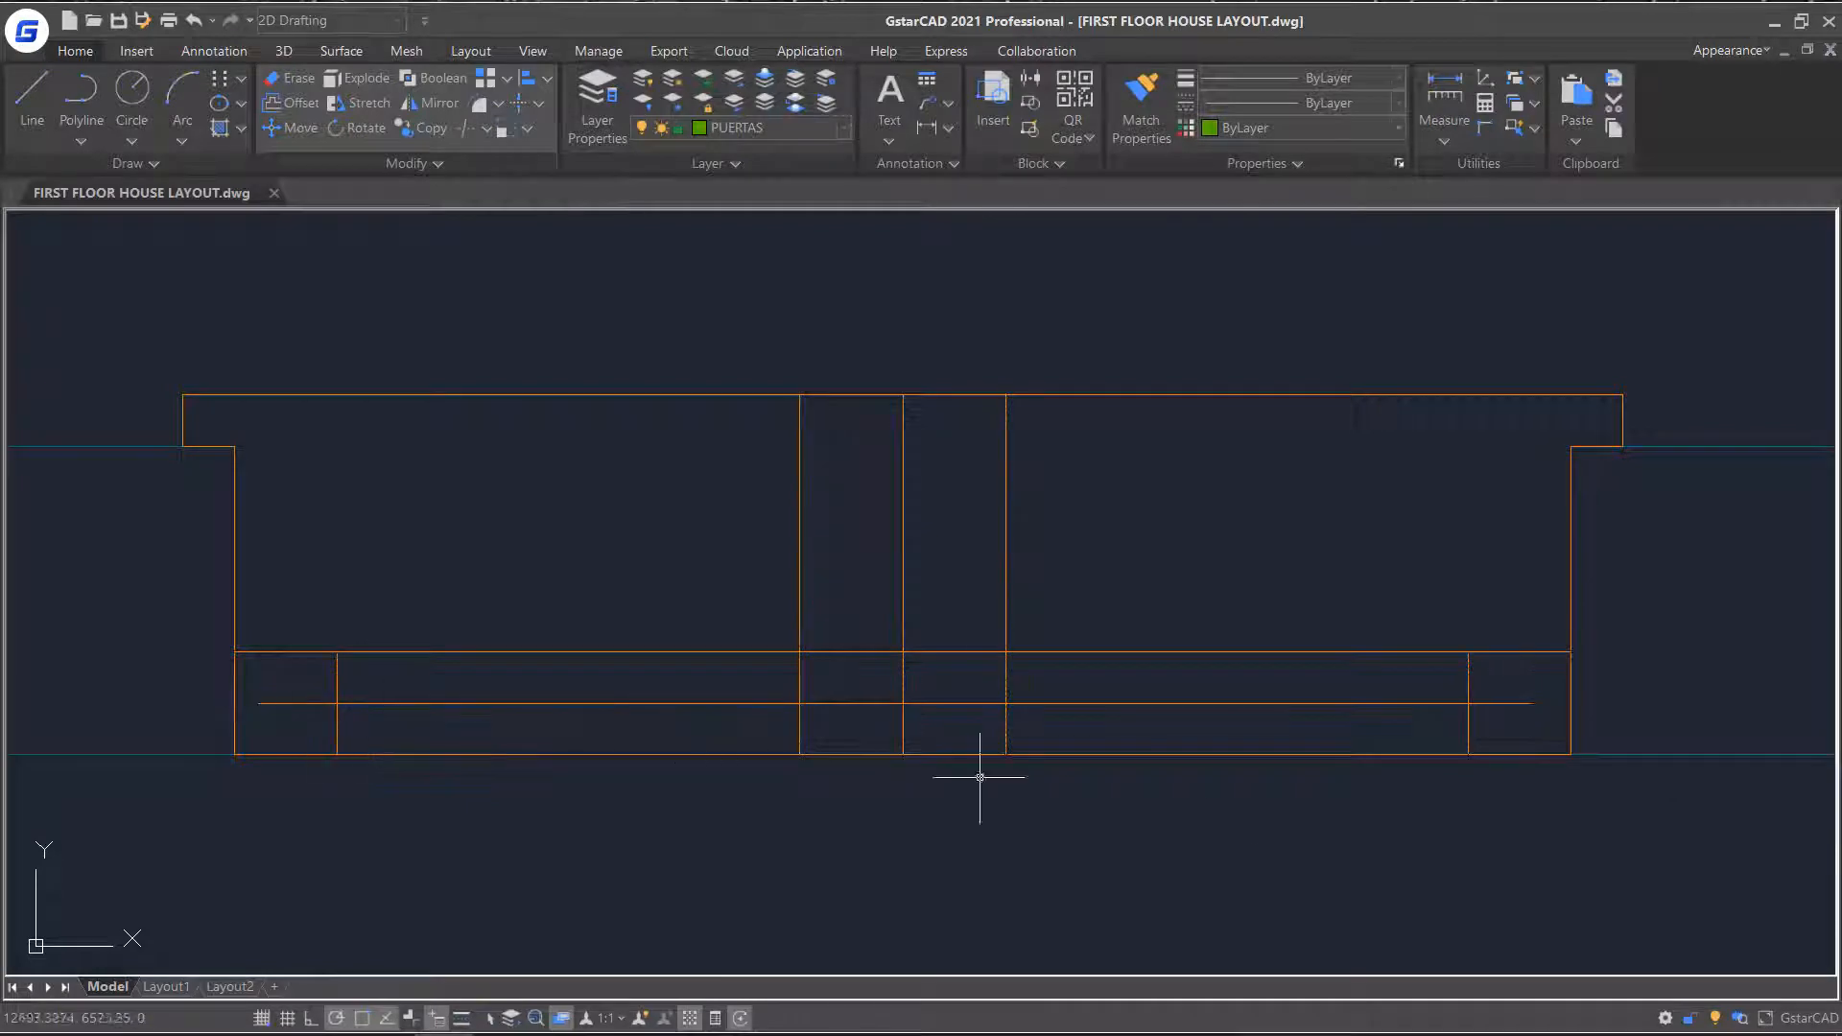
Delete the inner horizontal line's overhanging end pieces and its two segments between the three long vertical lines.
{"action": "left_click", "coordinate": [1522, 704]}
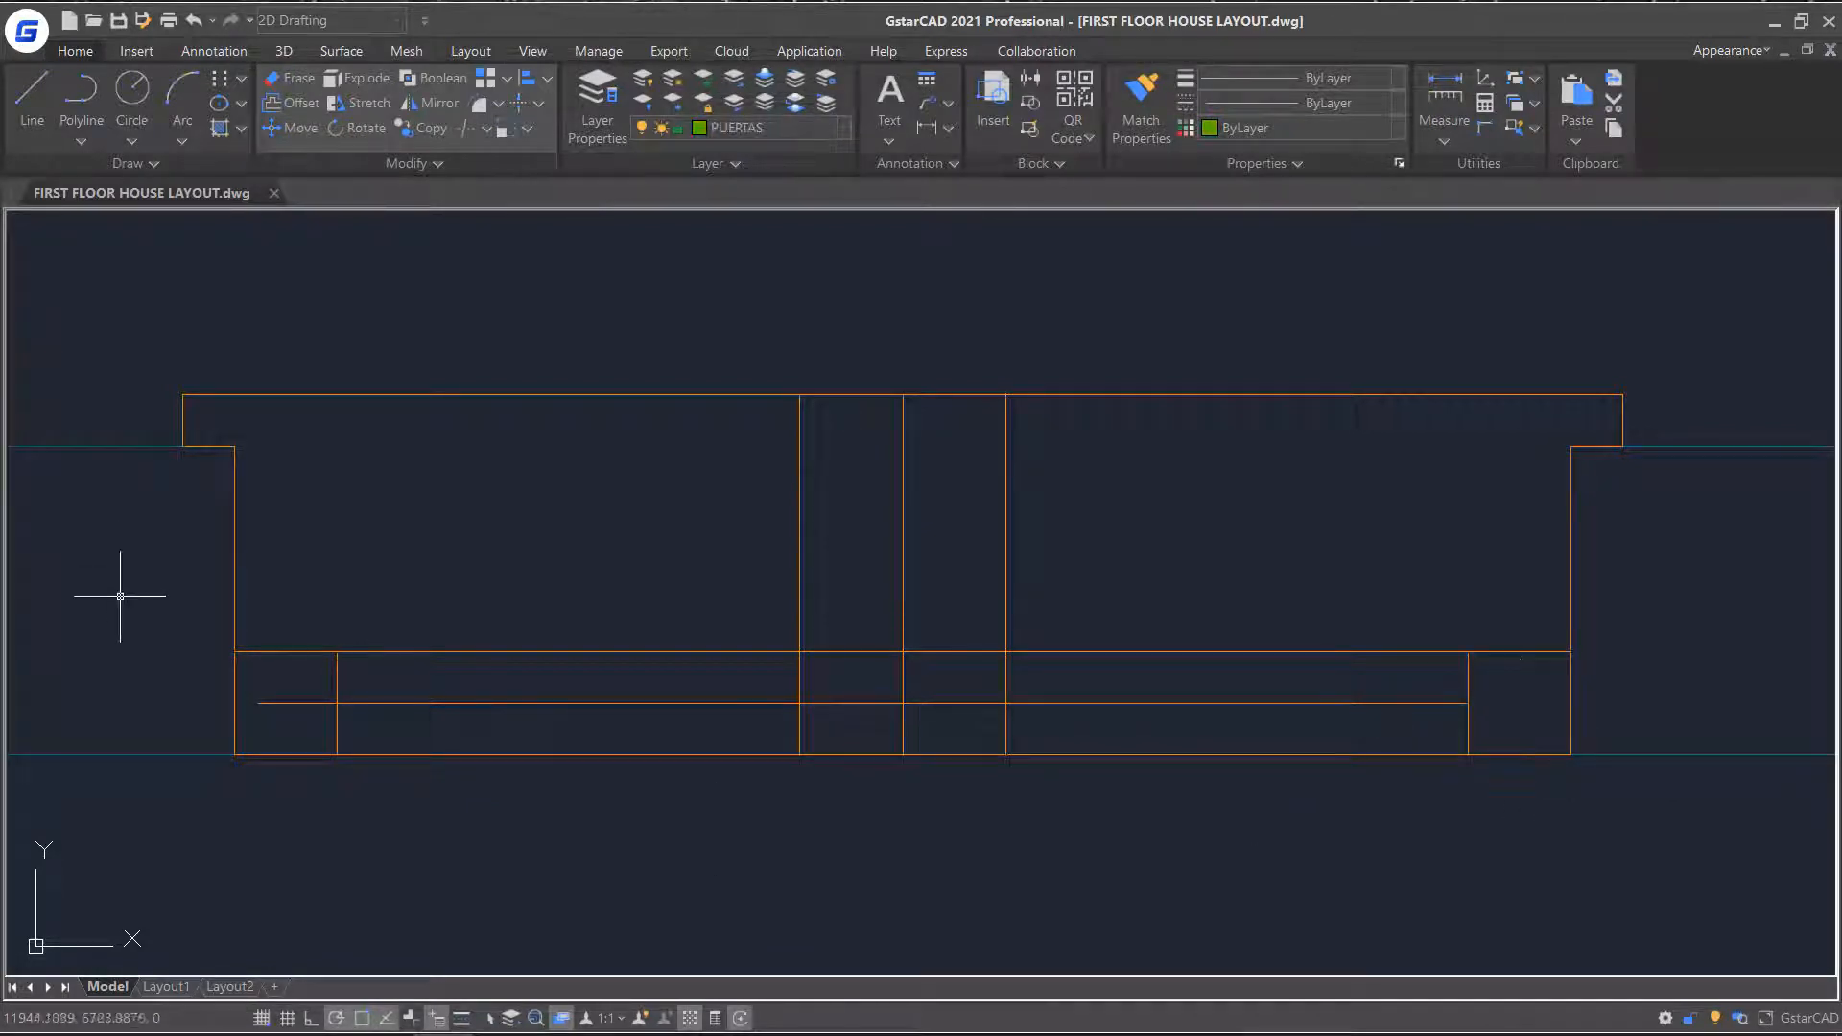
{"action": "left_click", "coordinate": [289, 705]}
{"action": "key", "text": "Delete"}
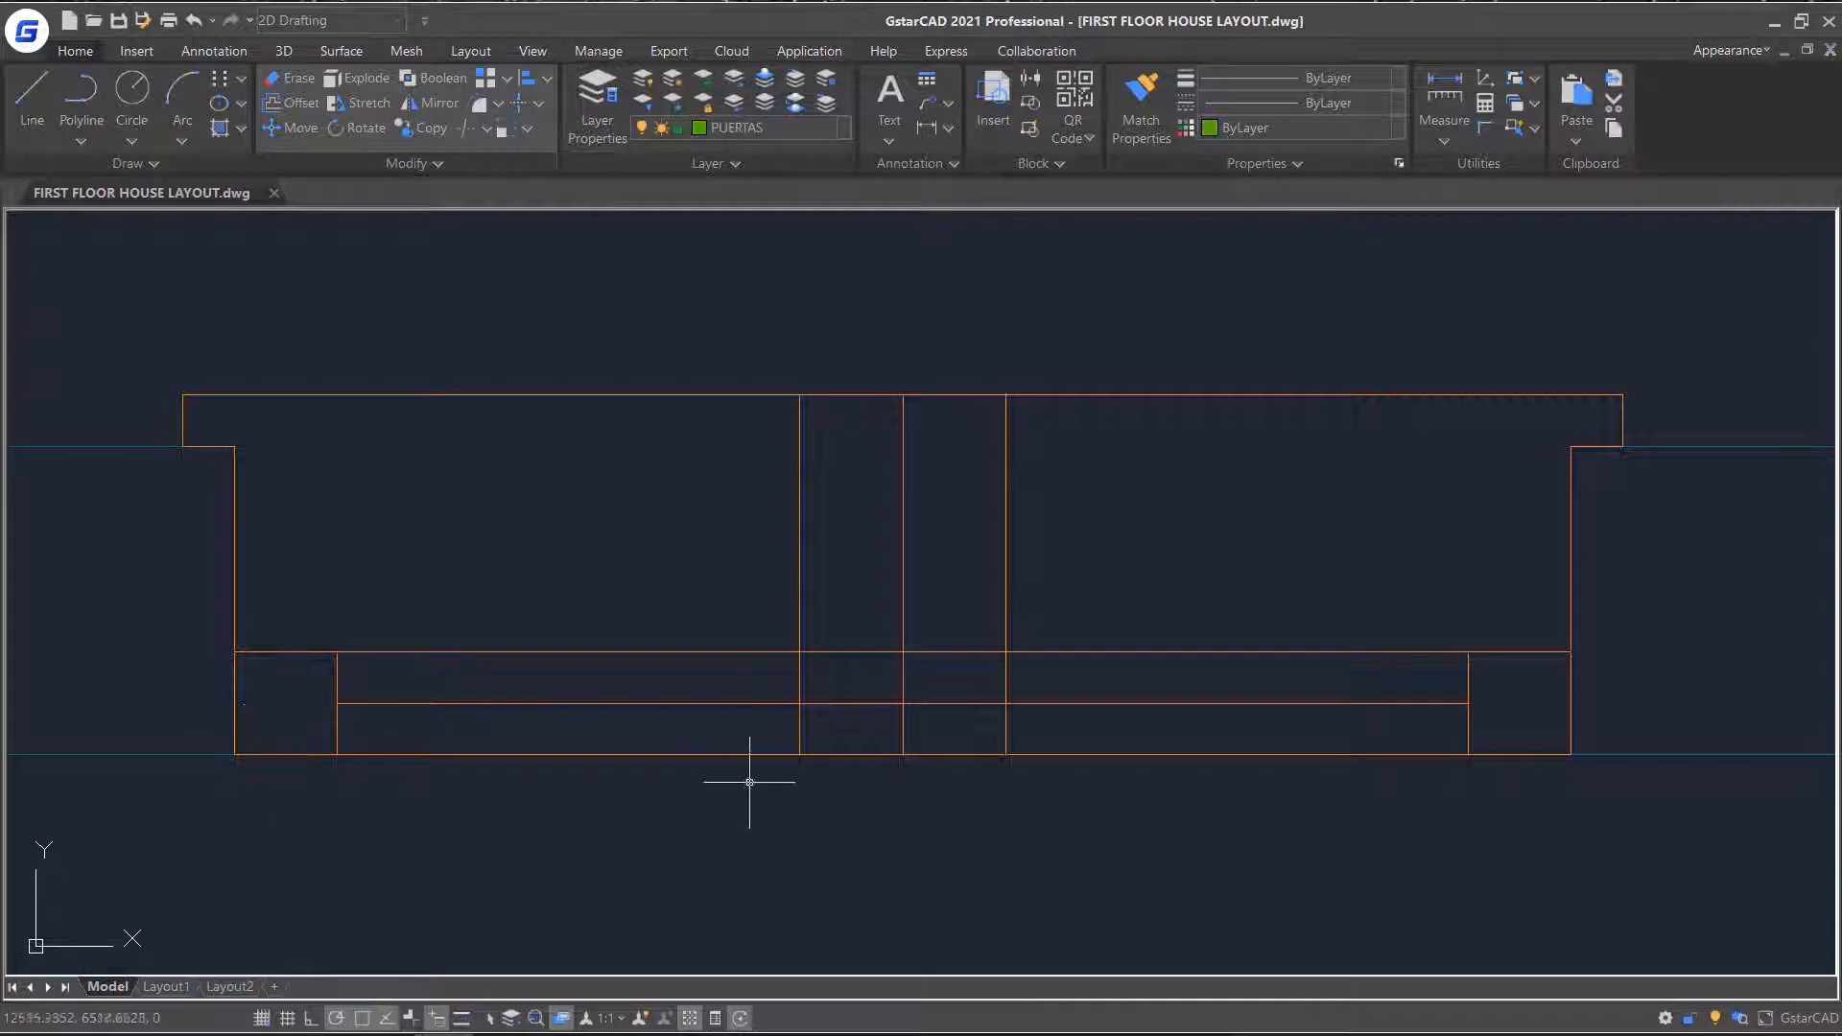
{"action": "left_click", "coordinate": [880, 704]}
{"action": "key", "text": "Delete"}
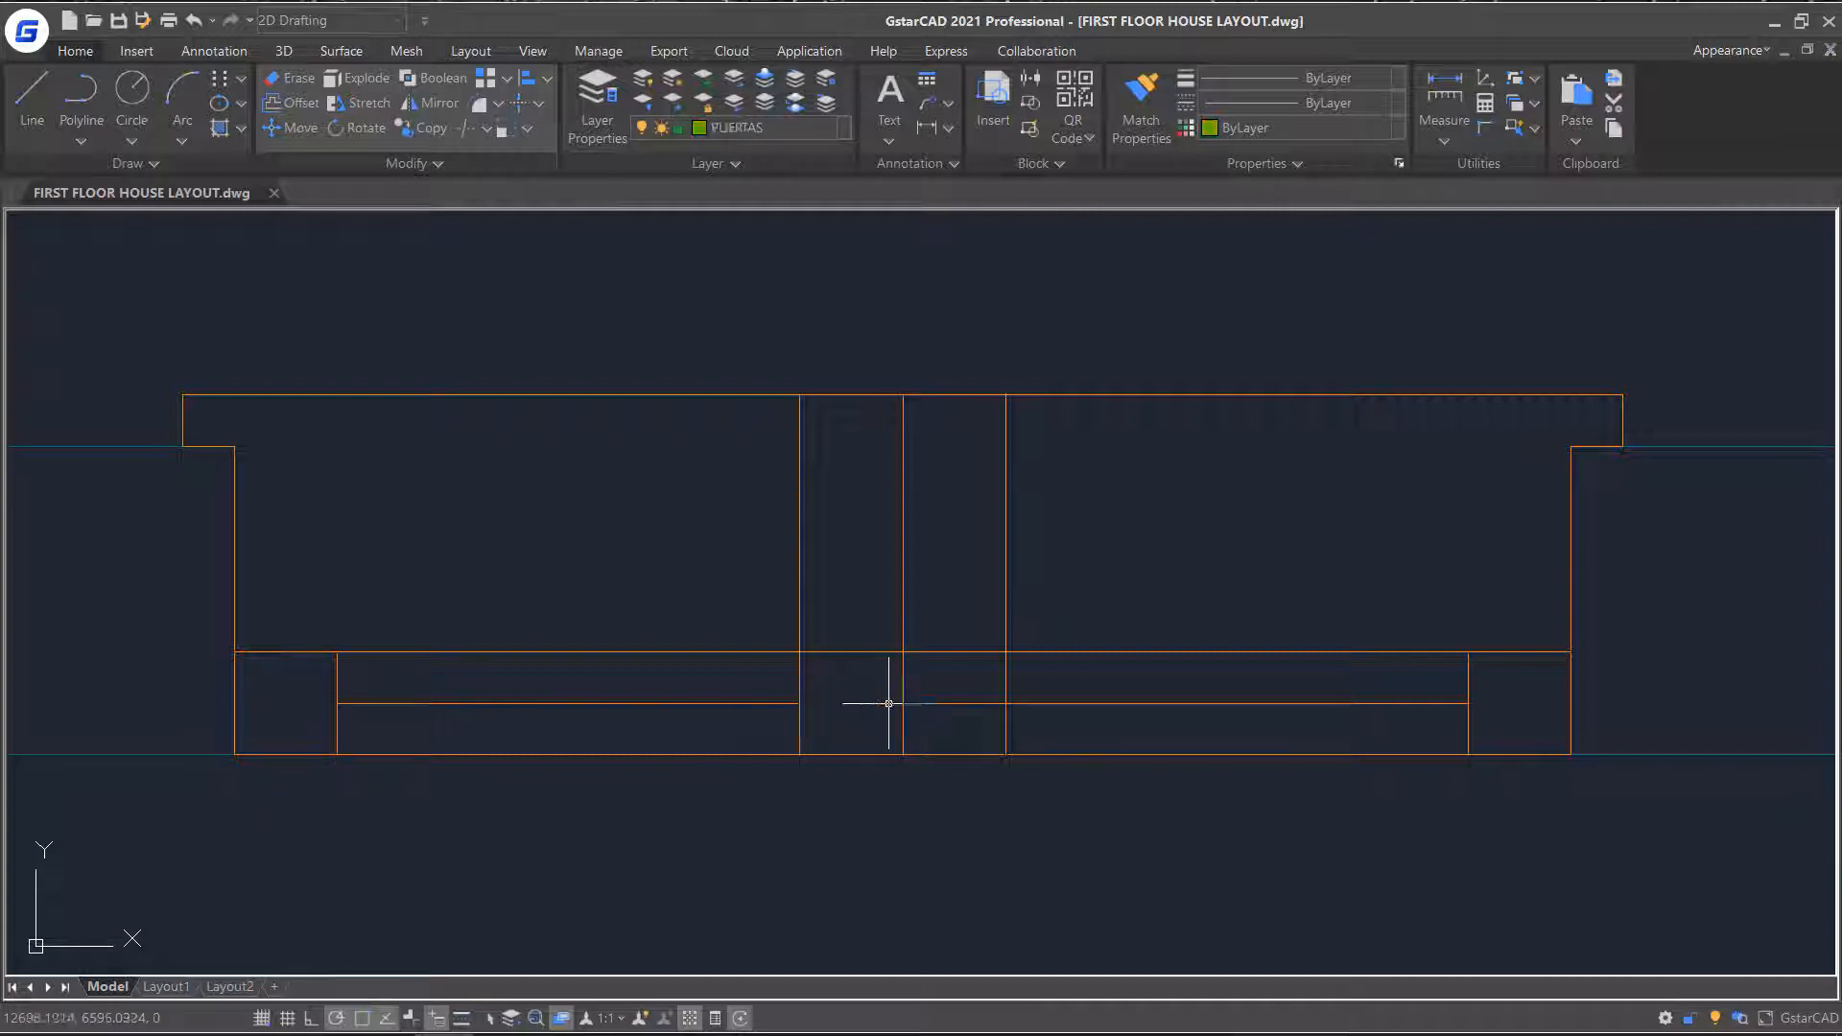
{"action": "left_click", "coordinate": [969, 700]}
{"action": "left_click", "coordinate": [963, 707]}
{"action": "key", "text": "Delete"}
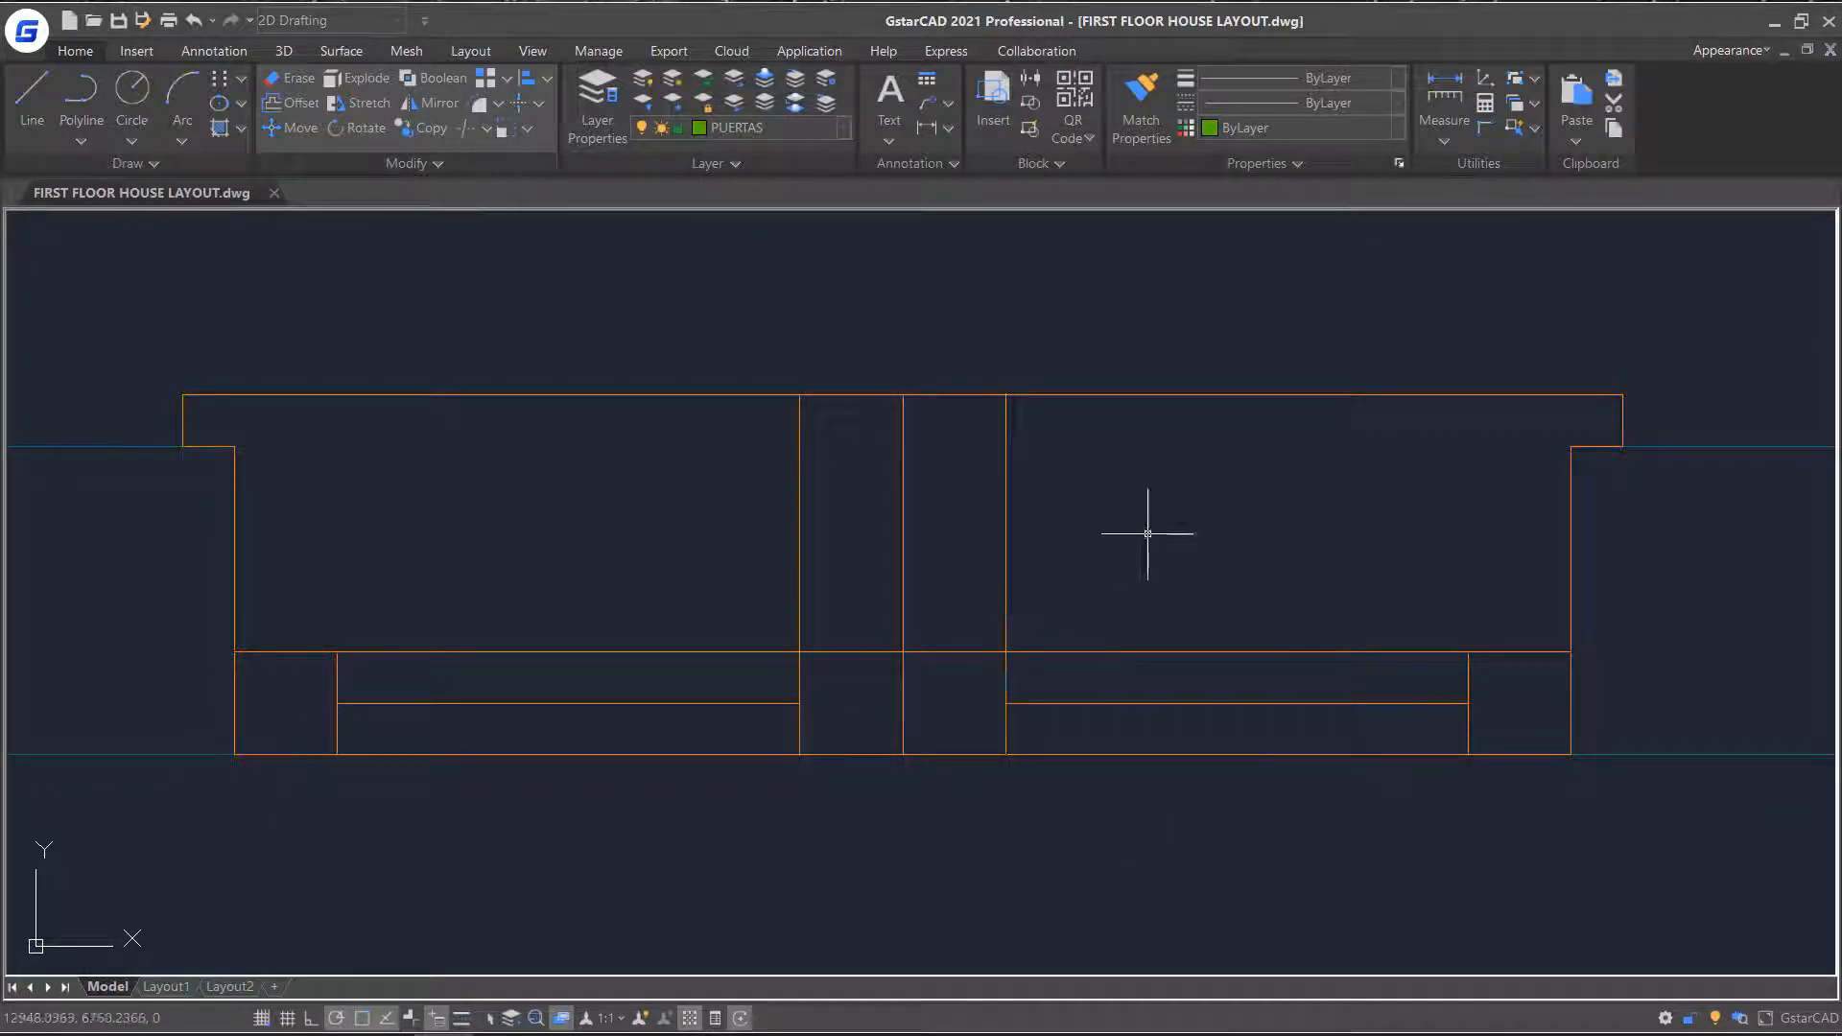
Break the rightmost long vertical line where it meets the long horizontal line above the panes, using a gap of 40.
{"action": "left_click", "coordinate": [518, 104]}
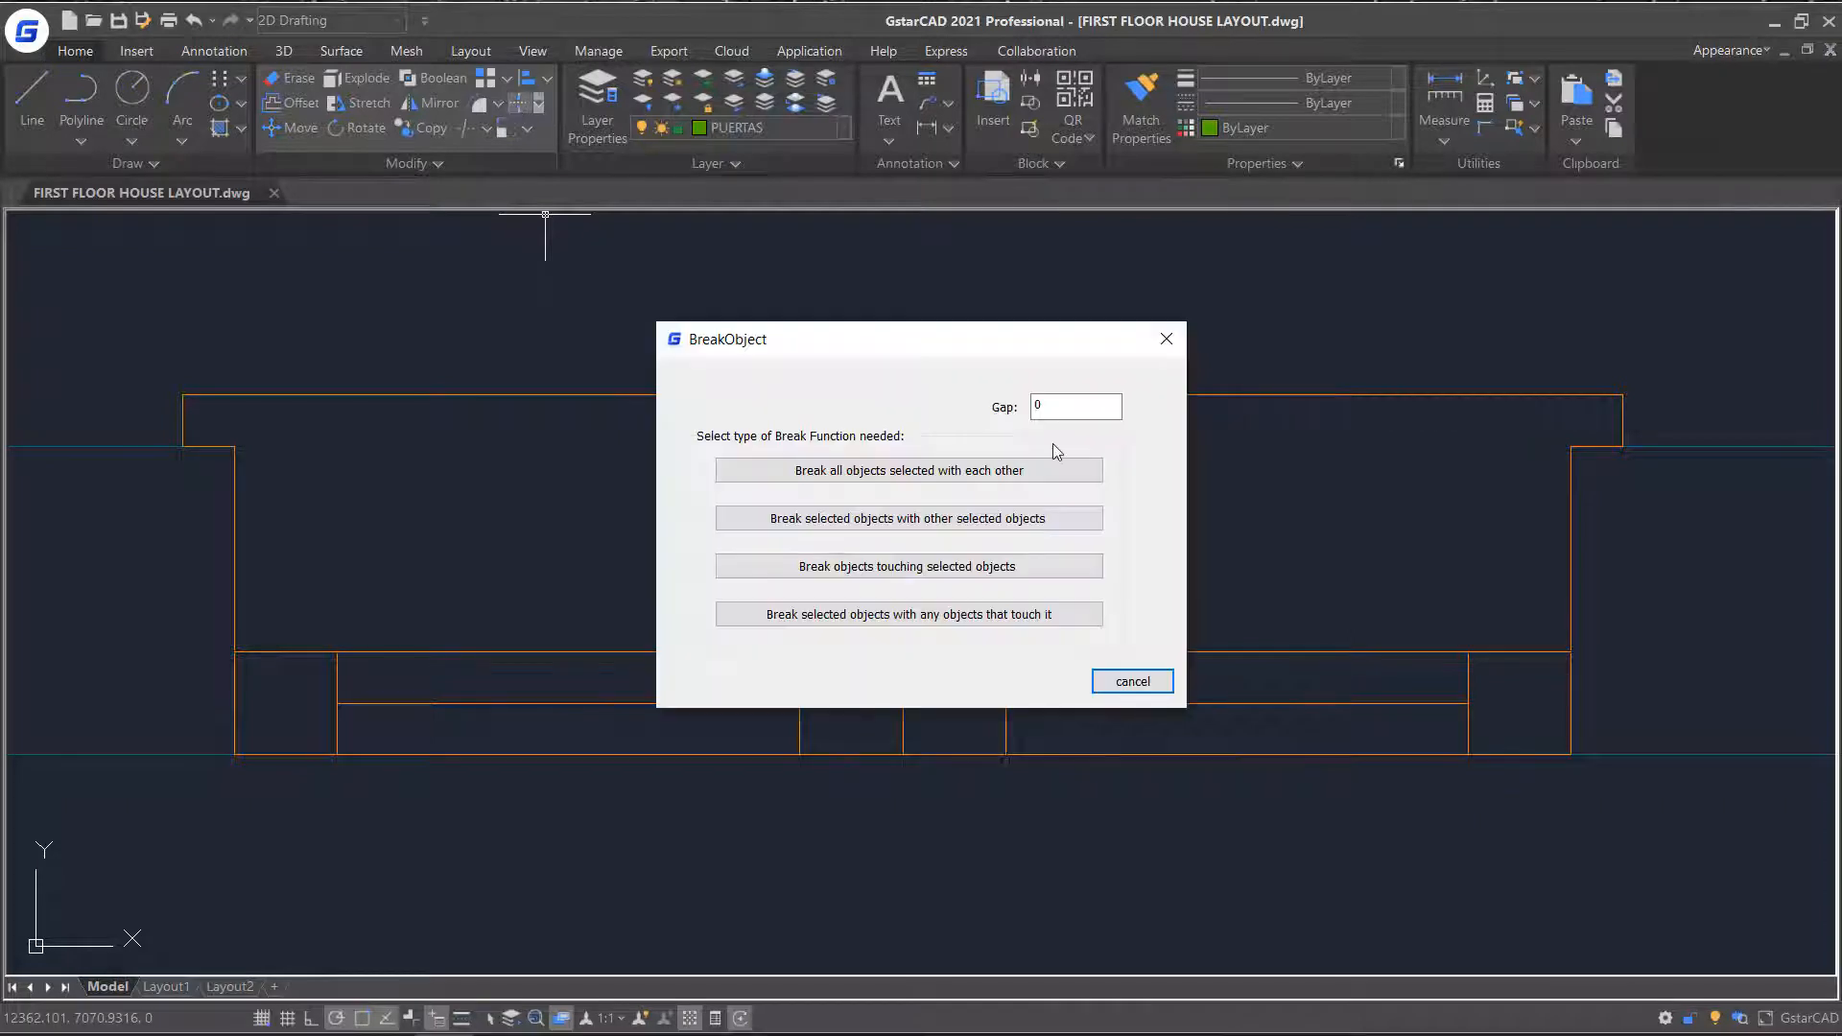
{"action": "left_click_drag", "start_coordinate": [1066, 406], "coordinate": [970, 396]}
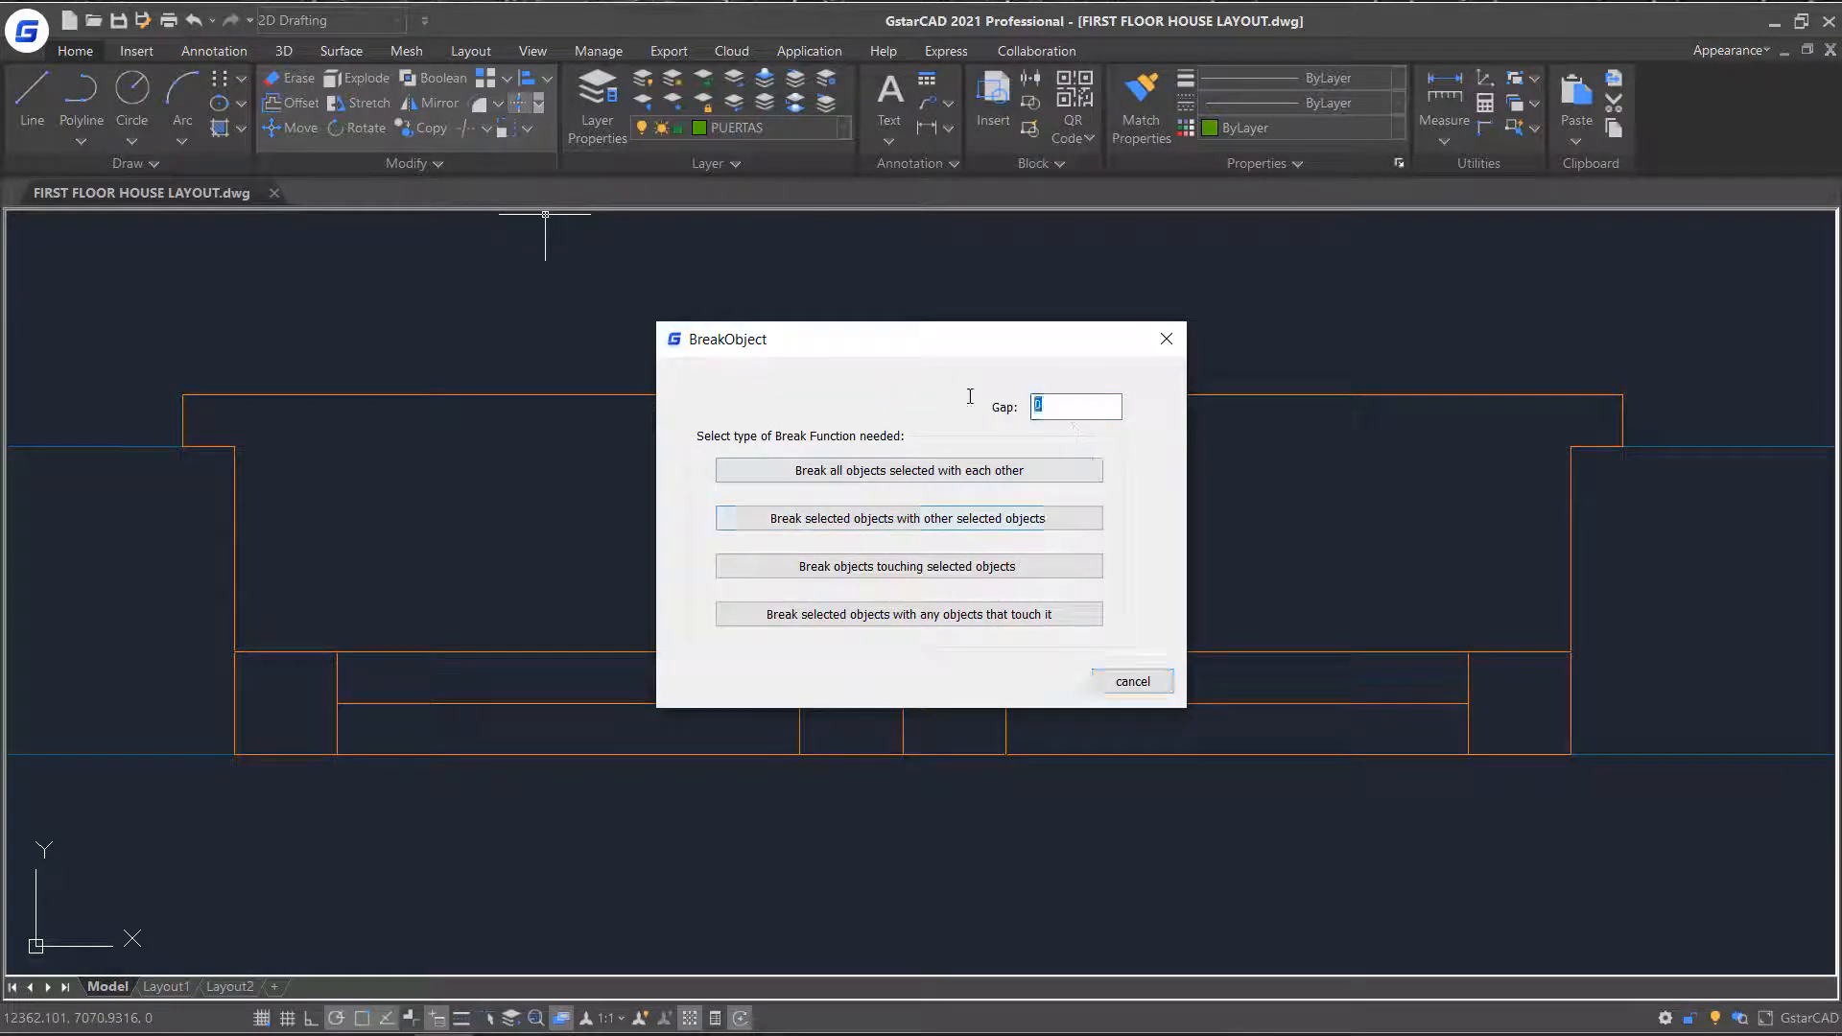
{"action": "type", "text": "40"}
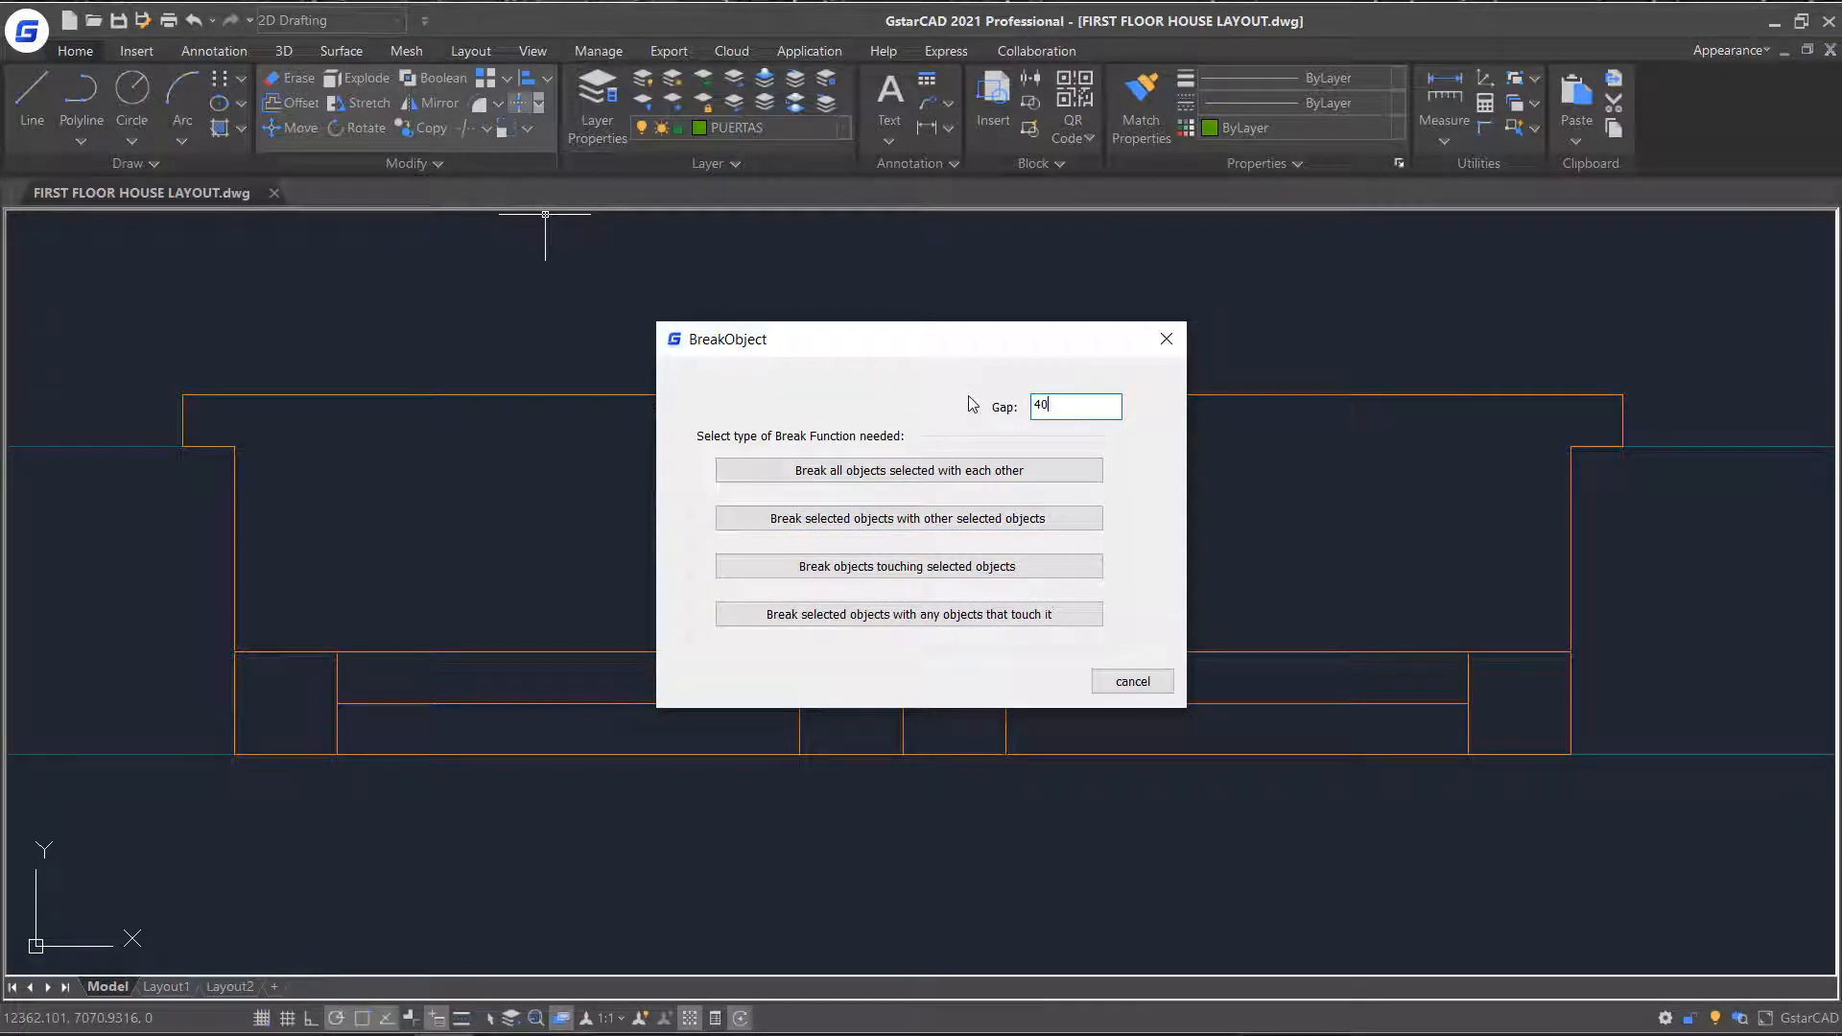
{"action": "left_click", "coordinate": [1079, 524]}
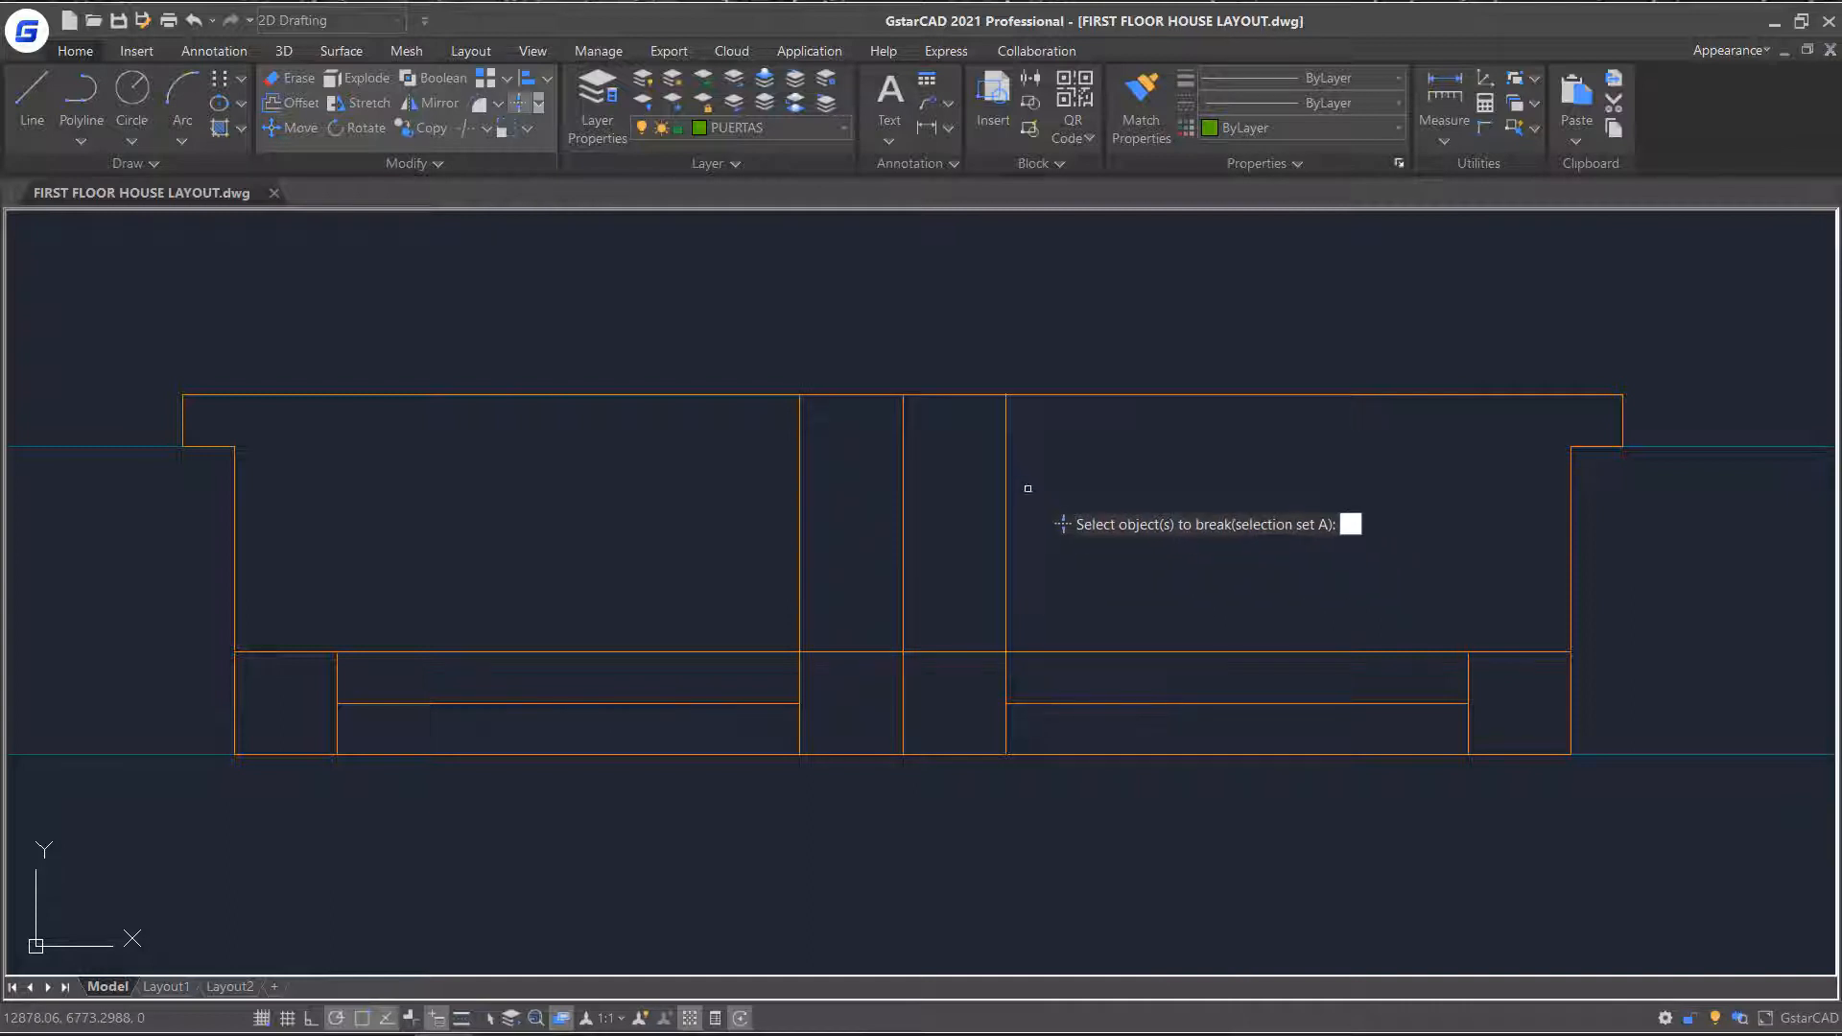
{"action": "left_click", "coordinate": [1005, 485]}
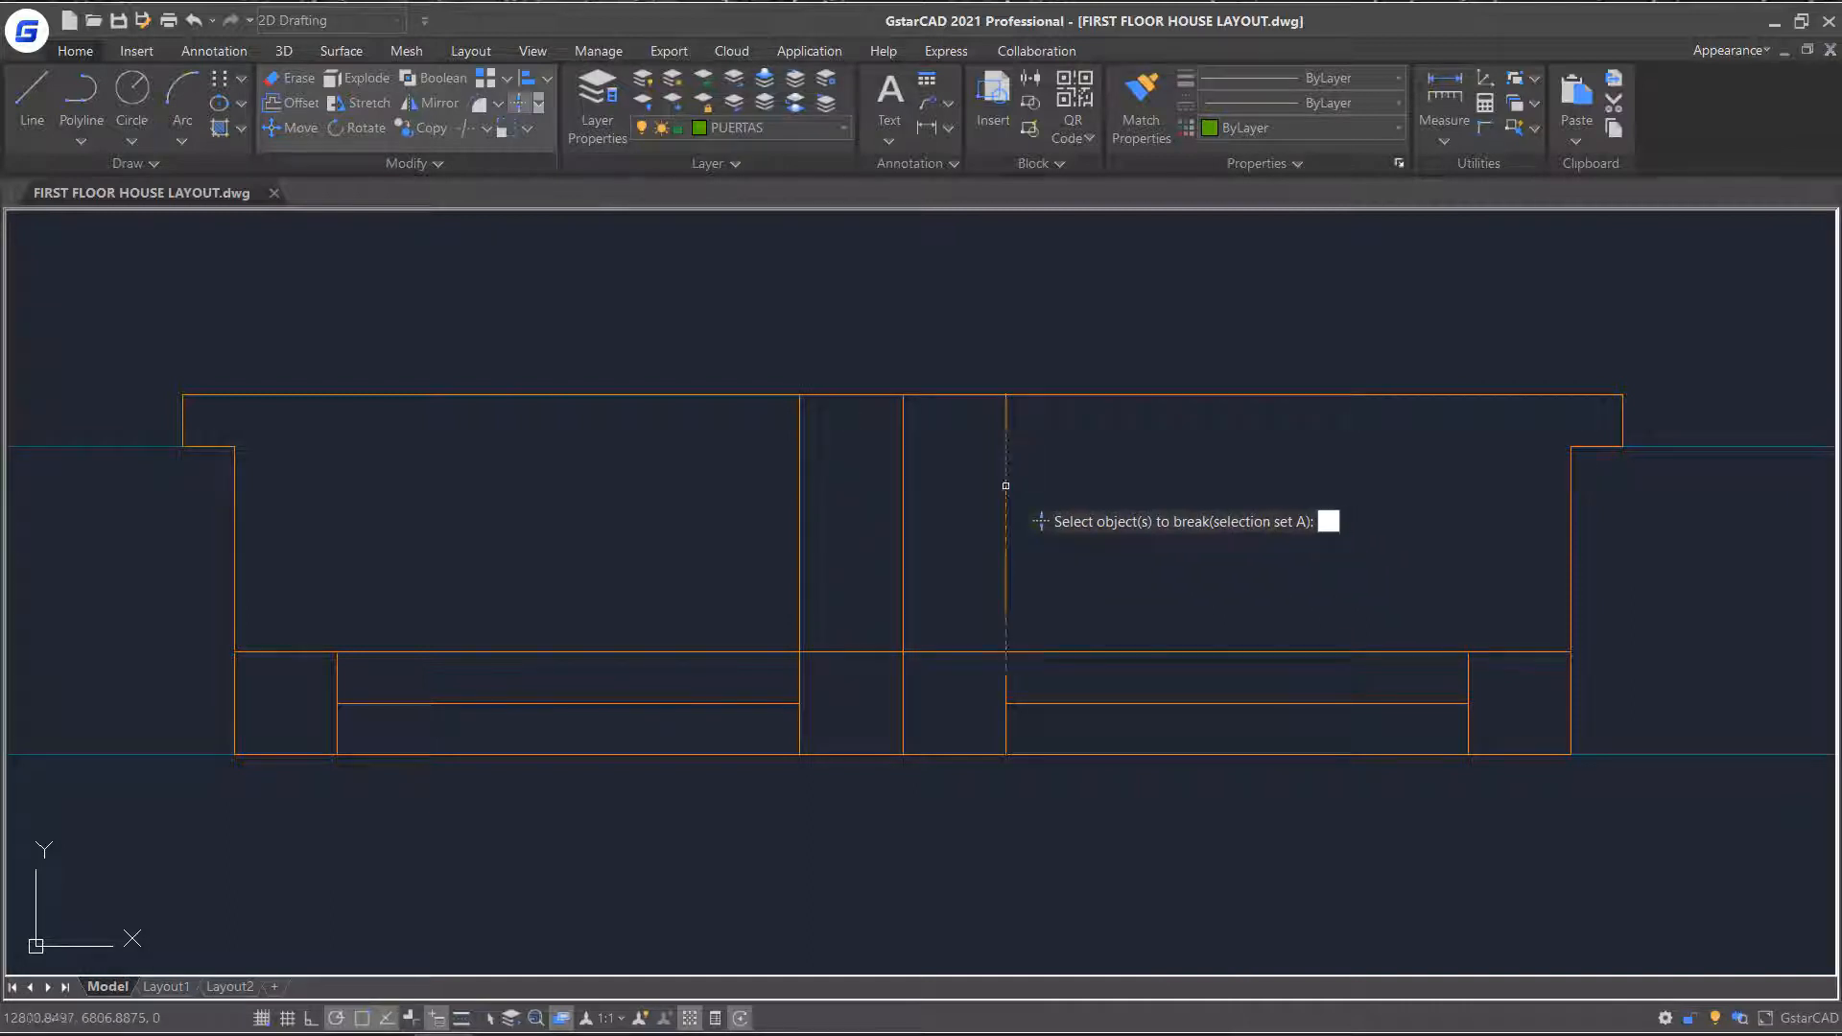
{"action": "key", "text": "Return"}
{"action": "left_click", "coordinate": [1038, 652]}
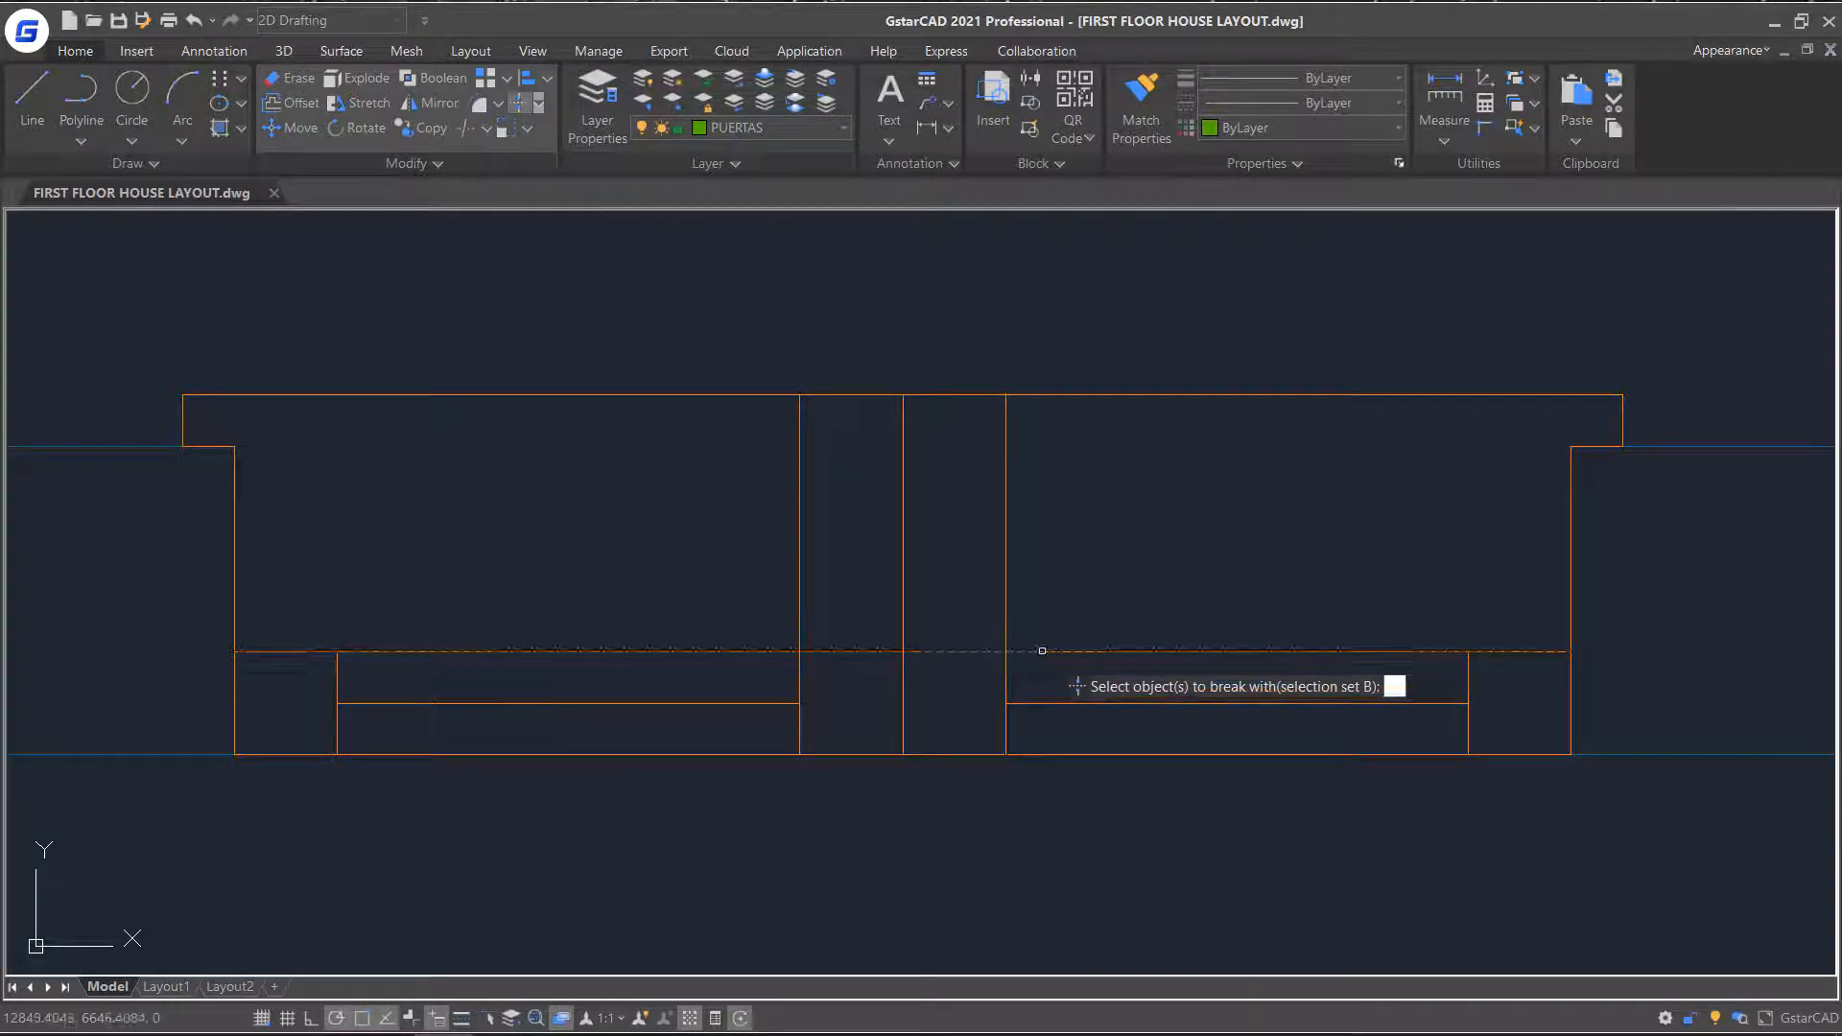
{"action": "key", "text": "Return"}
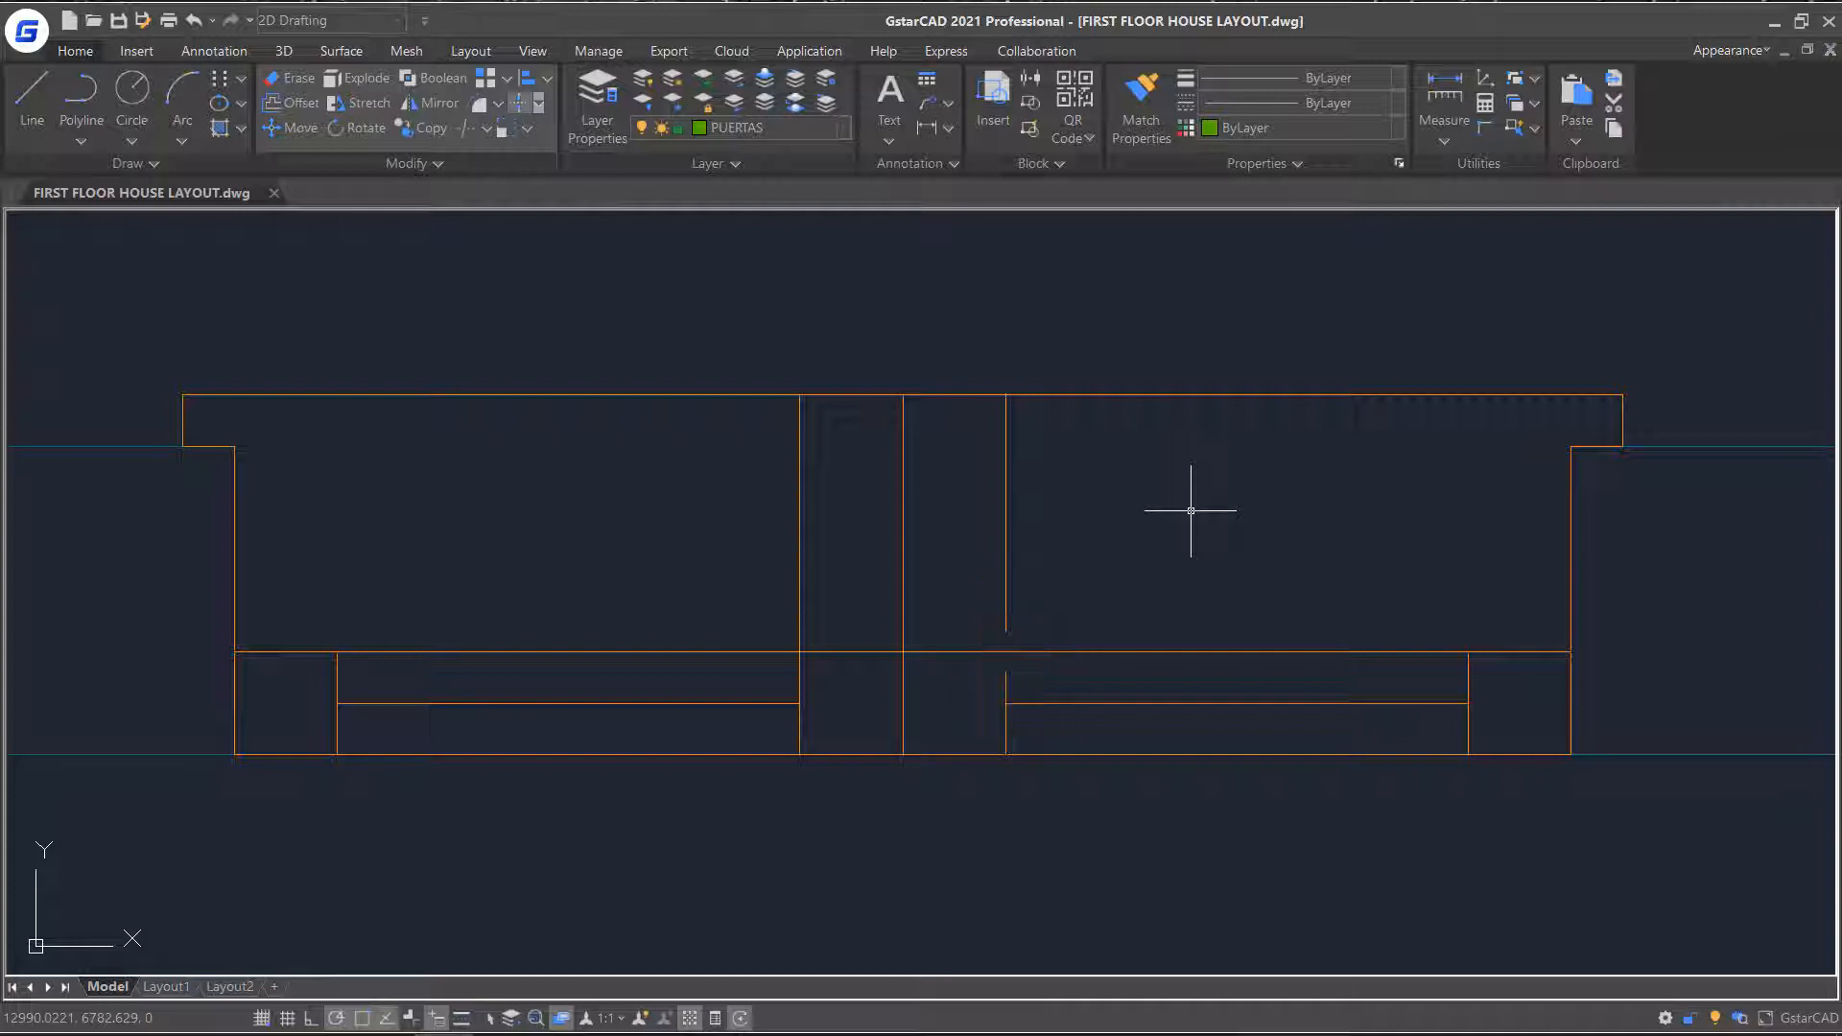
Break the objects touching the middle long vertical line with a gap of 40.
{"action": "left_click", "coordinate": [518, 106]}
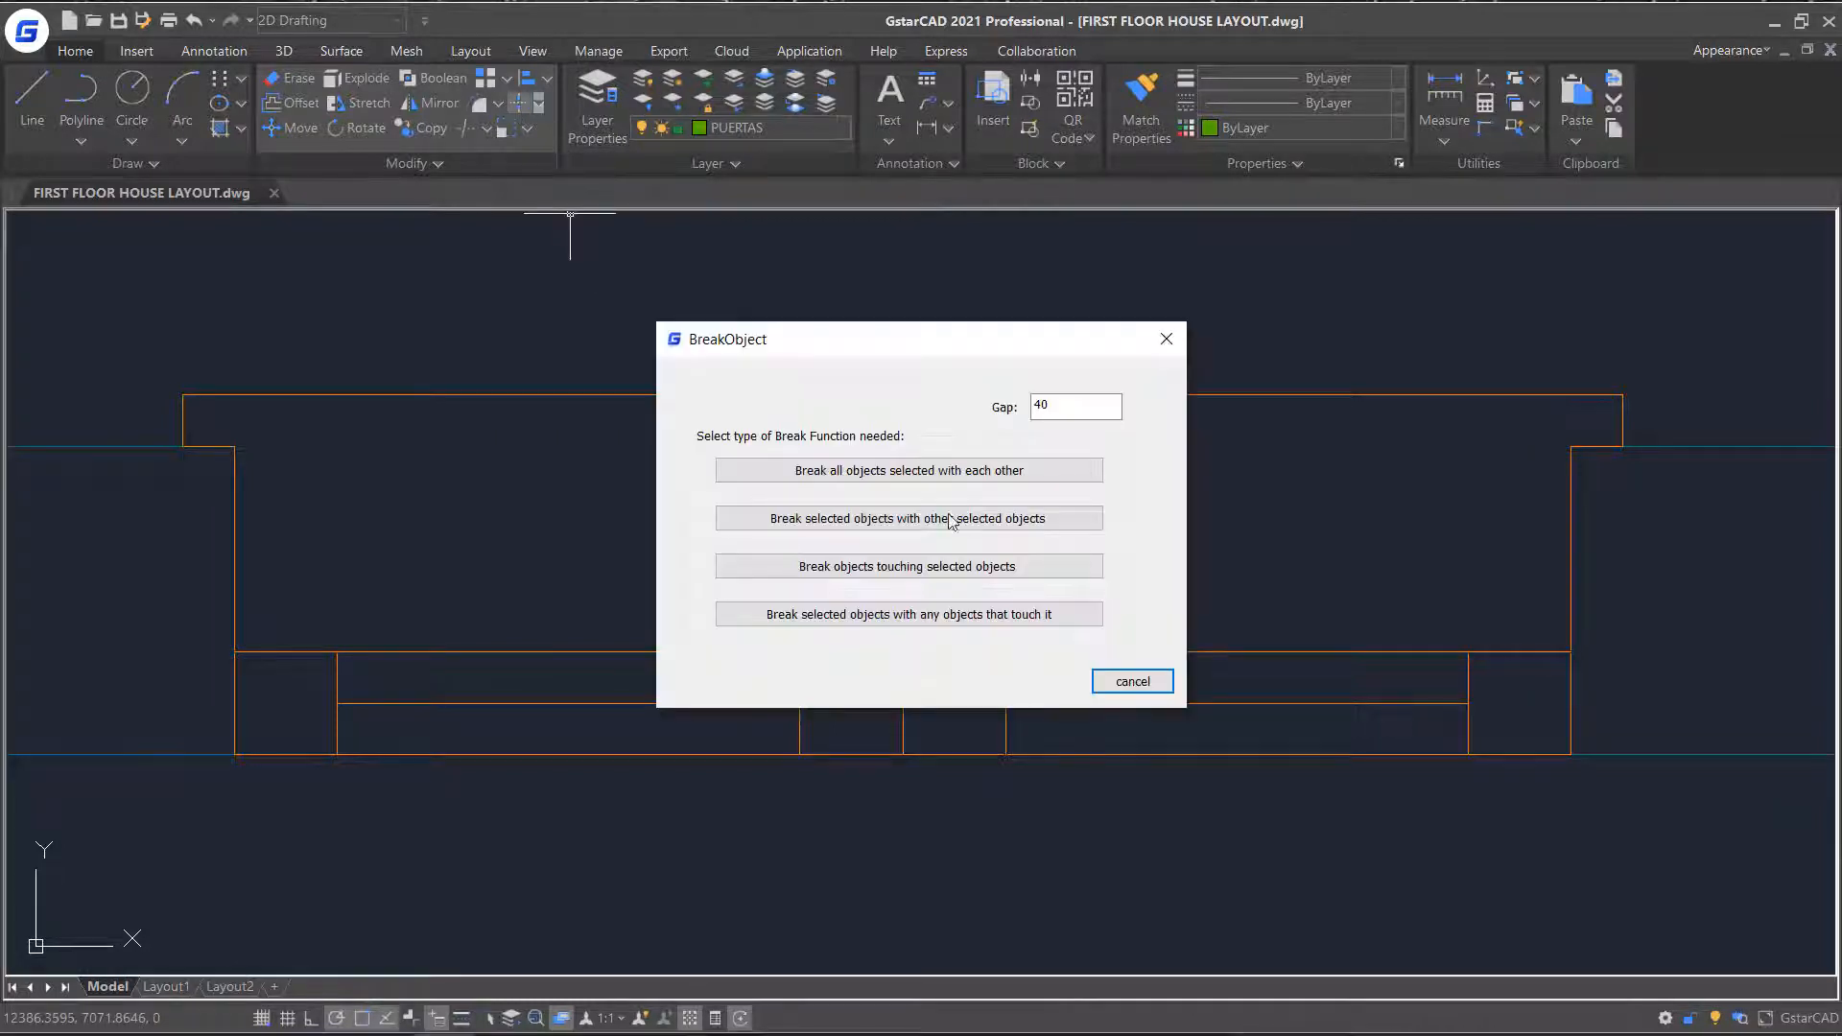
{"action": "left_click", "coordinate": [1091, 578]}
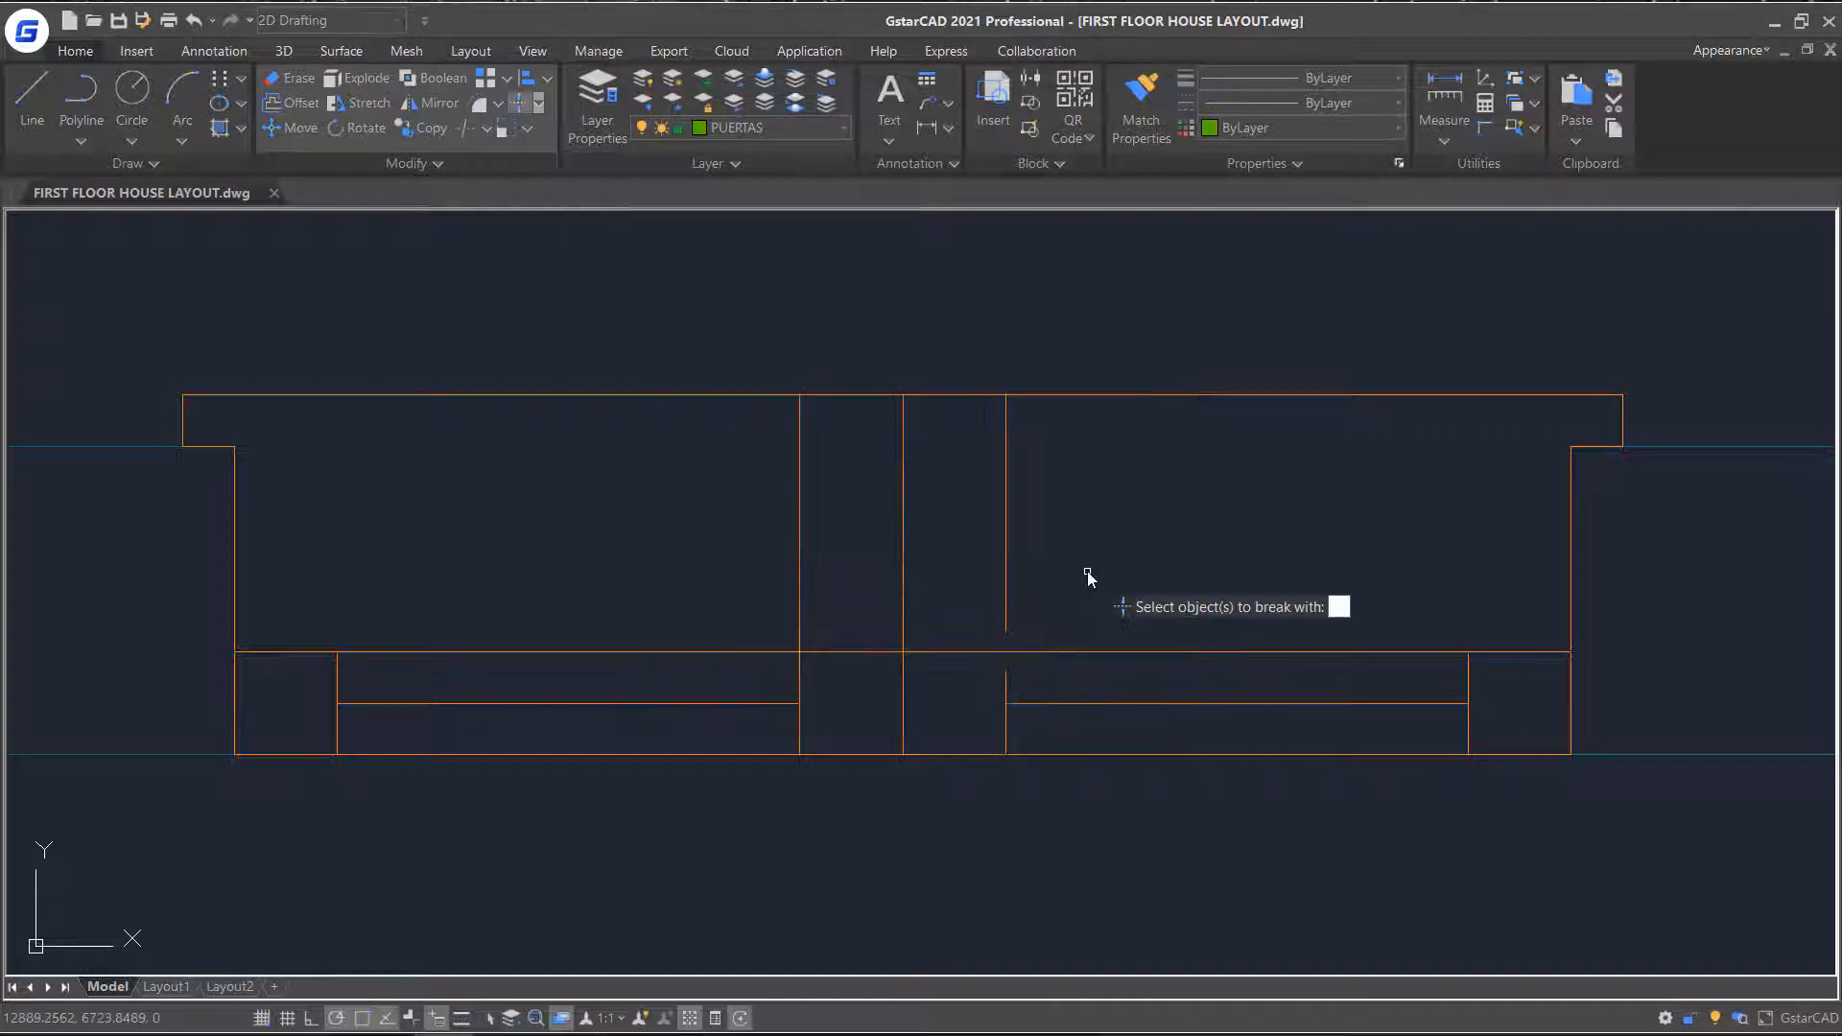
{"action": "left_click", "coordinate": [901, 501]}
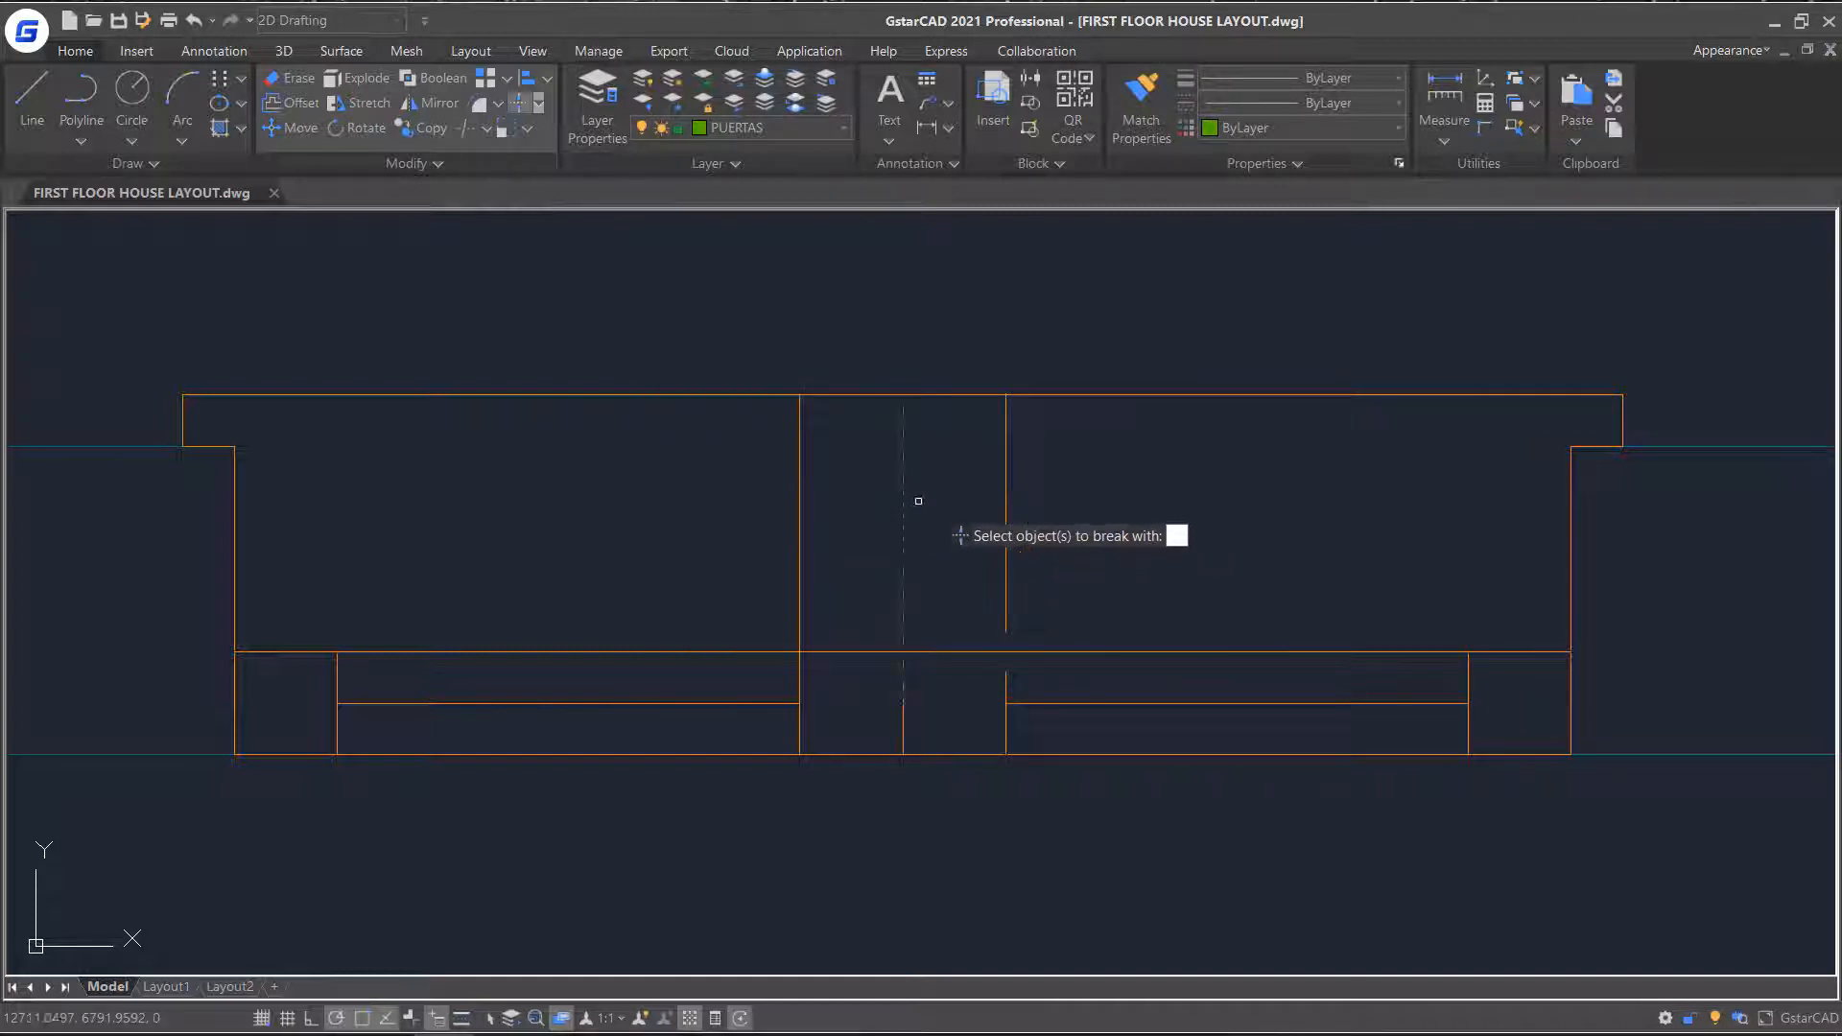
{"action": "key", "text": "Return"}
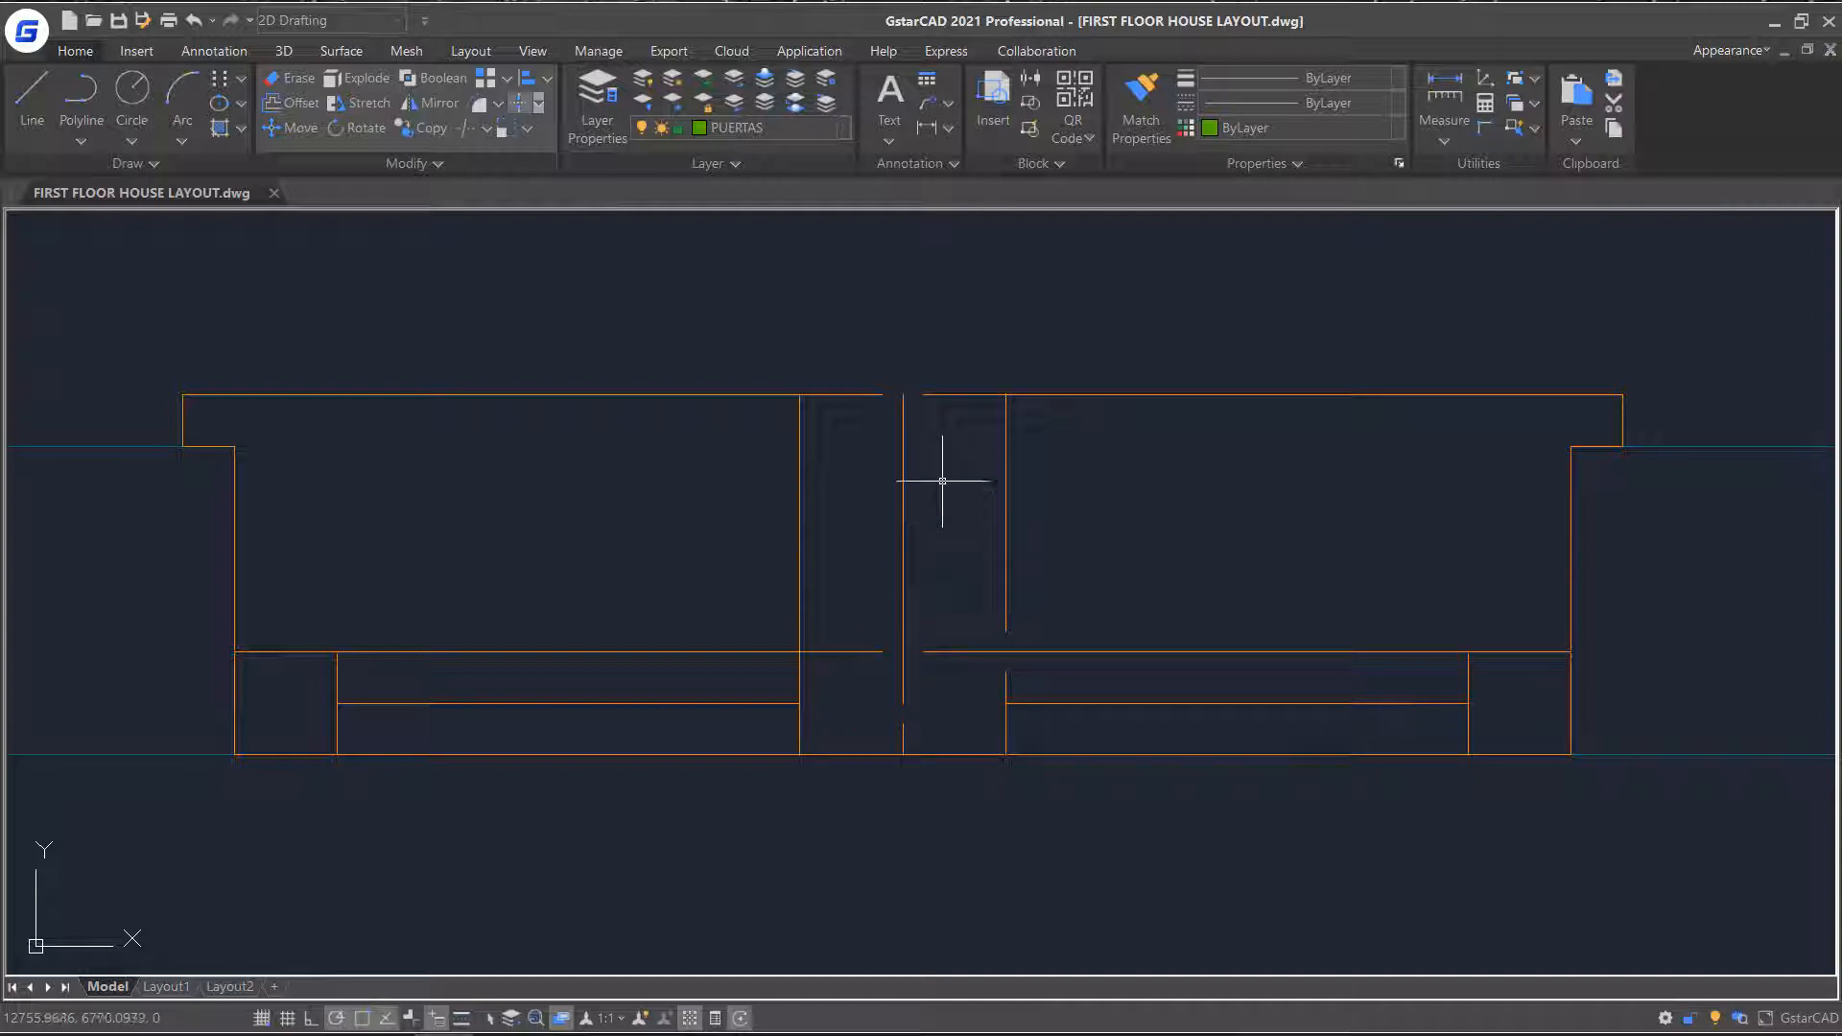
Break the leftmost long vertical line with any objects that touch it, using a gap of 40.
{"action": "left_click", "coordinate": [519, 106]}
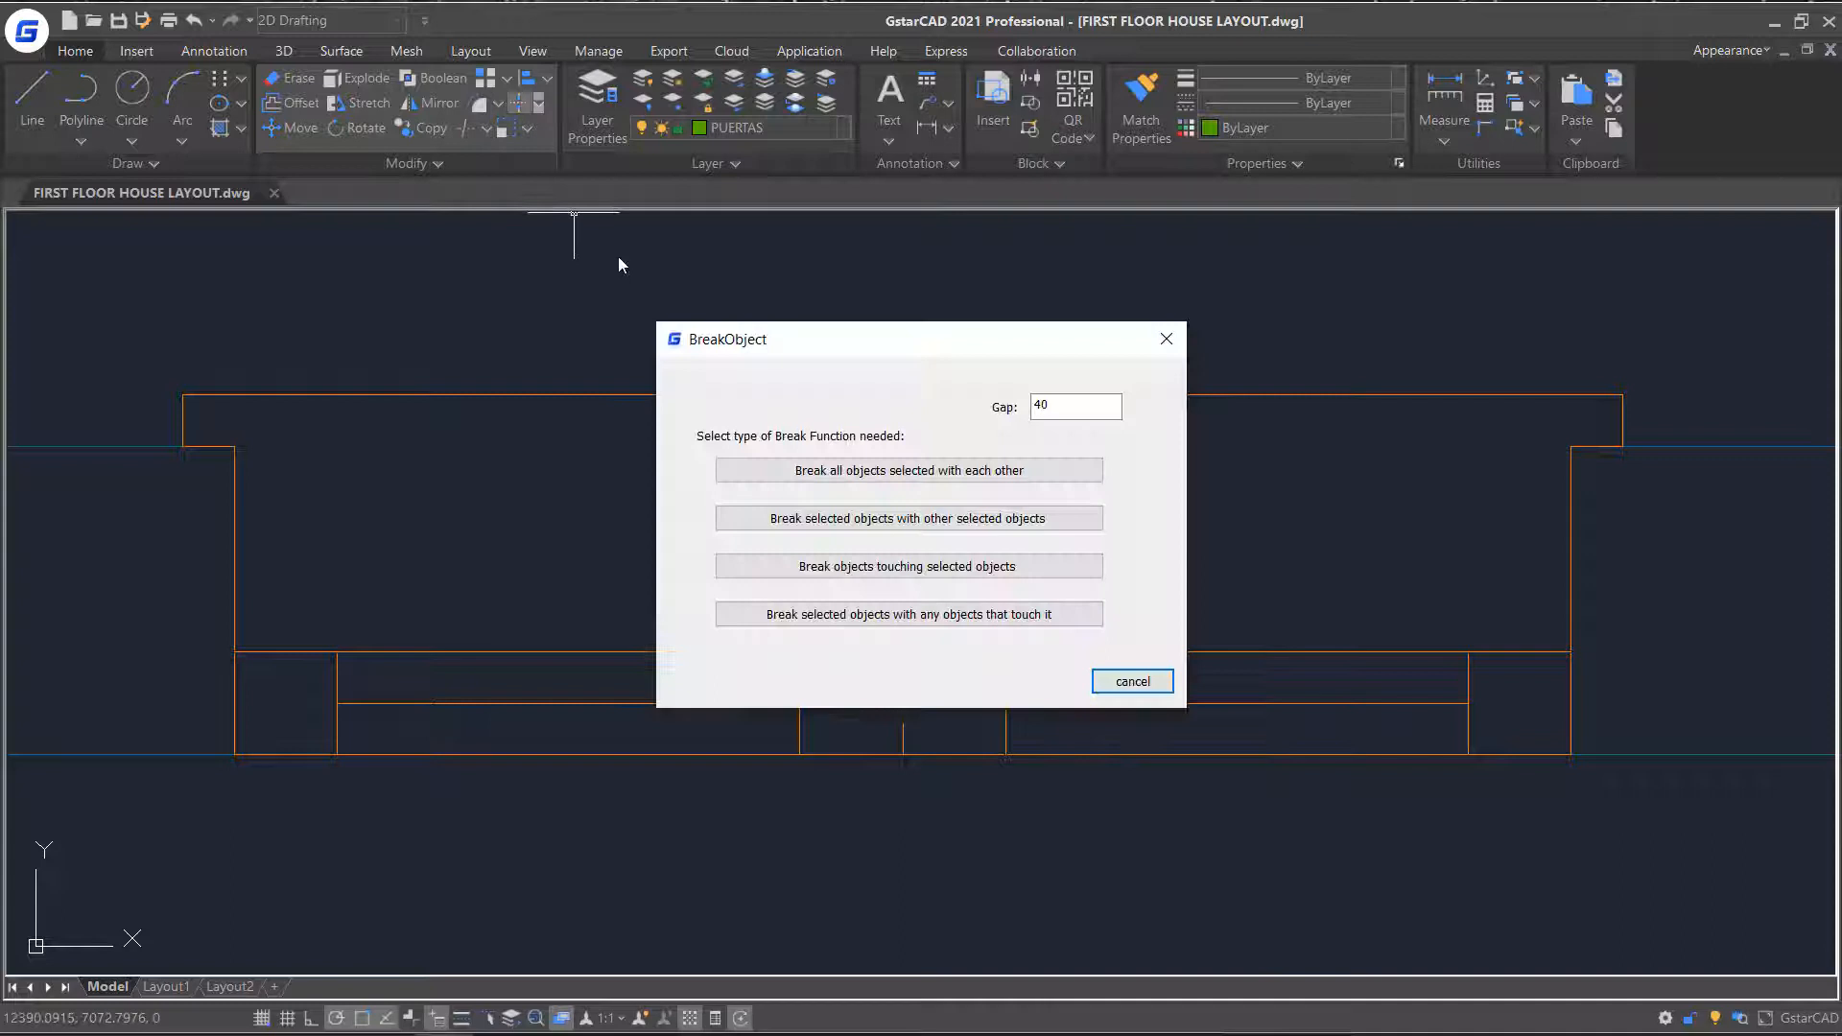
{"action": "left_click", "coordinate": [956, 623]}
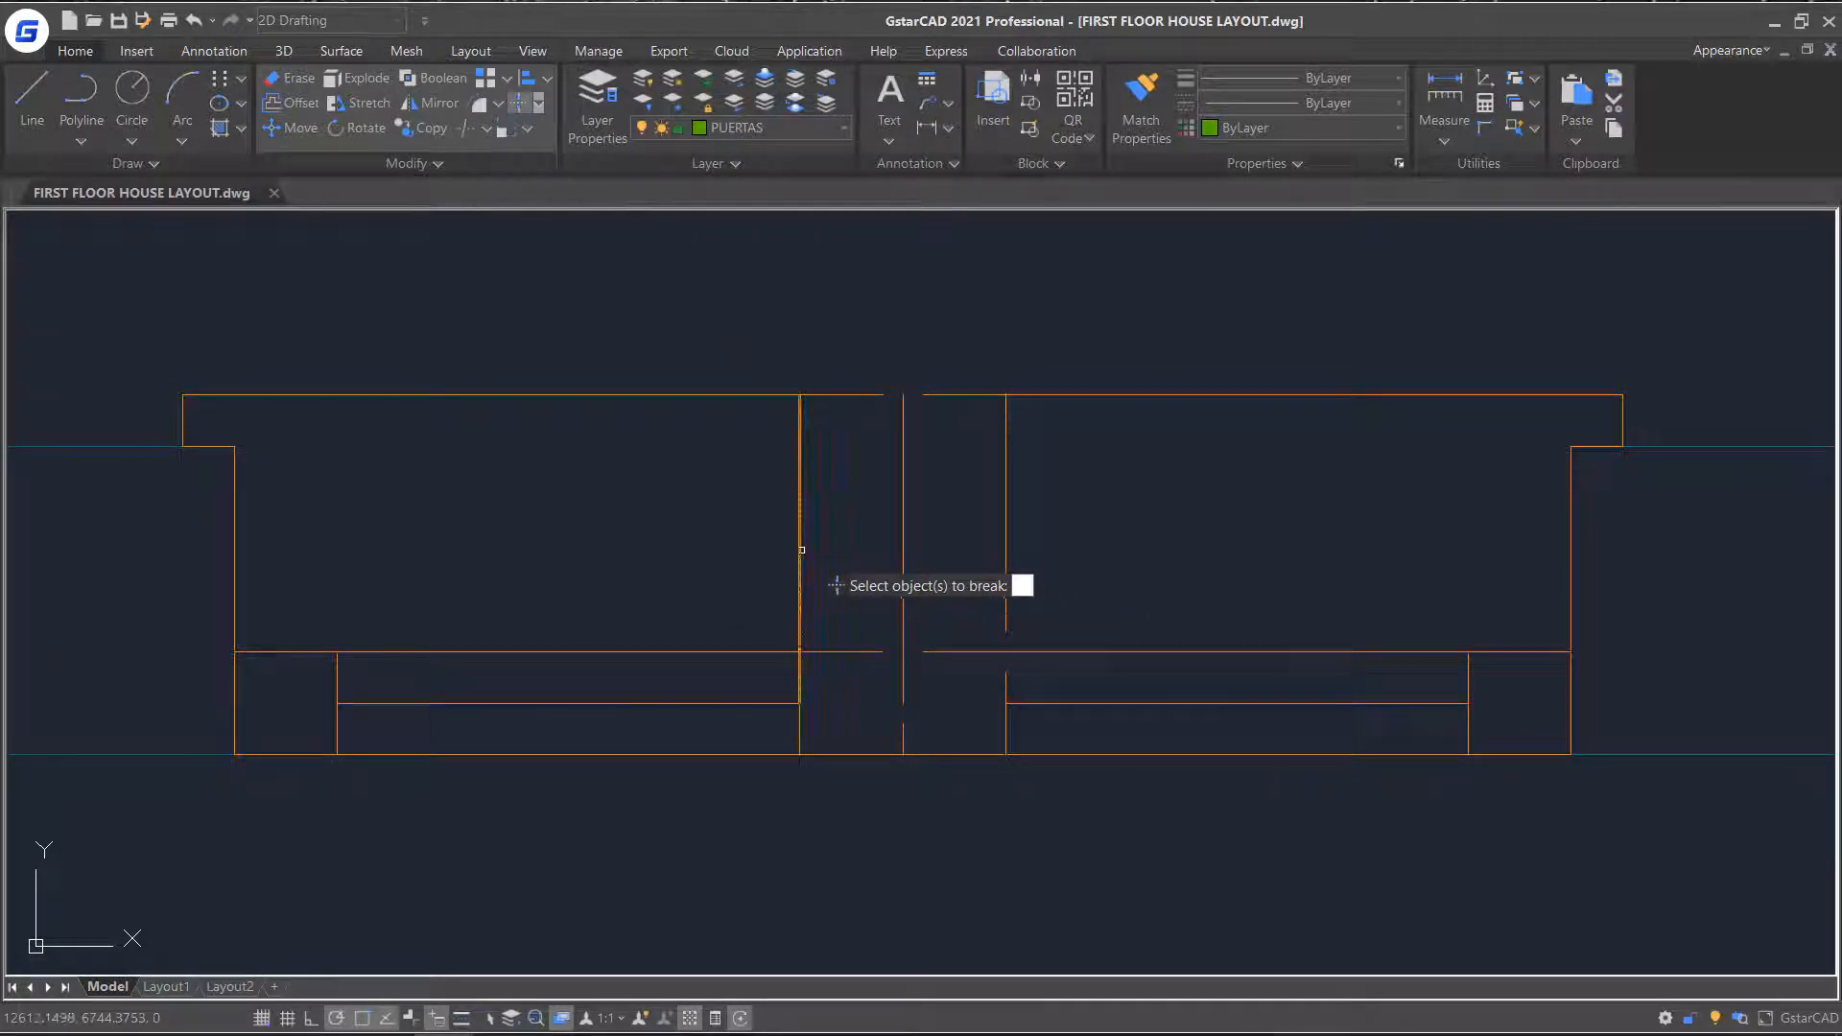
{"action": "left_click", "coordinate": [802, 551]}
{"action": "key", "text": "Return"}
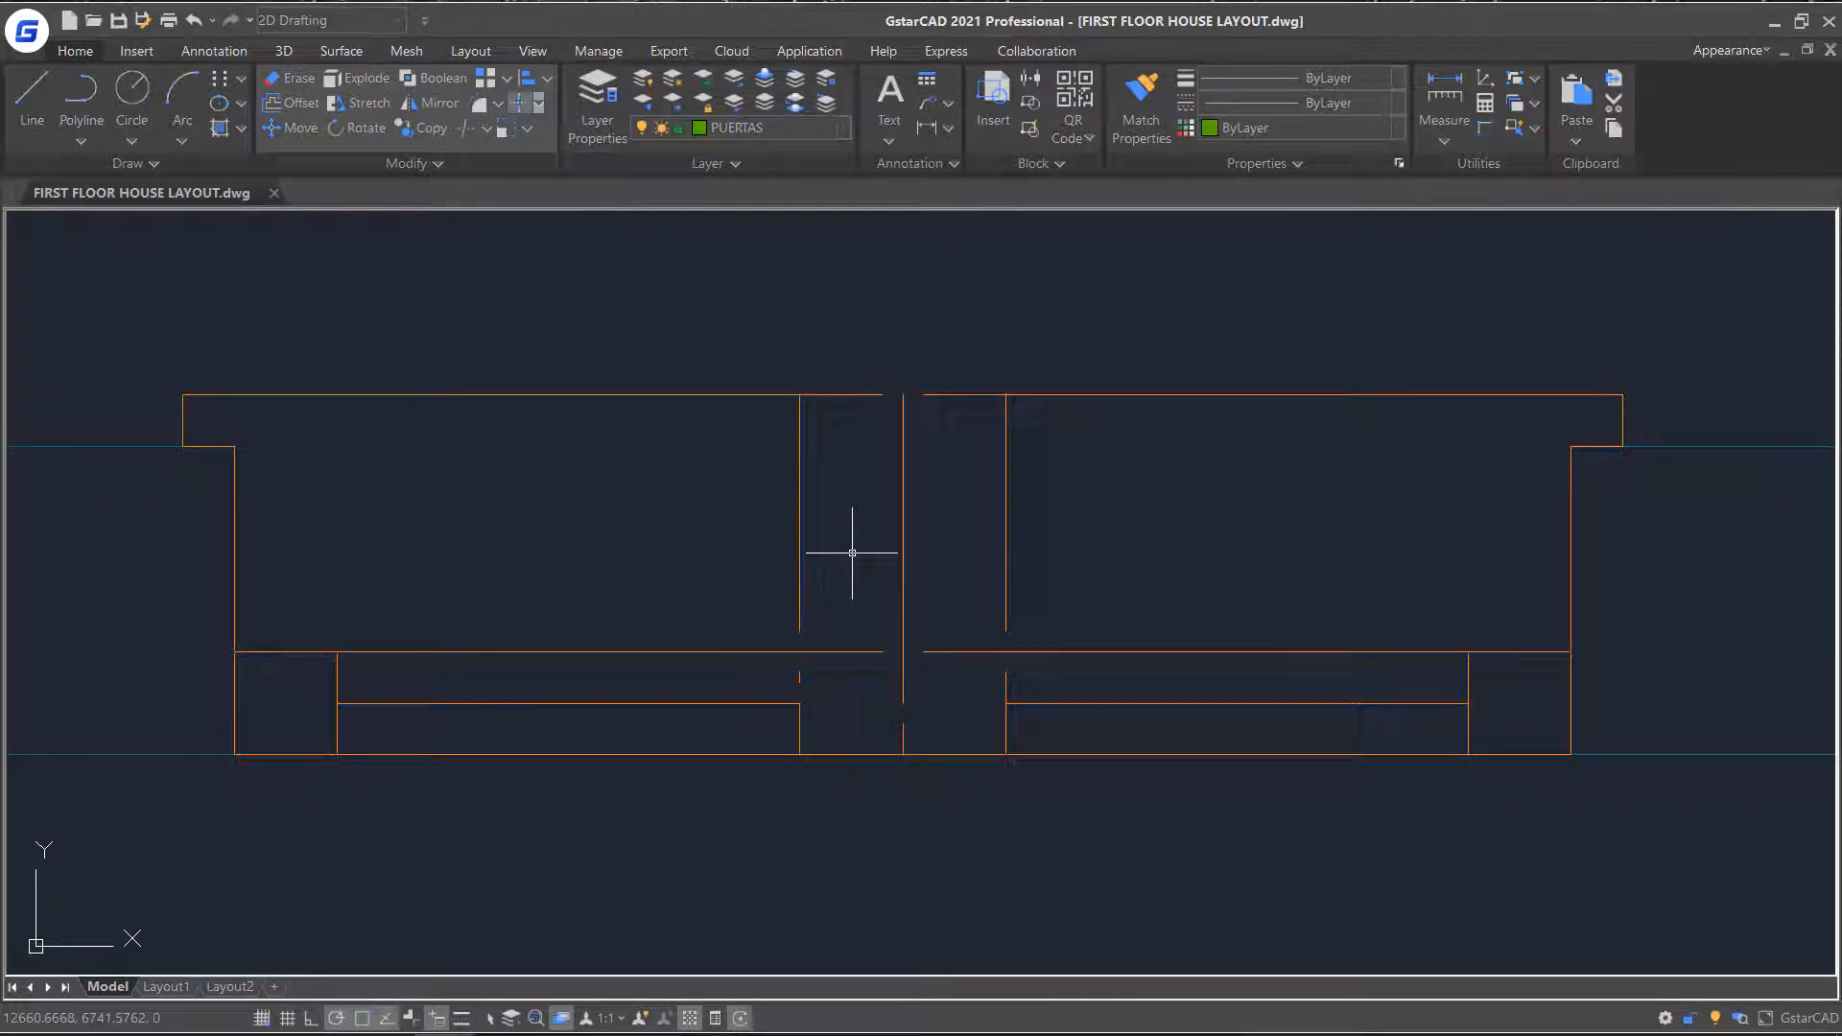
{"action": "scroll", "coordinate": [1268, 884], "scroll_direction": "down", "scroll_amount": 5}
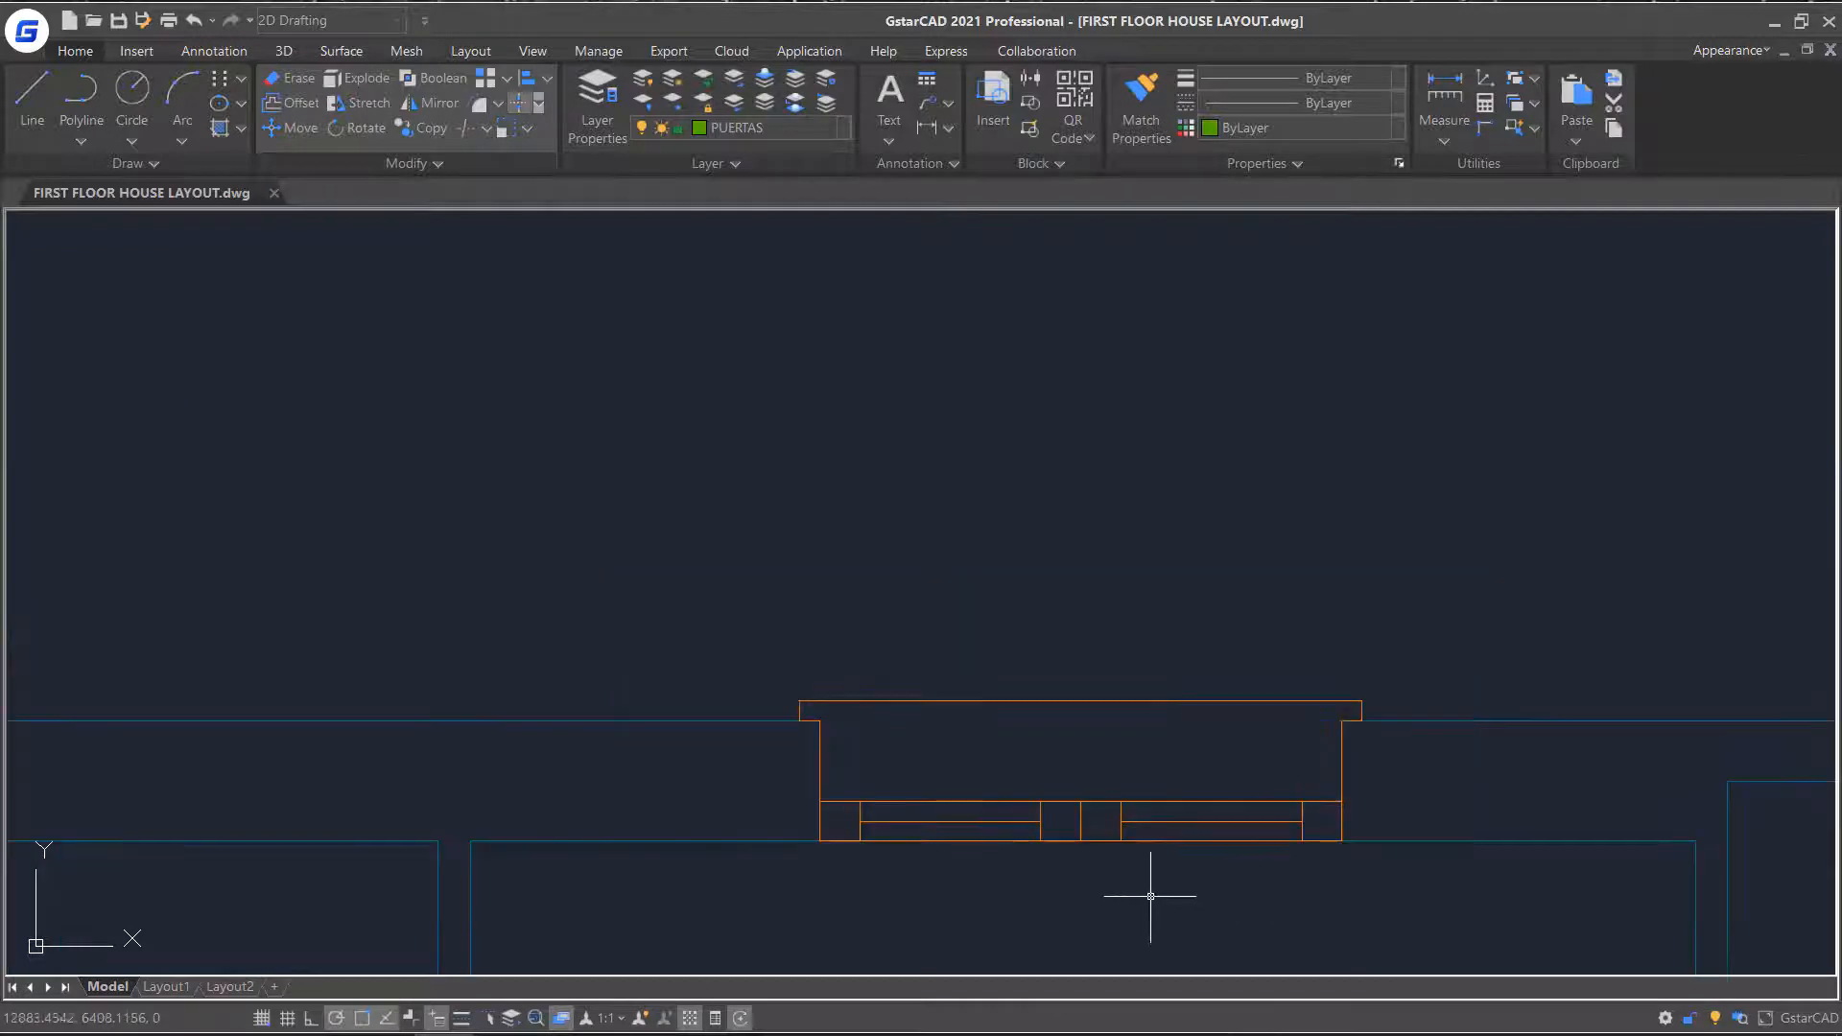
Draw a sample circle inside the middle room below the window, in the room's left half.
{"action": "middle_click_drag", "start_coordinate": [1144, 884], "coordinate": [1065, 394]}
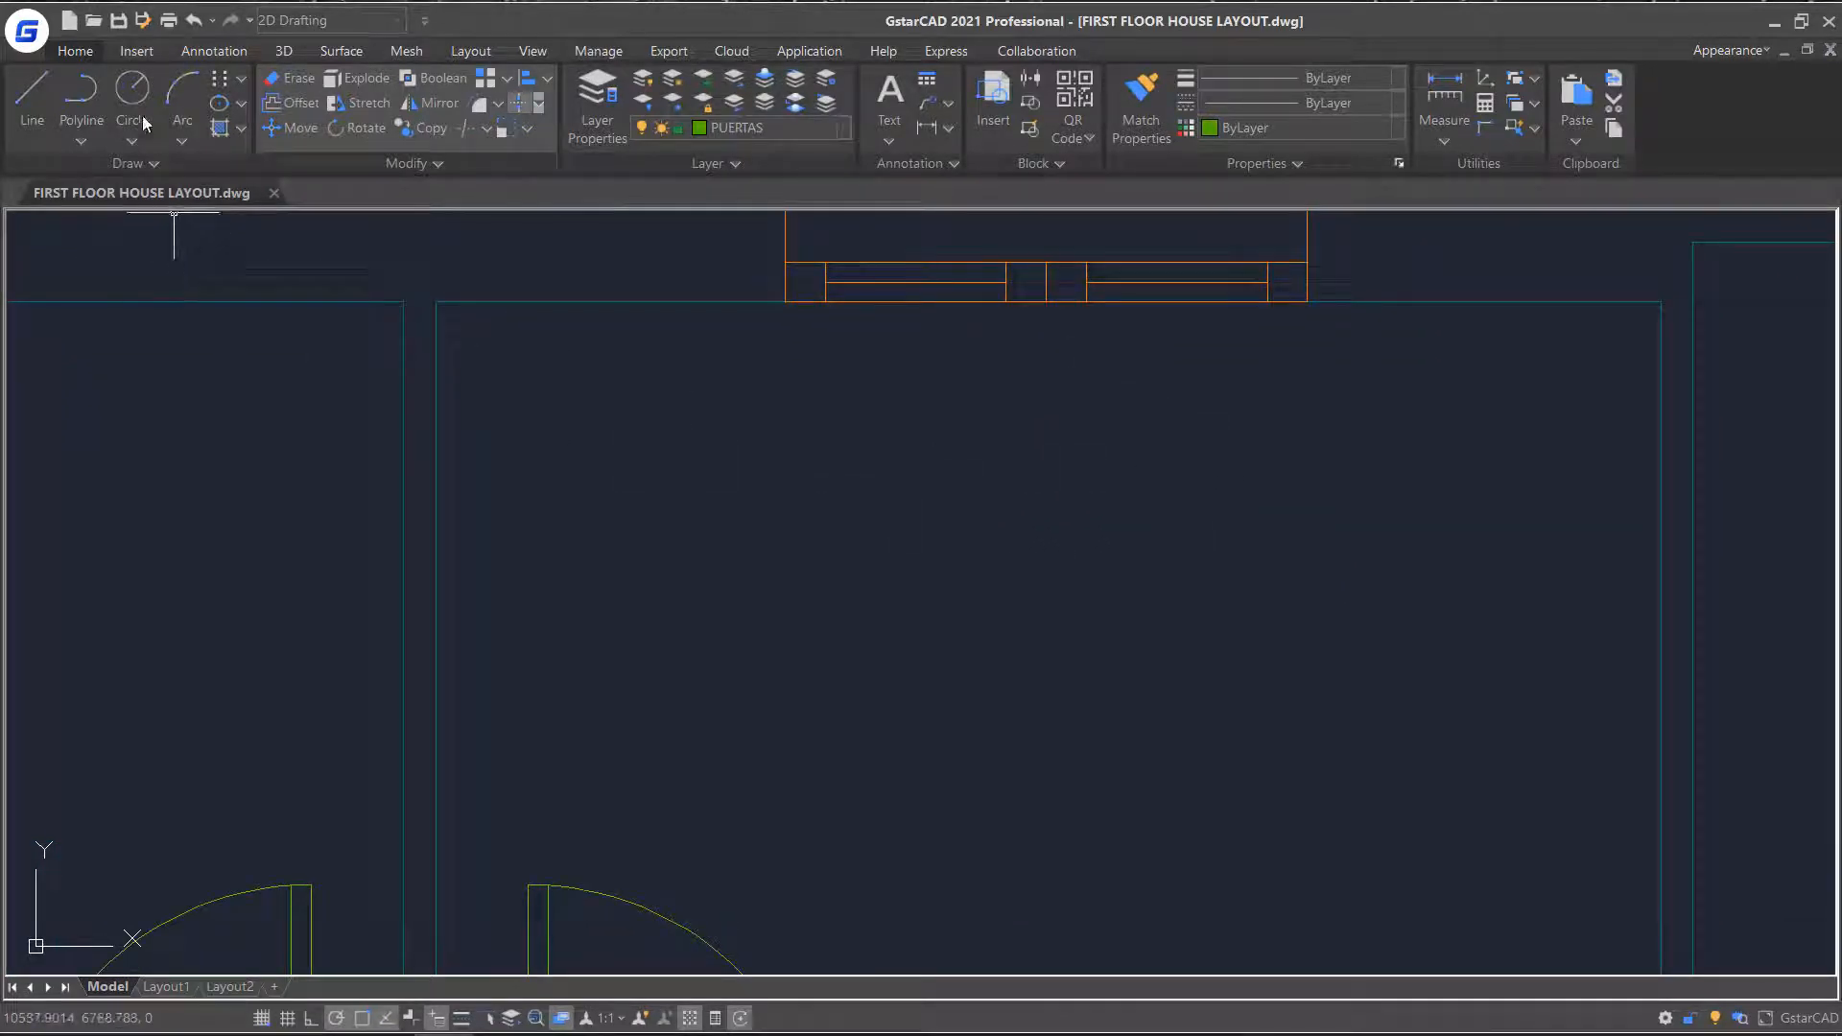
{"action": "left_click", "coordinate": [128, 89]}
{"action": "left_click", "coordinate": [712, 630]}
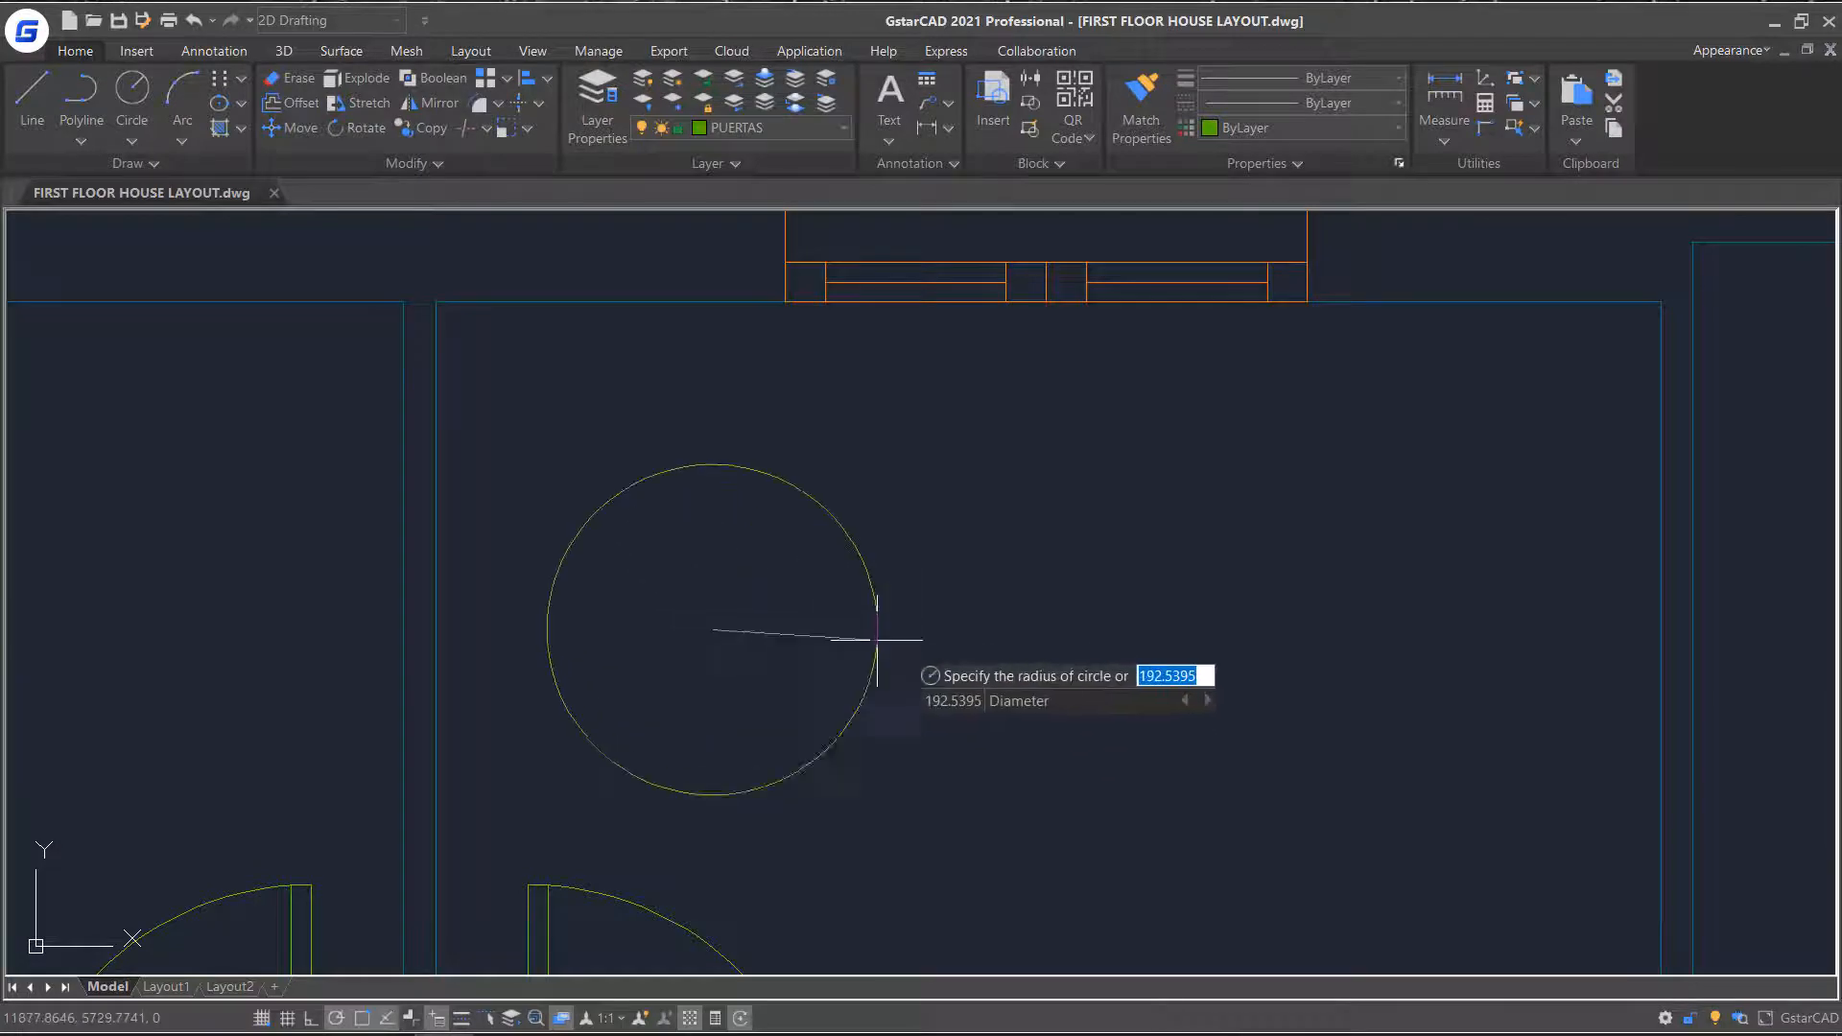
{"action": "left_click", "coordinate": [910, 640]}
Break the circle between a point near its top and its bottom point, removing the left half.
{"action": "left_click", "coordinate": [539, 103]}
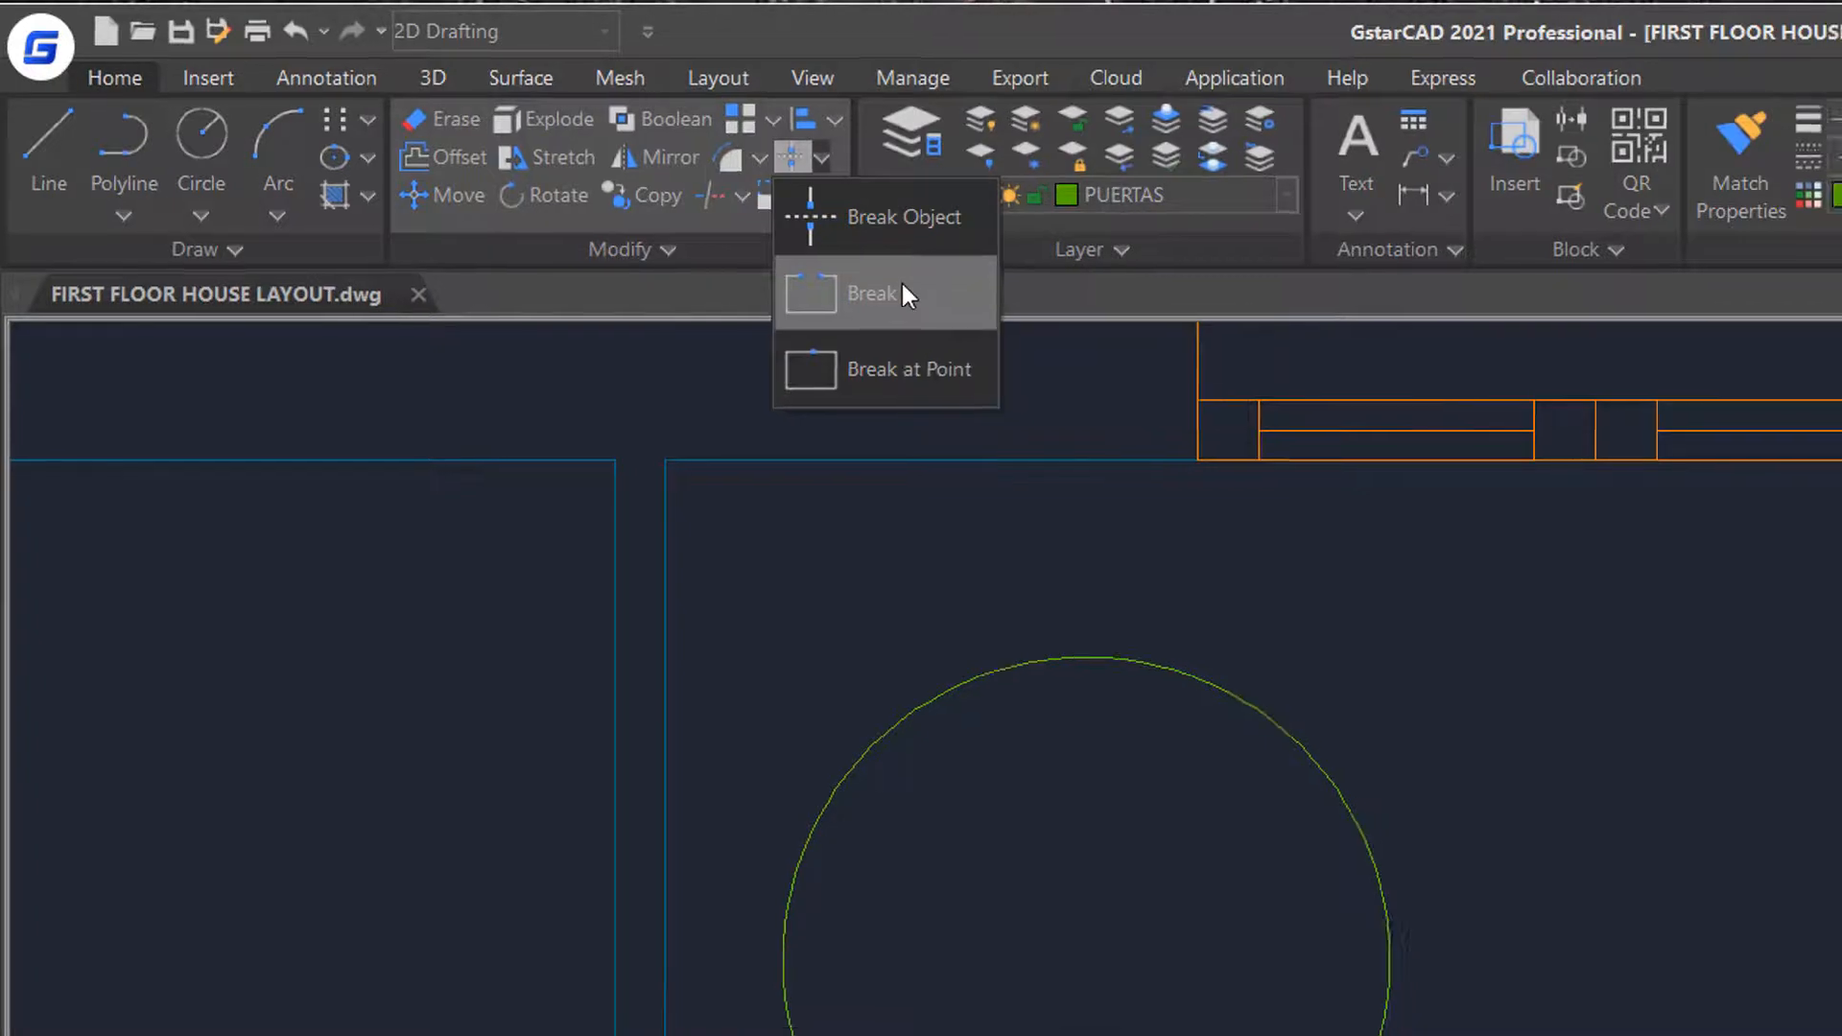
{"action": "left_click", "coordinate": [902, 284]}
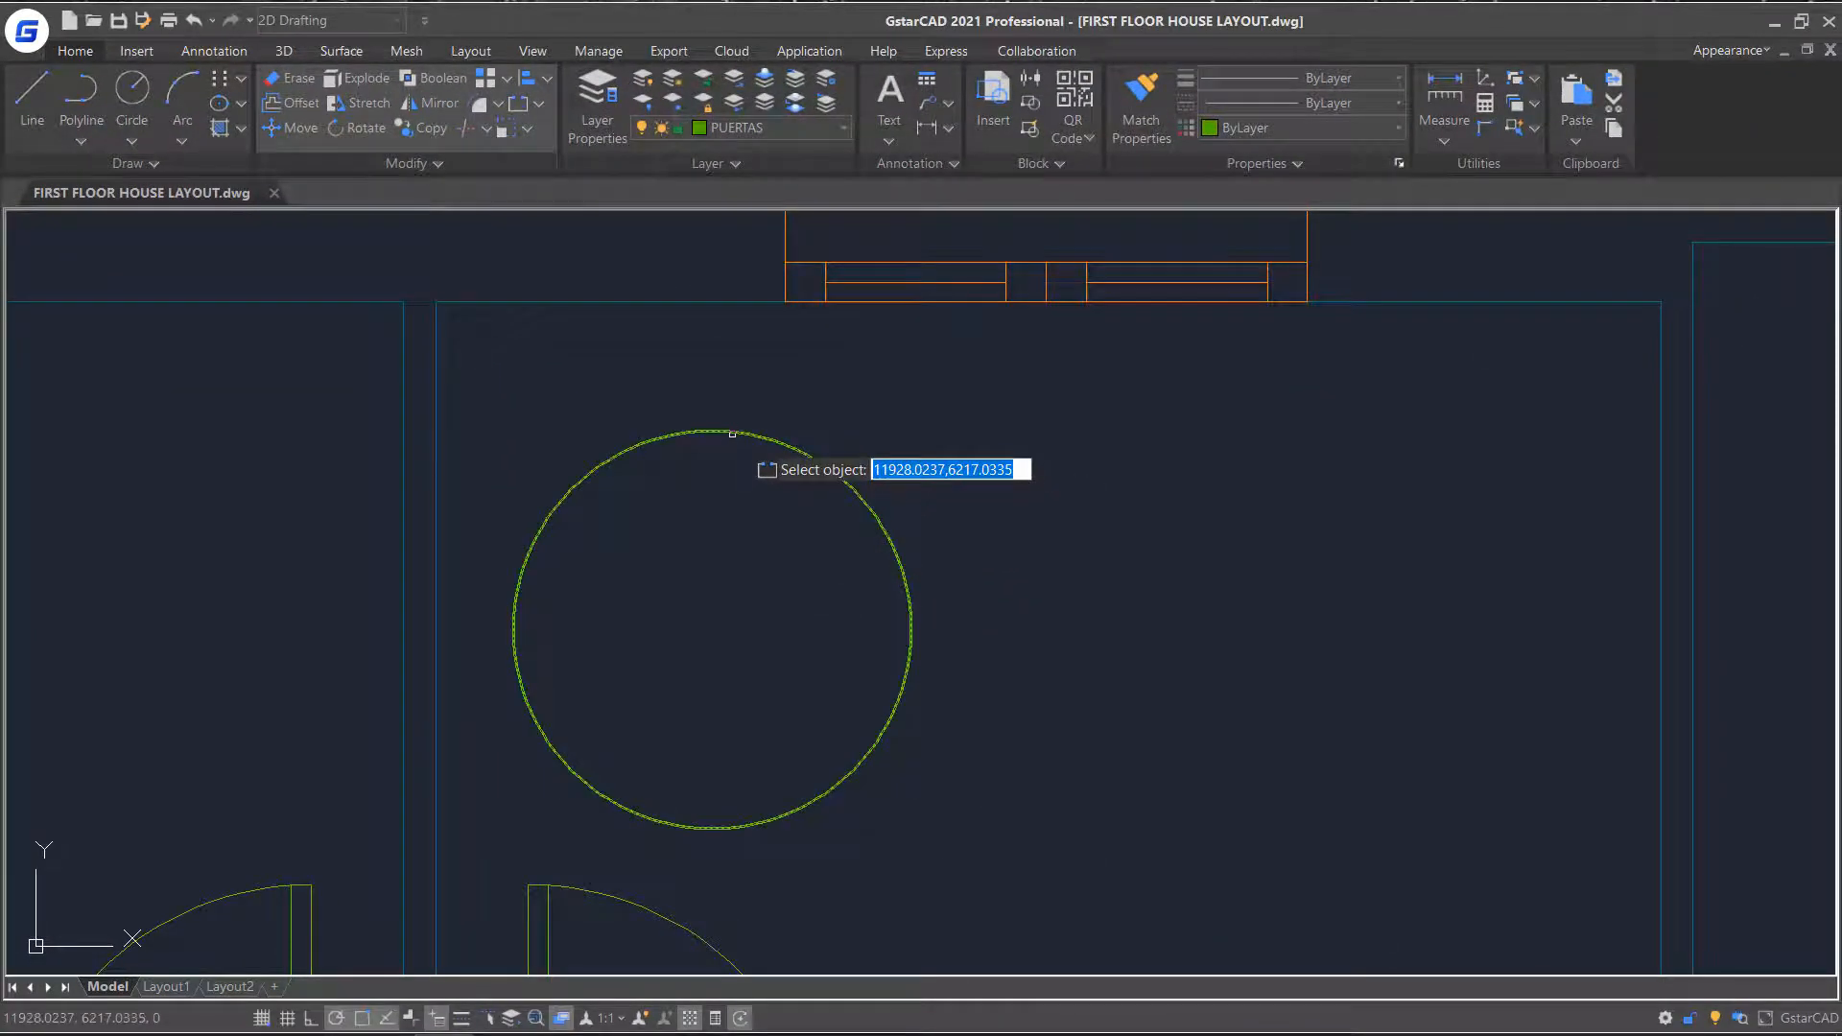
{"action": "left_click", "coordinate": [733, 435]}
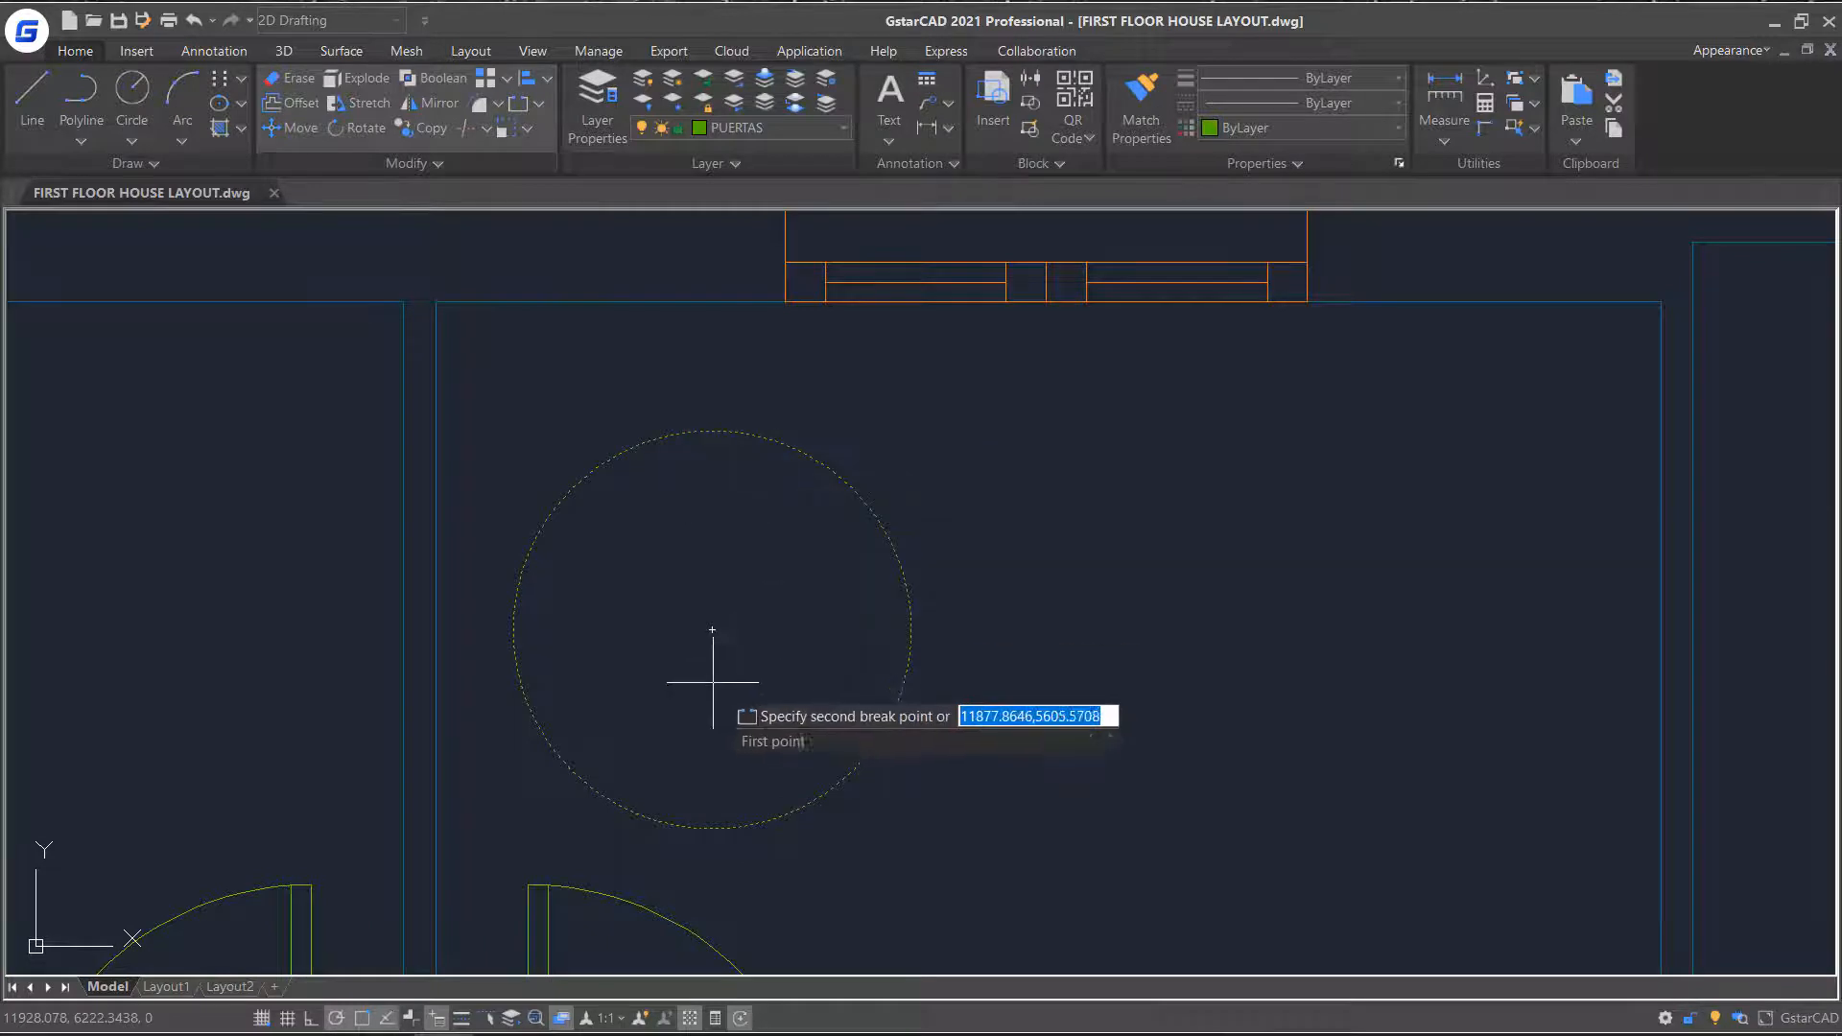
{"action": "left_click", "coordinate": [711, 827]}
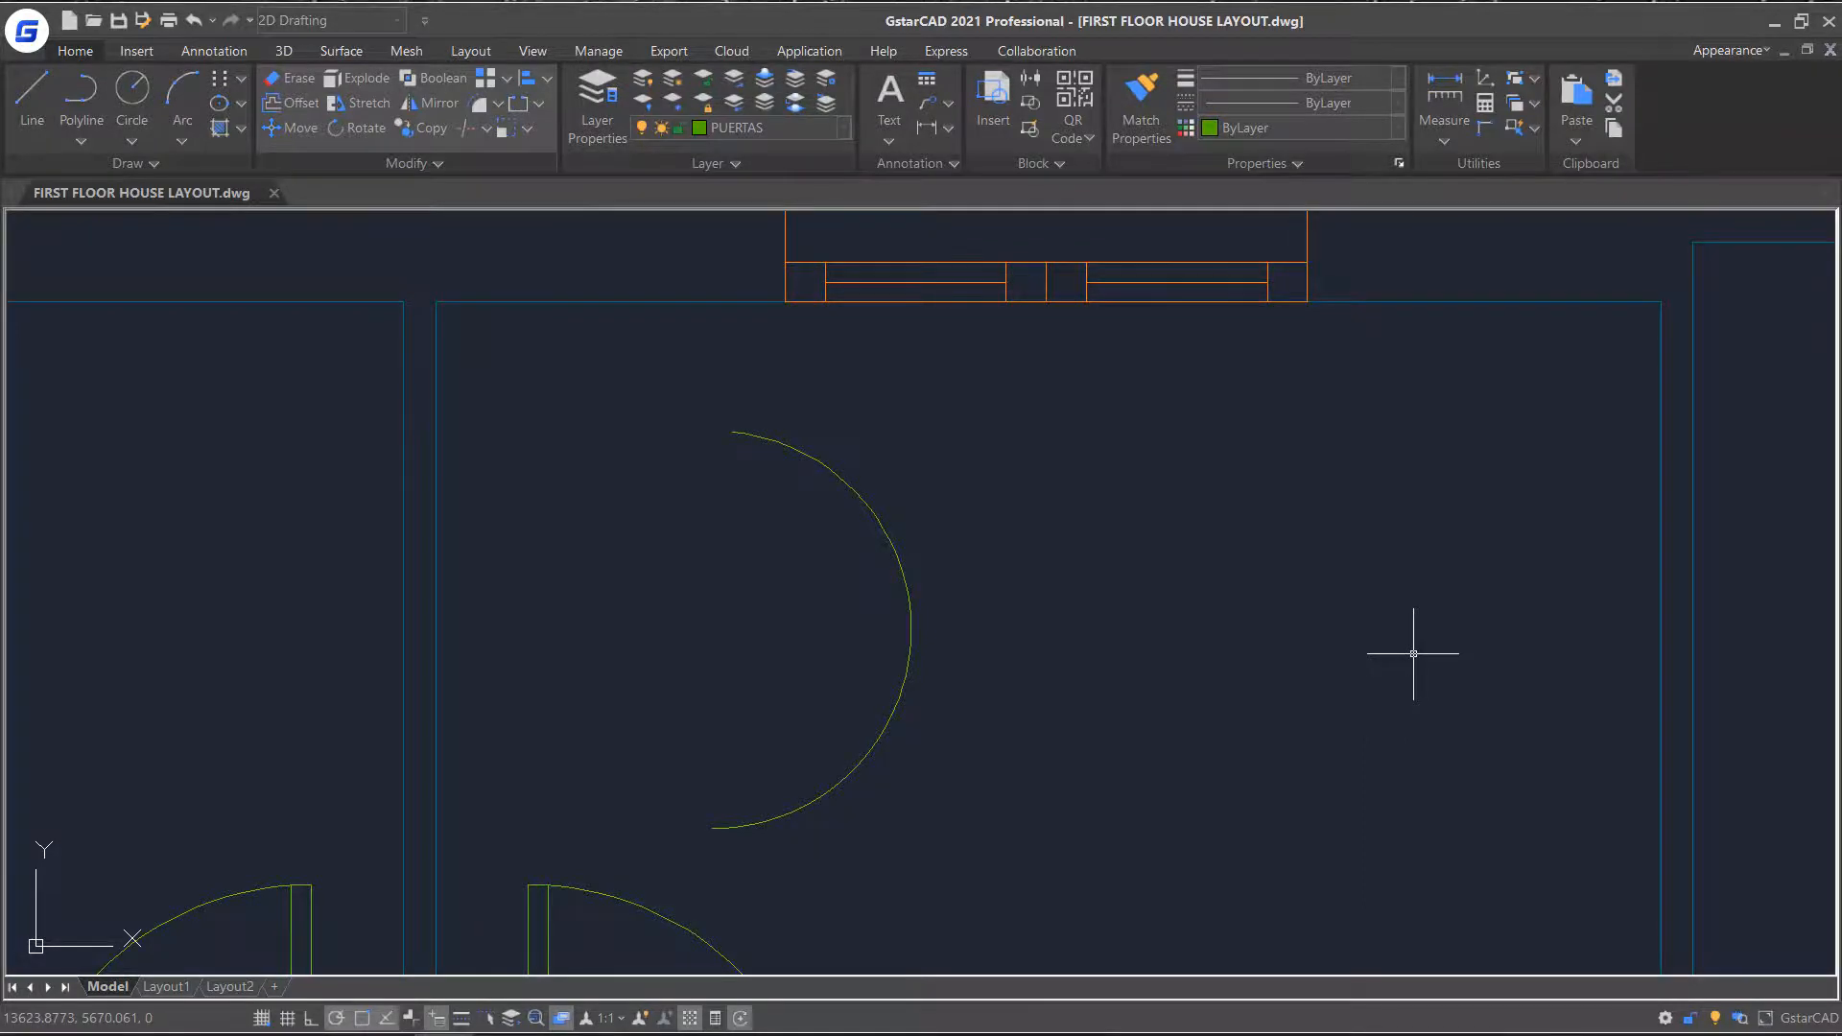
Split the remaining arc with Break at Point at its rightmost point and delete both pieces.
{"action": "left_click", "coordinate": [540, 103]}
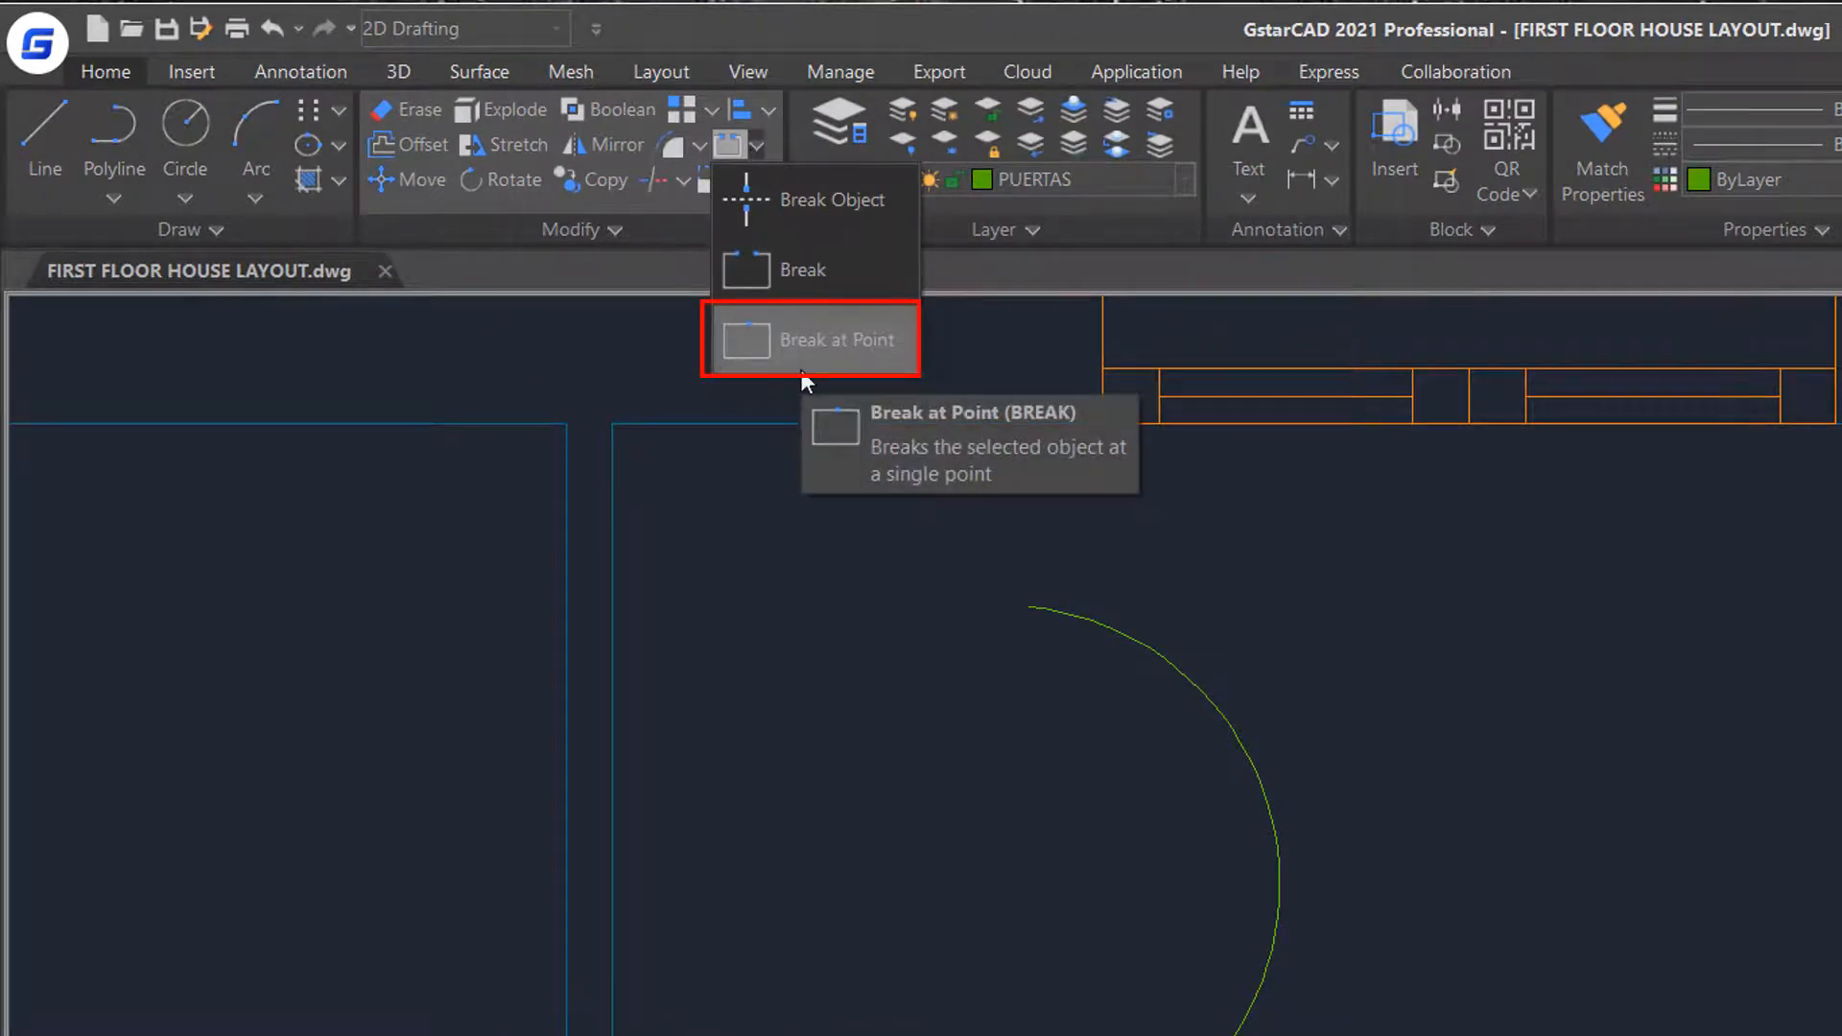
{"action": "left_click", "coordinate": [804, 380]}
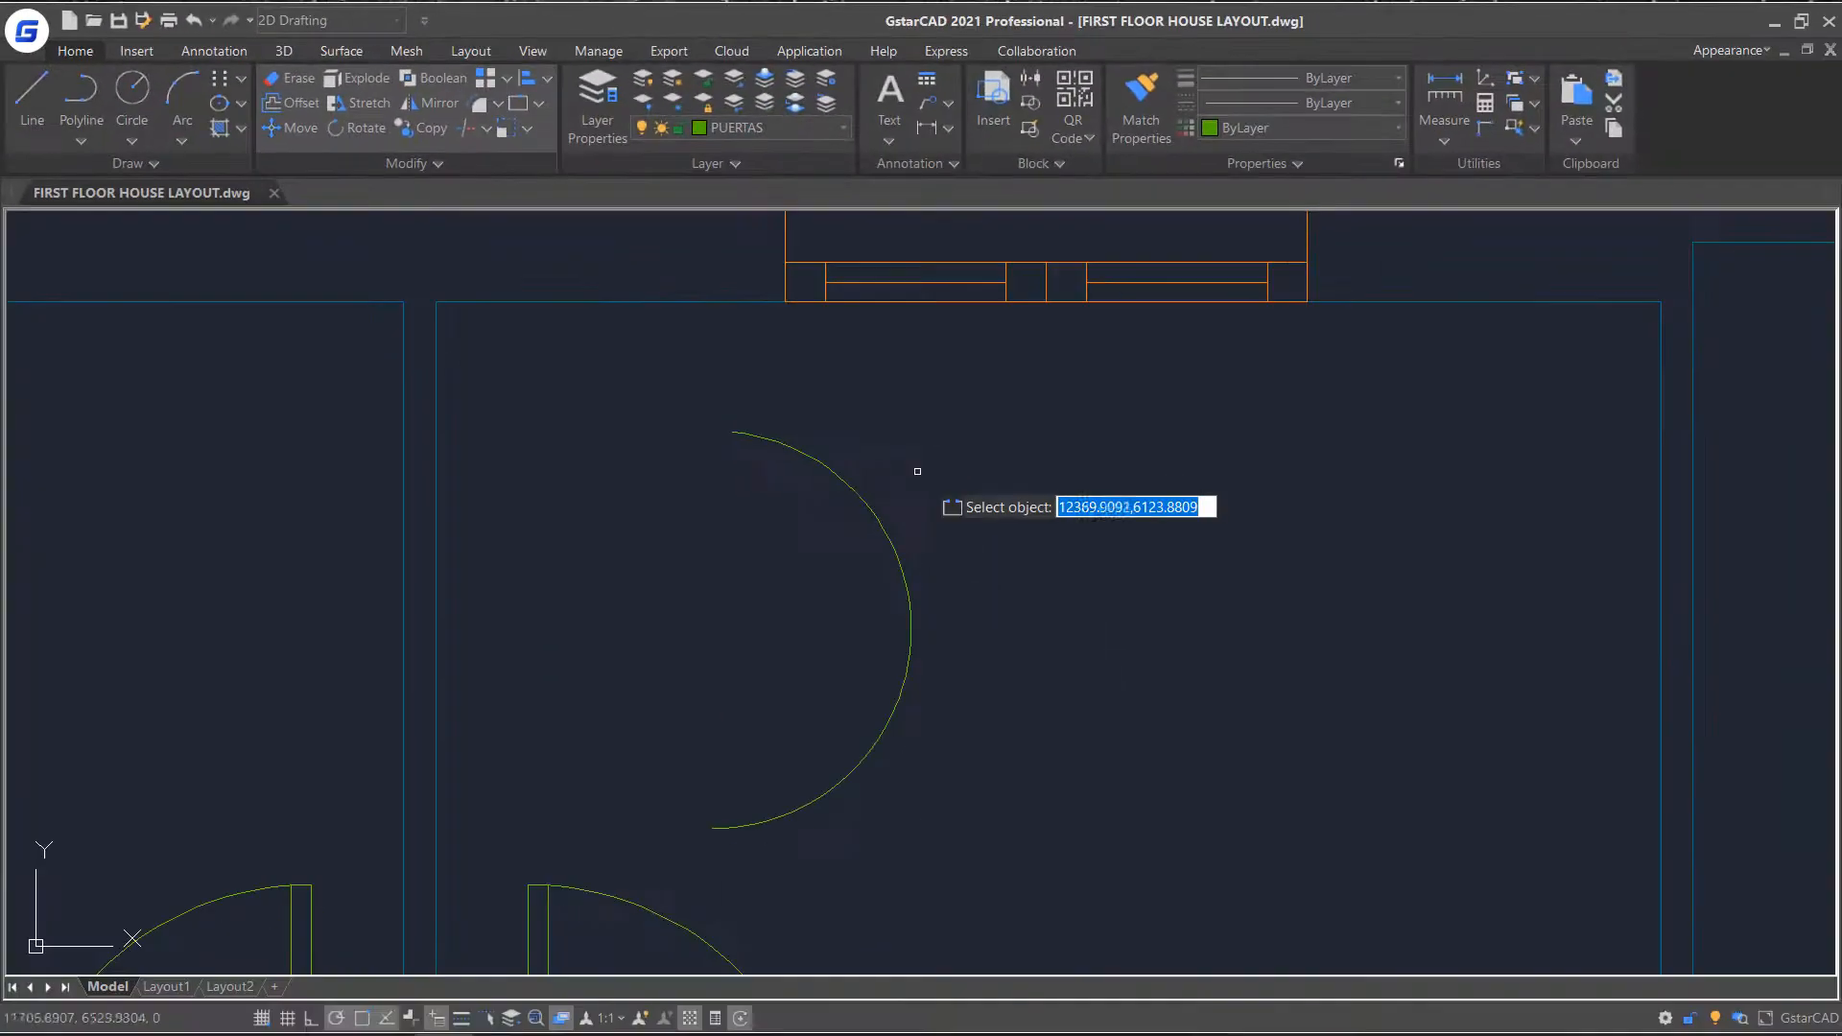
{"action": "left_click", "coordinate": [838, 472]}
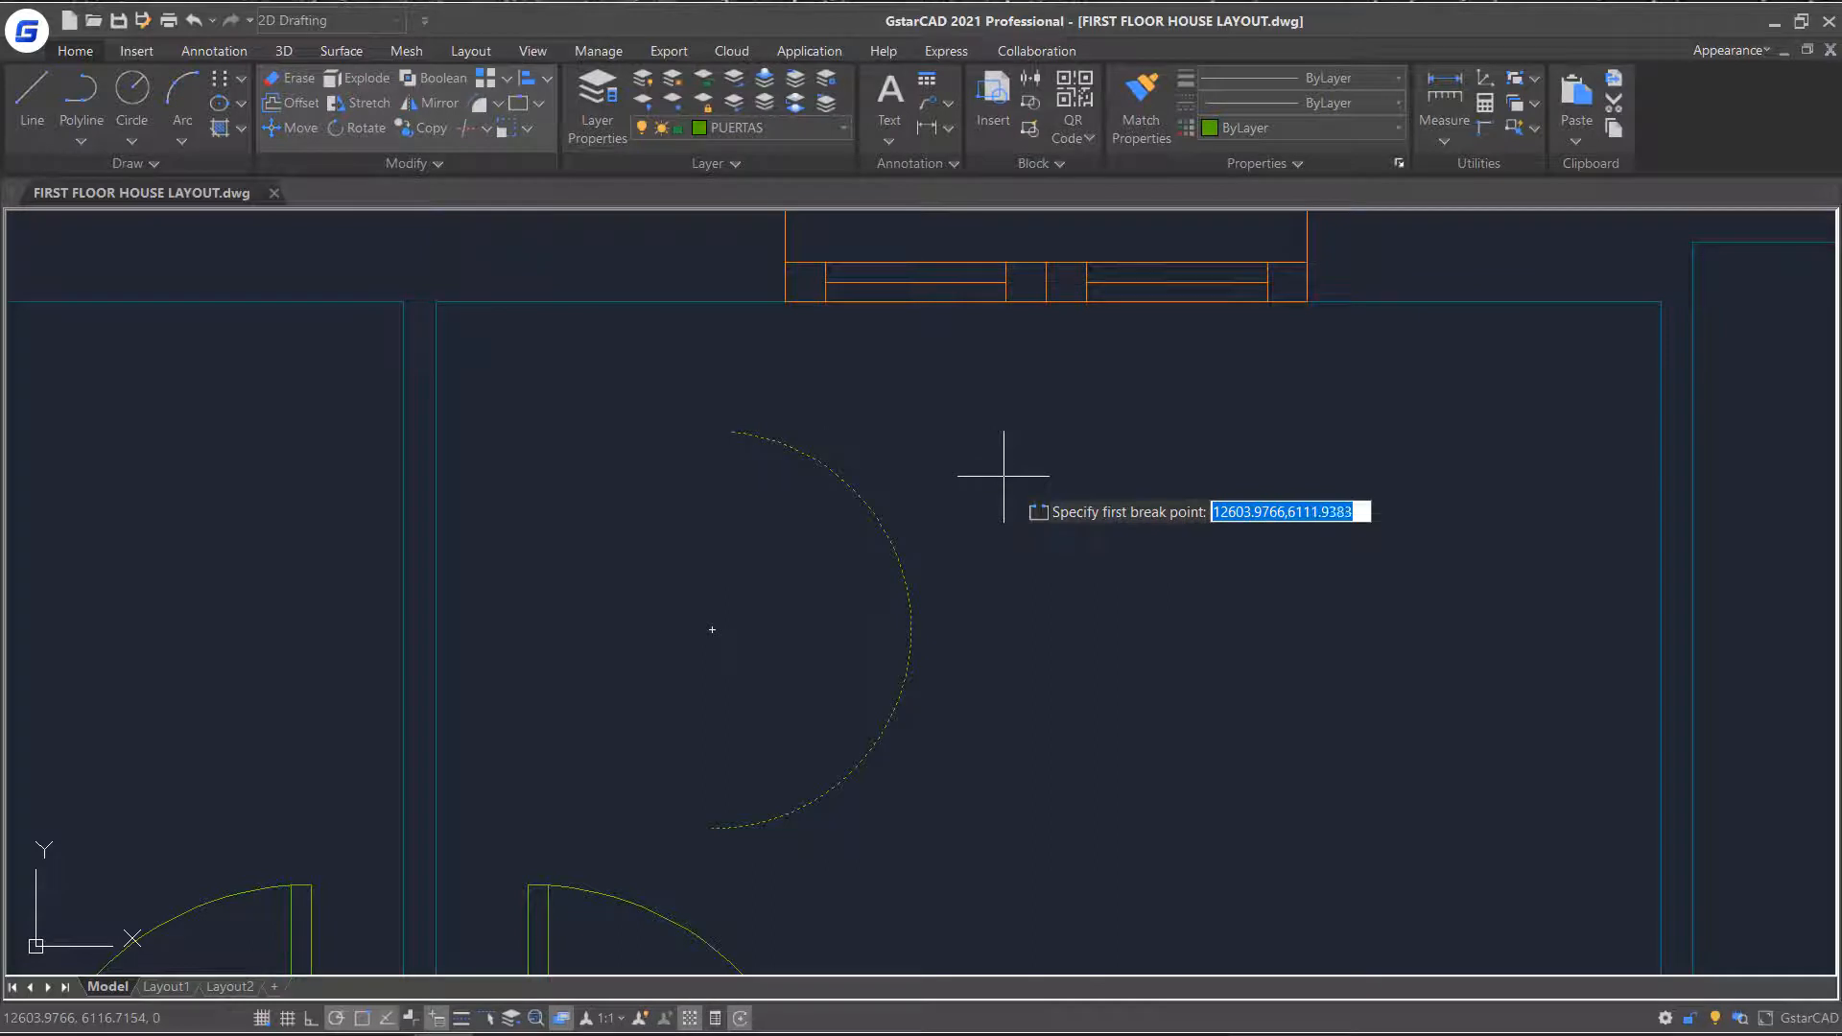
{"action": "left_click", "coordinate": [911, 639]}
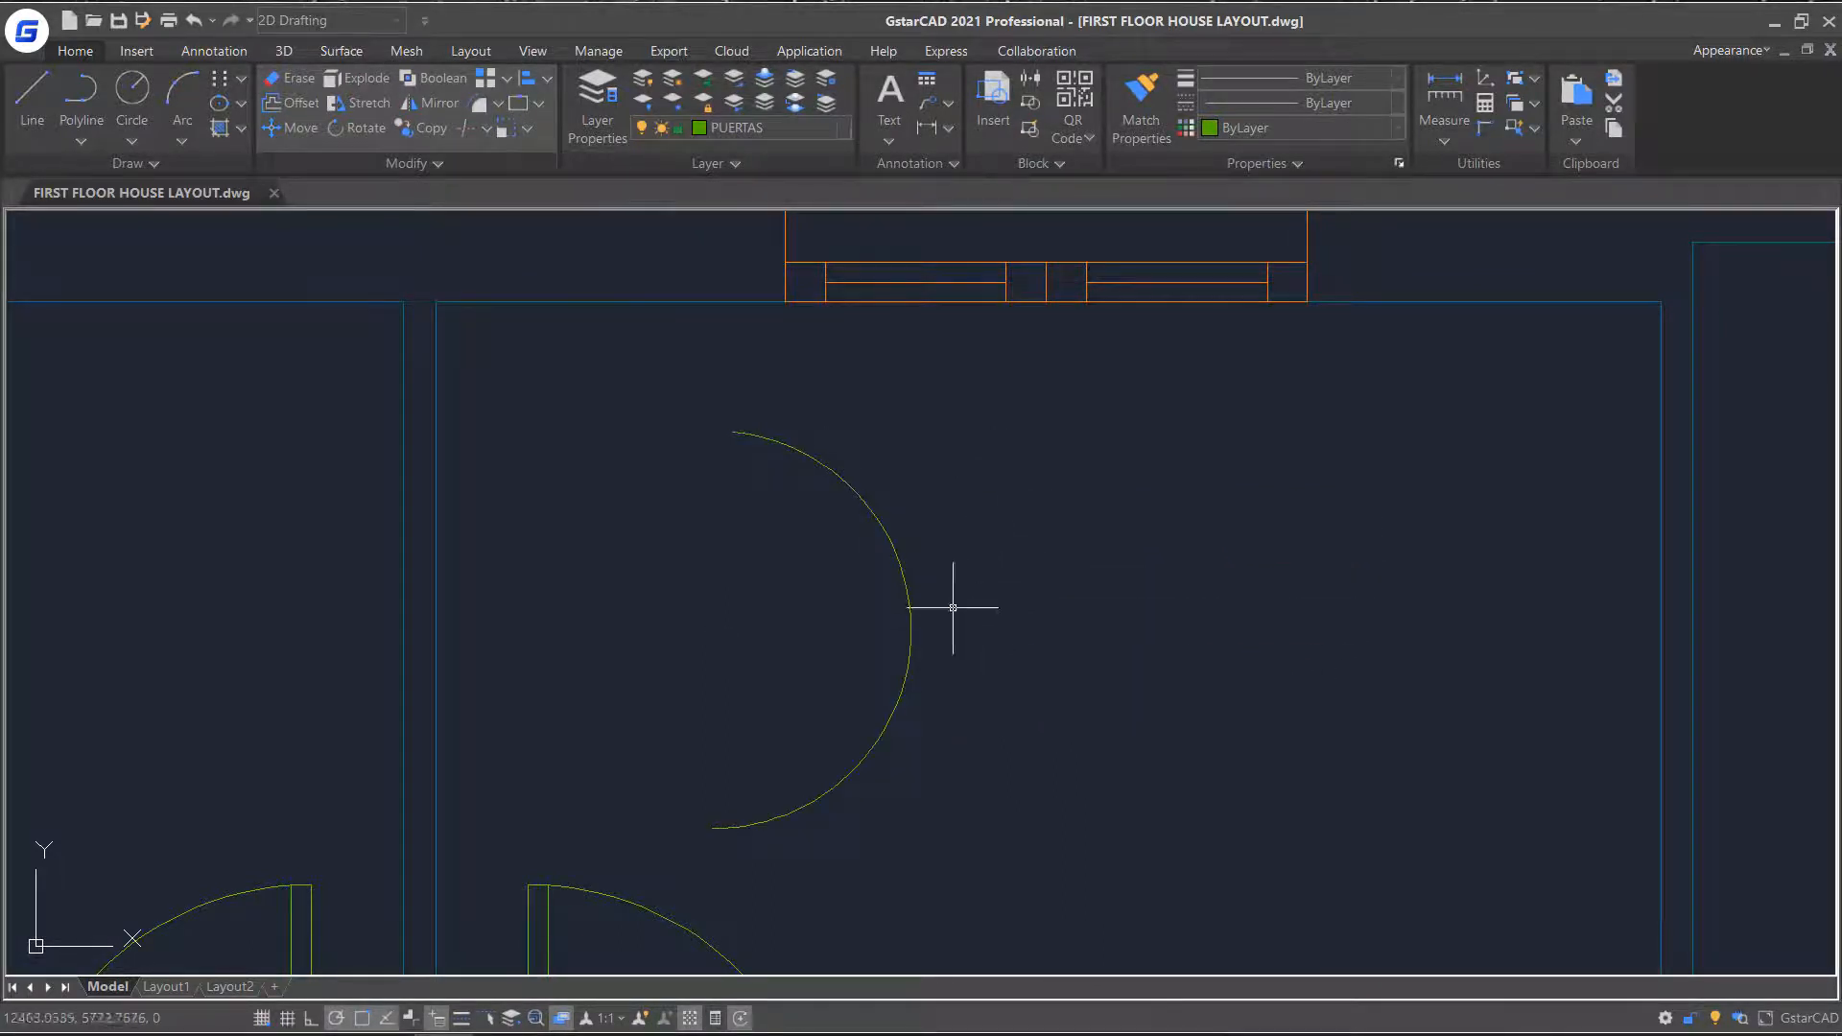
{"action": "left_click", "coordinate": [848, 482]}
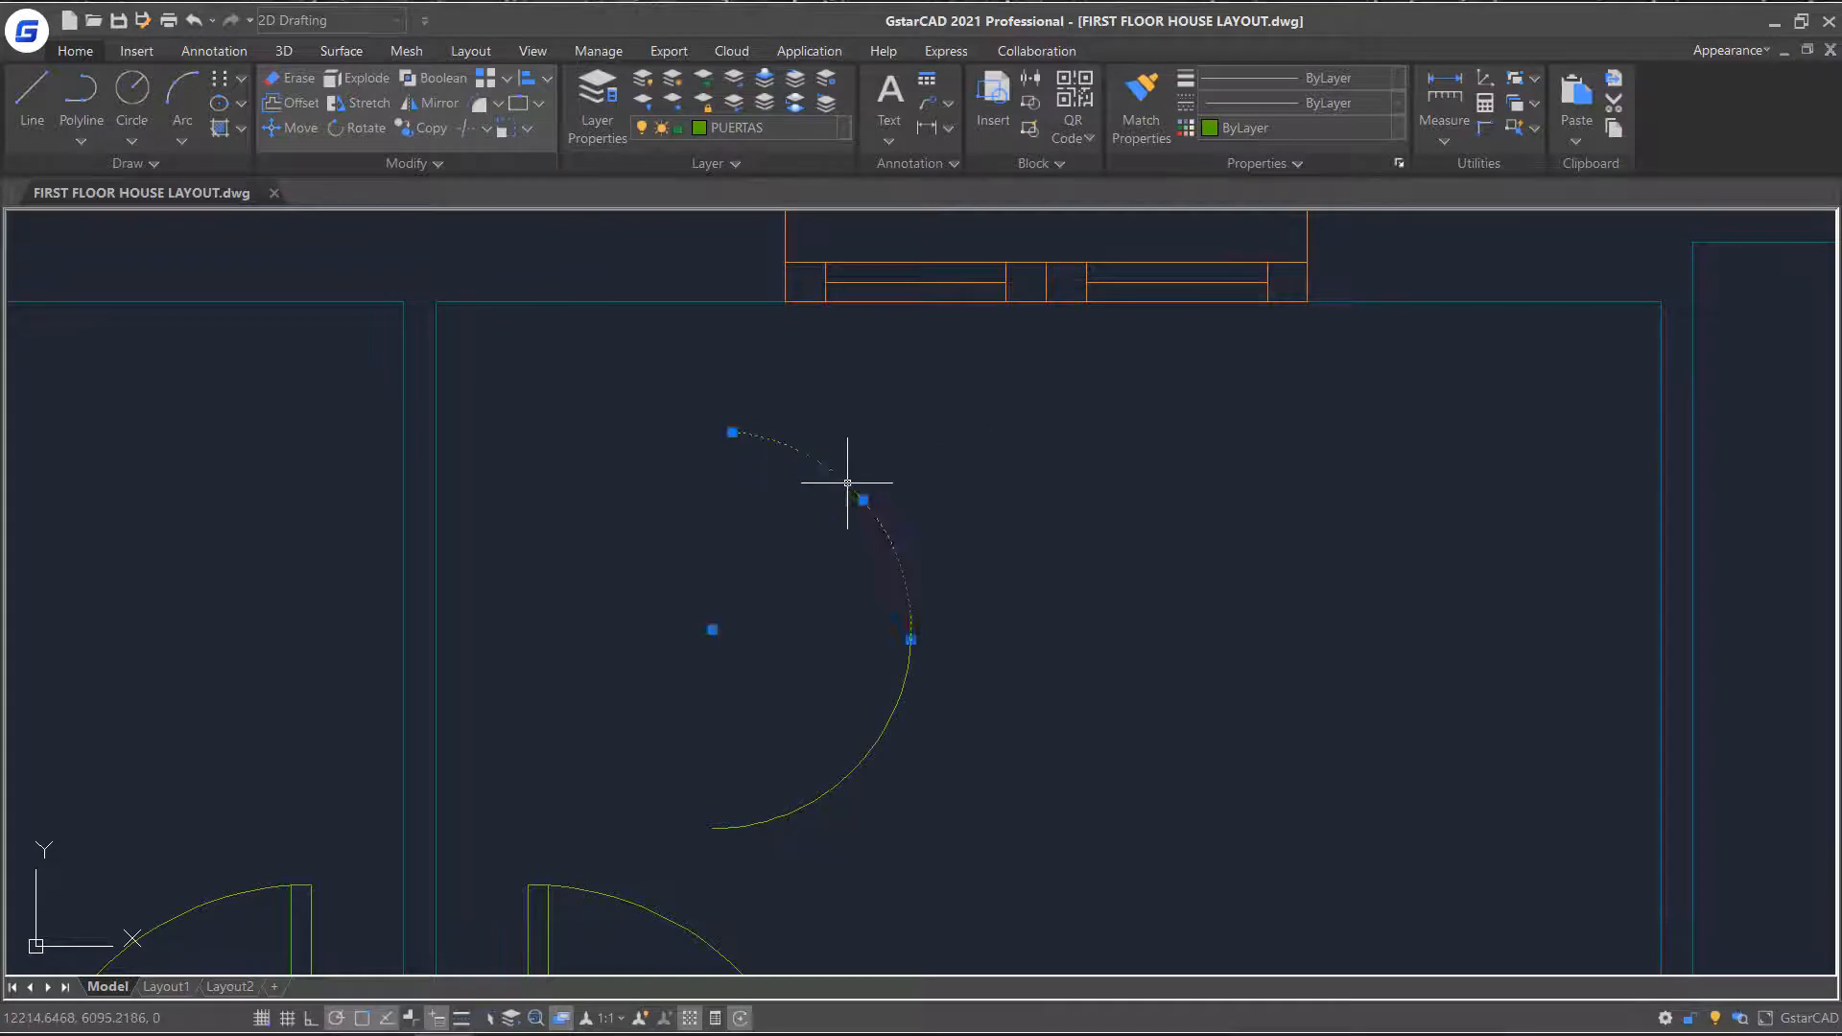
{"action": "key", "text": "Delete"}
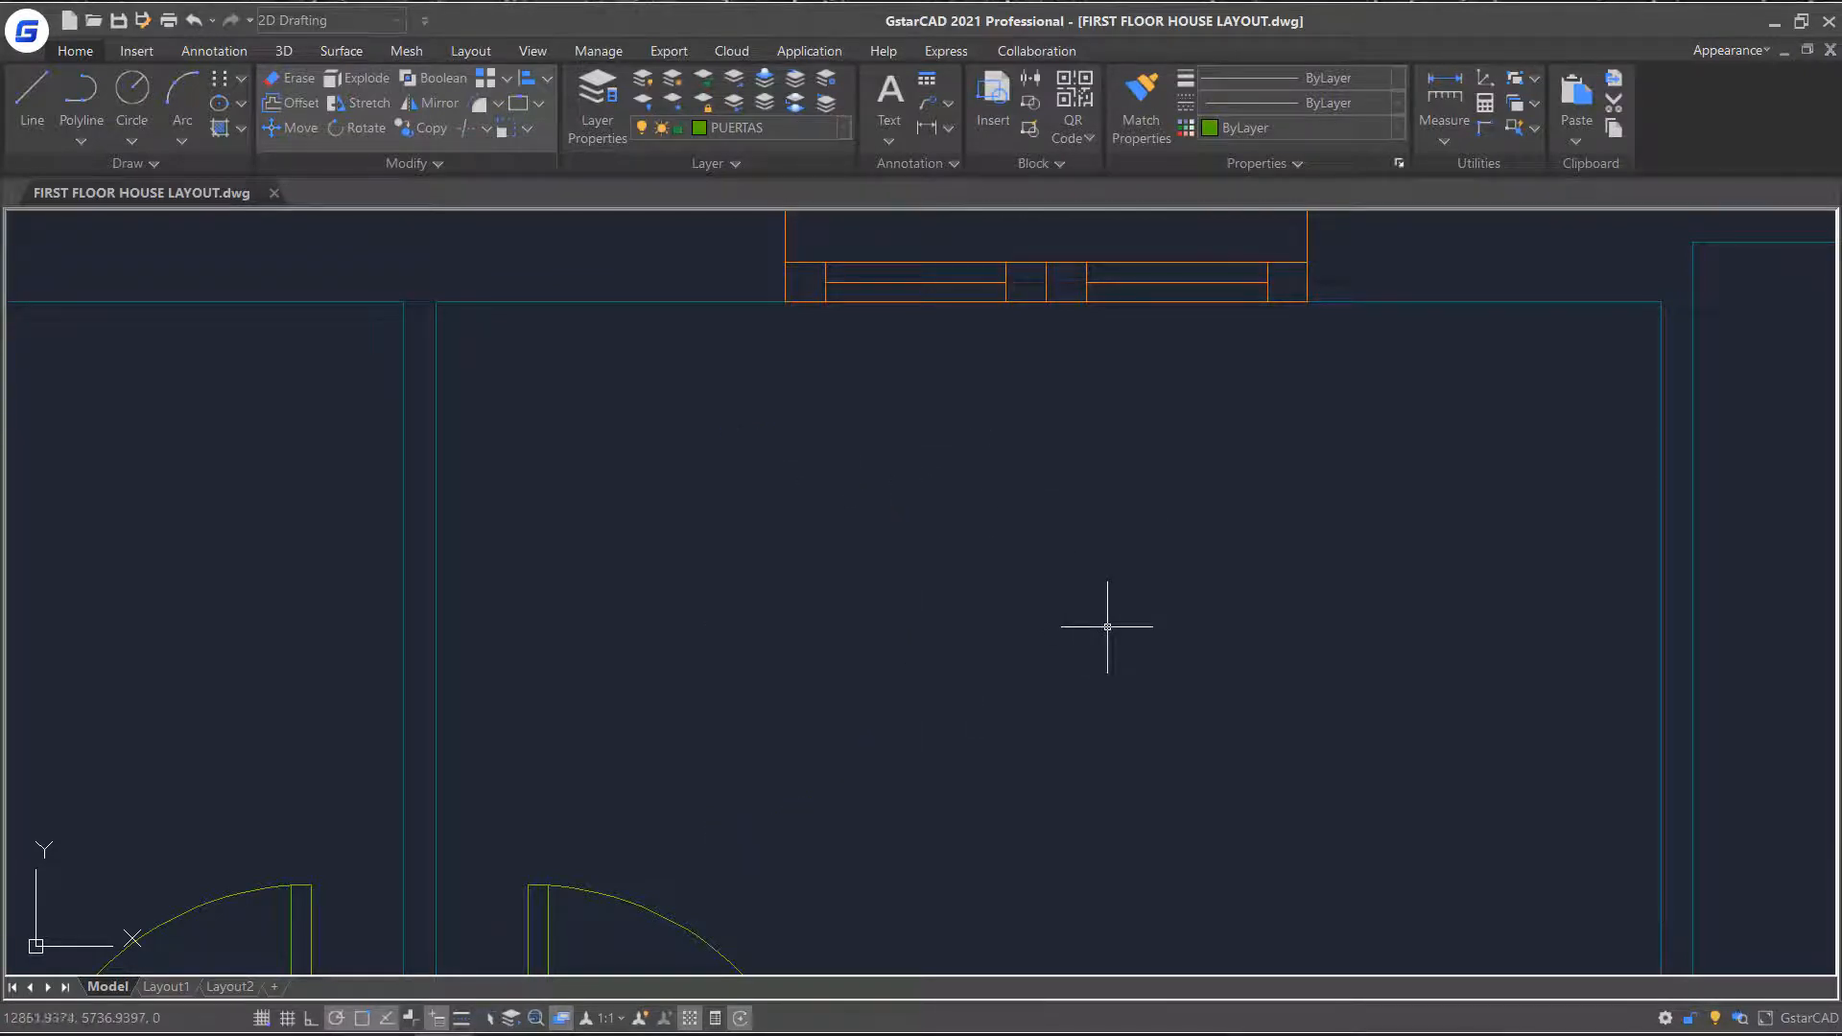
Join the window's two separate horizontal pane lines into one continuous line with the Join command.
{"action": "scroll", "coordinate": [1107, 626], "scroll_direction": "down", "scroll_amount": 1}
{"action": "scroll", "coordinate": [1165, 370], "scroll_direction": "up", "scroll_amount": 3}
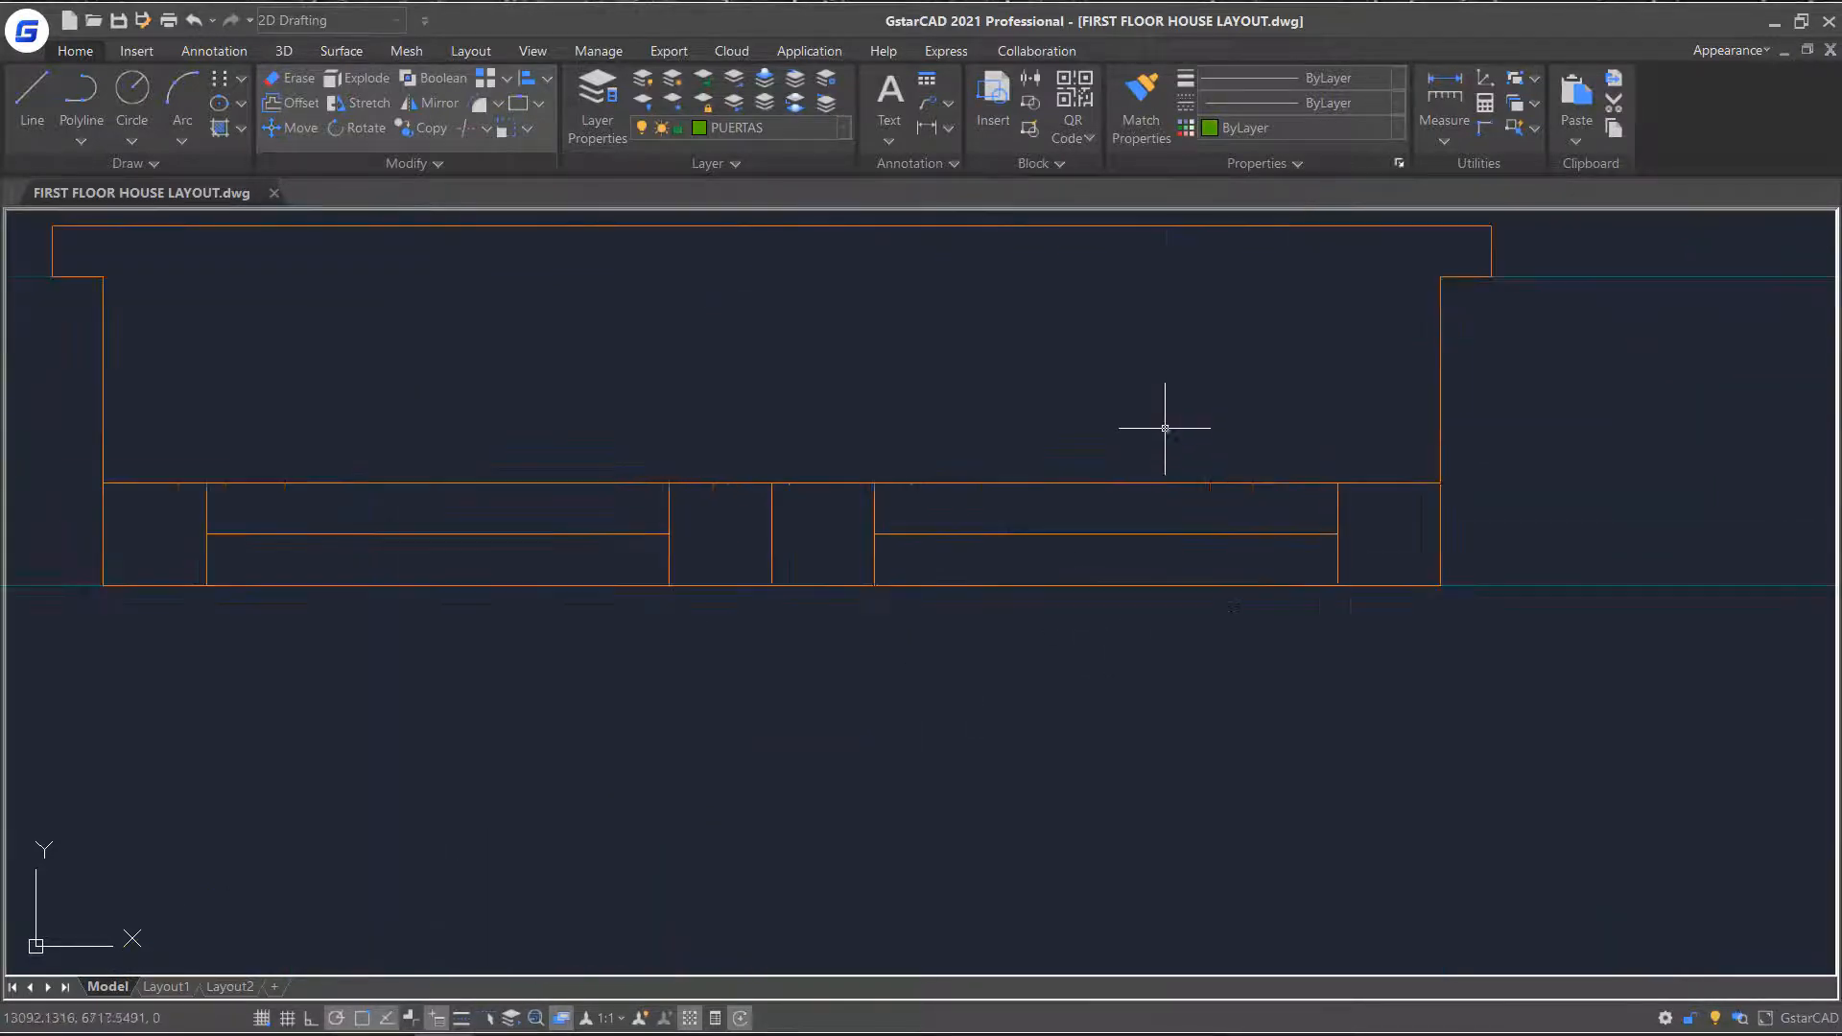
{"action": "middle_click_drag", "start_coordinate": [1086, 423], "coordinate": [1135, 481]}
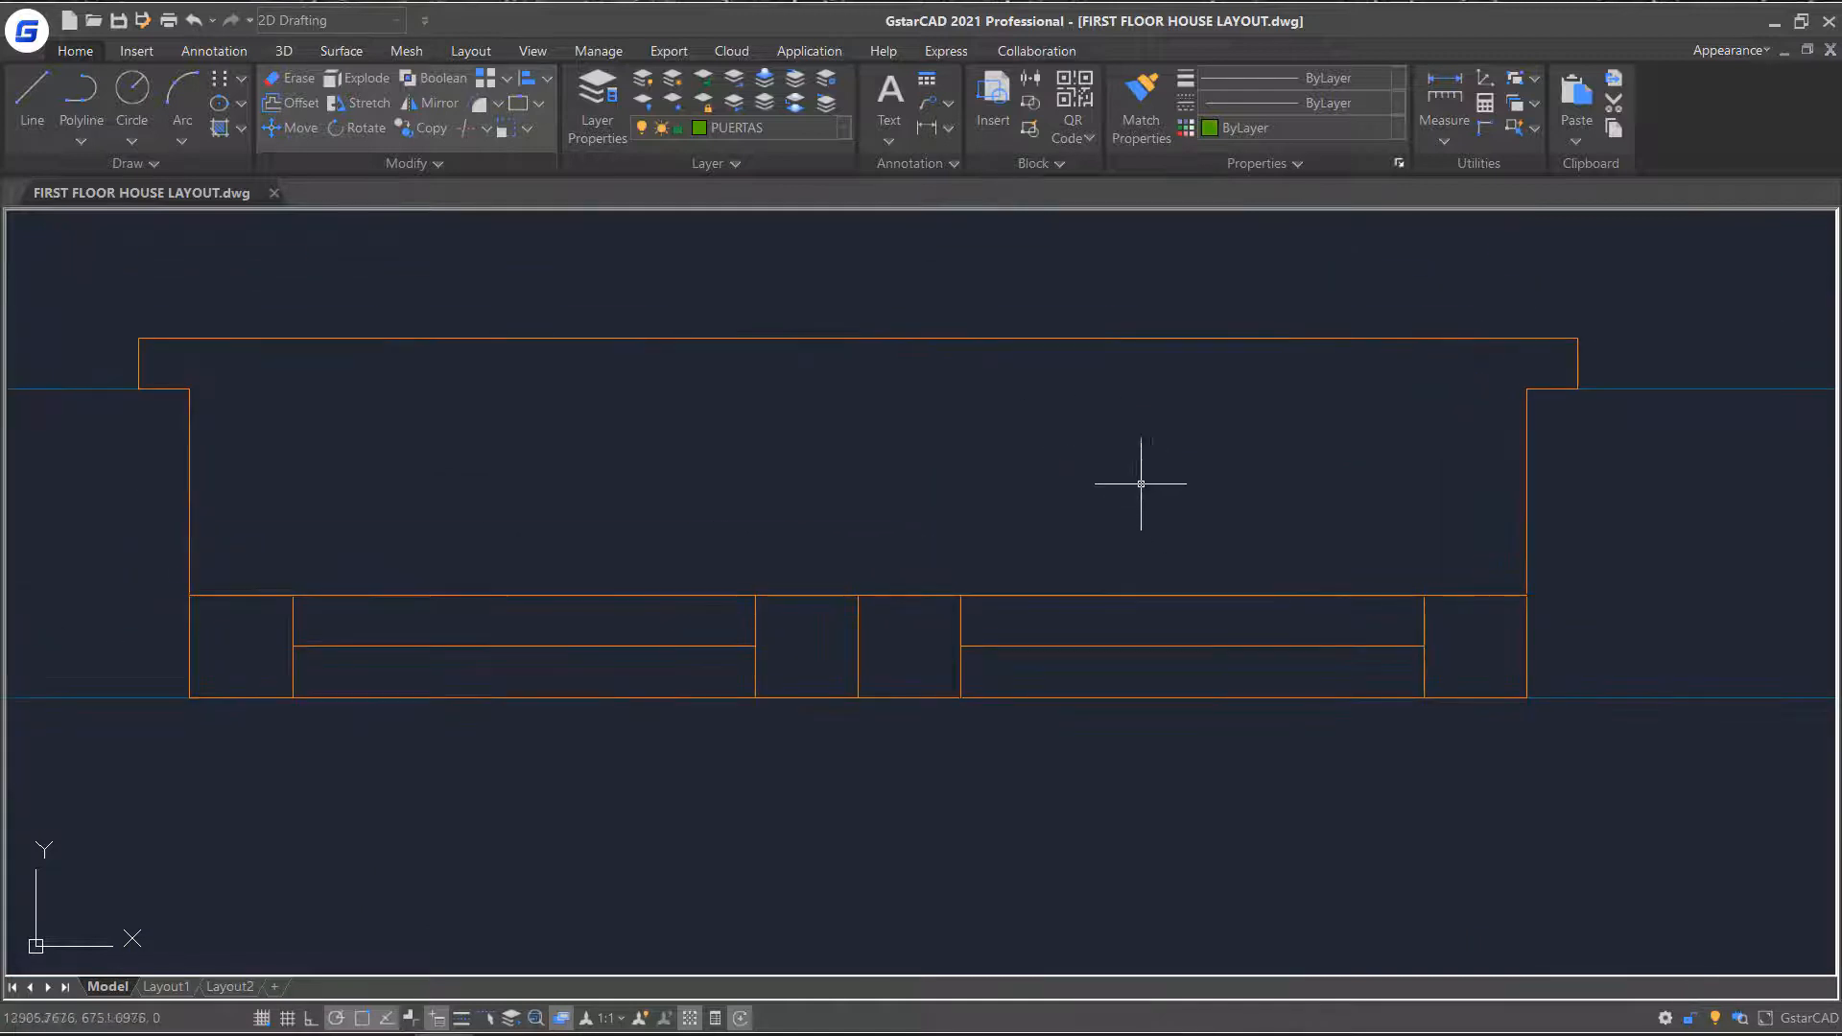
{"action": "left_click", "coordinate": [439, 165]}
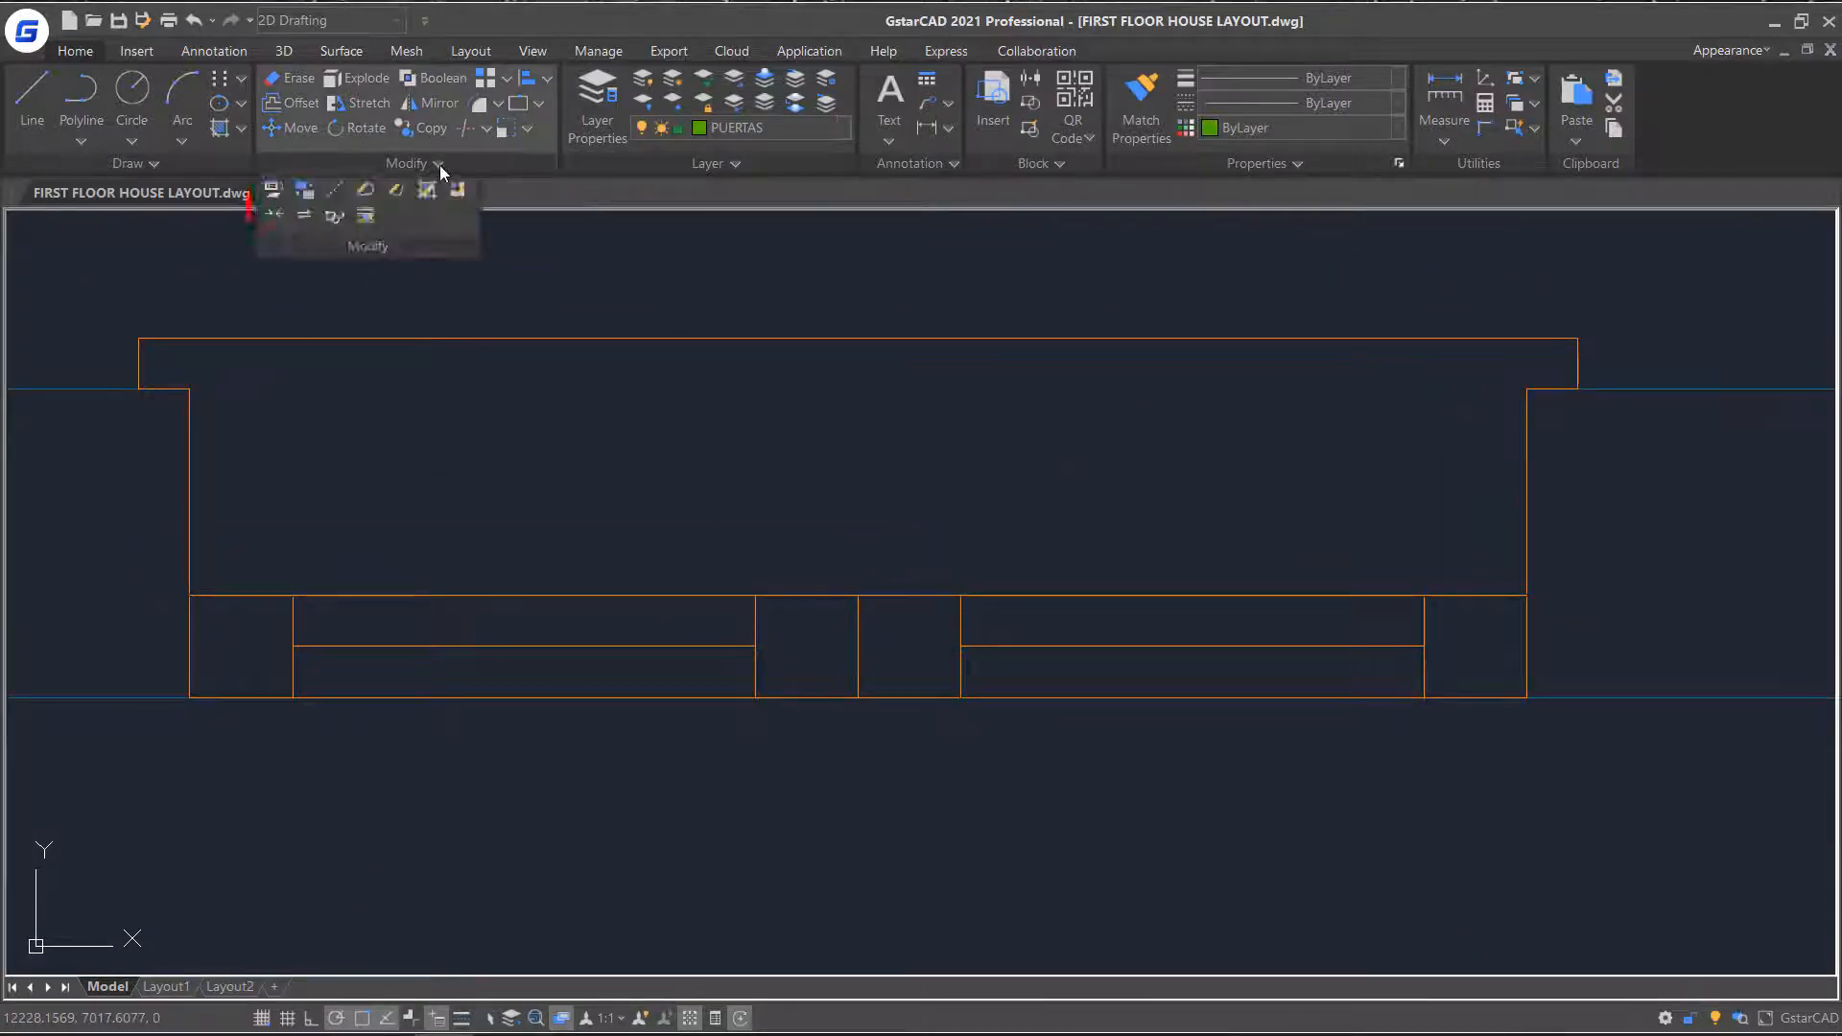
{"action": "left_click", "coordinate": [277, 220]}
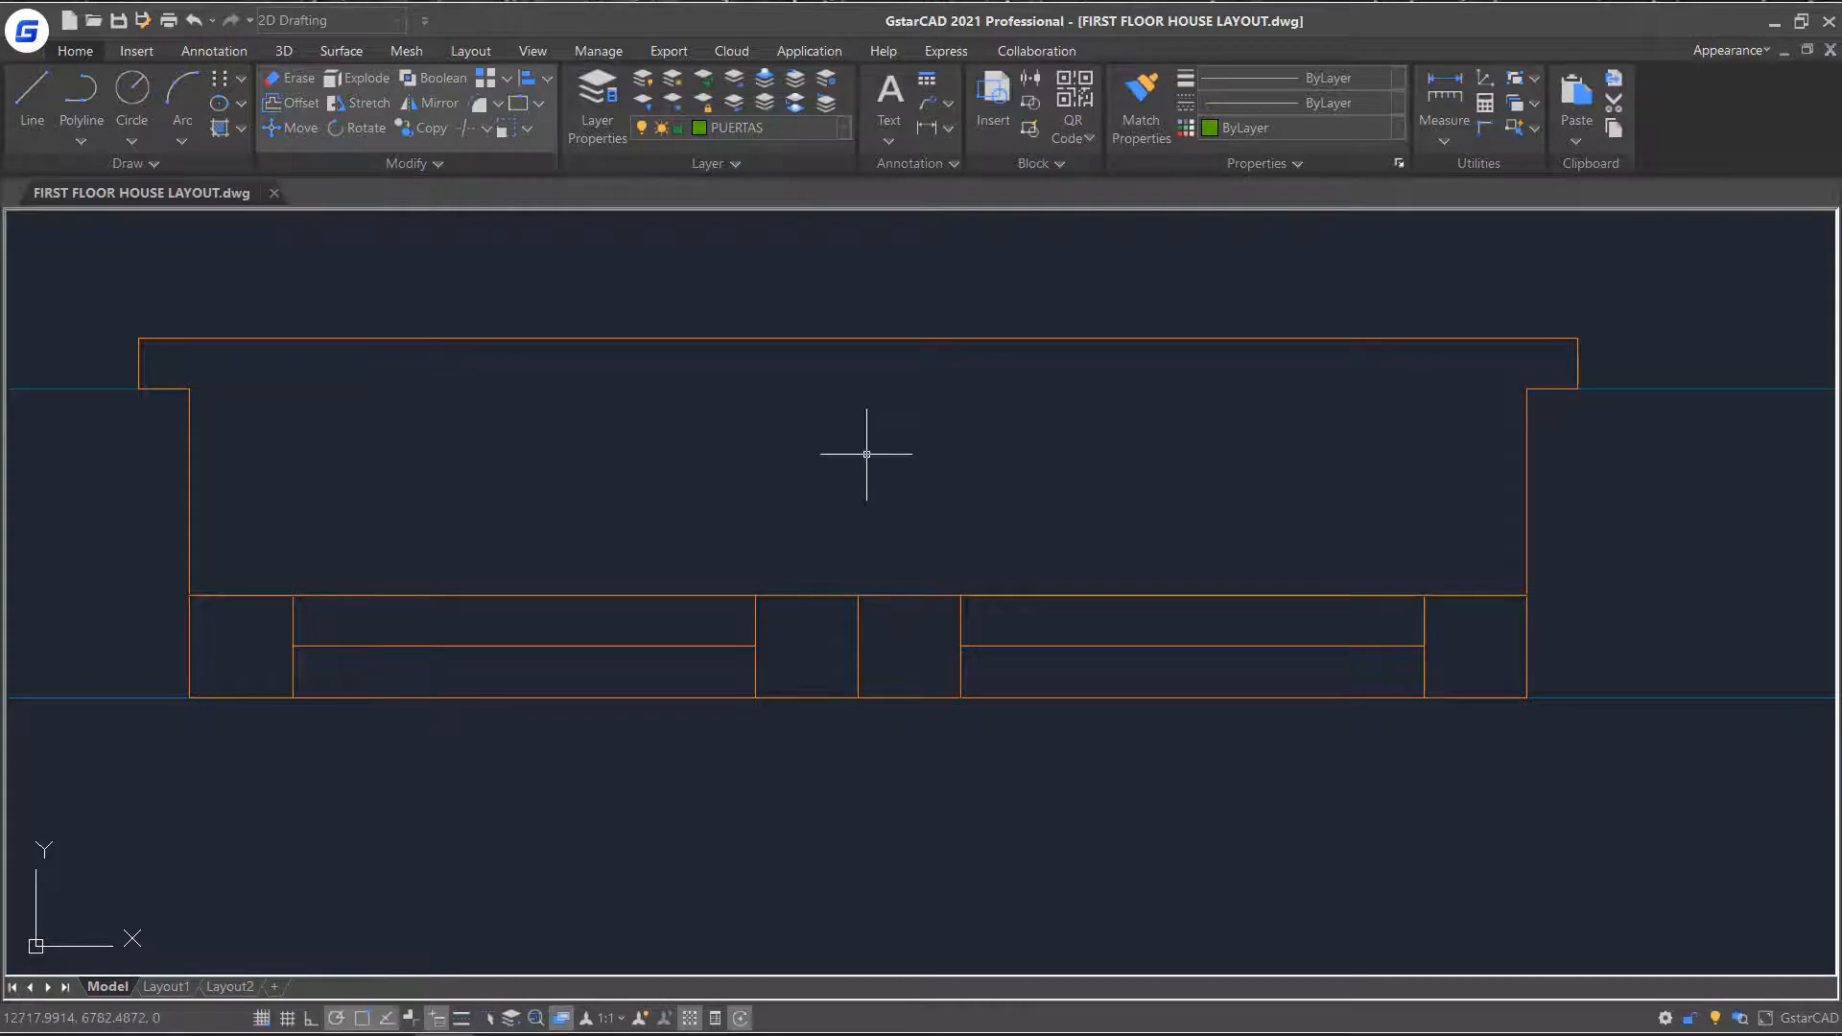
{"action": "type", "text": "join"}
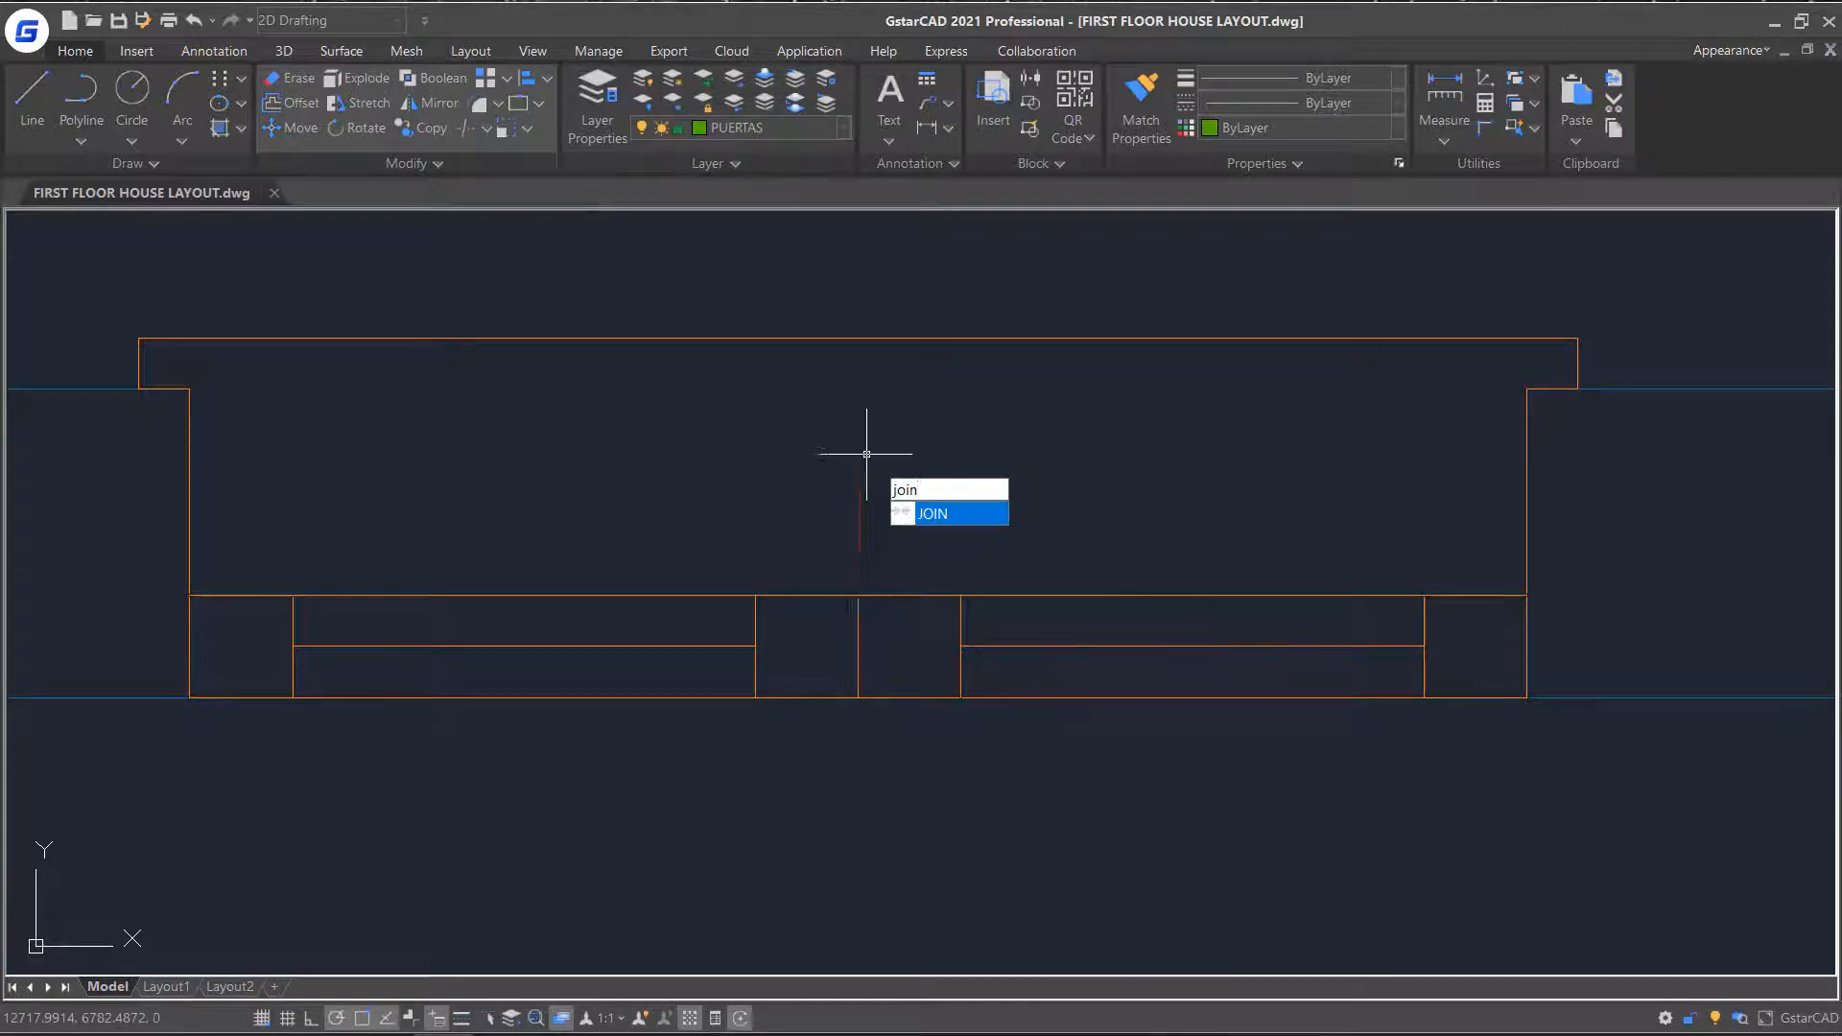
{"action": "key", "text": "Return"}
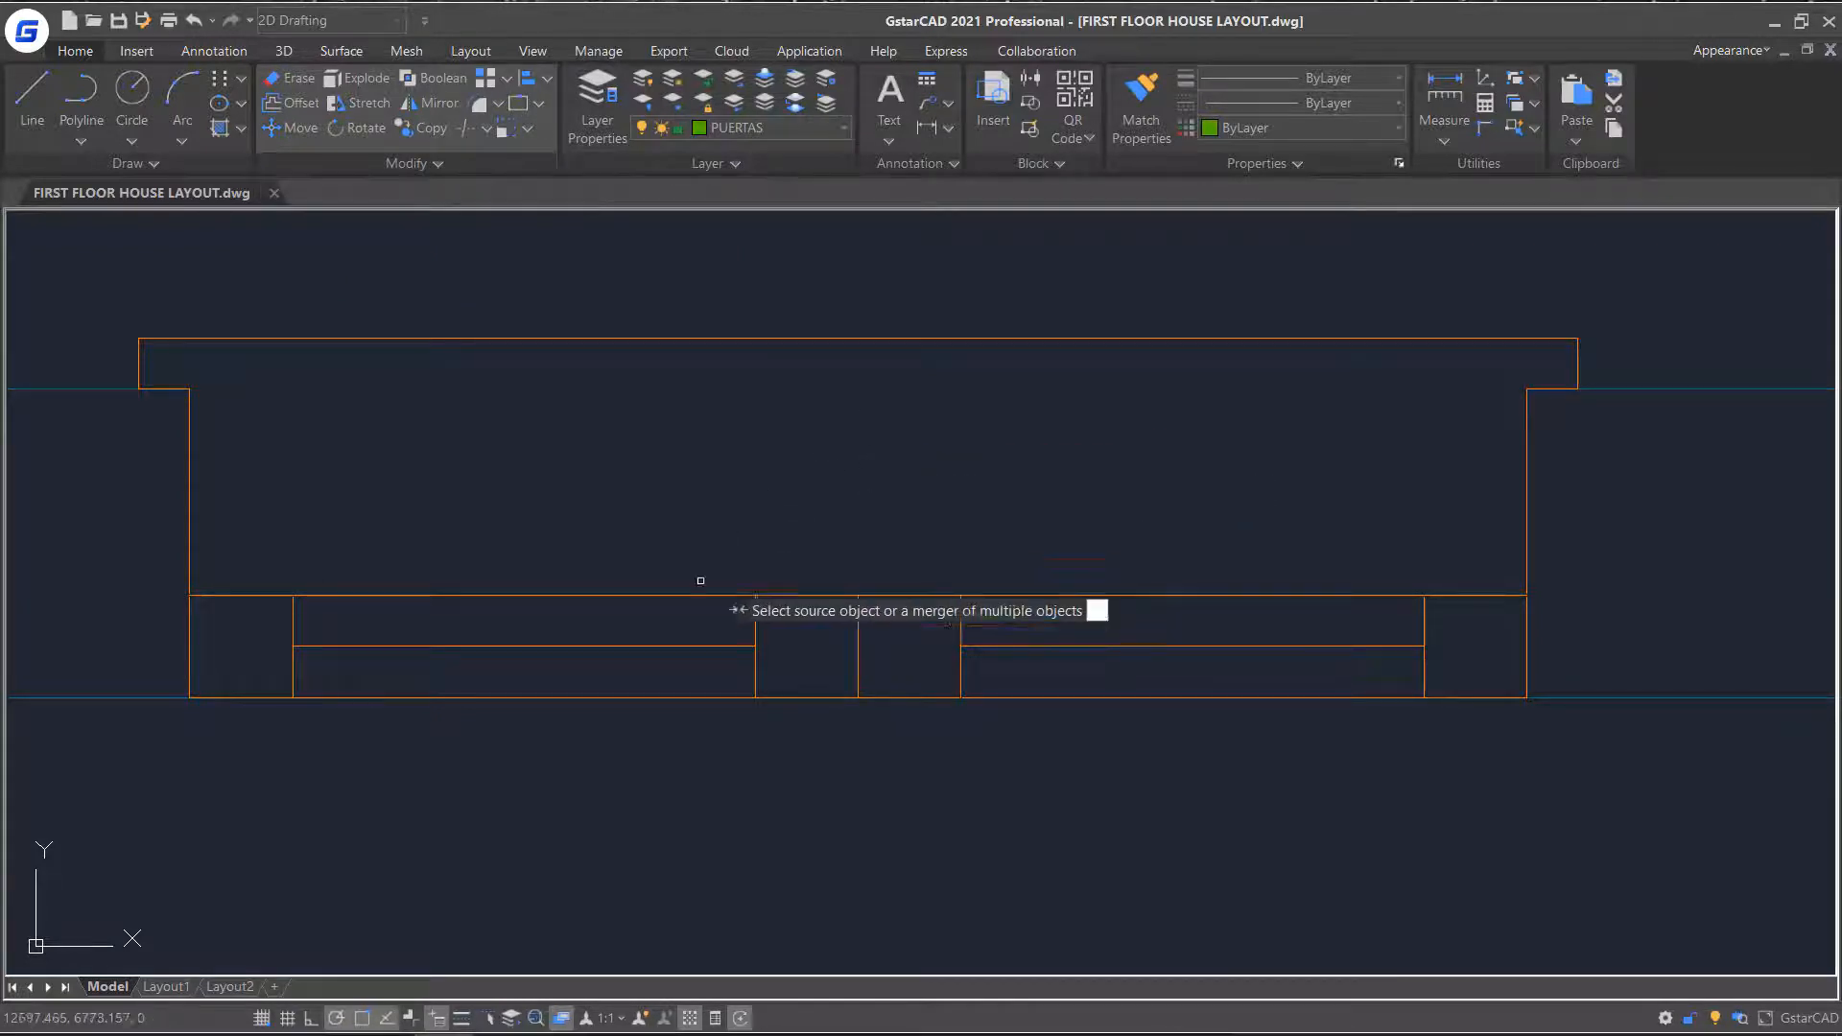
{"action": "left_click", "coordinate": [713, 647]}
{"action": "left_click", "coordinate": [974, 646]}
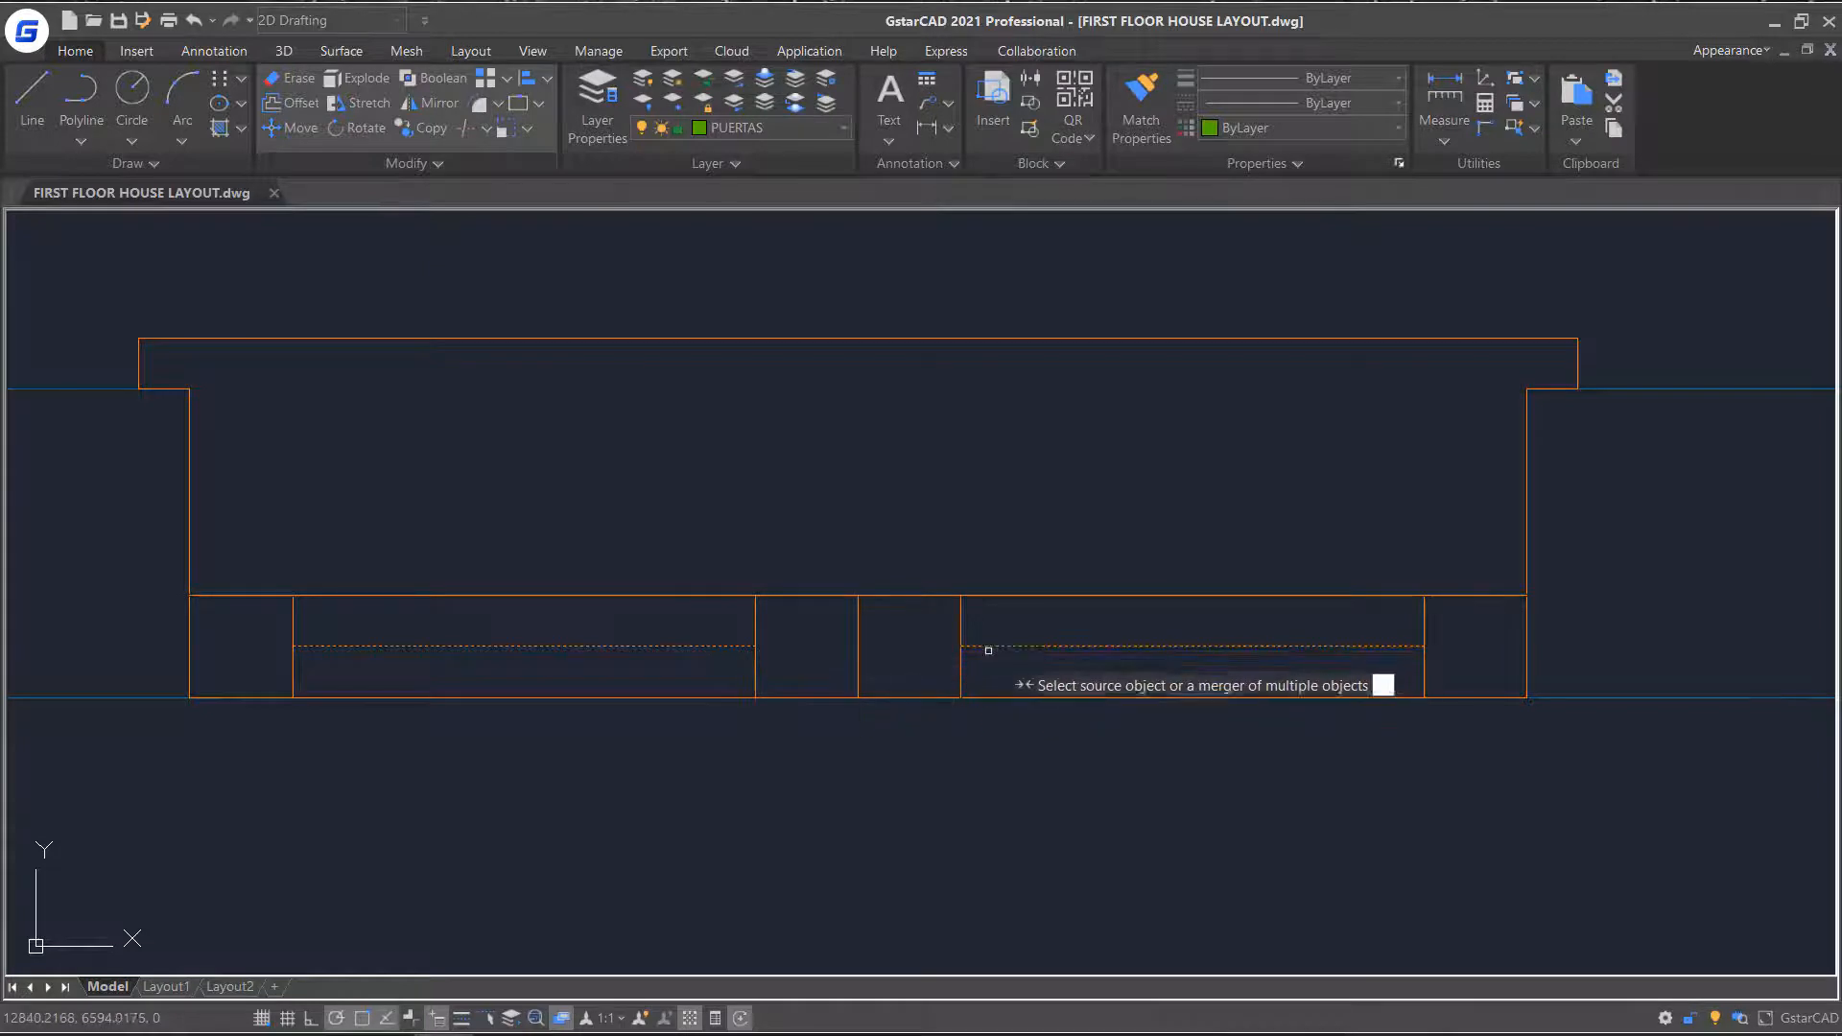
{"action": "key", "text": "Return"}
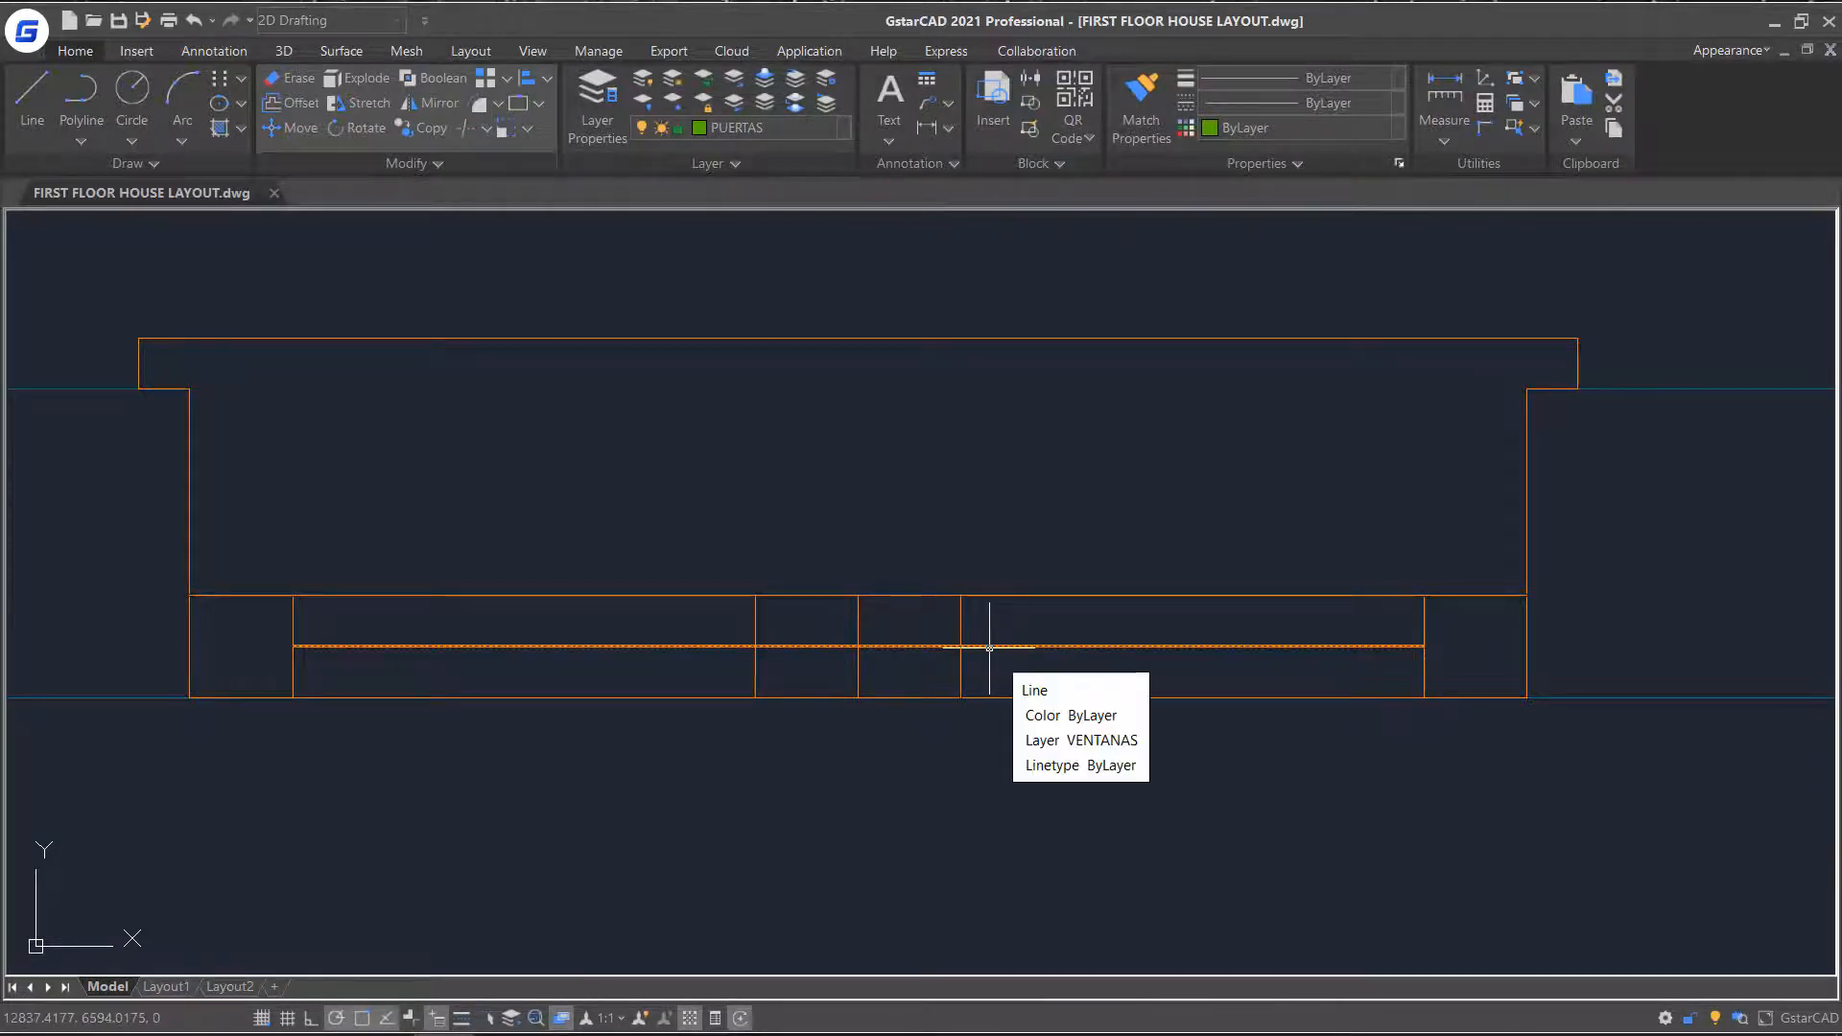
Scale the whole chair shape outside the floor plan by a factor of 0.5 from the midpoint of its straight right edge.
{"action": "scroll", "coordinate": [1020, 809], "scroll_direction": "up", "scroll_amount": 3}
{"action": "scroll", "coordinate": [995, 892], "scroll_direction": "down", "scroll_amount": 1}
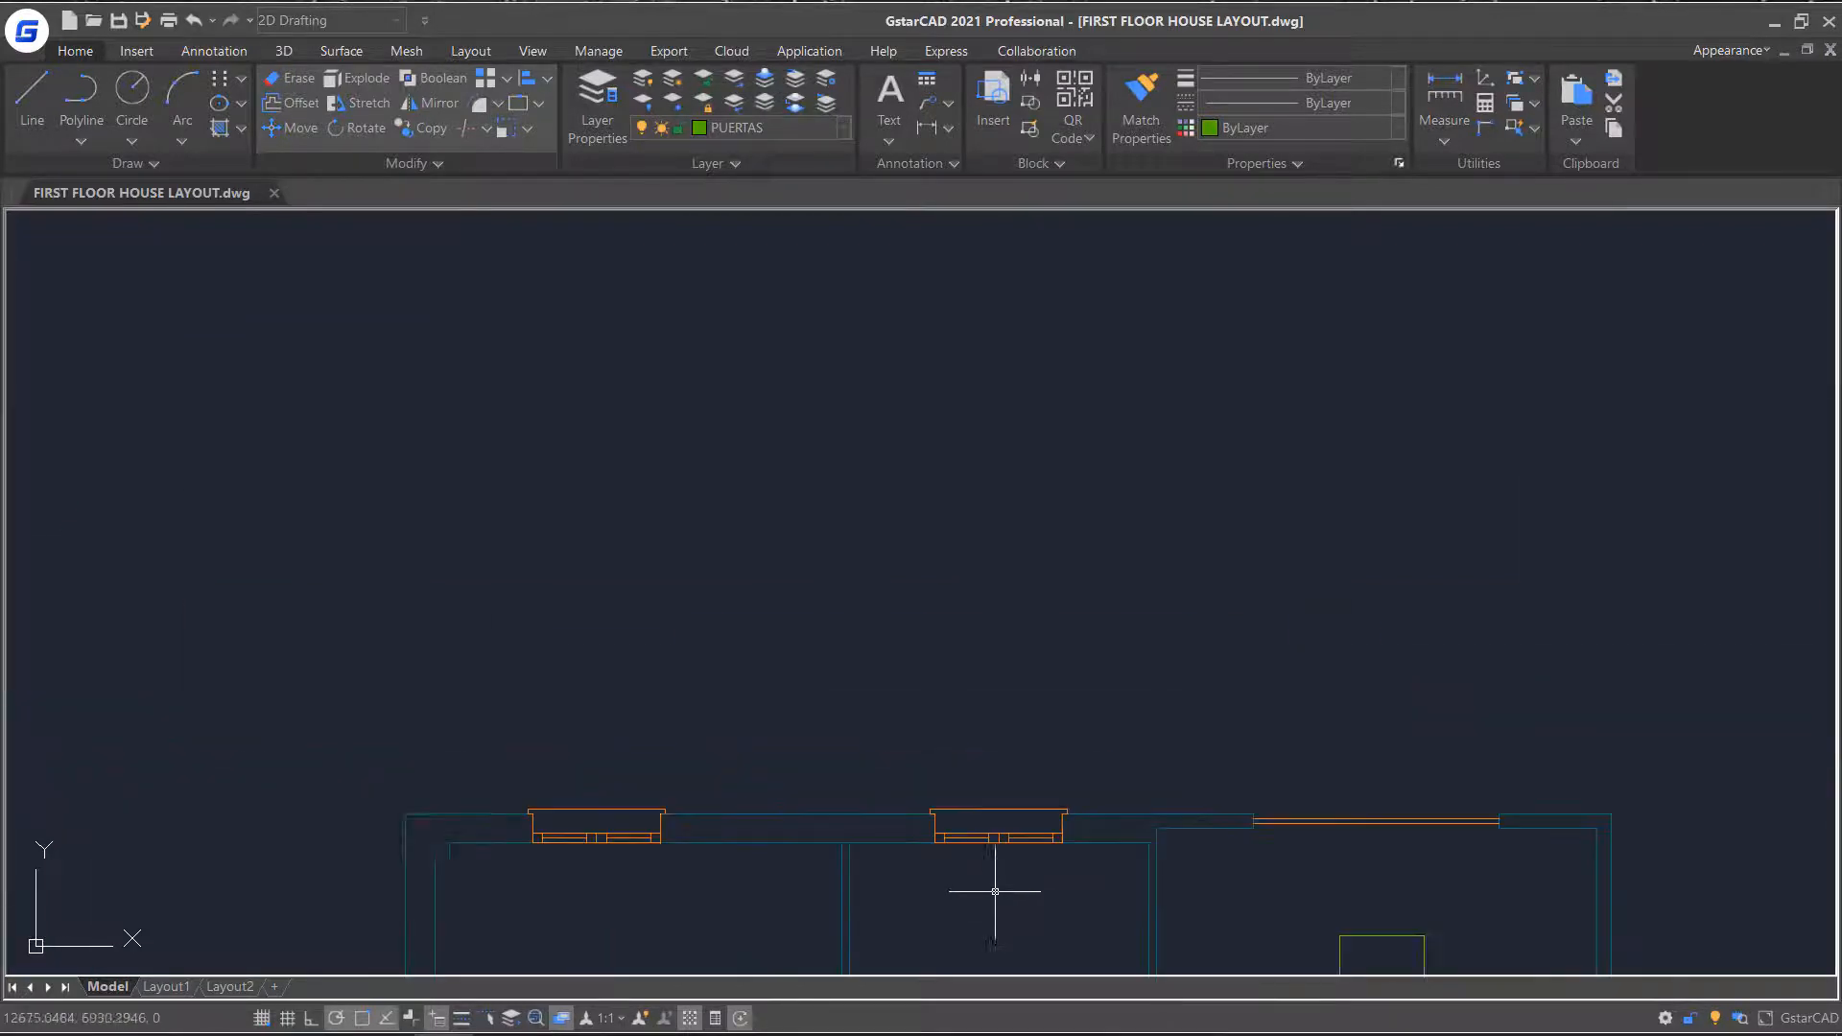
{"action": "scroll", "coordinate": [995, 891], "scroll_direction": "down", "scroll_amount": 3}
{"action": "scroll", "coordinate": [1103, 452], "scroll_direction": "up", "scroll_amount": 1}
{"action": "scroll", "coordinate": [1103, 452], "scroll_direction": "down", "scroll_amount": 3}
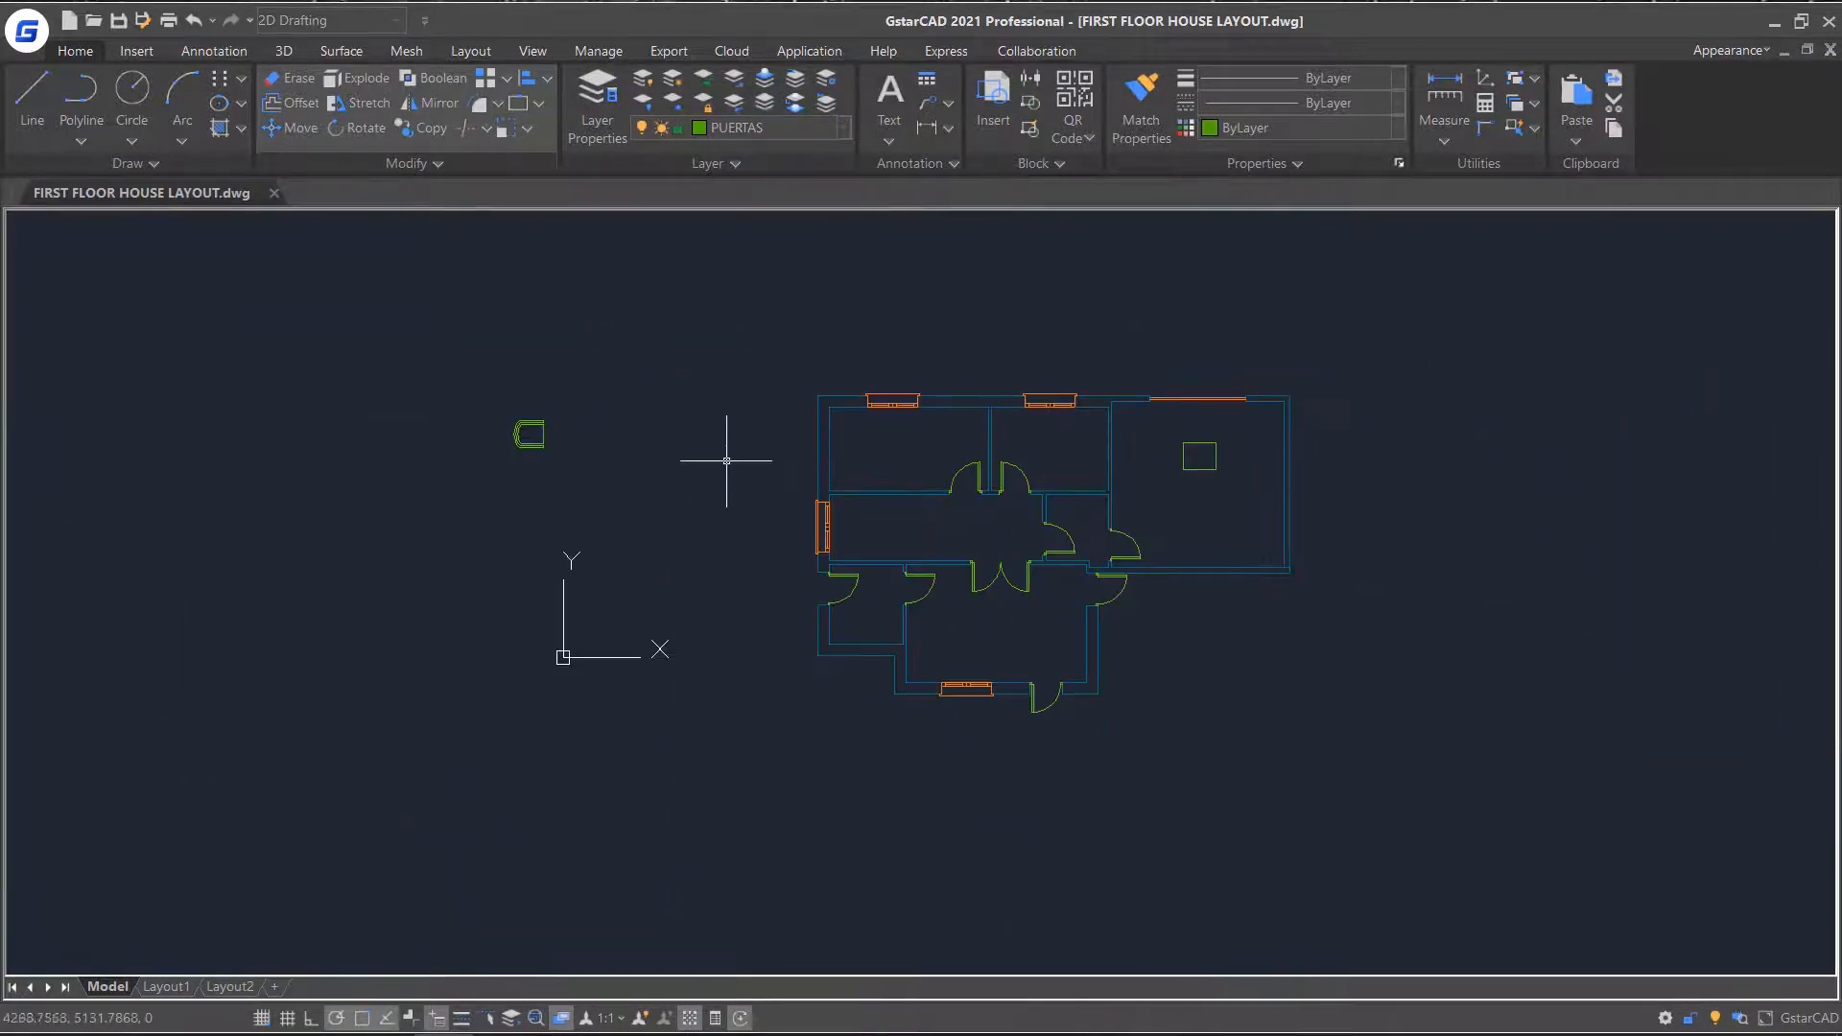
{"action": "scroll", "coordinate": [592, 431], "scroll_direction": "up", "scroll_amount": 4}
{"action": "middle_click_drag", "start_coordinate": [592, 432], "coordinate": [1221, 625]}
{"action": "scroll", "coordinate": [1072, 678], "scroll_direction": "up", "scroll_amount": 1}
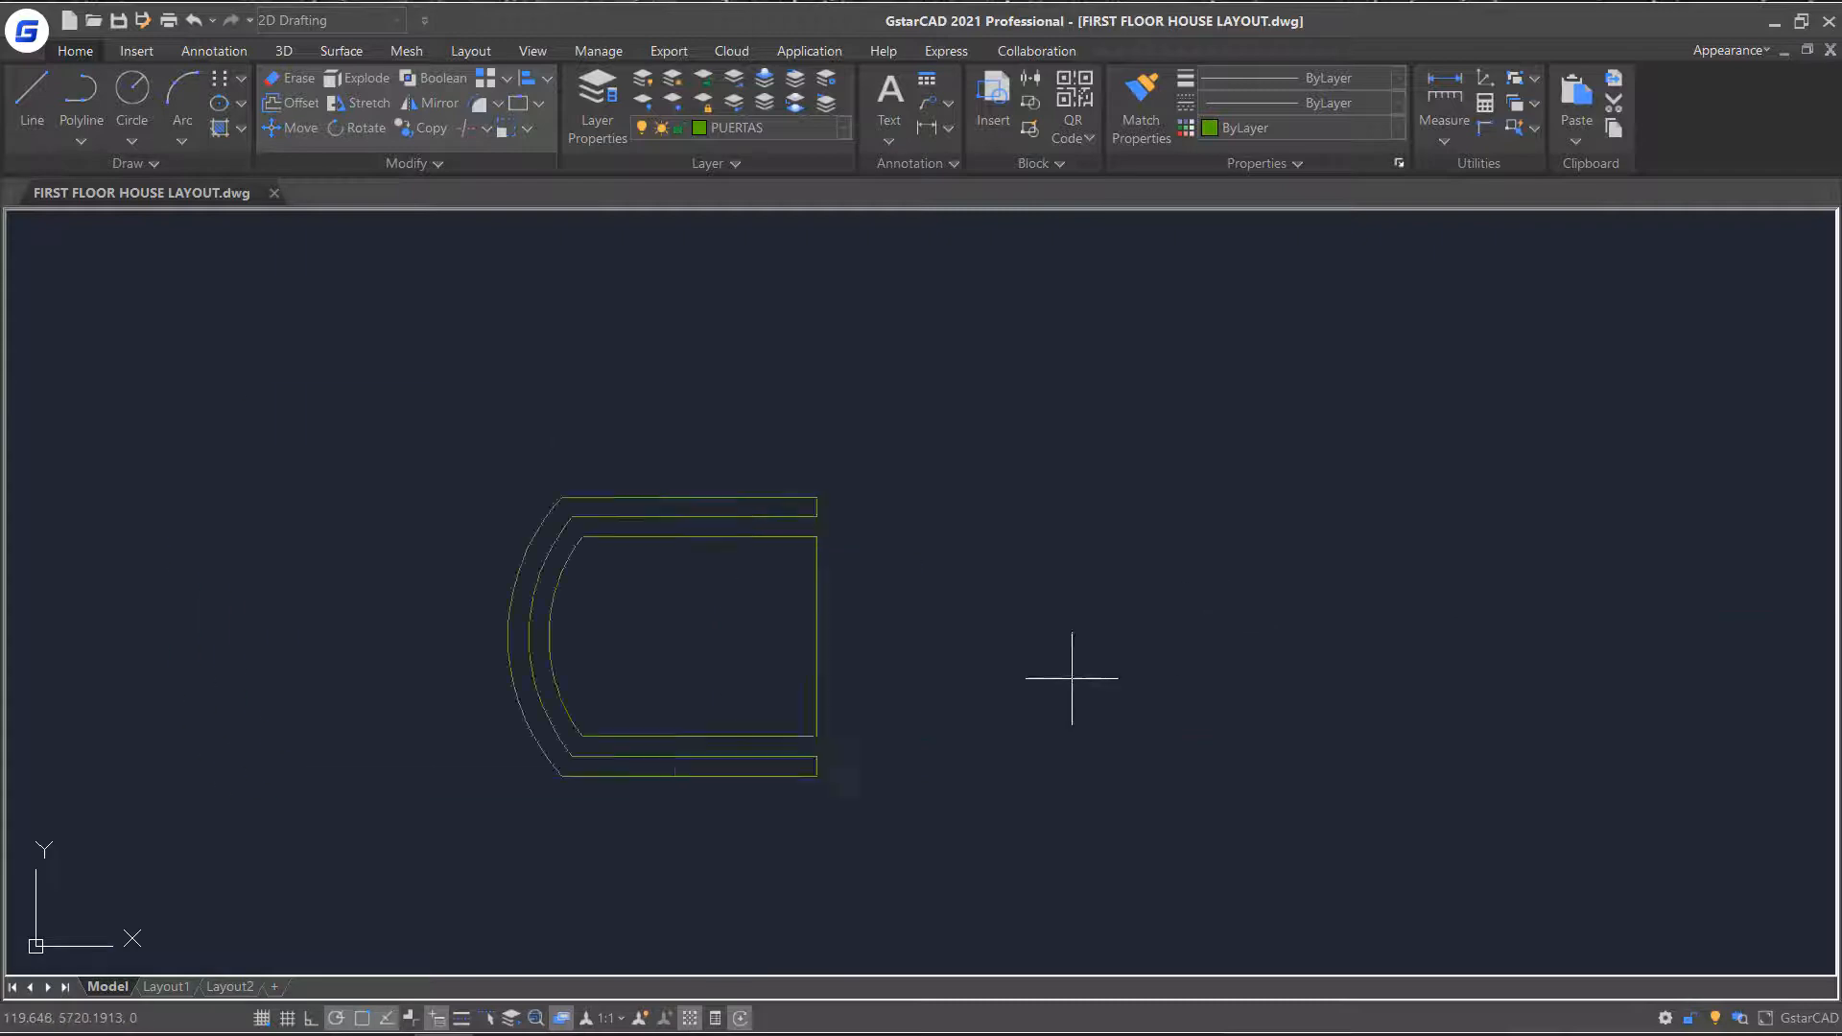
{"action": "scroll", "coordinate": [1071, 678], "scroll_direction": "up", "scroll_amount": 1}
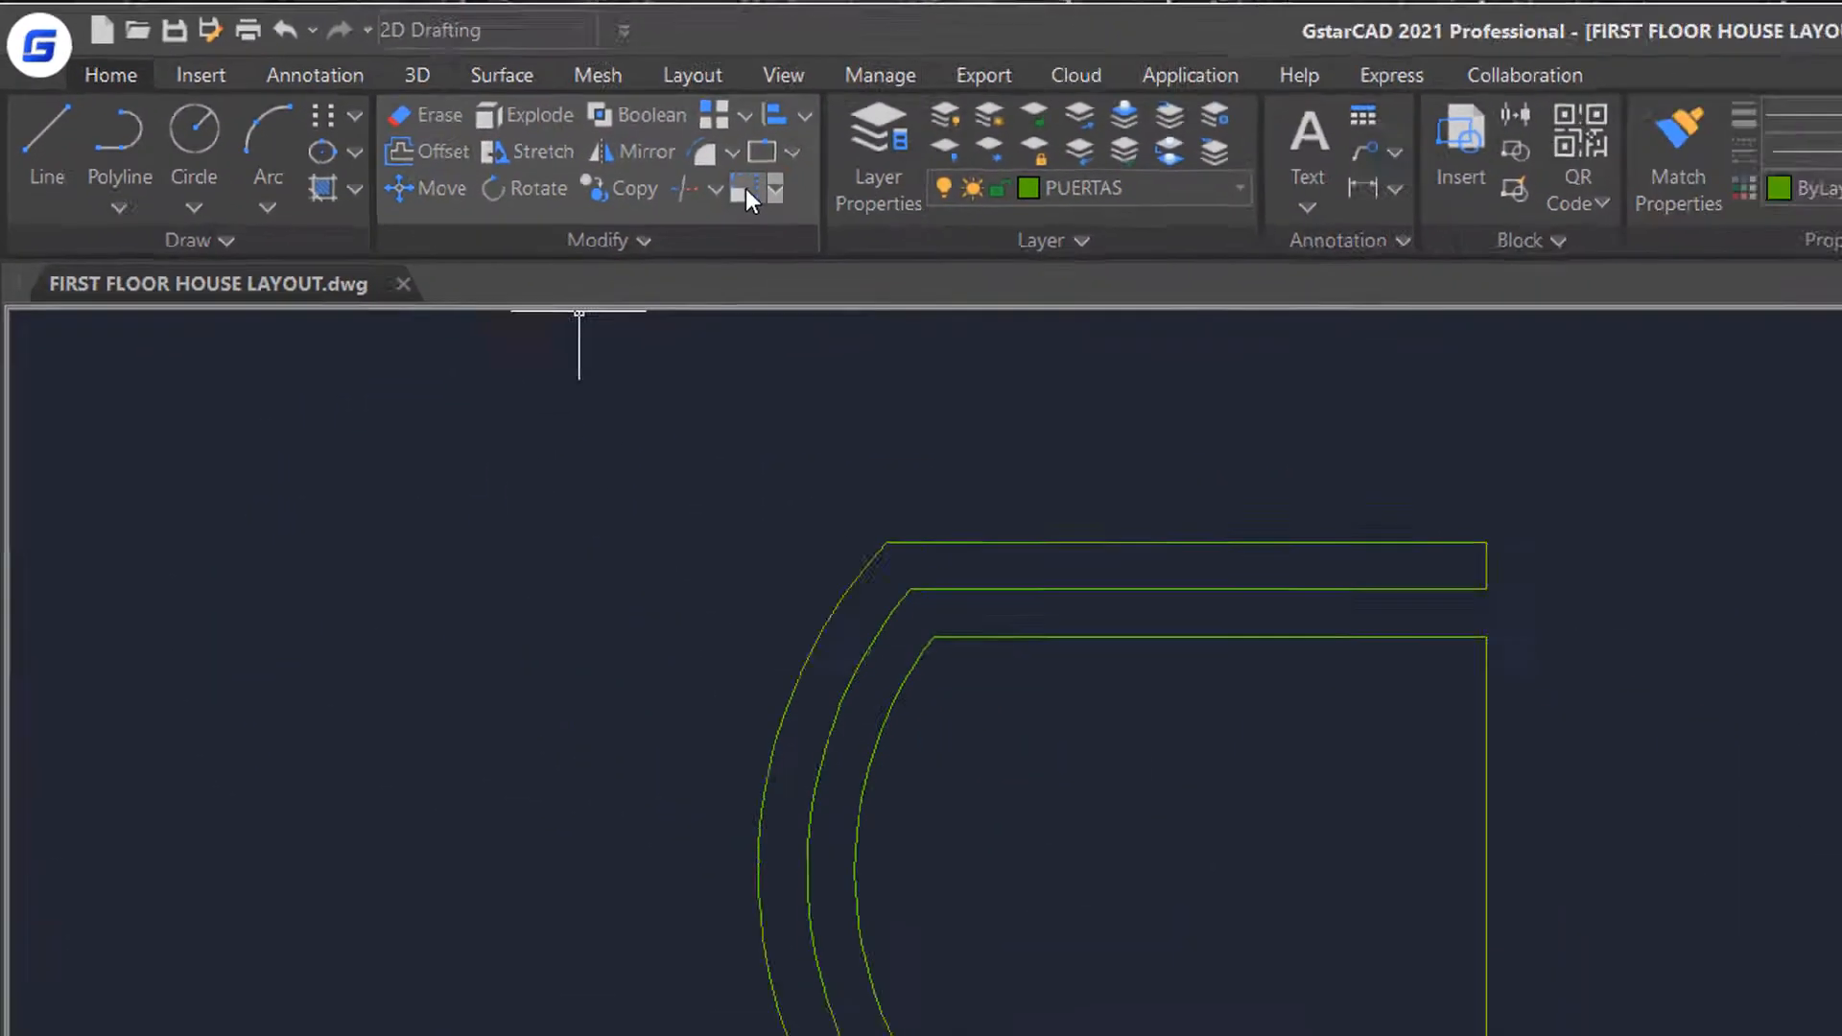
{"action": "left_click", "coordinate": [746, 188]}
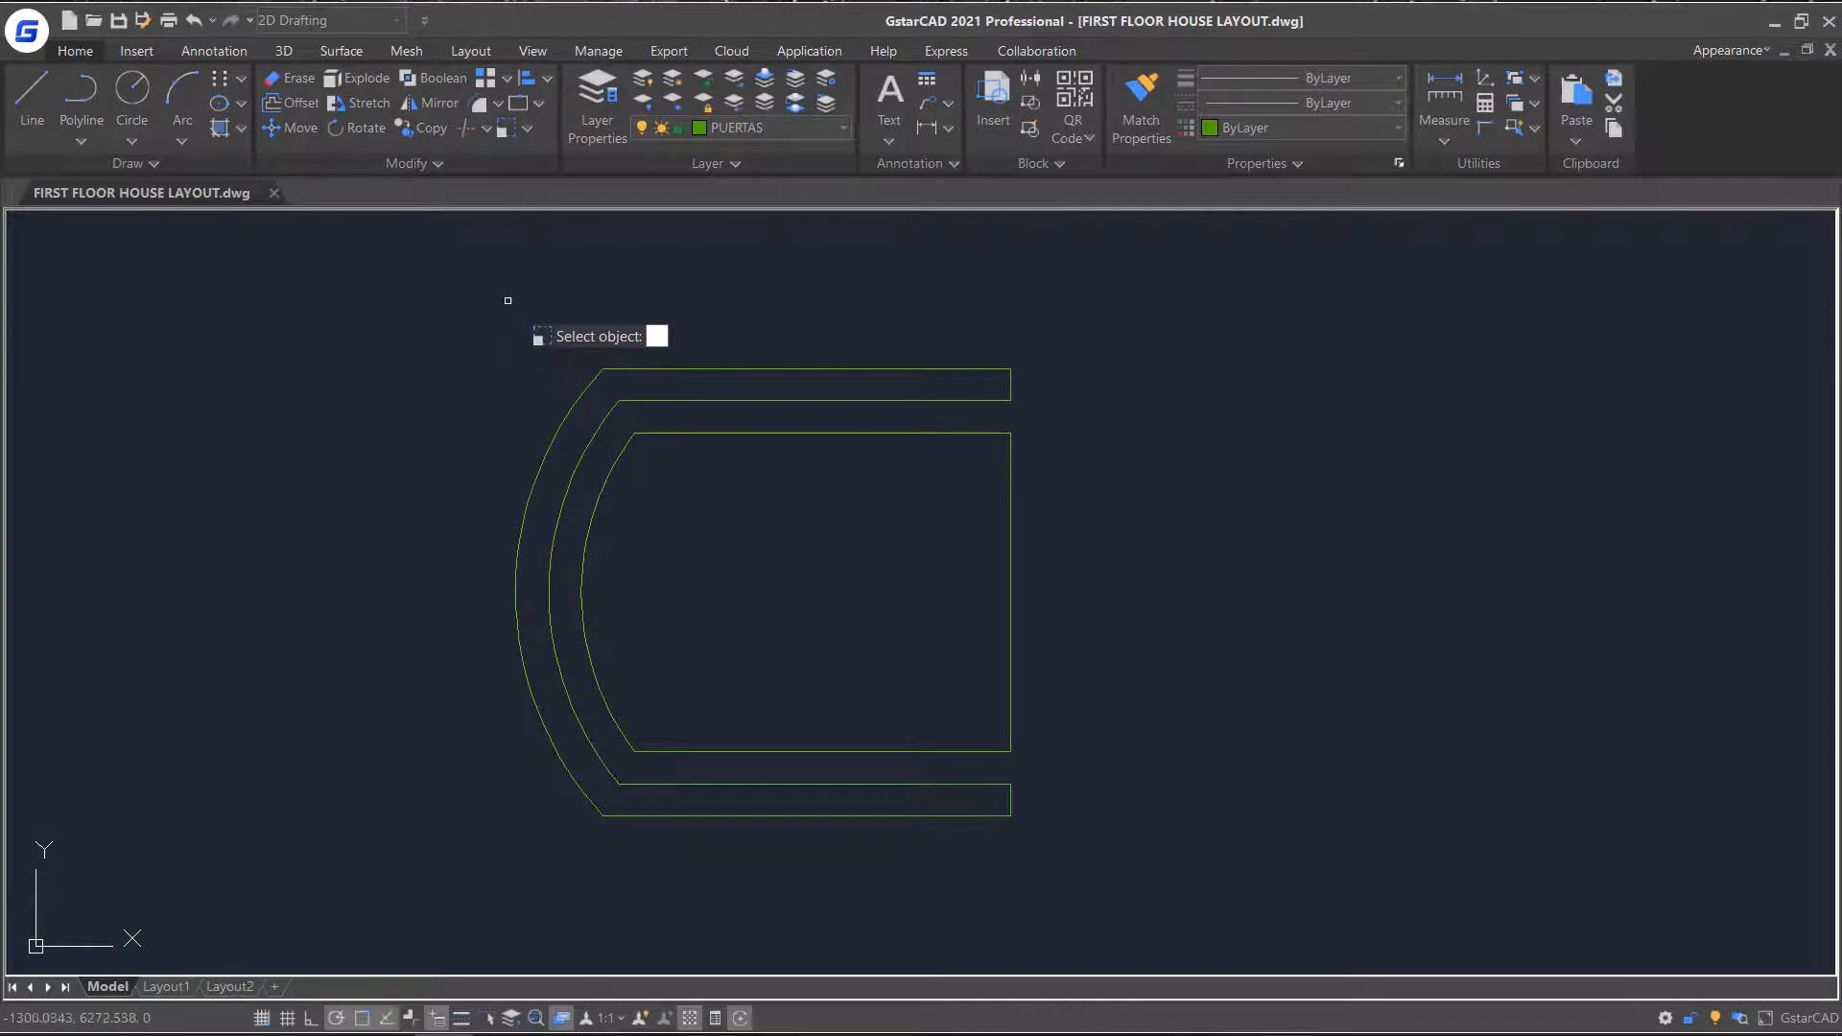
{"action": "left_click", "coordinate": [745, 438]}
{"action": "left_click", "coordinate": [1125, 915]}
{"action": "key", "text": "Return"}
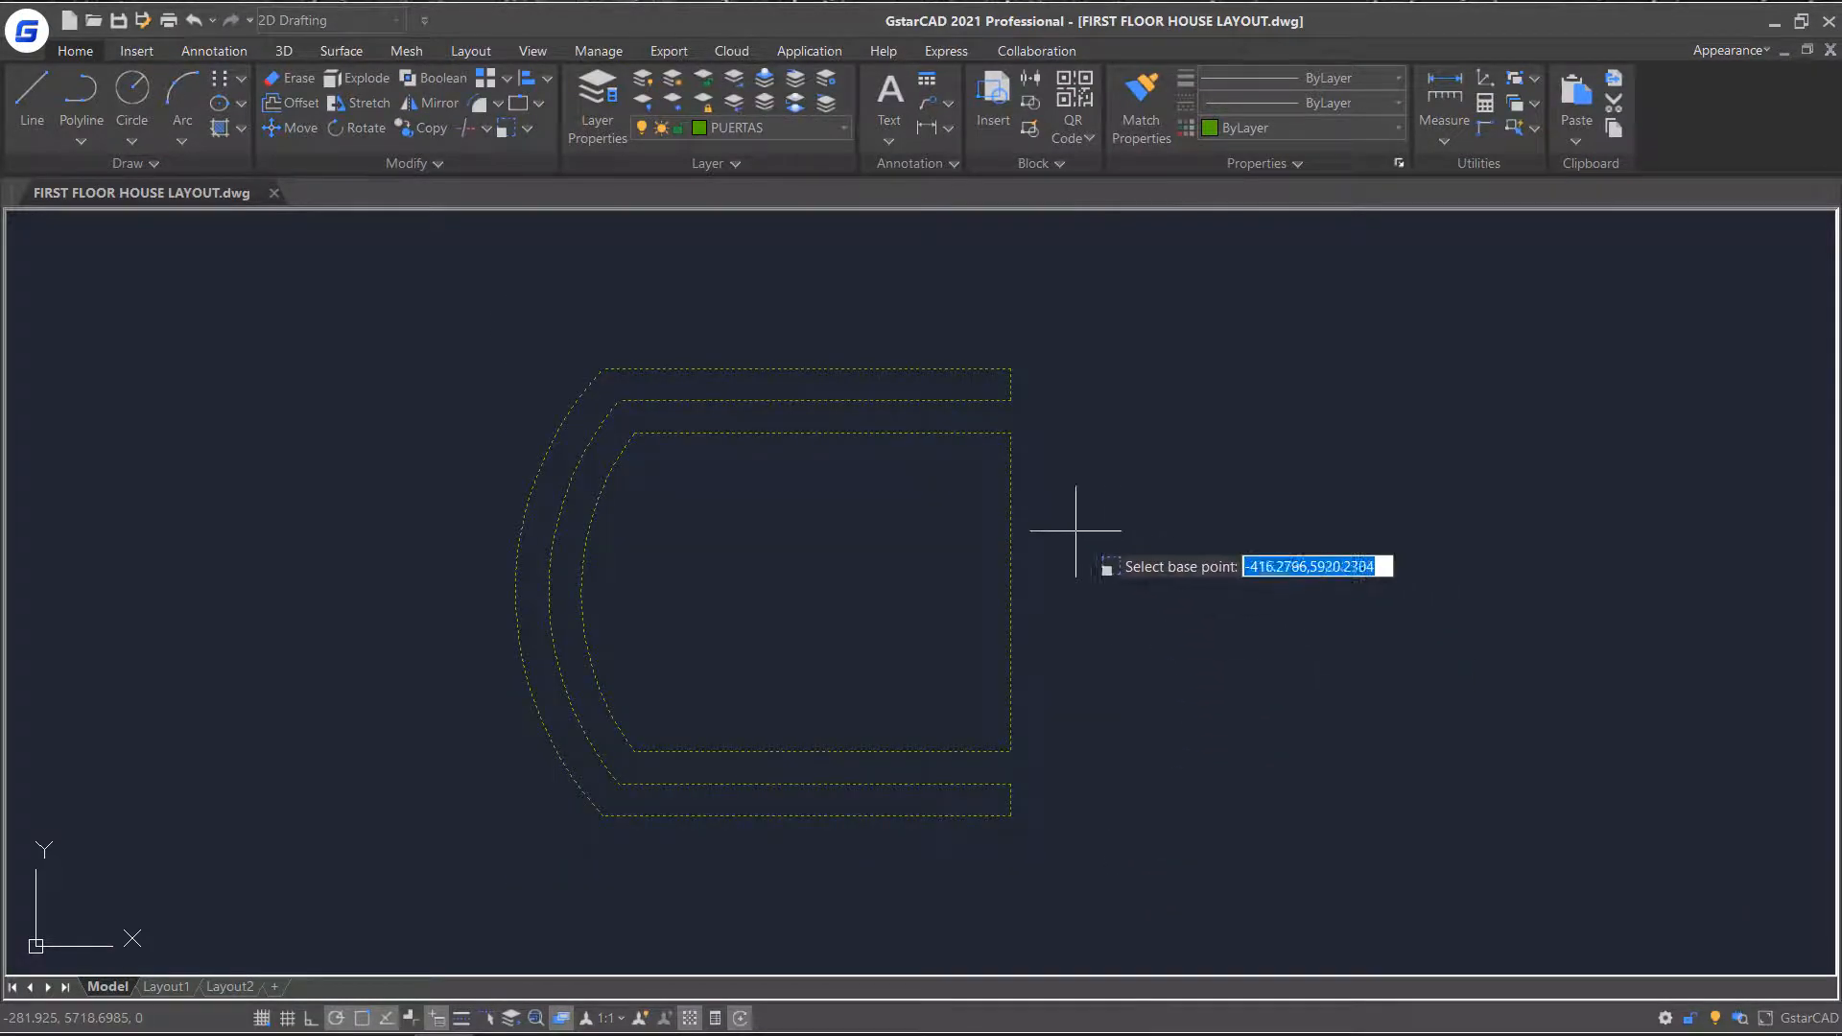
{"action": "left_click", "coordinate": [1011, 592]}
{"action": "type", "text": "0.5"}
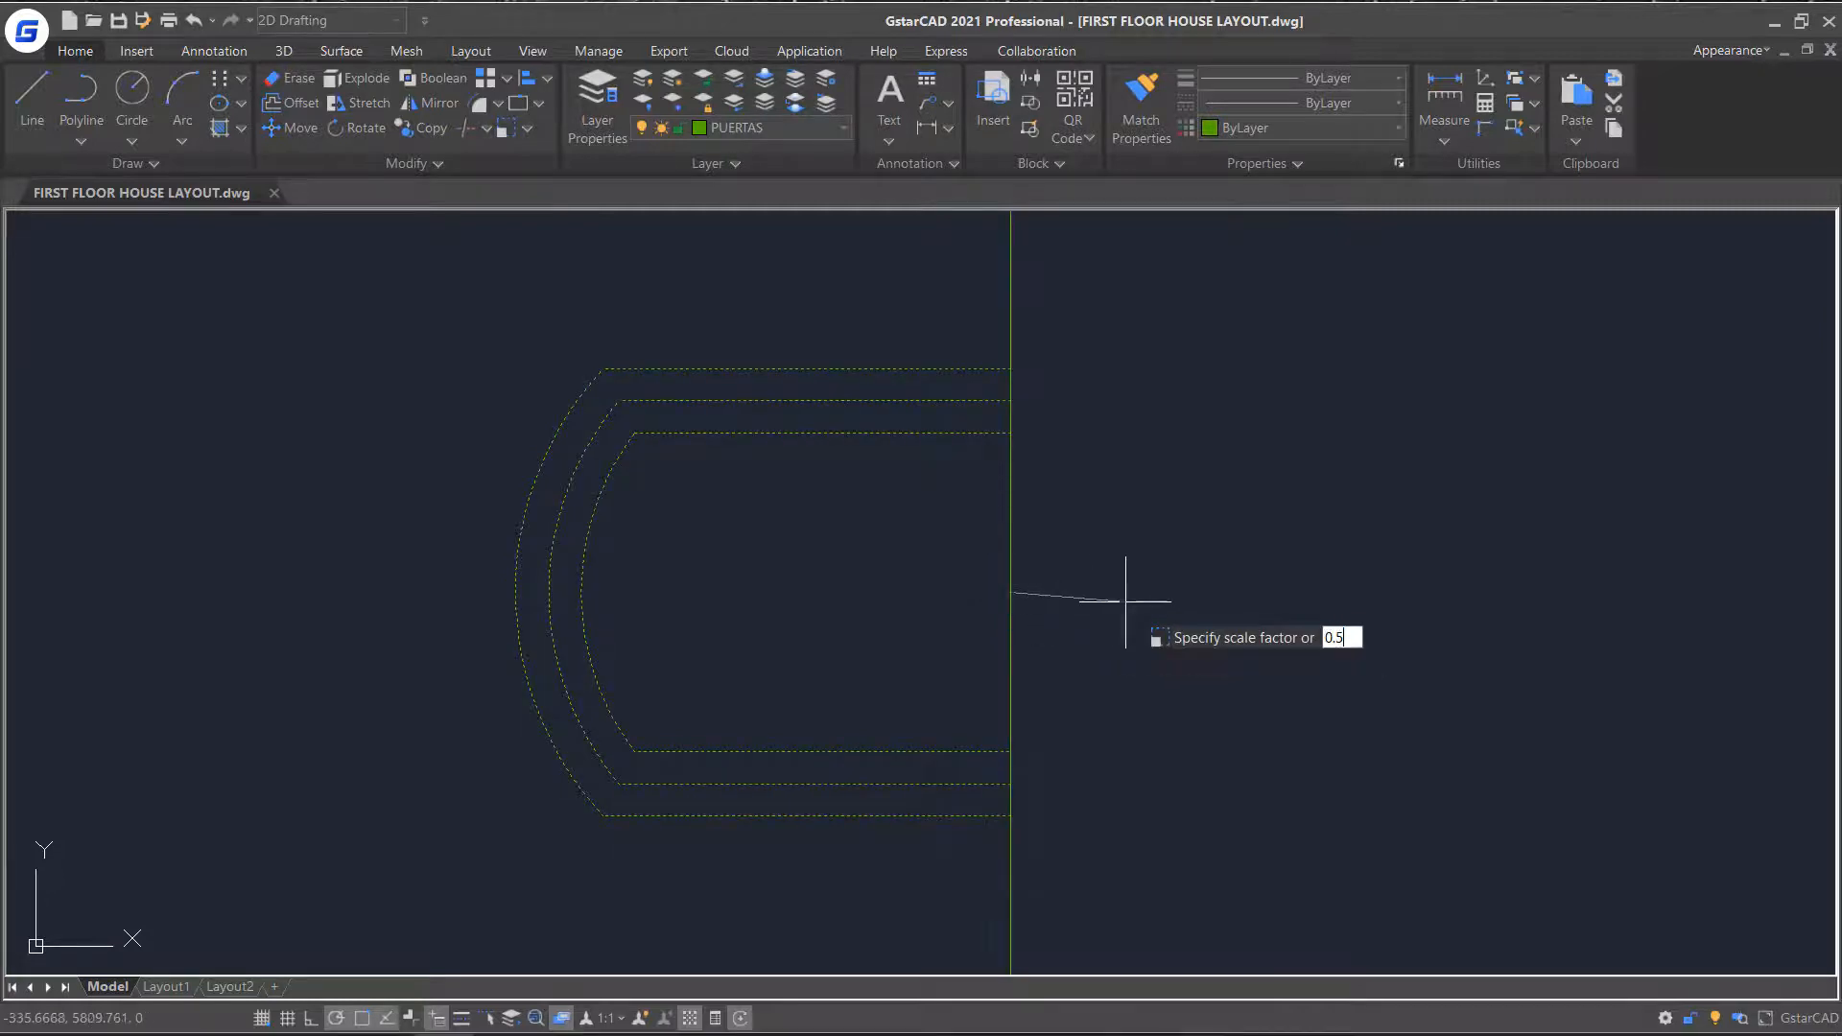
{"action": "key", "text": "Return"}
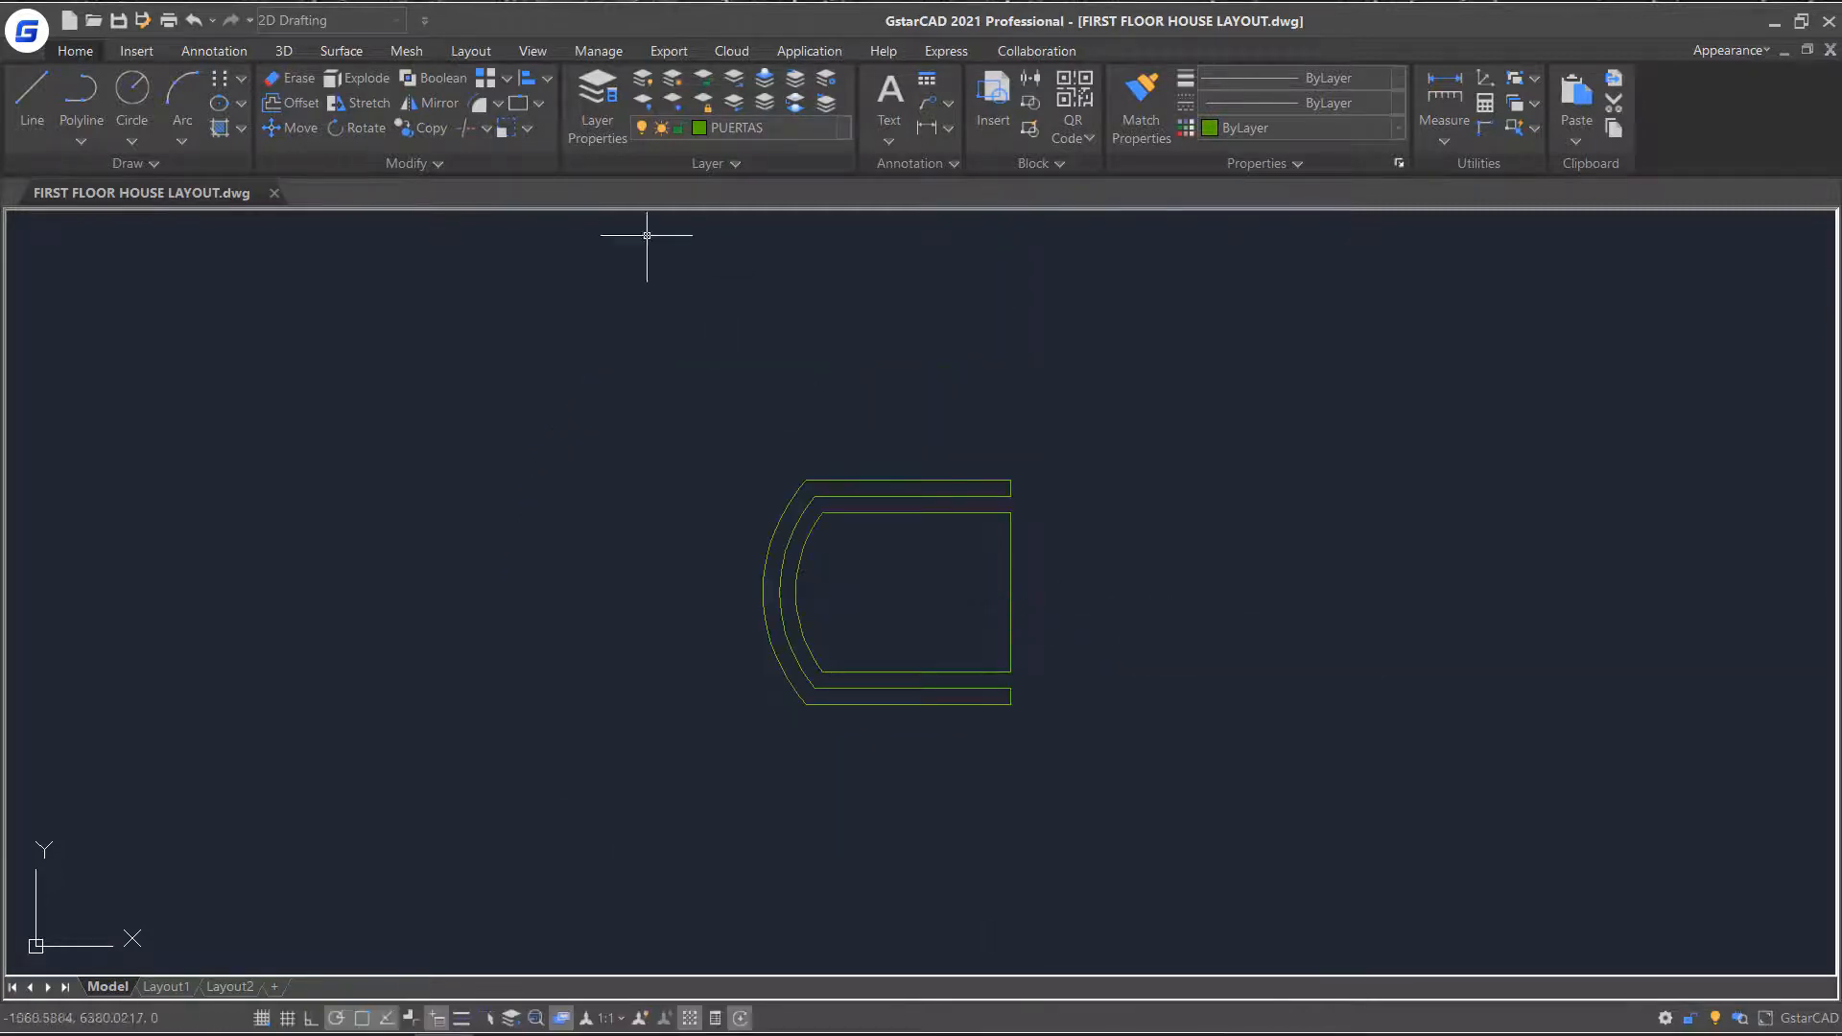
Shrink the chair shape from its right edge's midpoint using Scale's Reference option, with its right-hand outer corners defining the reference length.
{"action": "left_click", "coordinate": [1081, 457]}
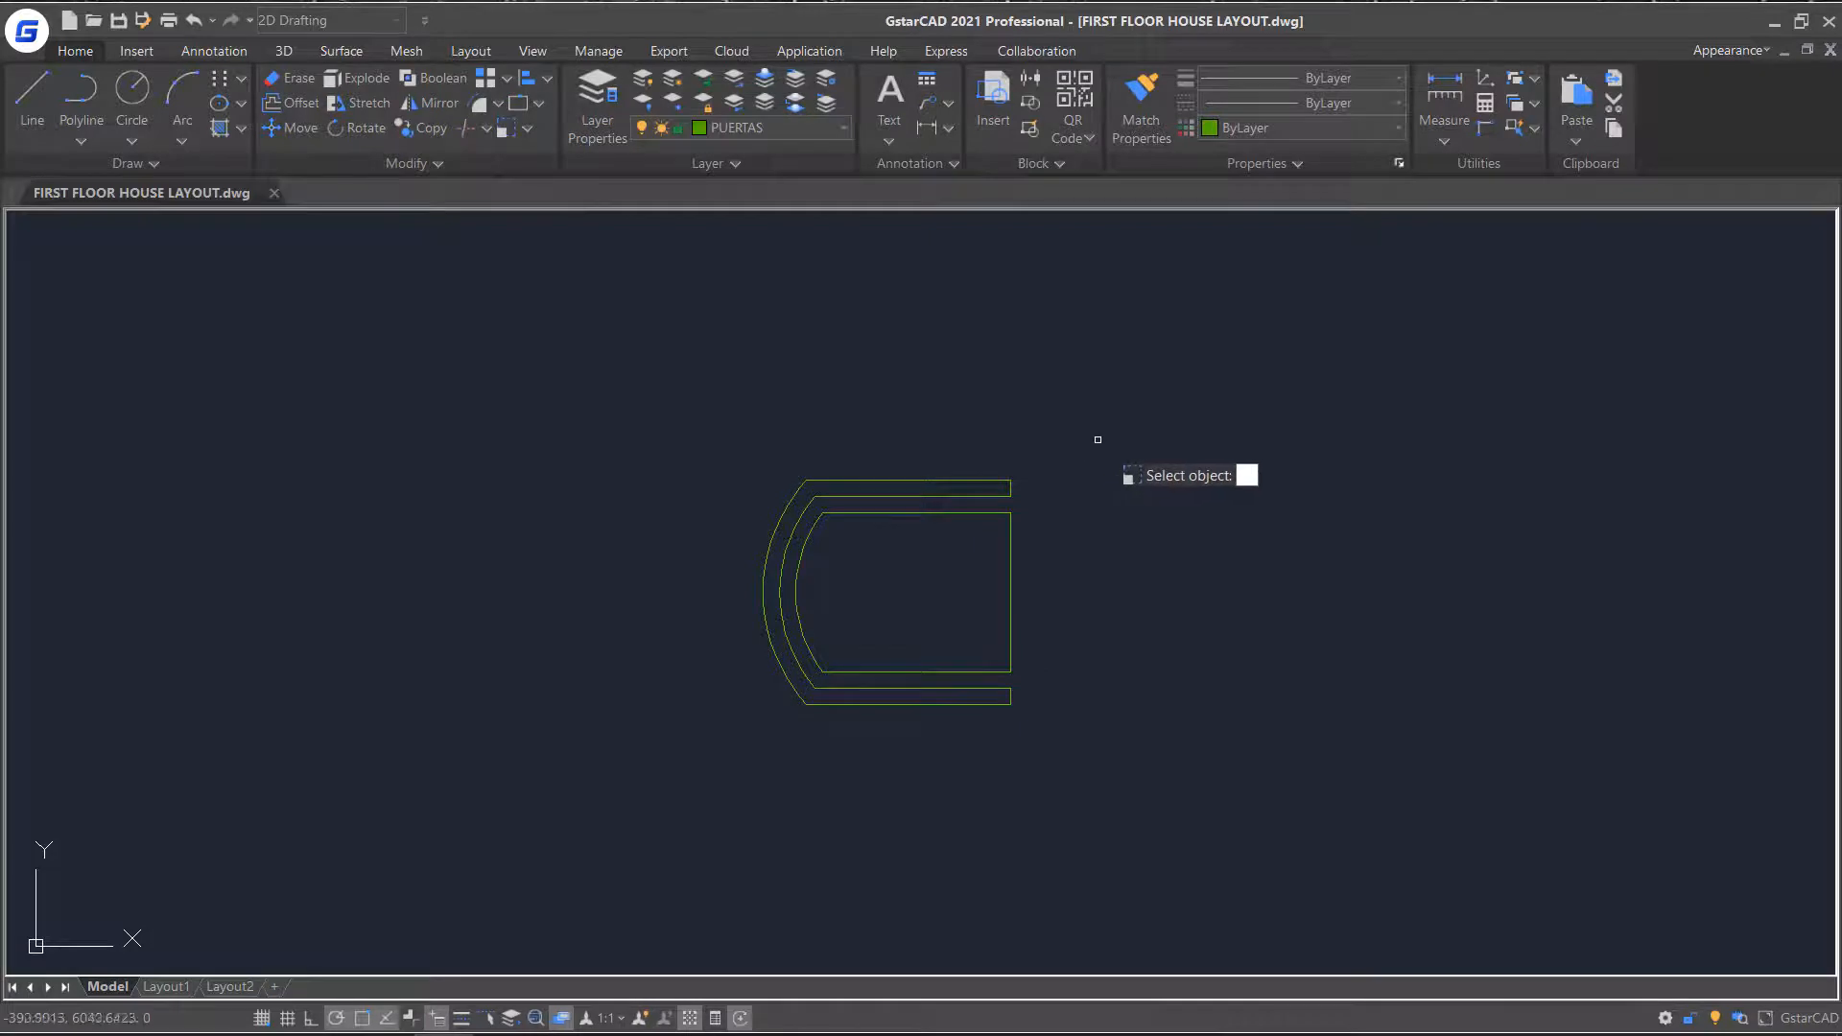
{"action": "left_click", "coordinate": [710, 731]}
{"action": "key", "text": "Return"}
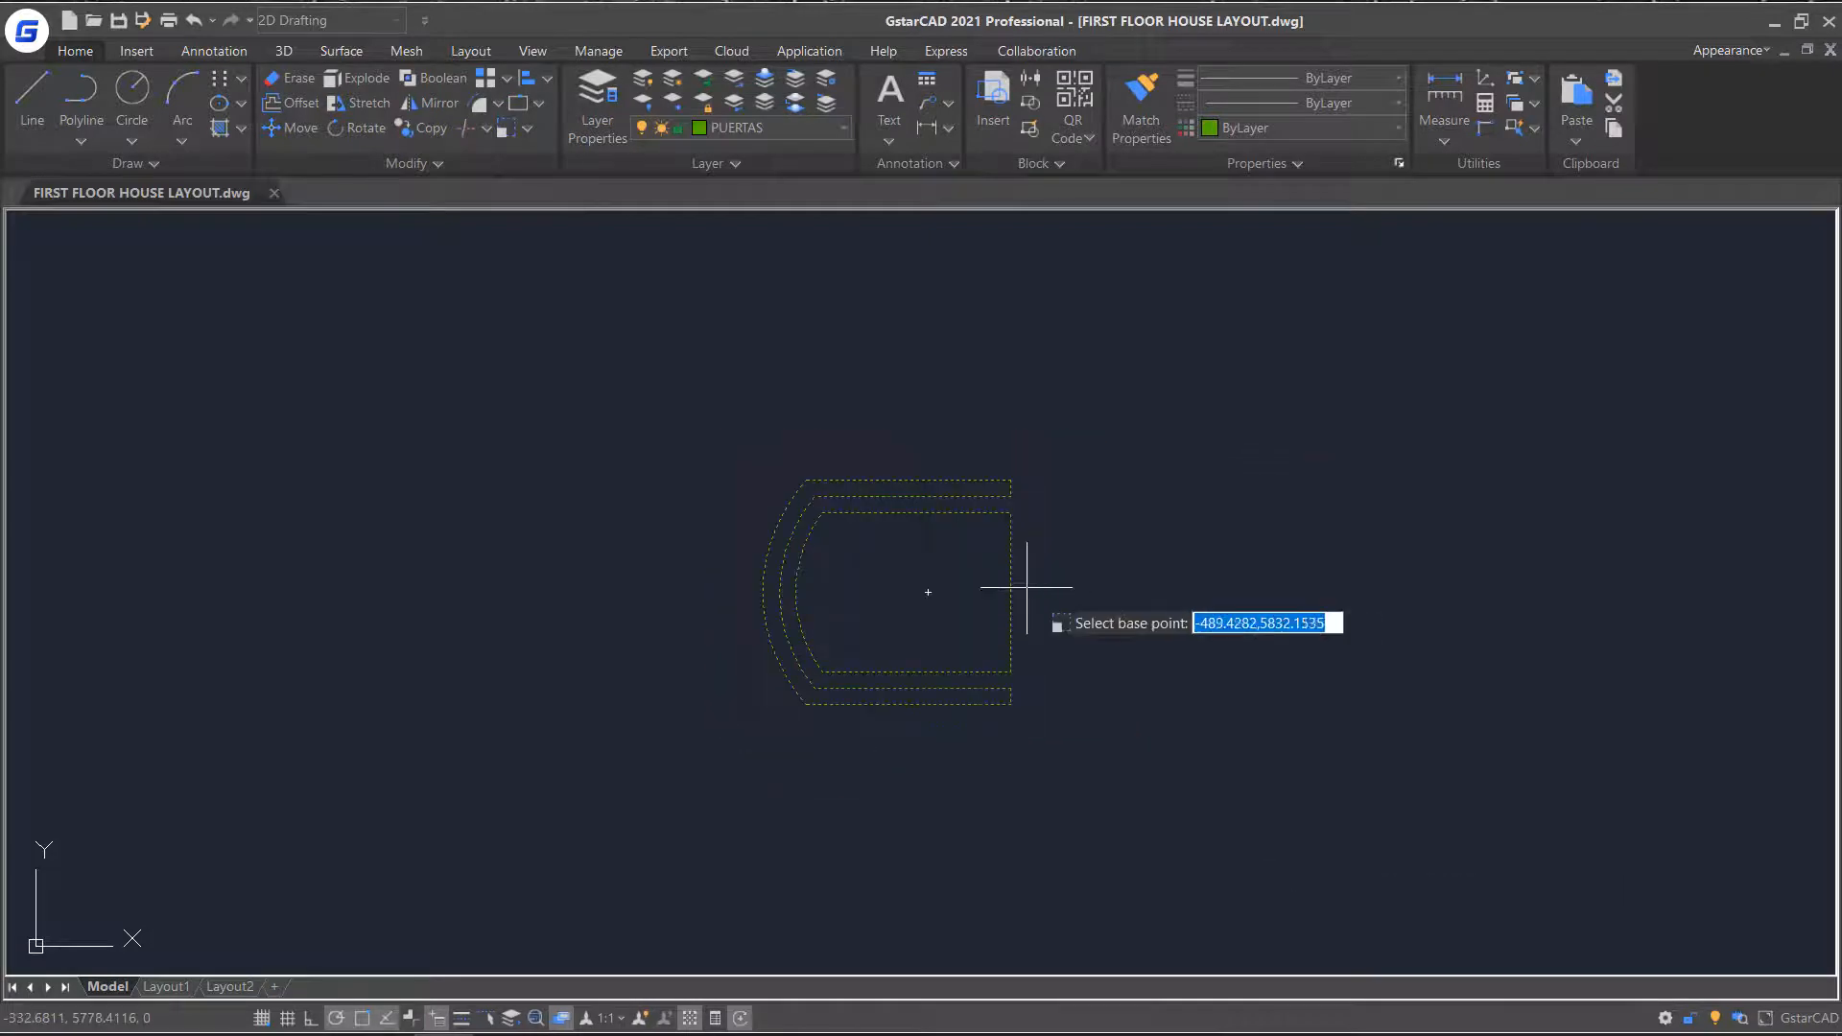
{"action": "left_click", "coordinate": [1010, 592]}
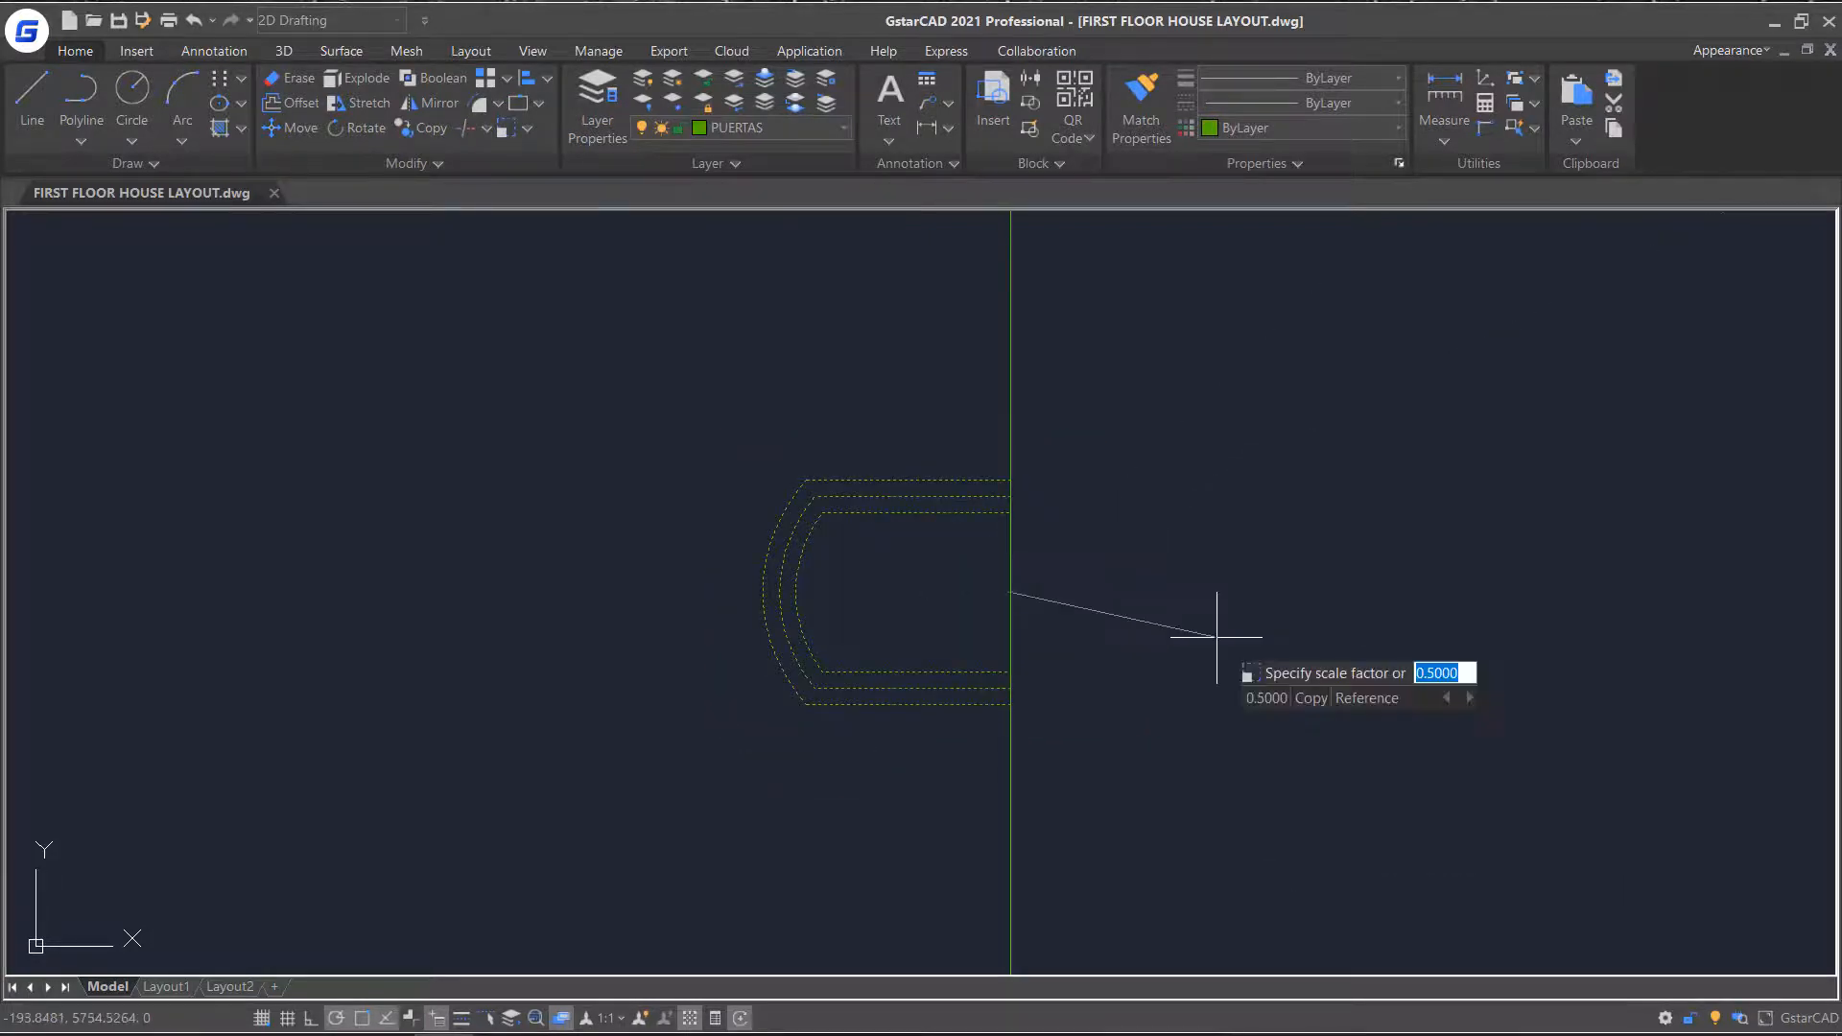
{"action": "type", "text": "r"}
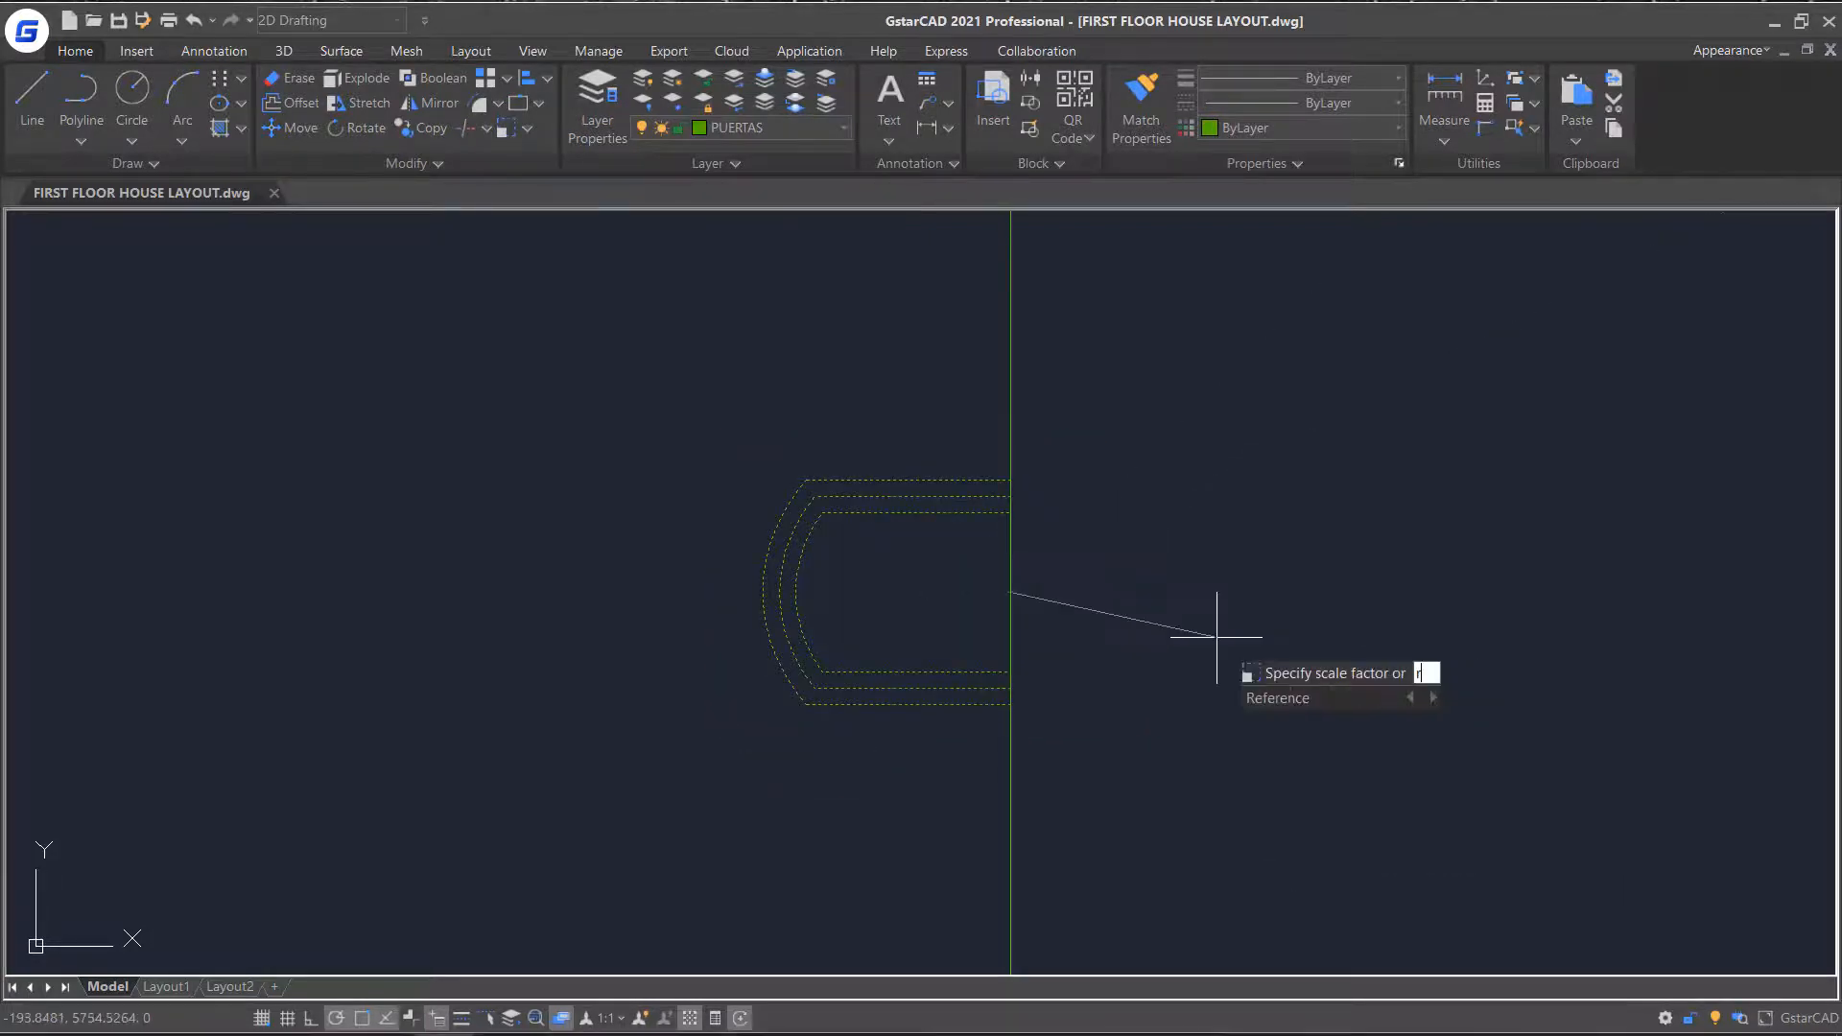
{"action": "left_click", "coordinate": [1278, 698]}
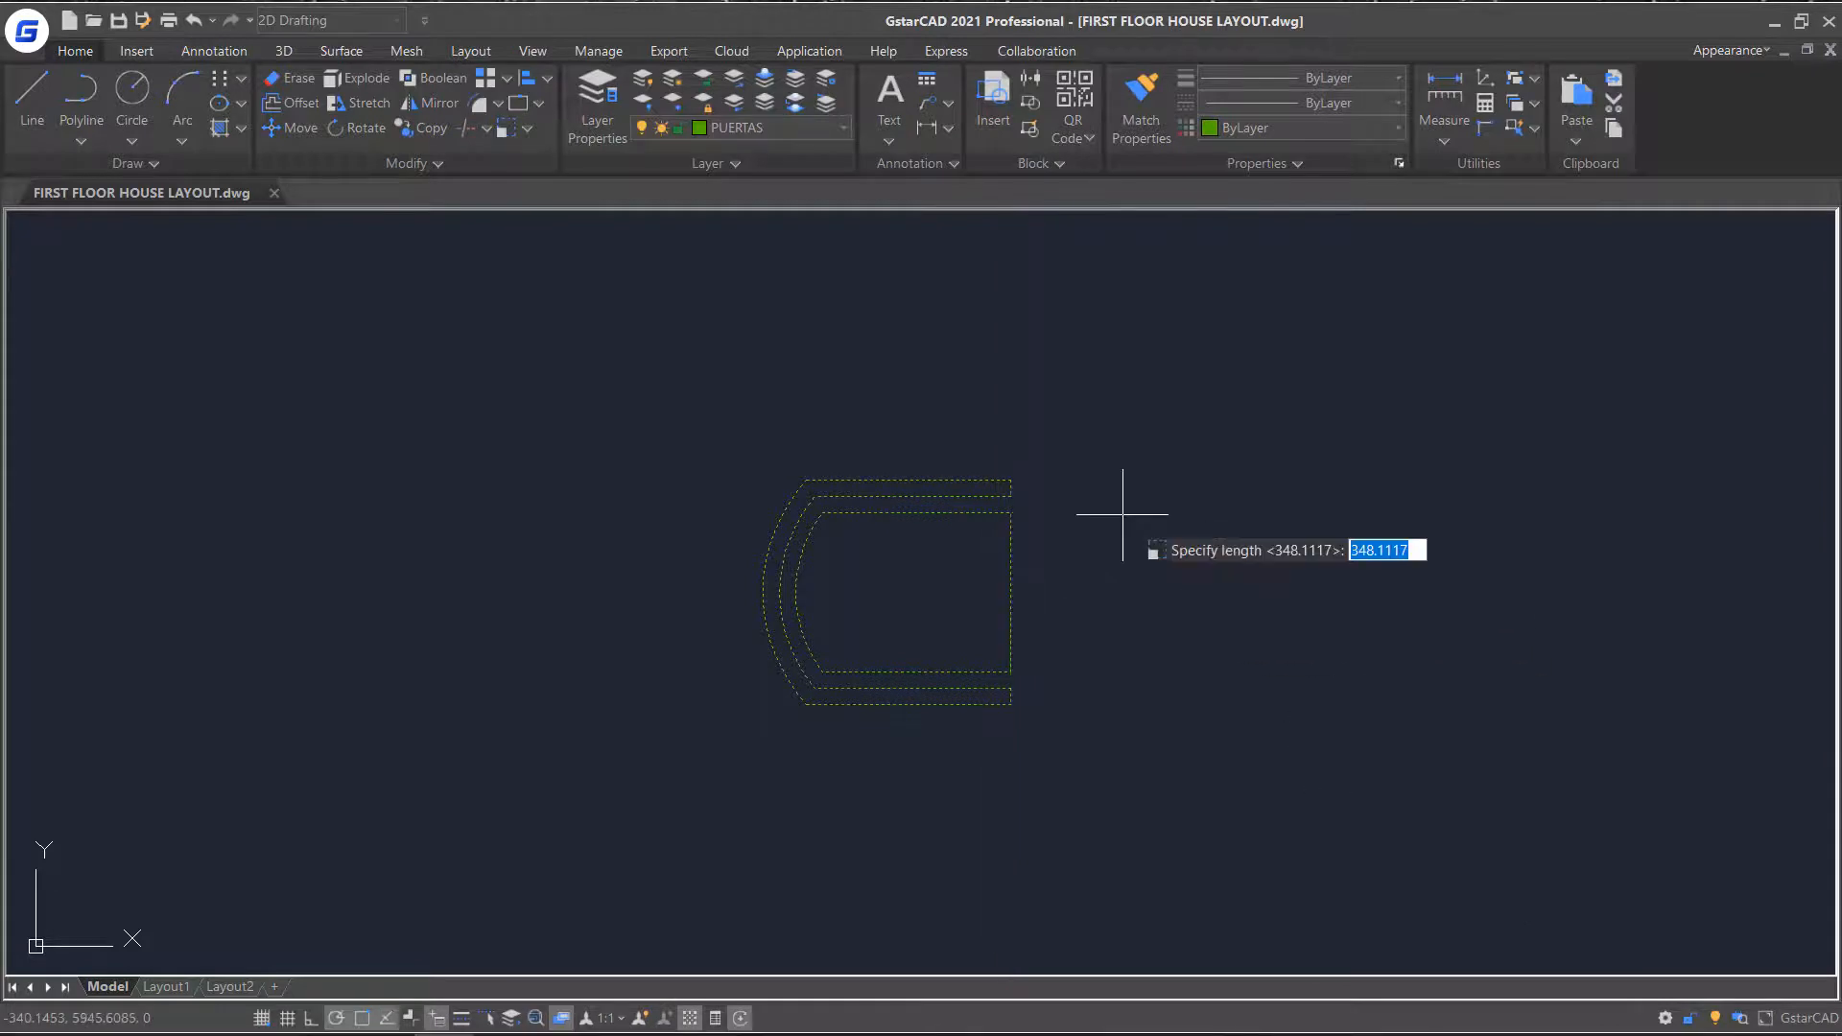
{"action": "left_click", "coordinate": [1010, 480]}
{"action": "left_click", "coordinate": [1010, 705]}
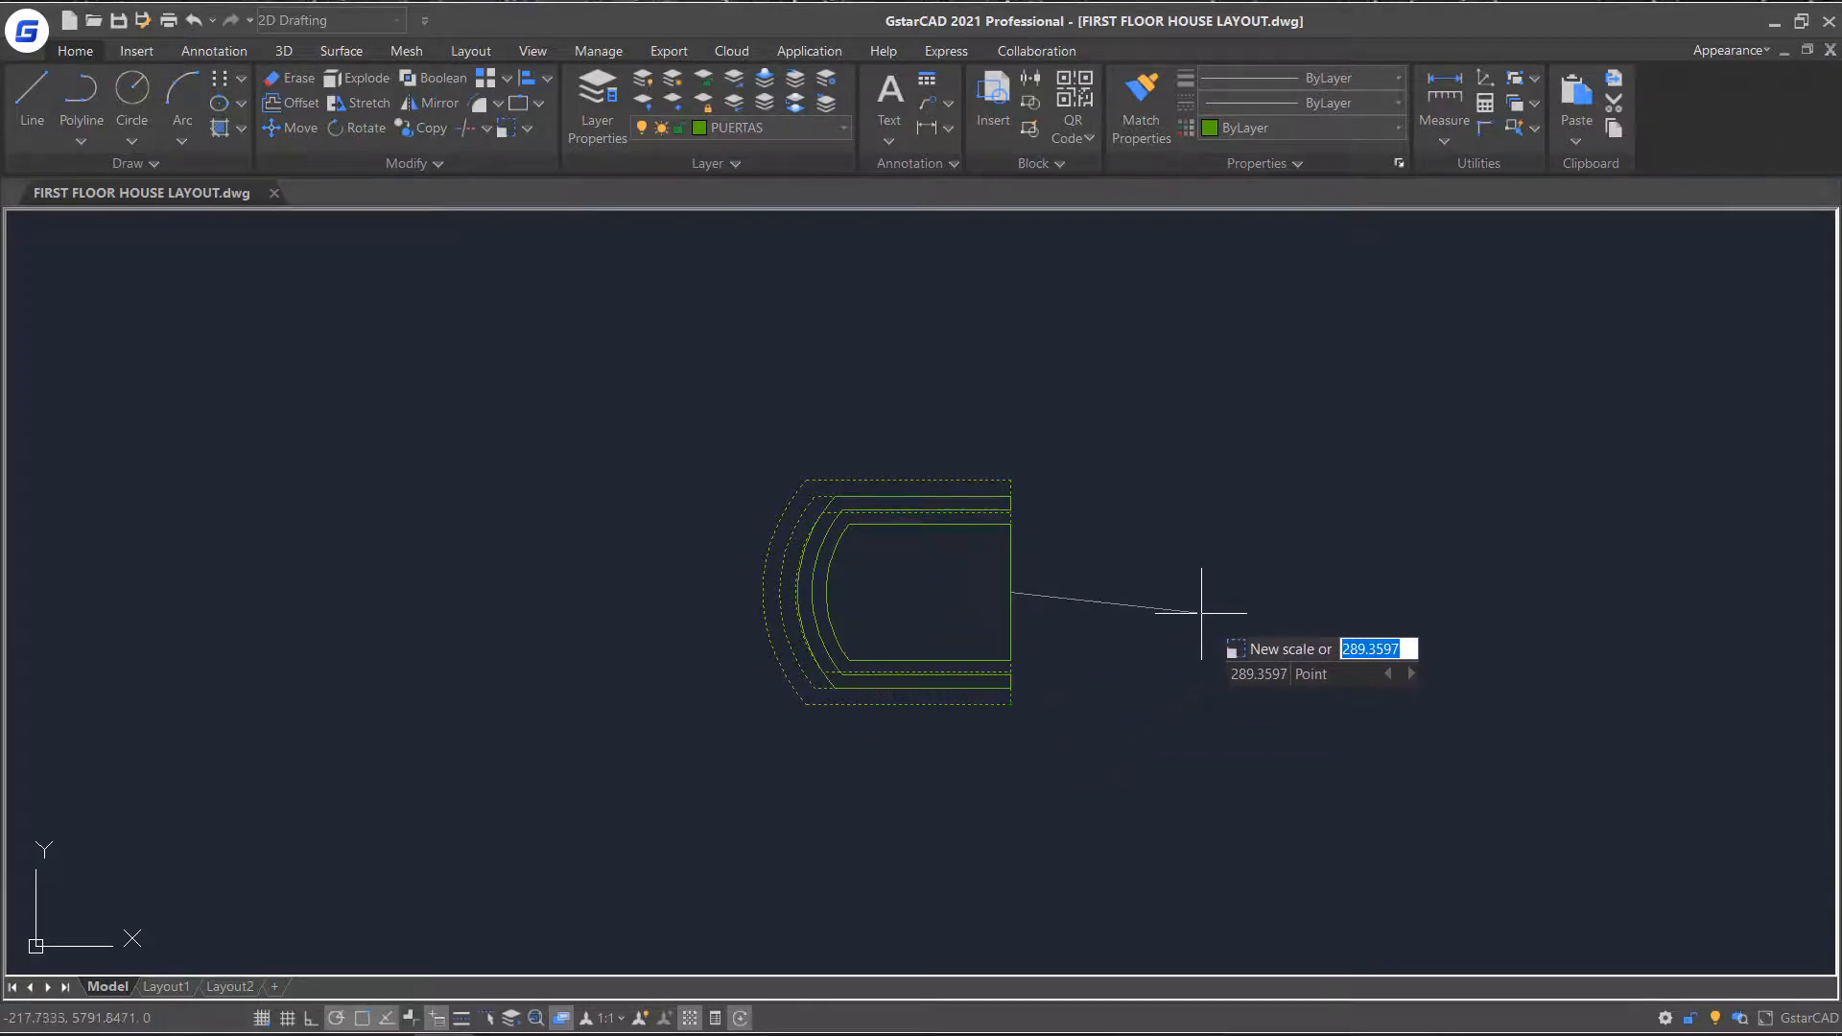
{"action": "key", "text": "Escape"}
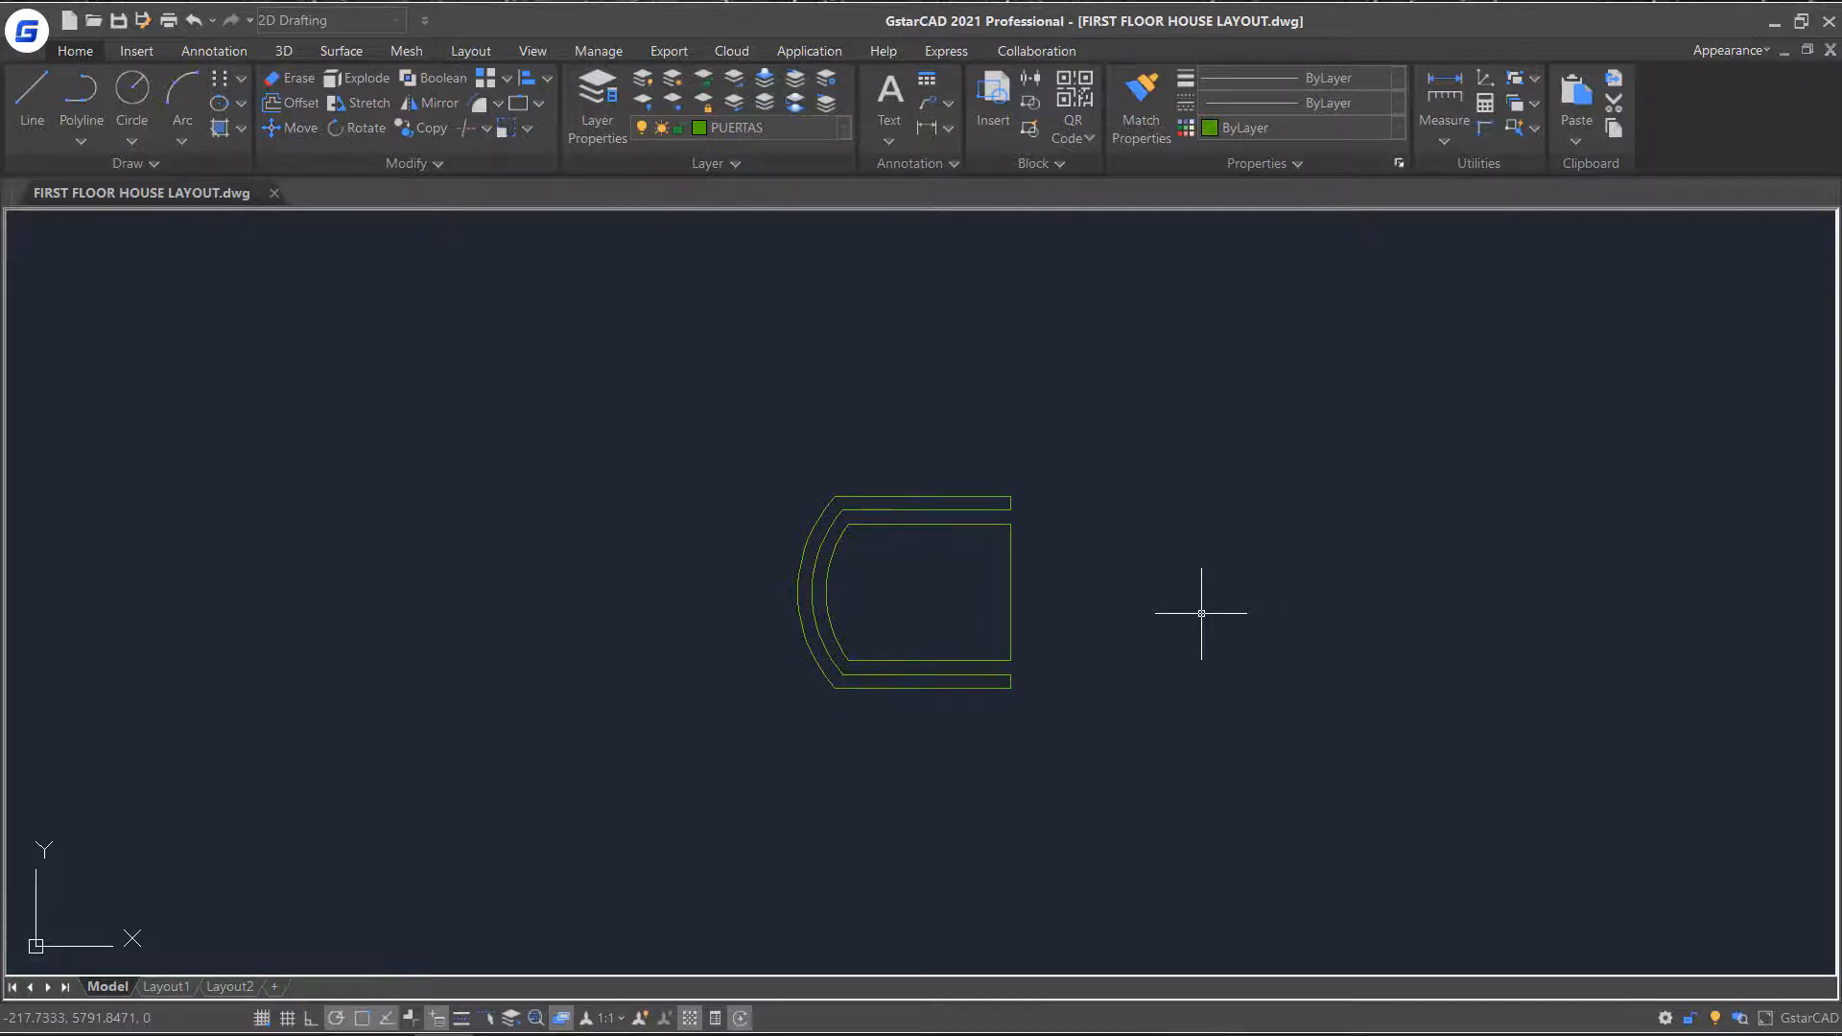
Lengthen the chair's uppermost horizontal line at its right end with a Delta of 100, and undo it.
{"action": "left_click", "coordinate": [437, 163]}
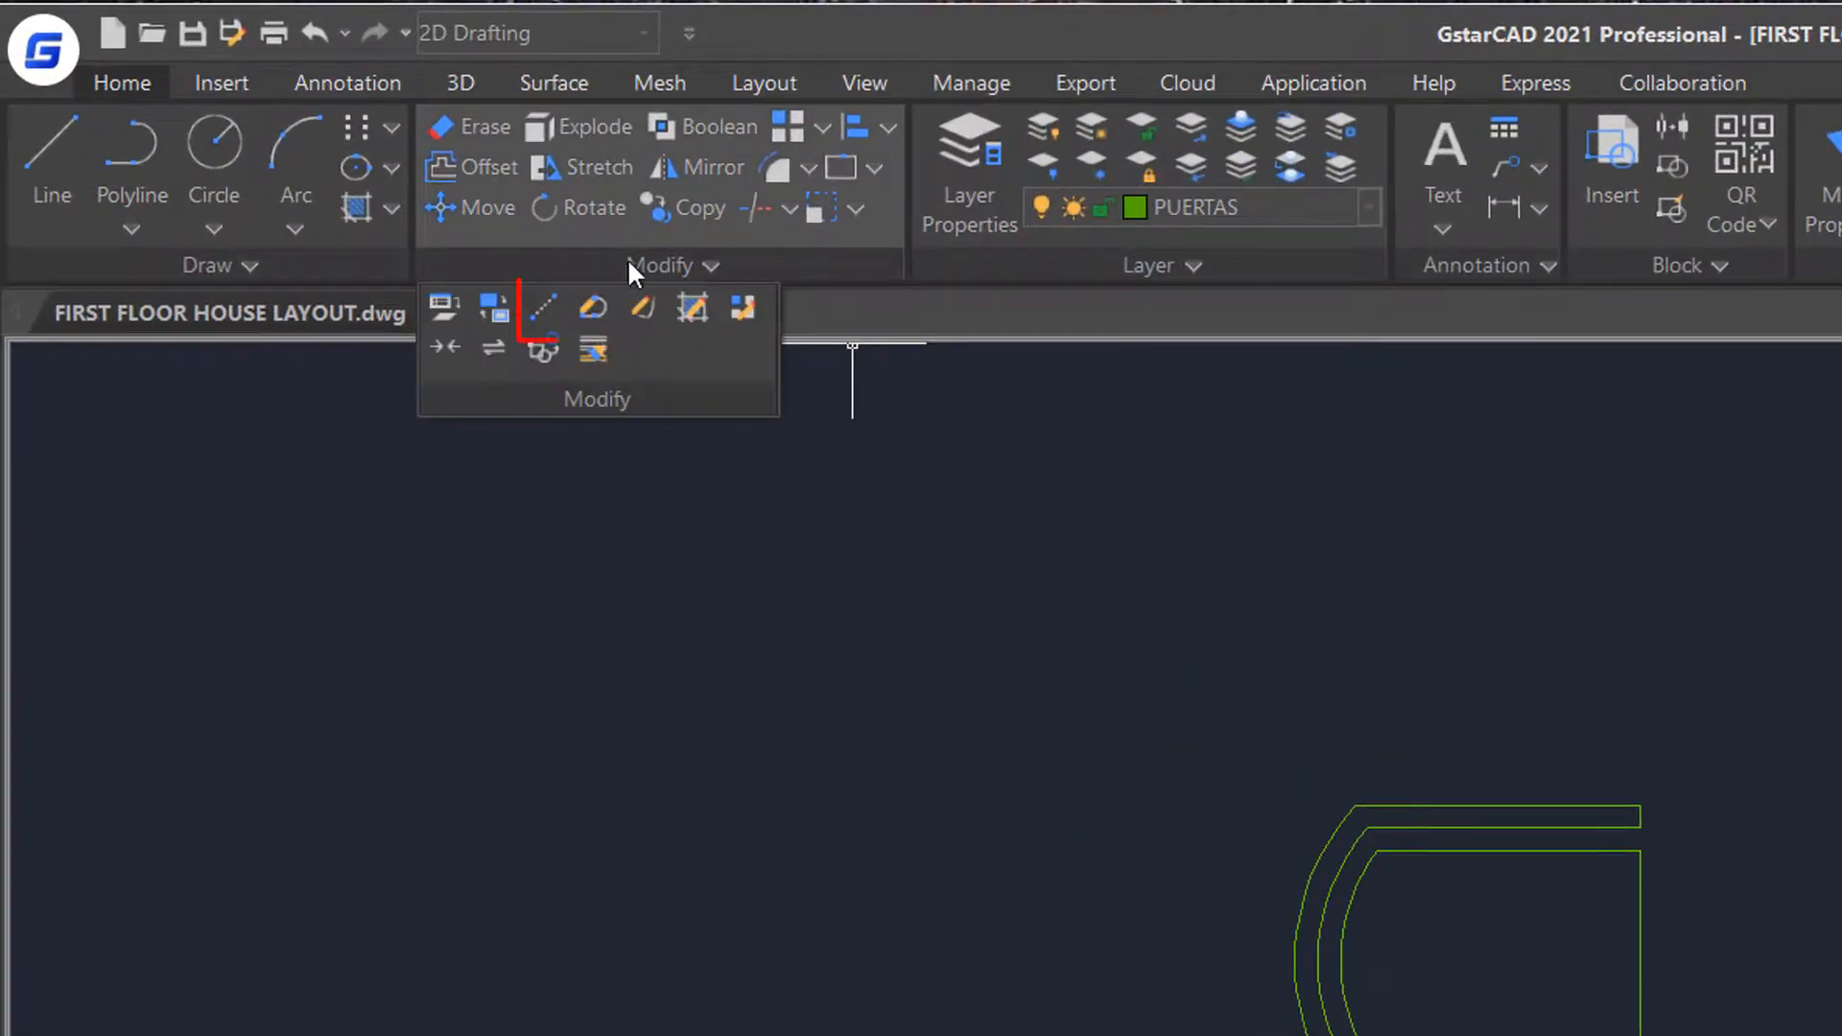
{"action": "left_click", "coordinate": [534, 313]}
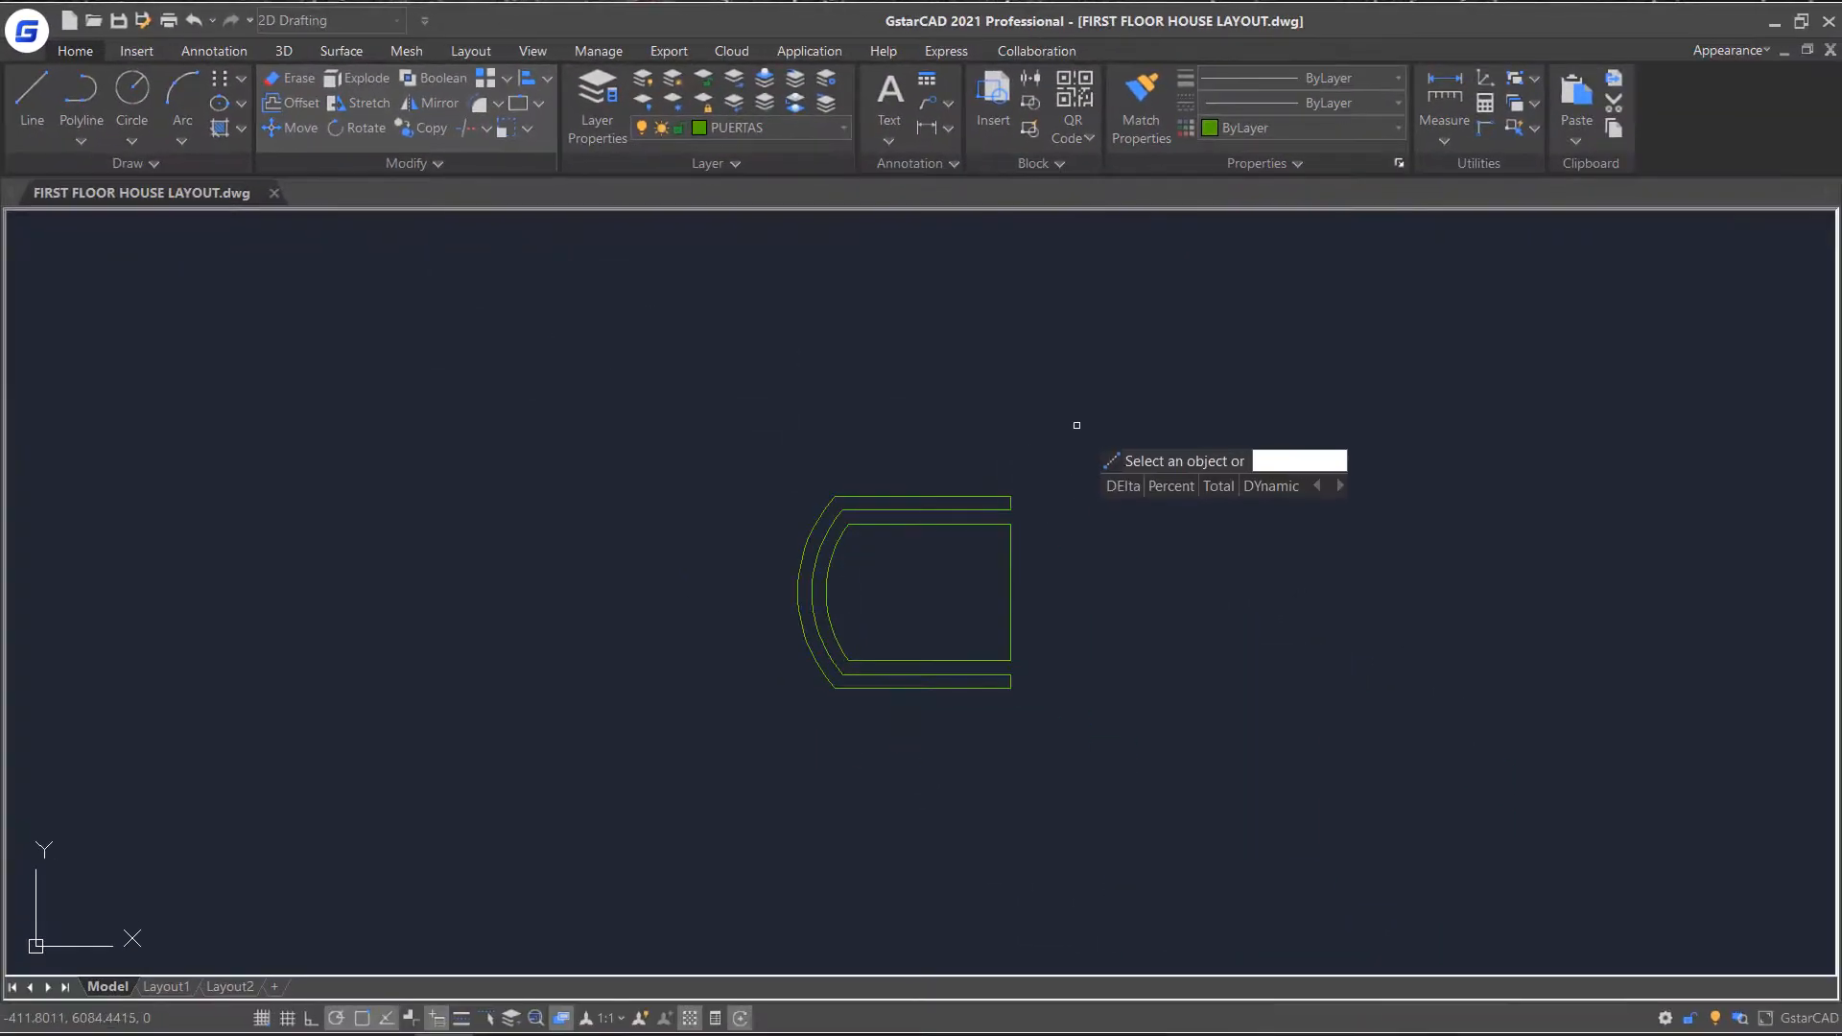
{"action": "type", "text": "d"}
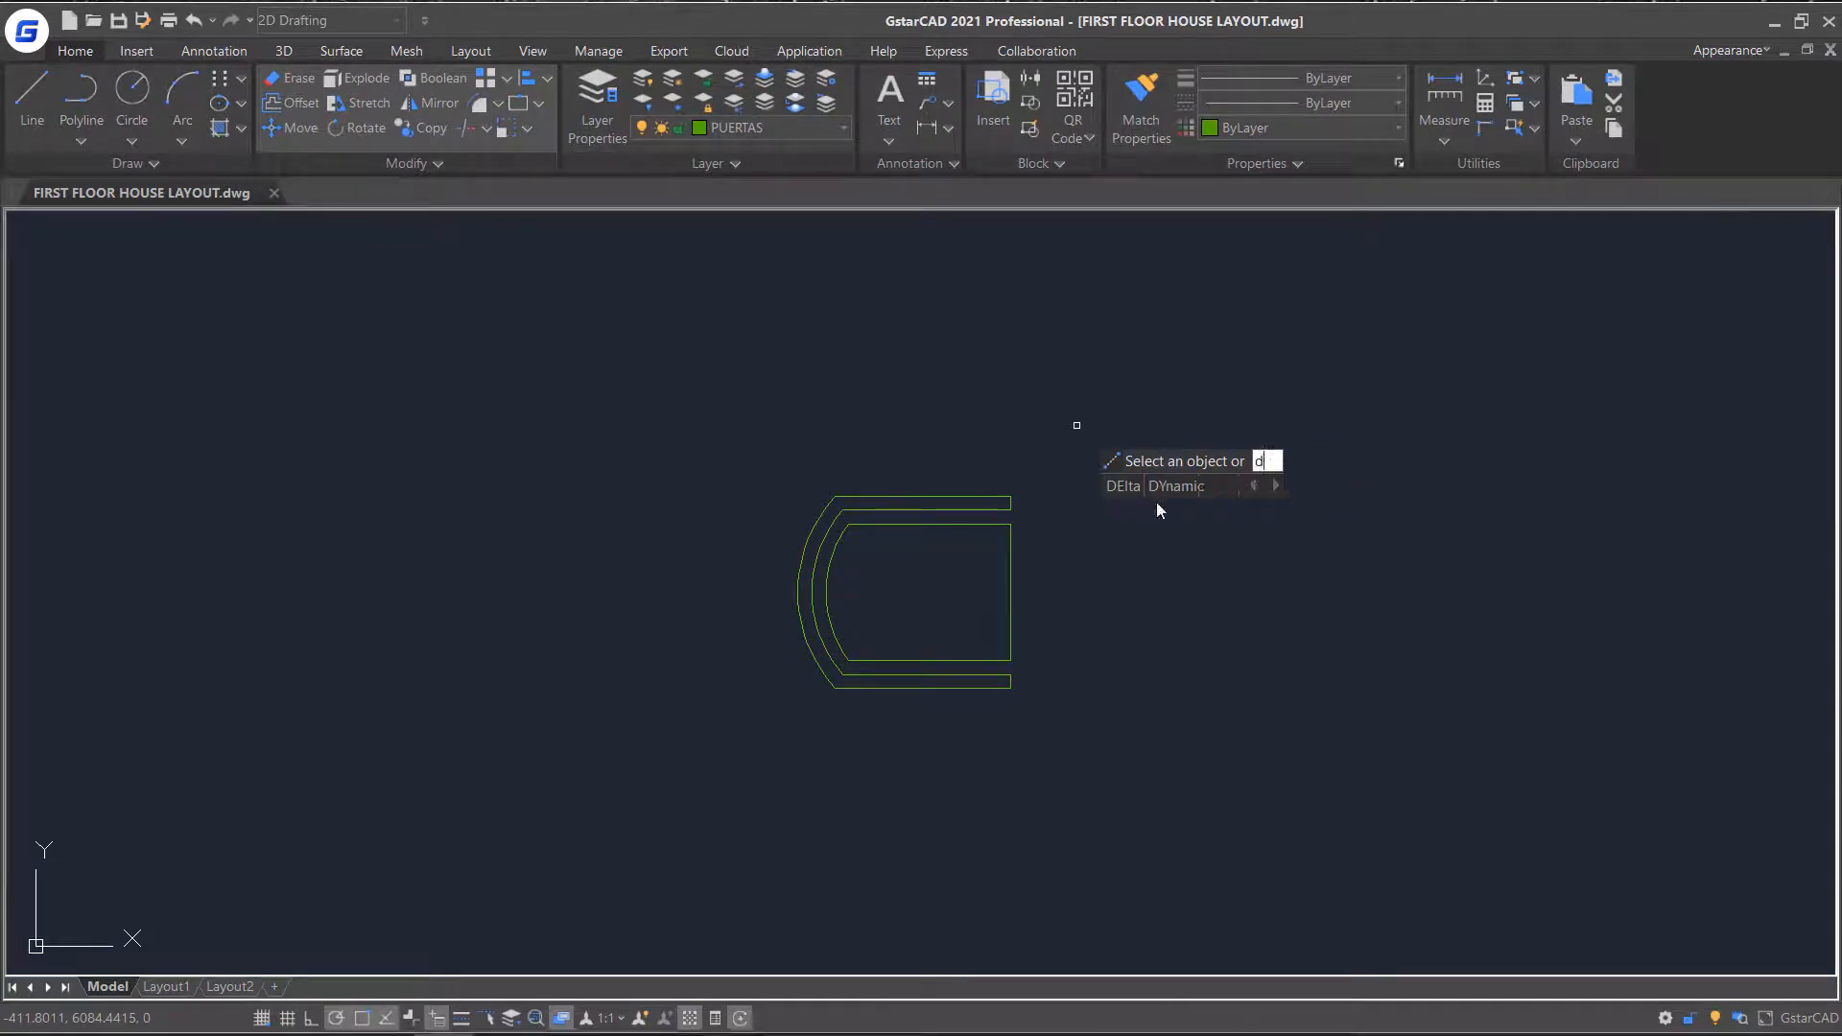
{"action": "left_click", "coordinate": [1122, 487]}
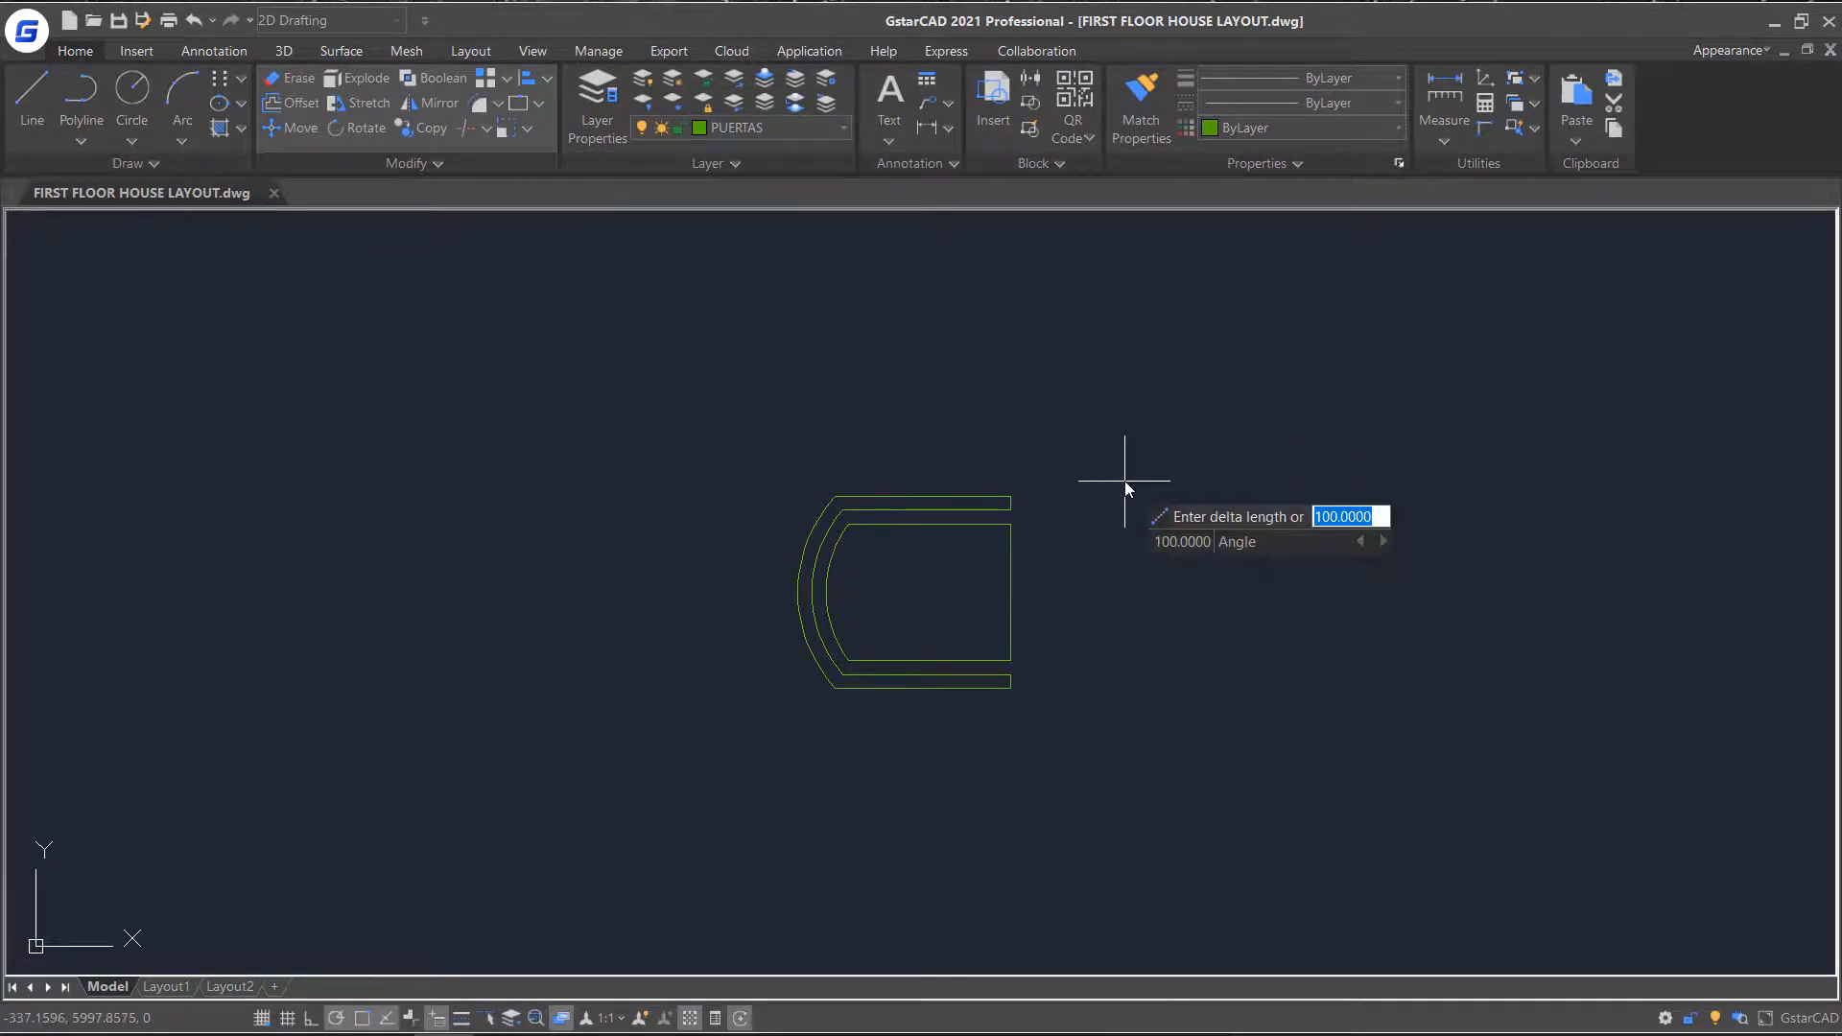
{"action": "type", "text": "1"}
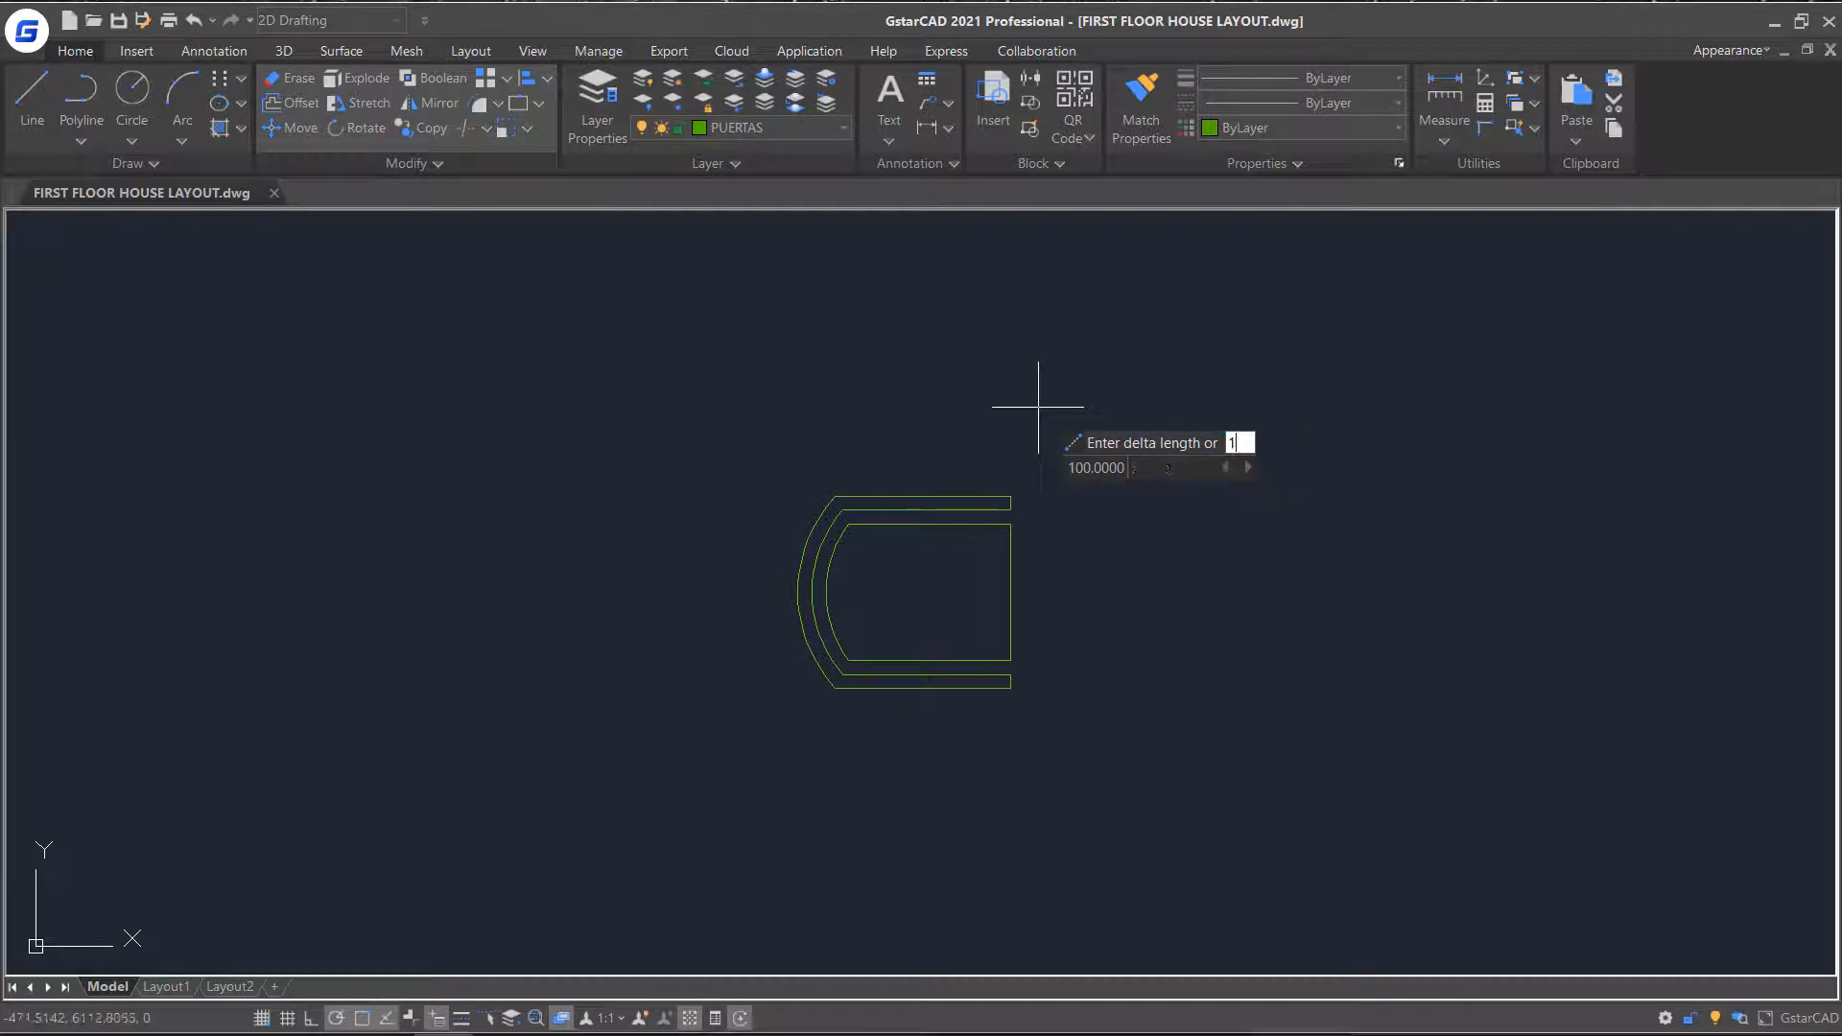
{"action": "type", "text": "00"}
{"action": "key", "text": "Return"}
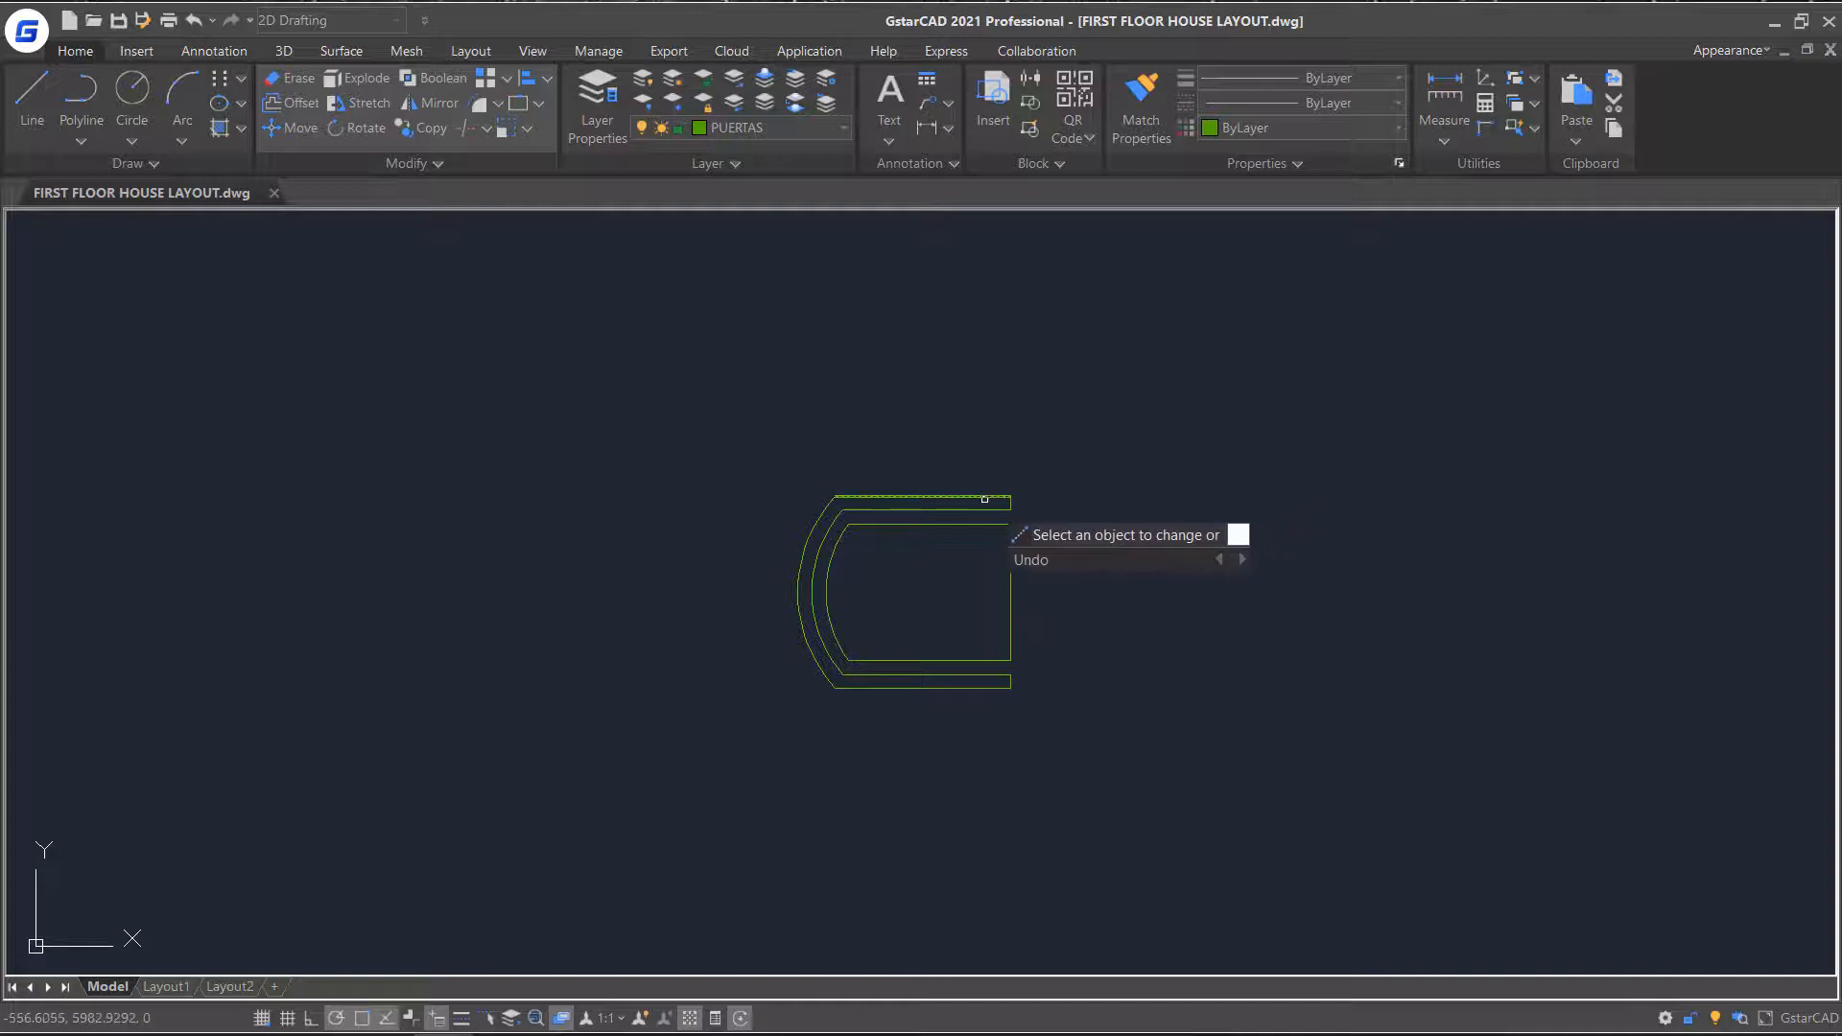
{"action": "left_click", "coordinate": [1005, 497]}
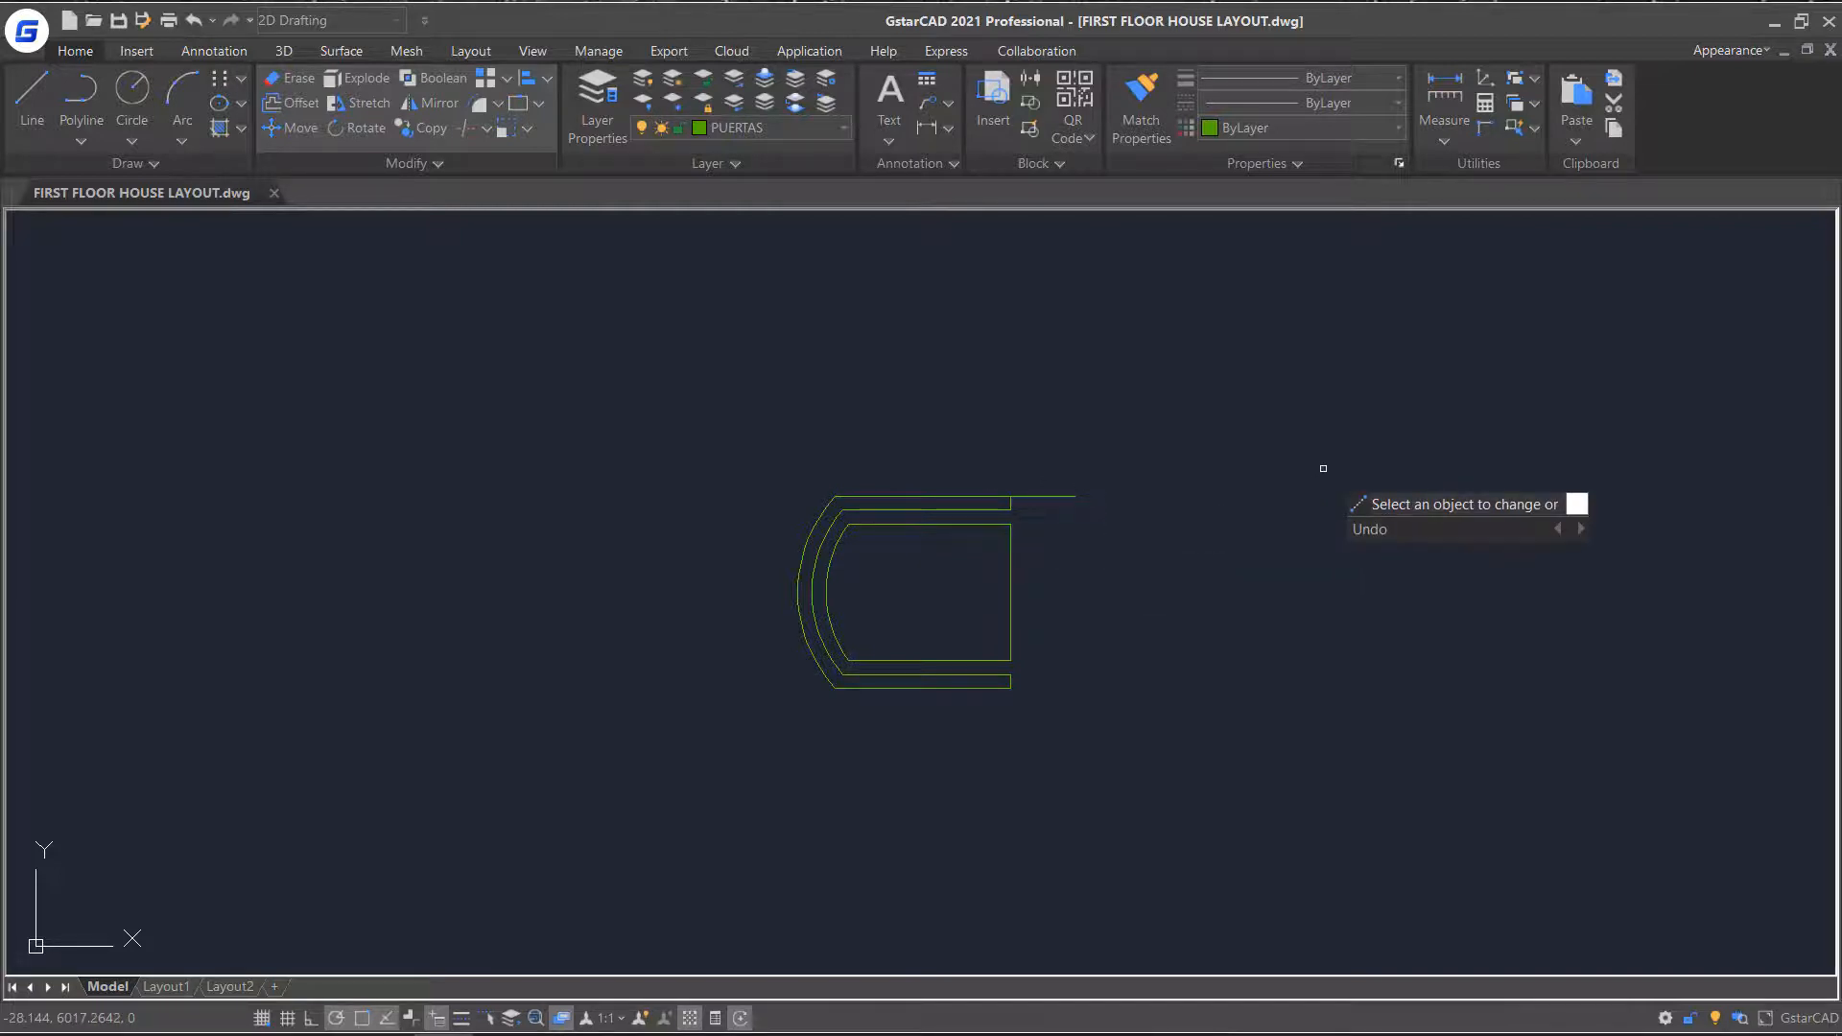
{"action": "key", "text": "ctrl+z"}
Lengthen the chair's innermost arc at both ends using Lengthen's Delta Angle option with a 45-degree increment, and undo it.
{"action": "left_click", "coordinate": [435, 164]}
{"action": "left_click", "coordinate": [336, 194]}
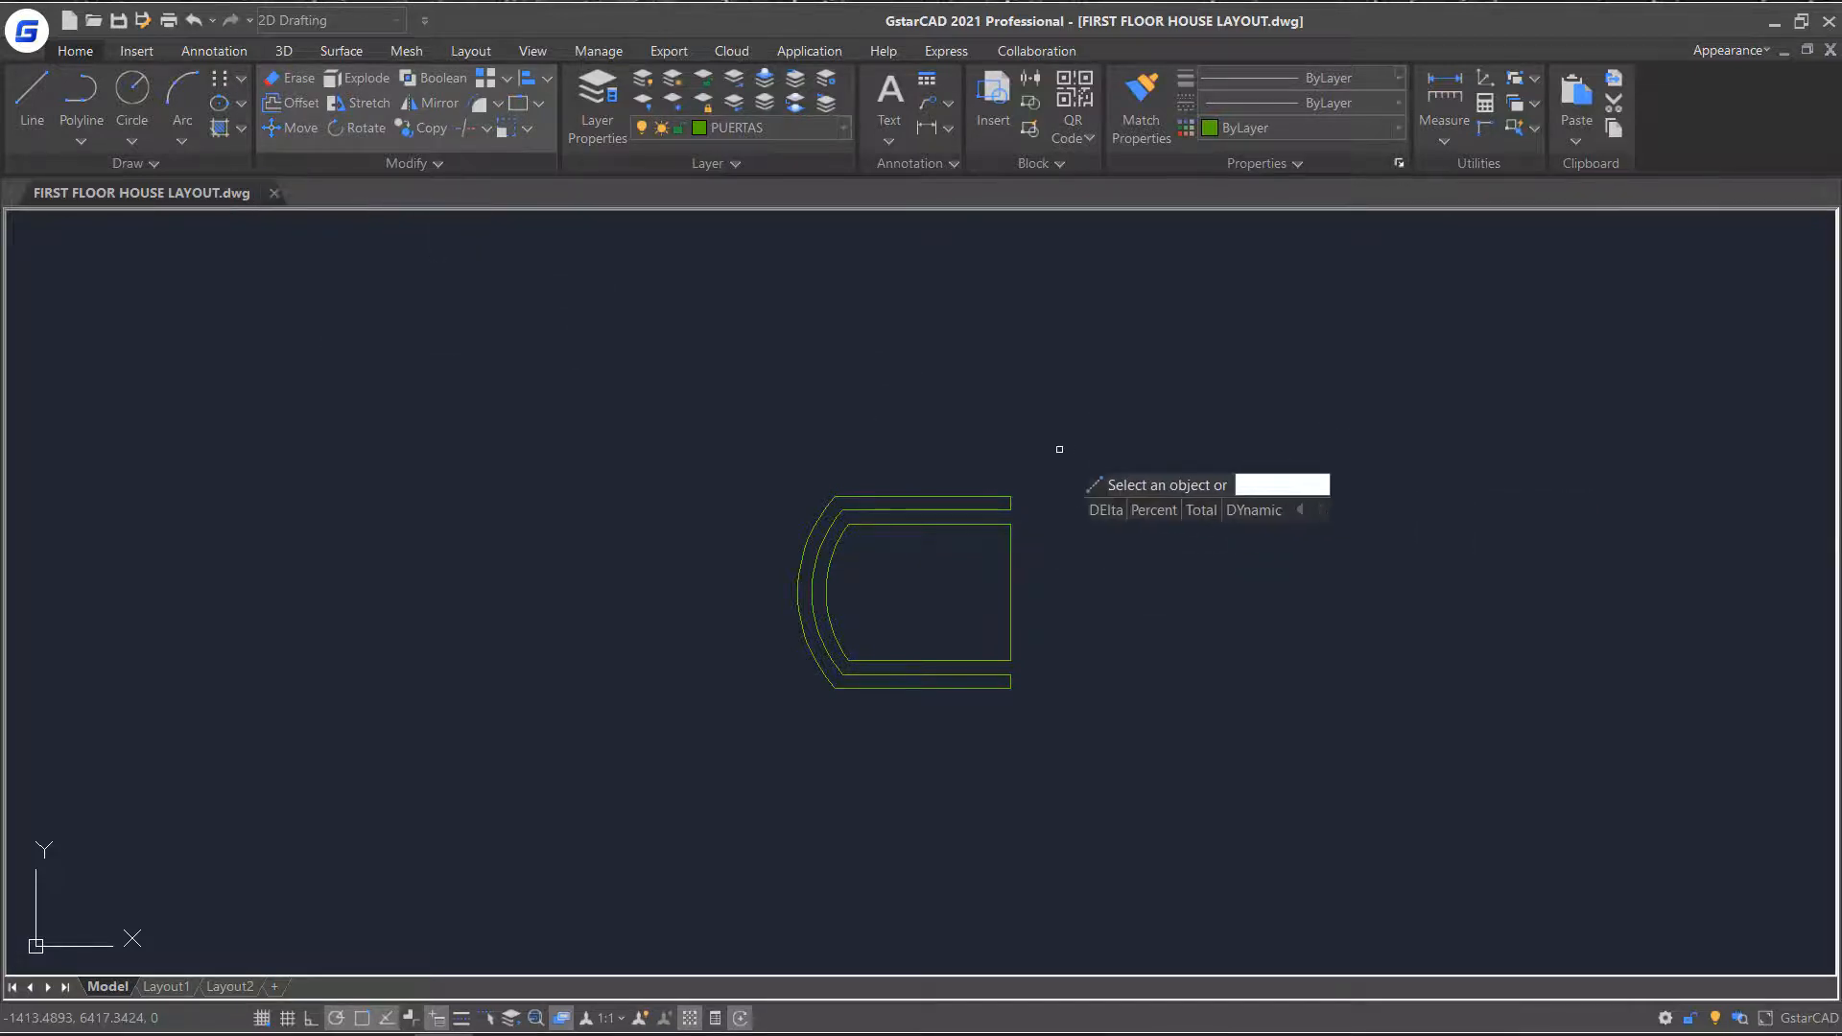
{"action": "type", "text": "d"}
{"action": "key", "text": "Return"}
{"action": "type", "text": "a"}
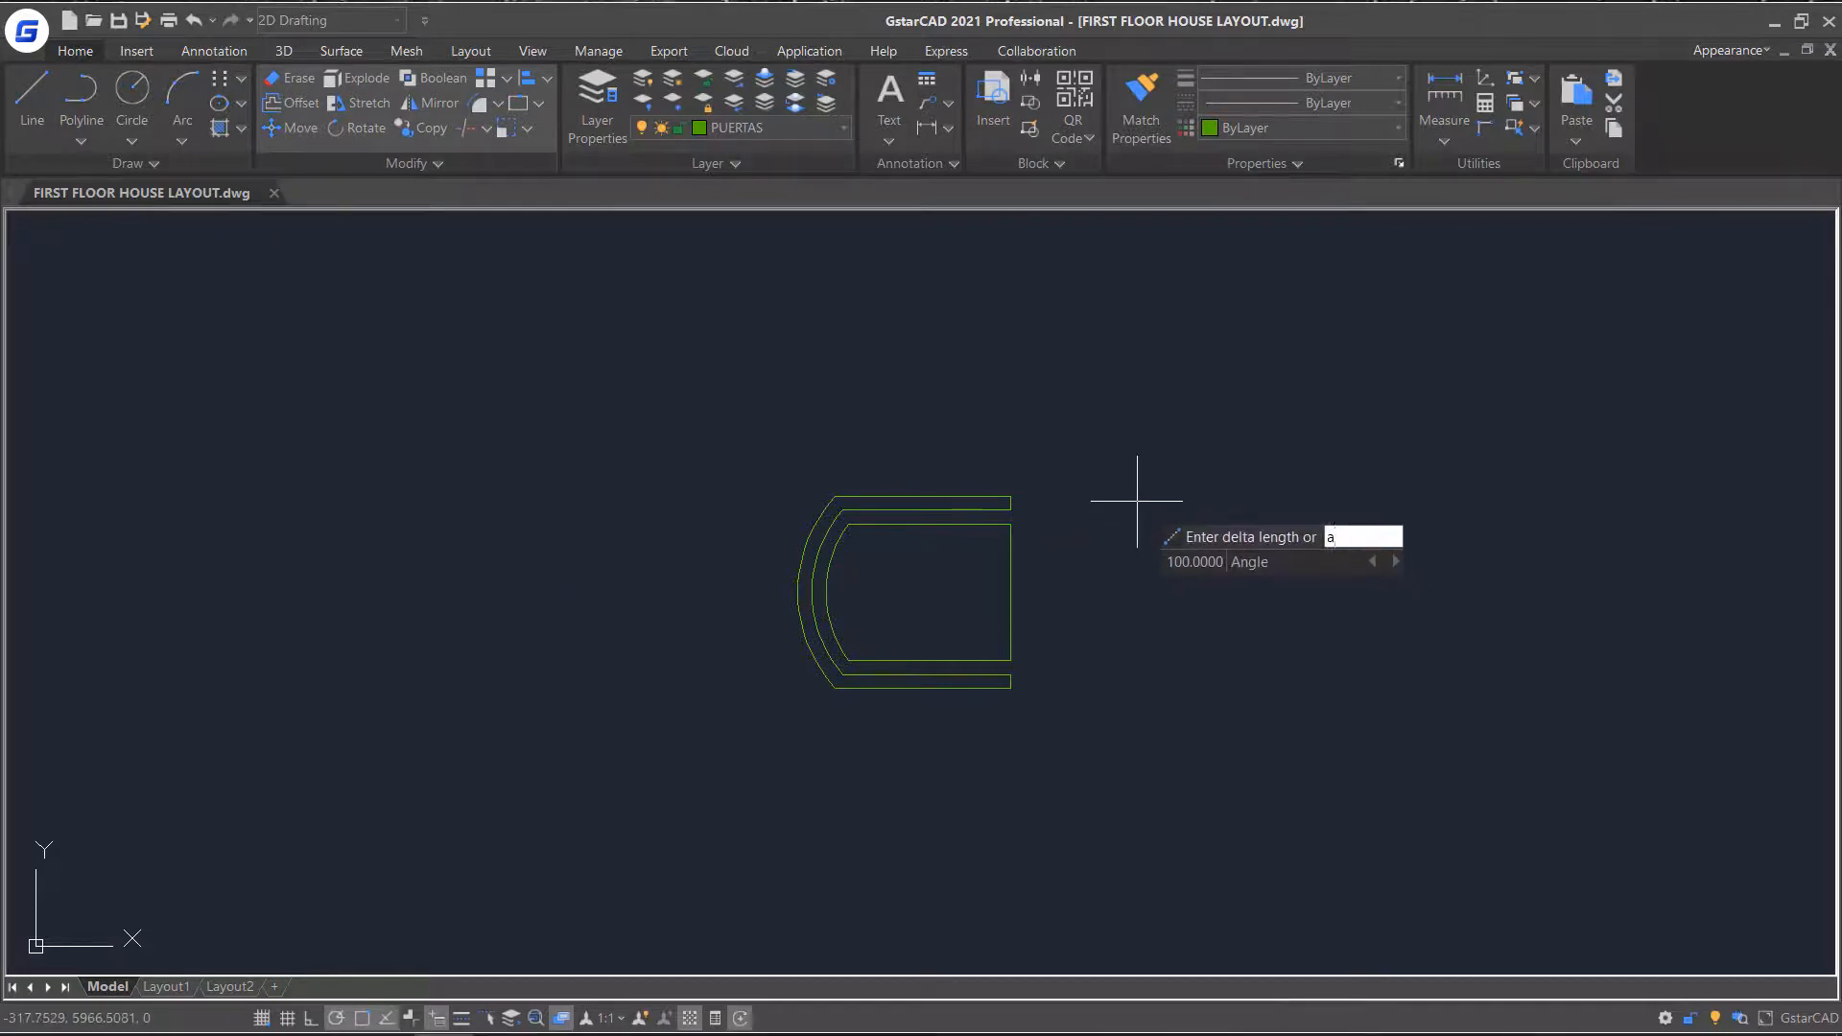
{"action": "key", "text": "Return"}
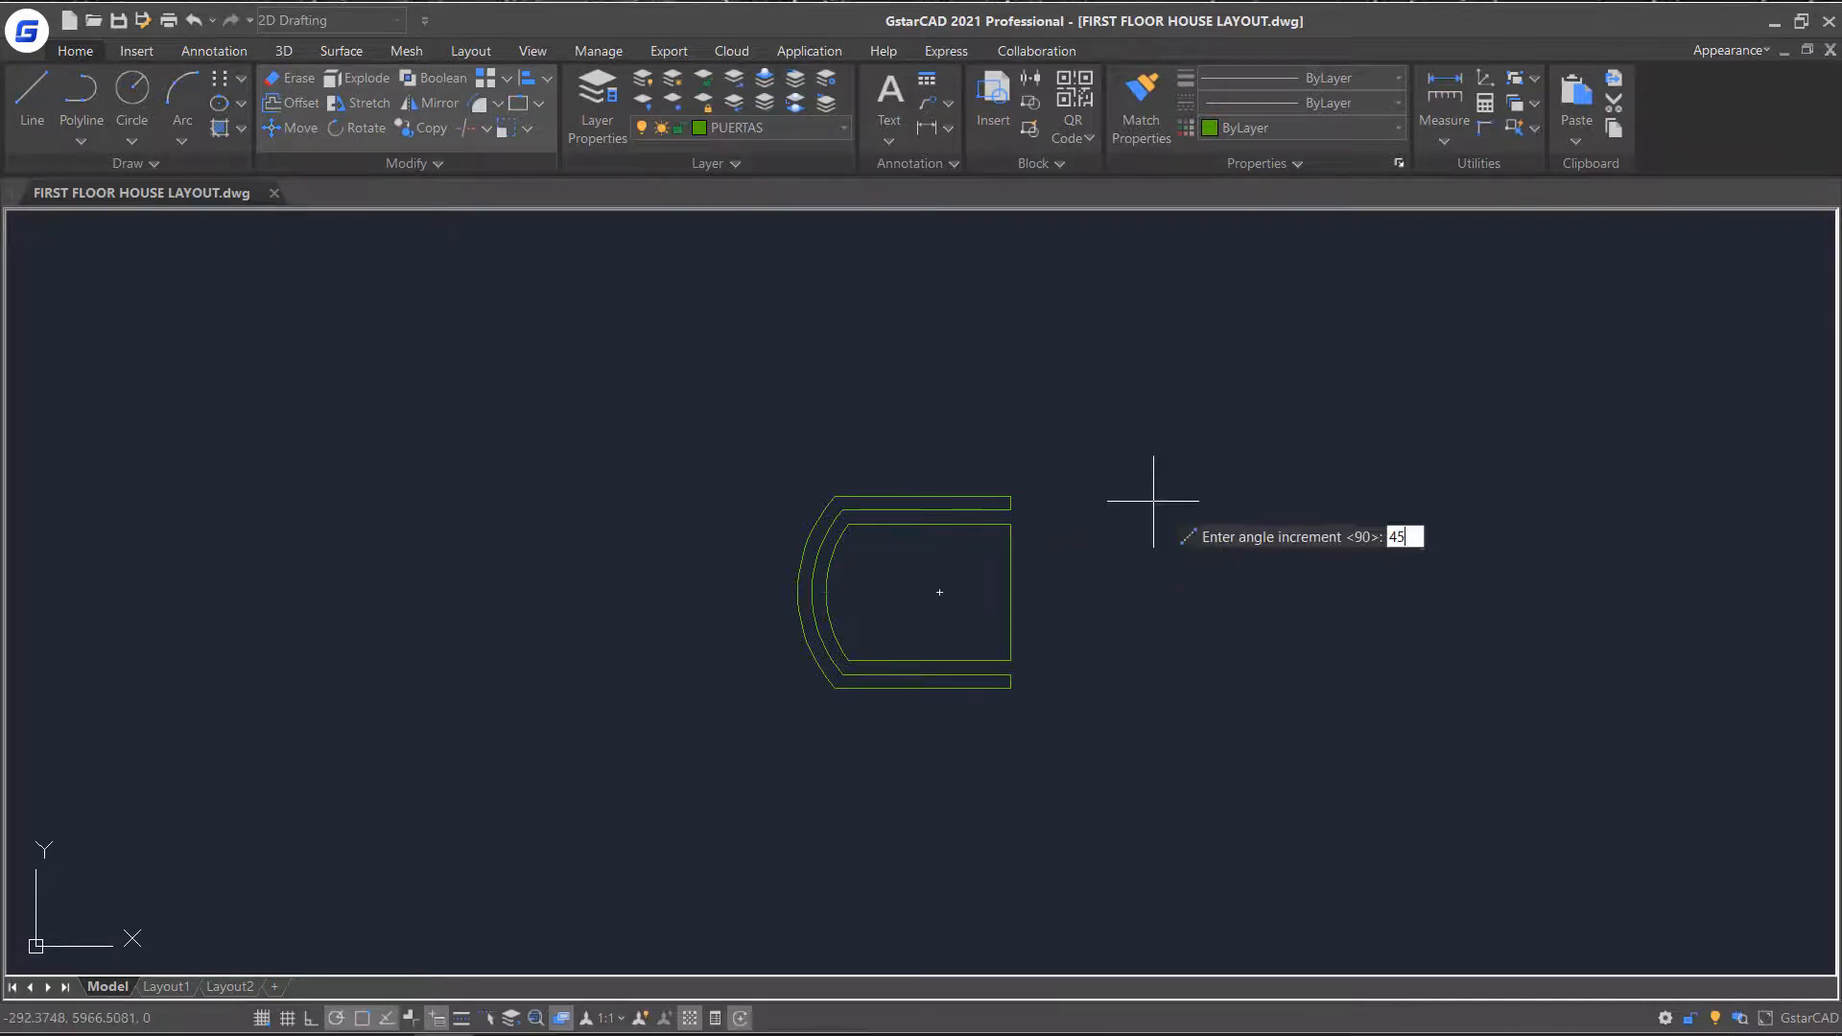
{"action": "key", "text": "Return"}
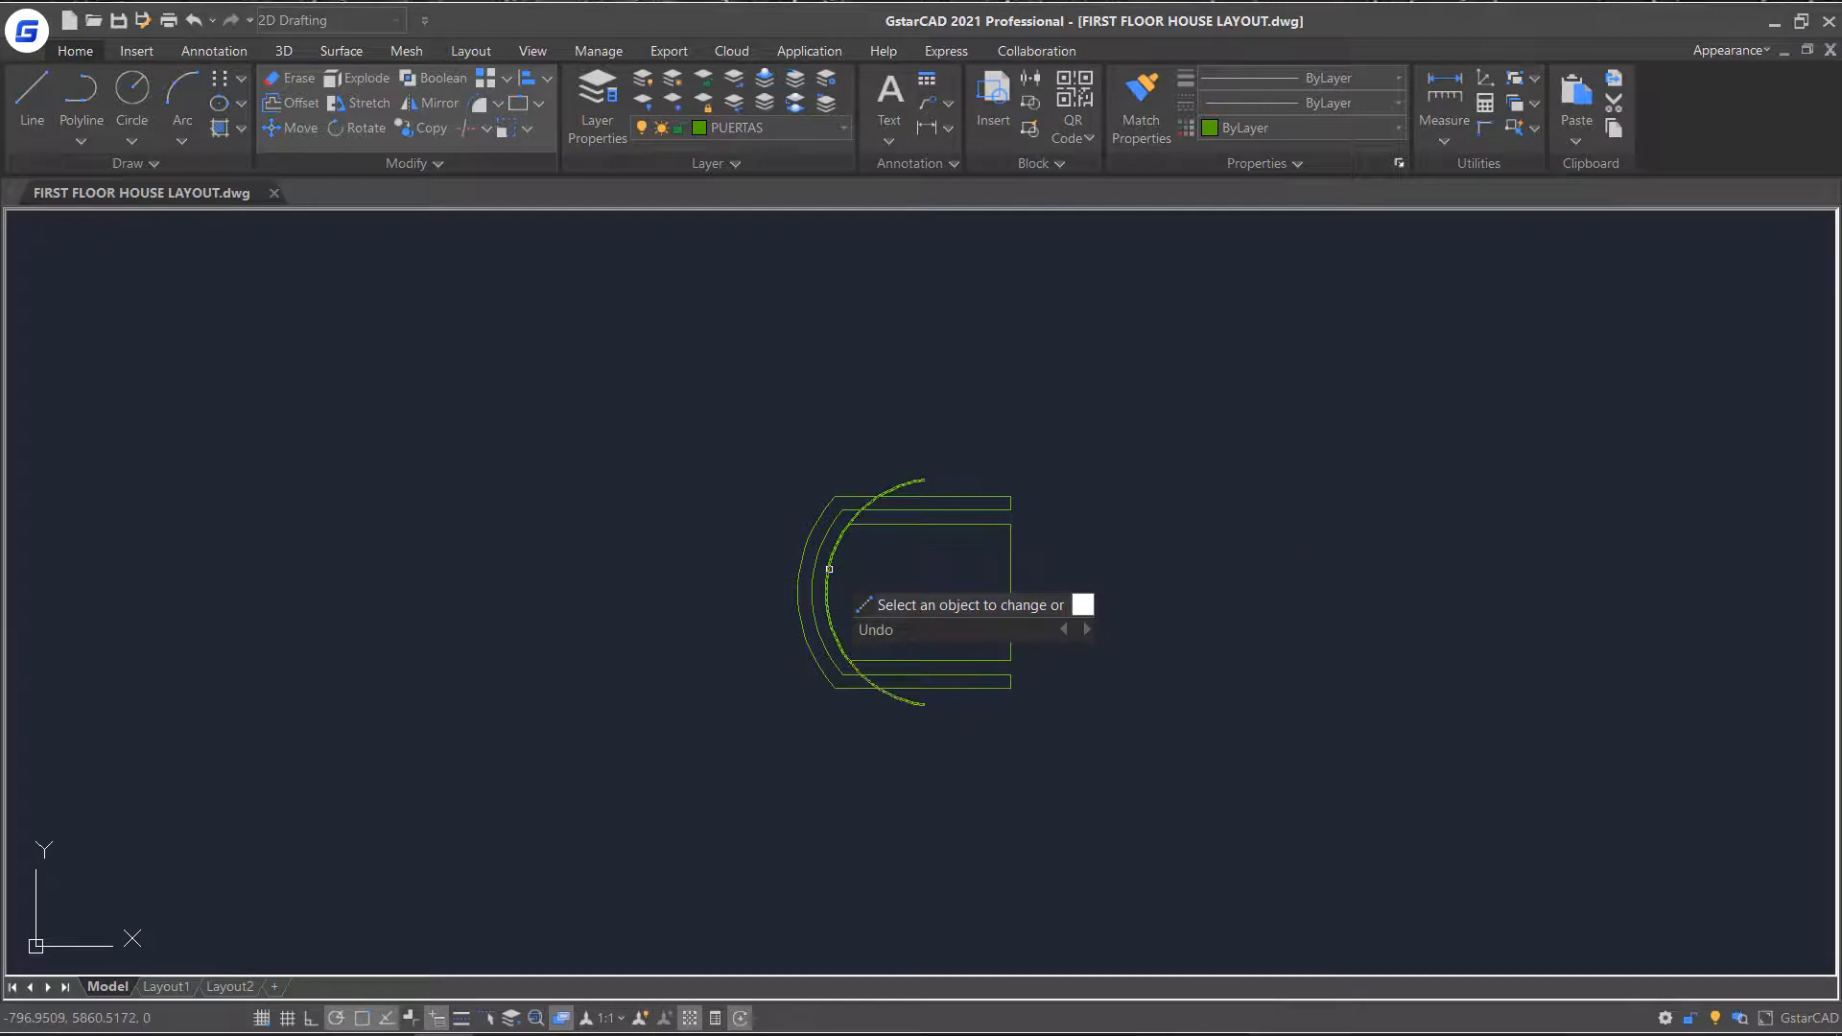
{"action": "key", "text": "Escape"}
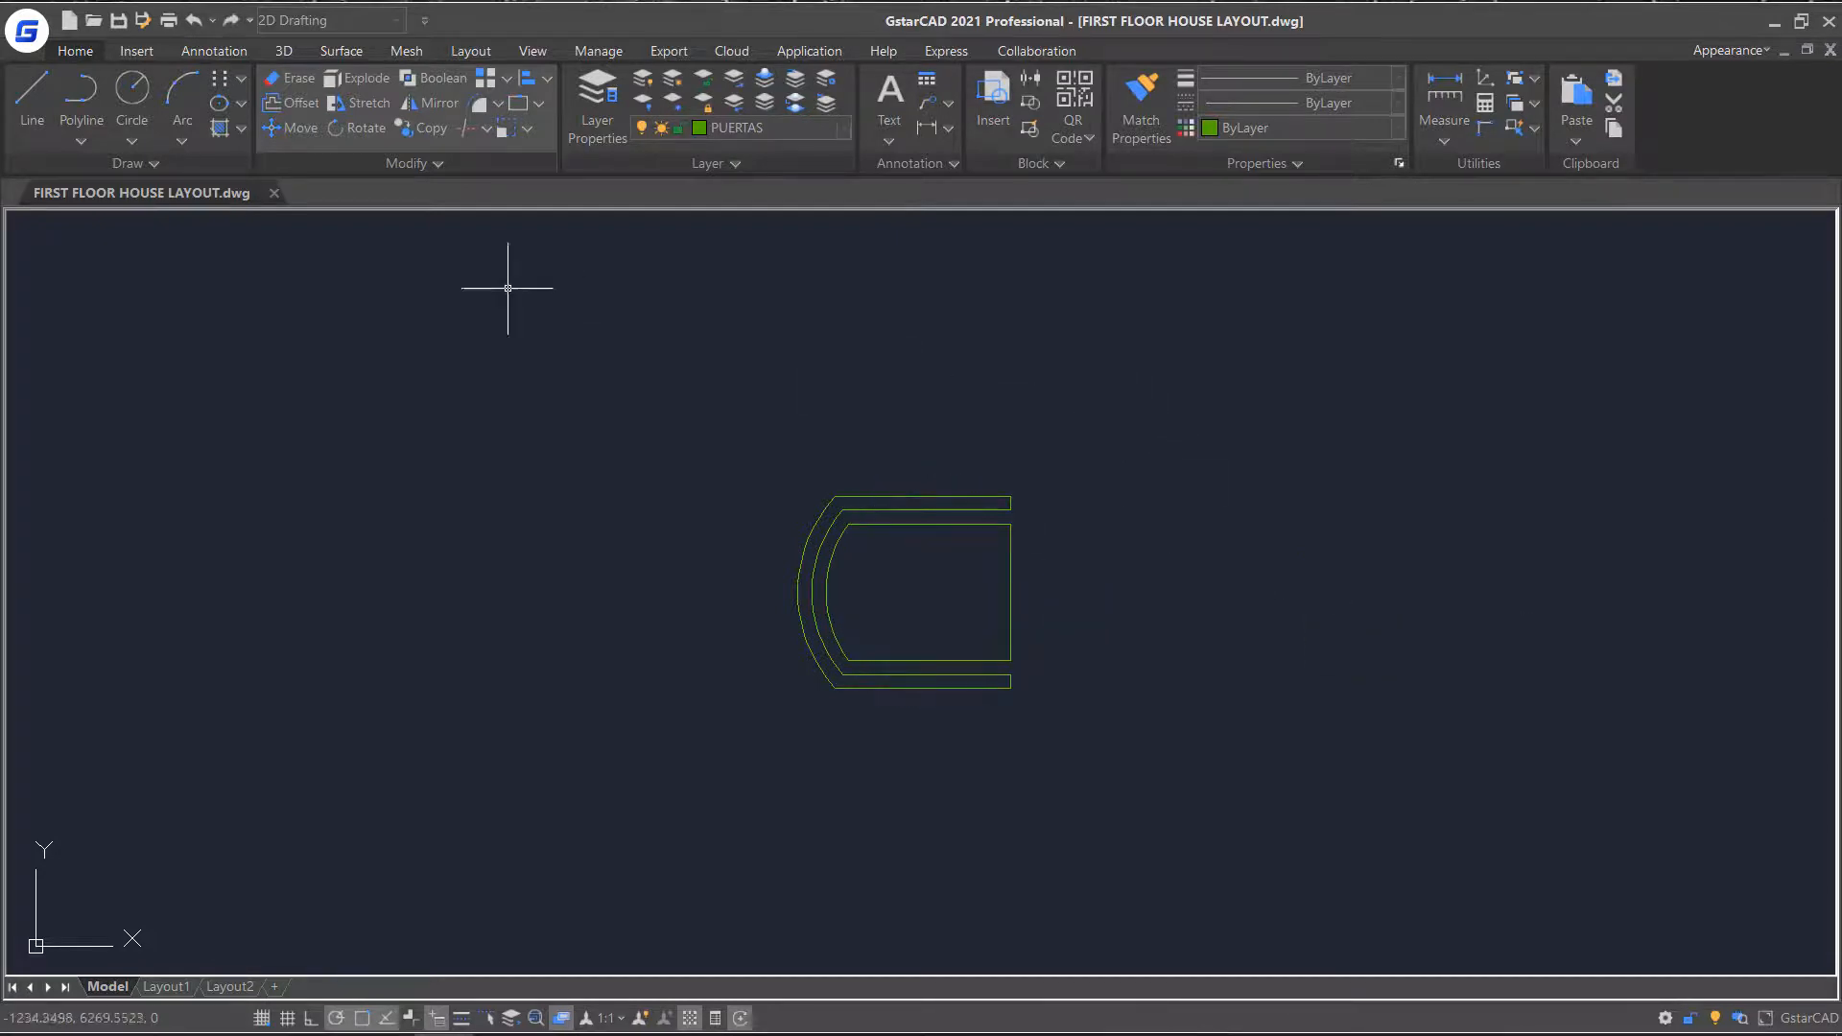
Shorten the chair's straight seat outline from its upper end using Lengthen's Percent option at 50, and undo it.
{"action": "left_click", "coordinate": [411, 163]}
{"action": "left_click", "coordinate": [332, 186]}
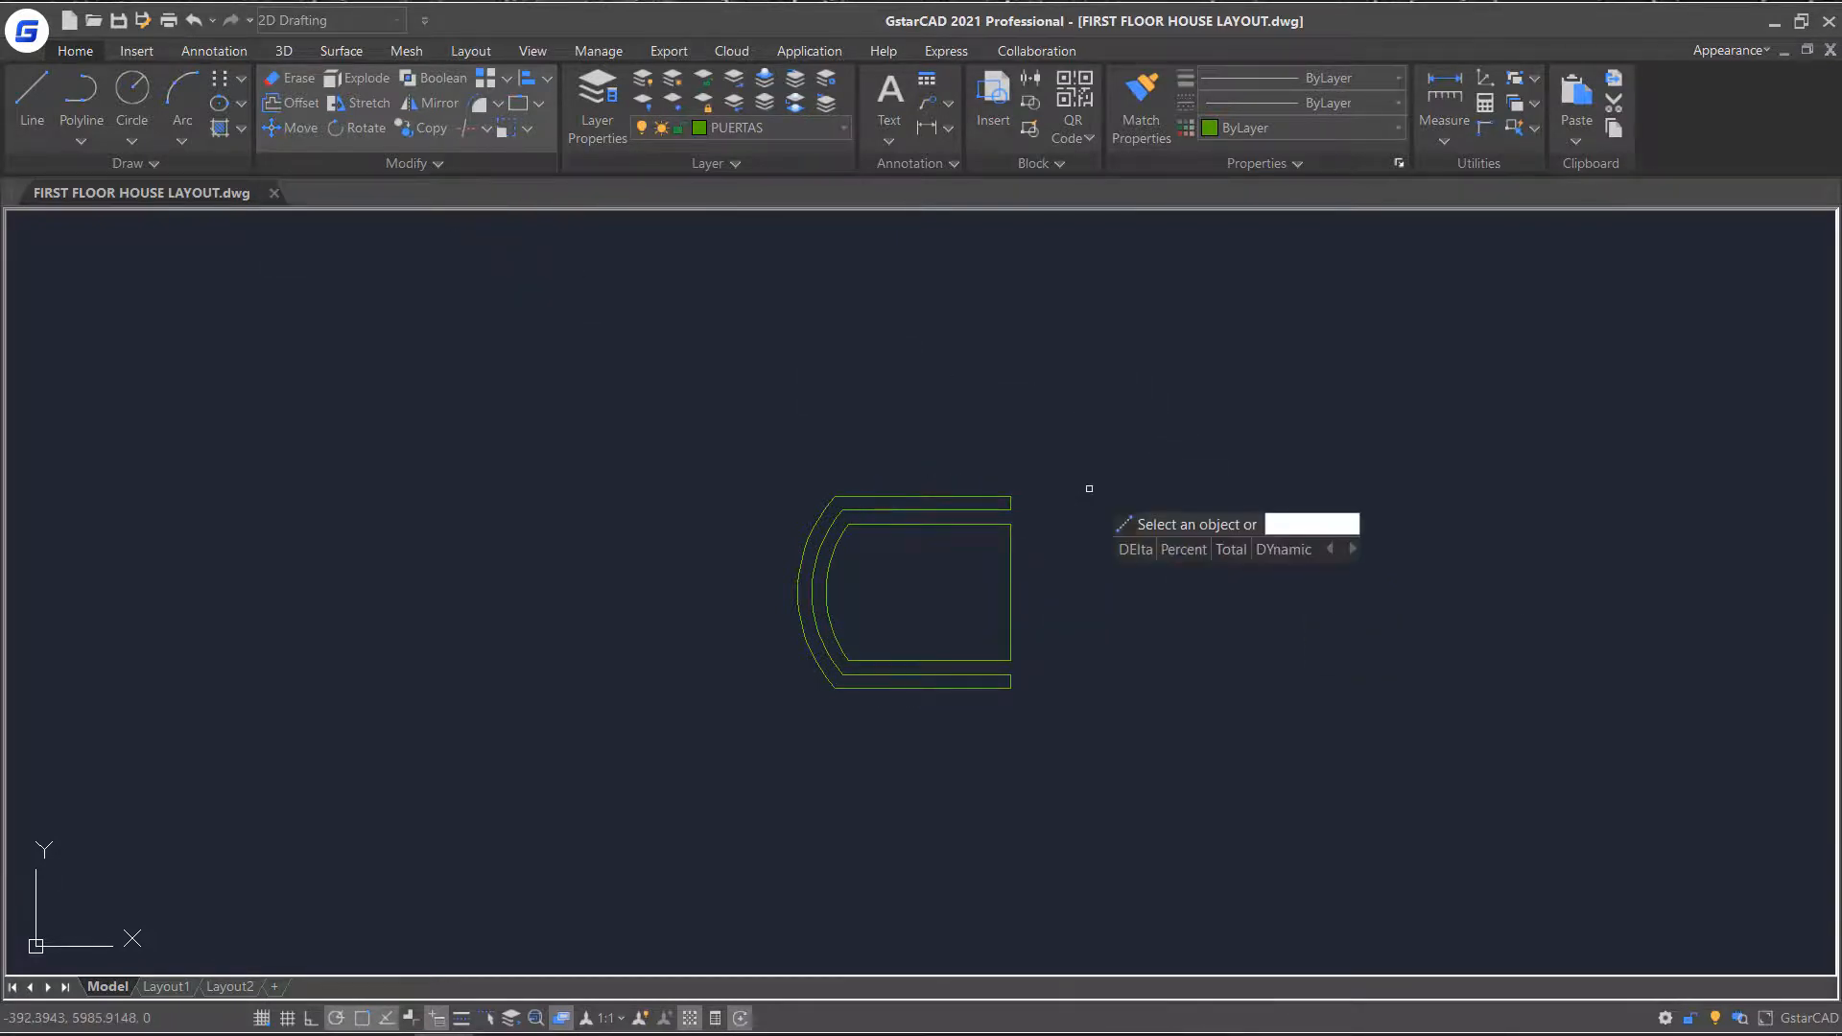
{"action": "type", "text": "p"}
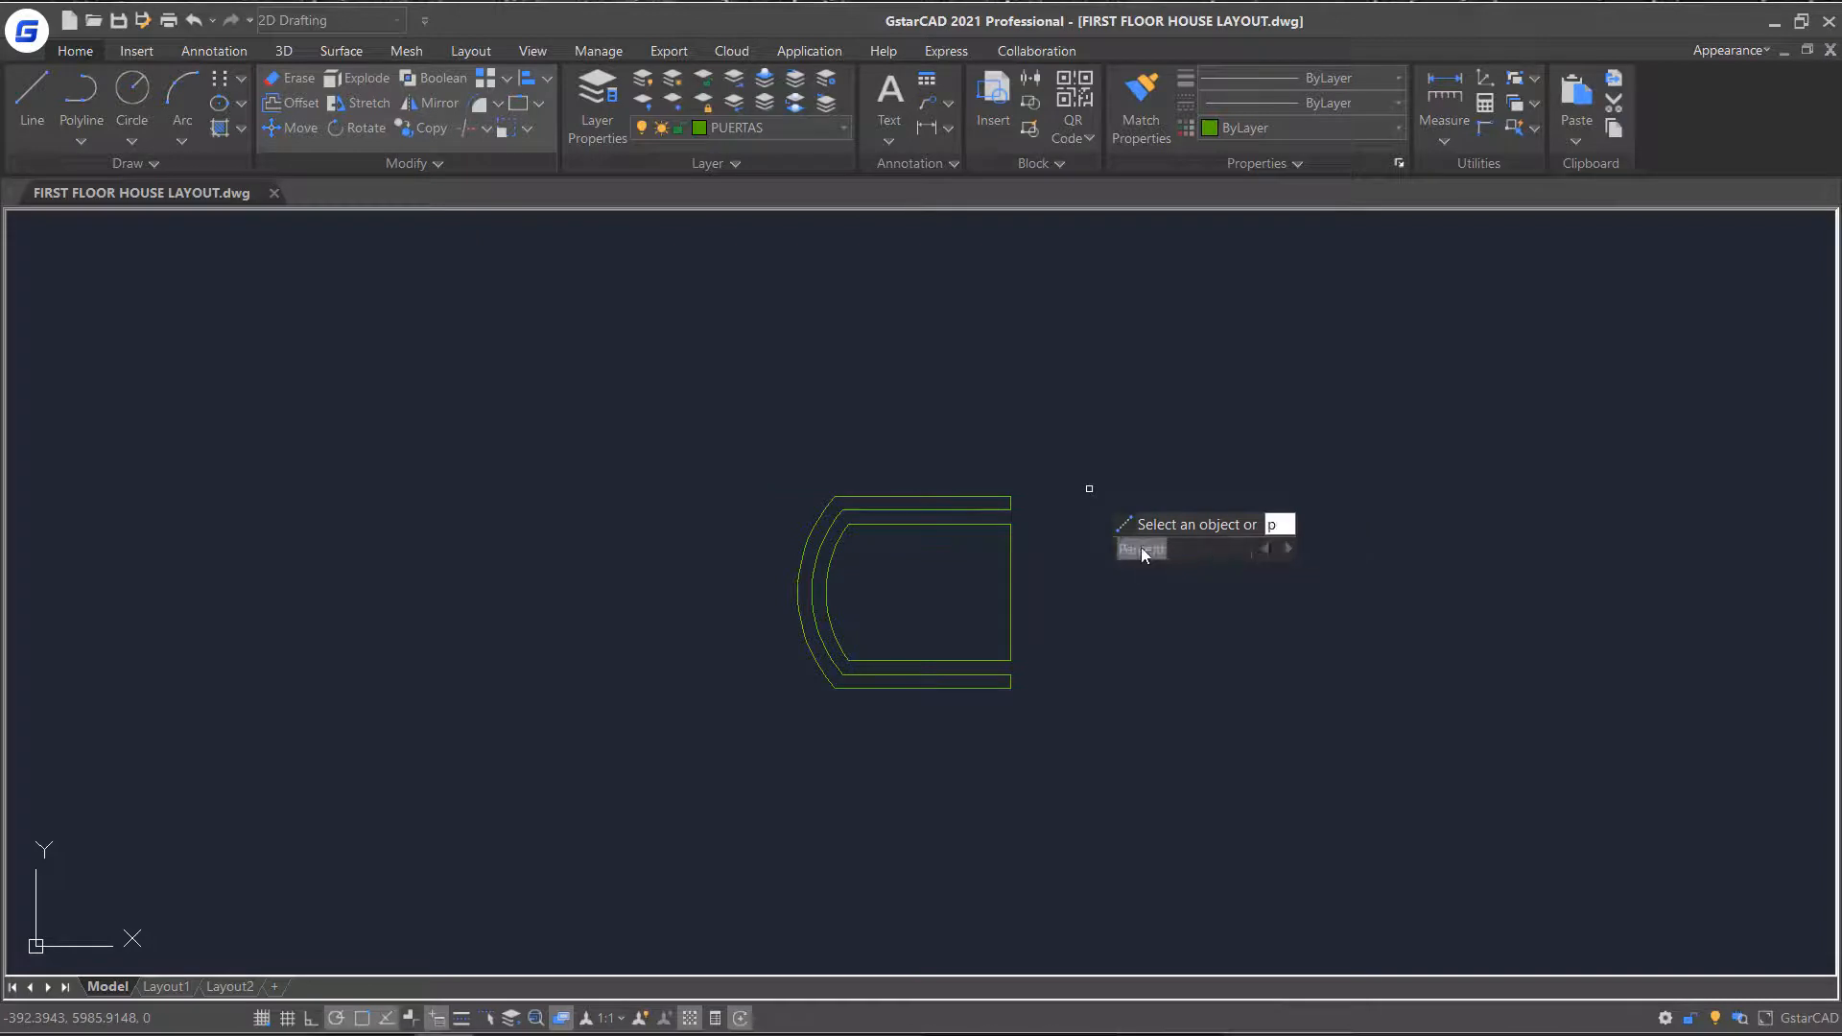
{"action": "left_click", "coordinate": [1142, 548]}
{"action": "type", "text": "50"}
{"action": "key", "text": "Return"}
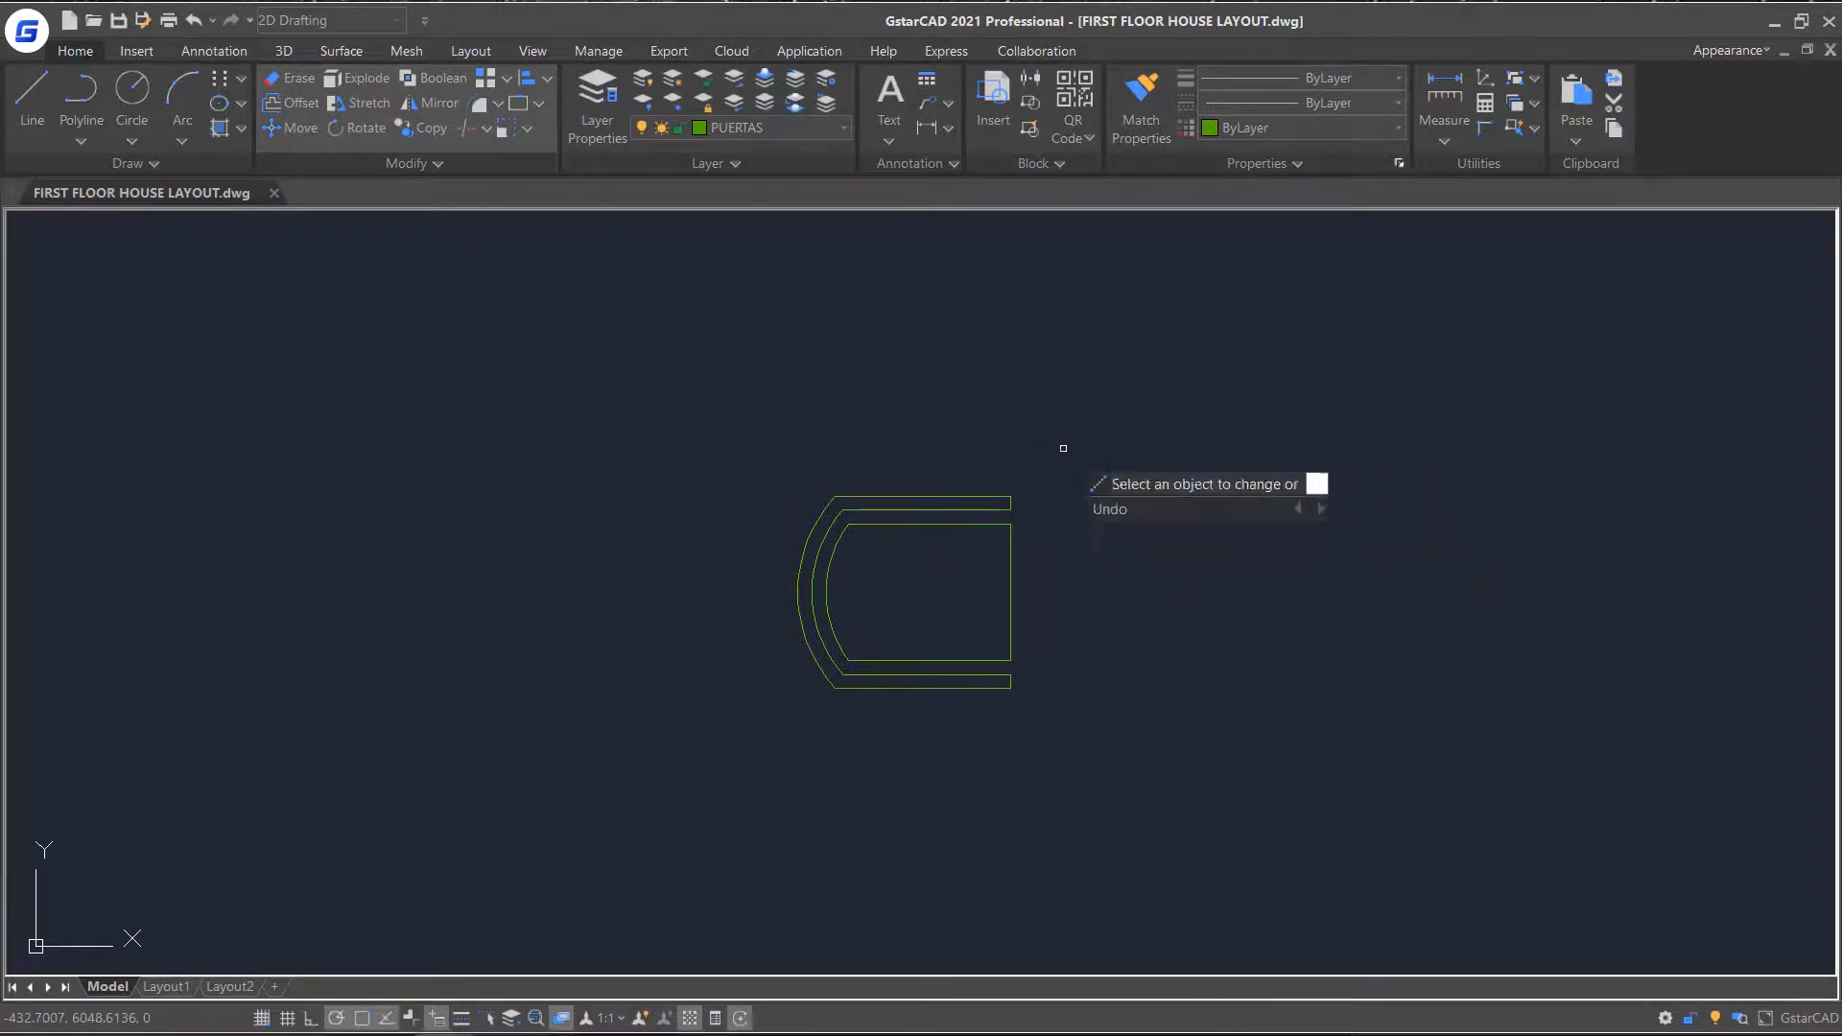
{"action": "left_click", "coordinate": [1009, 578]}
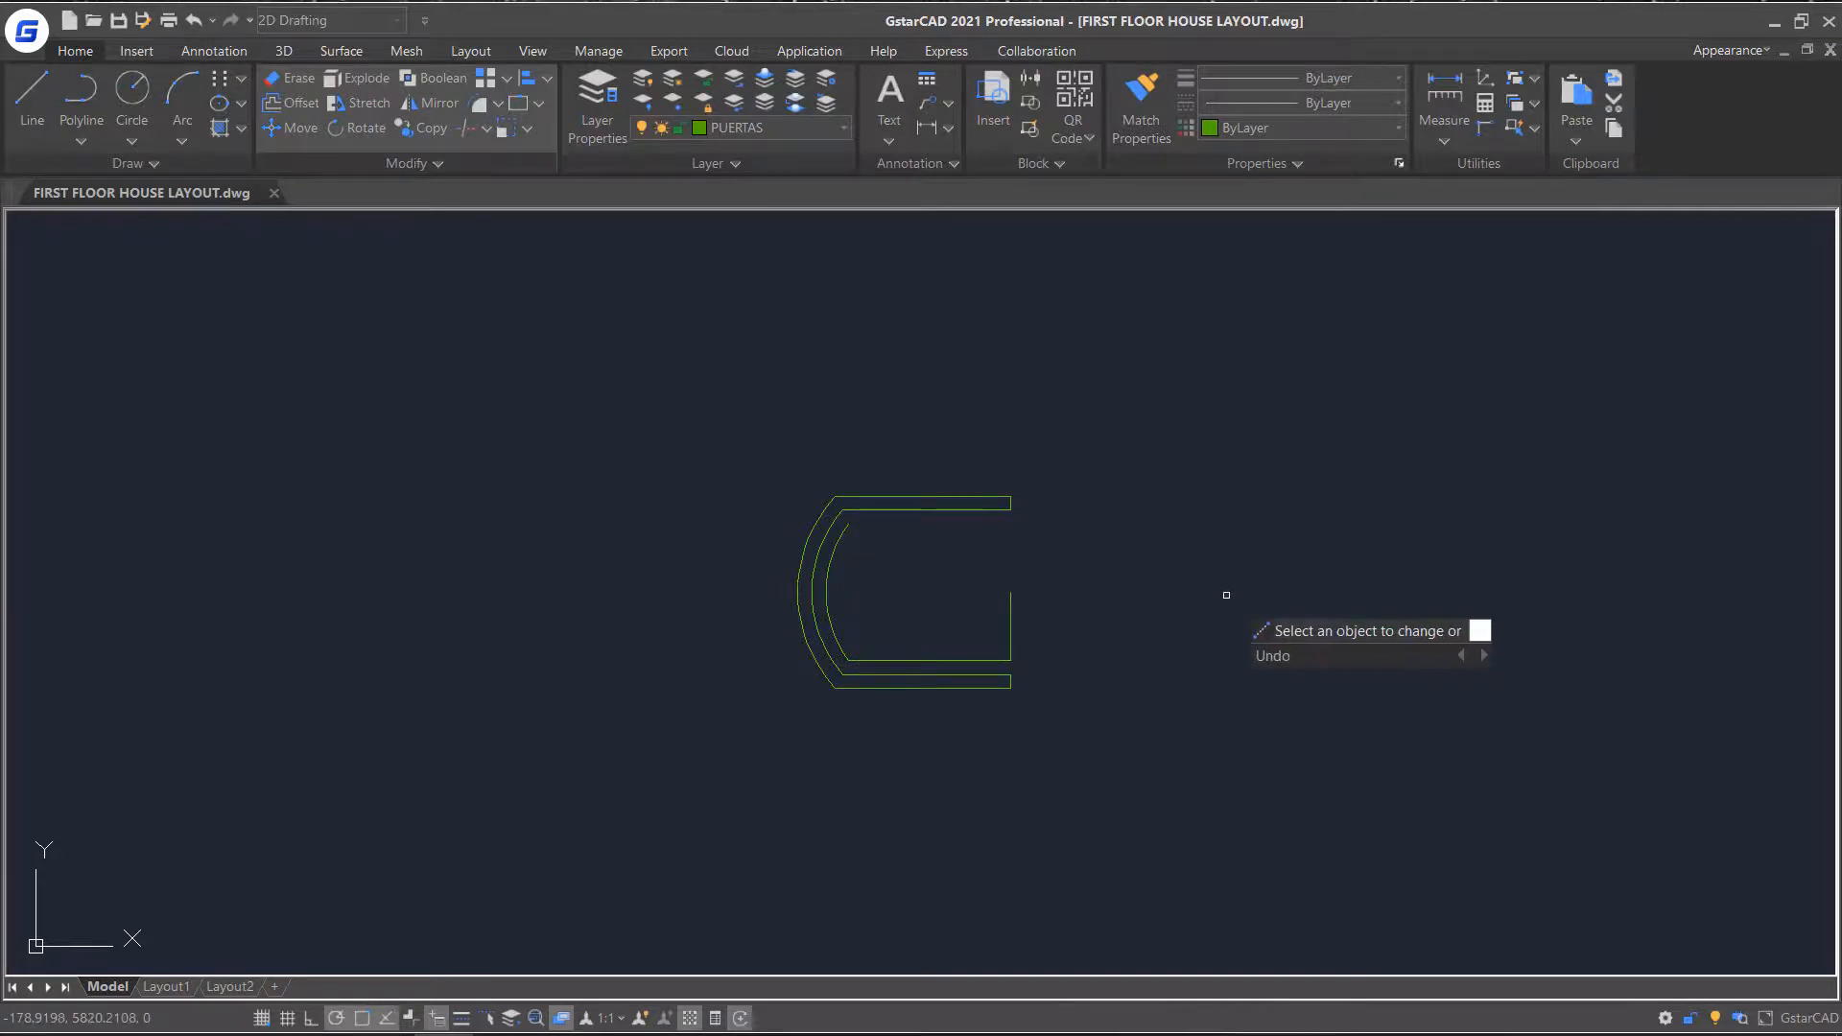
{"action": "type", "text": "u"}
{"action": "key", "text": "Return"}
{"action": "key", "text": "Escape"}
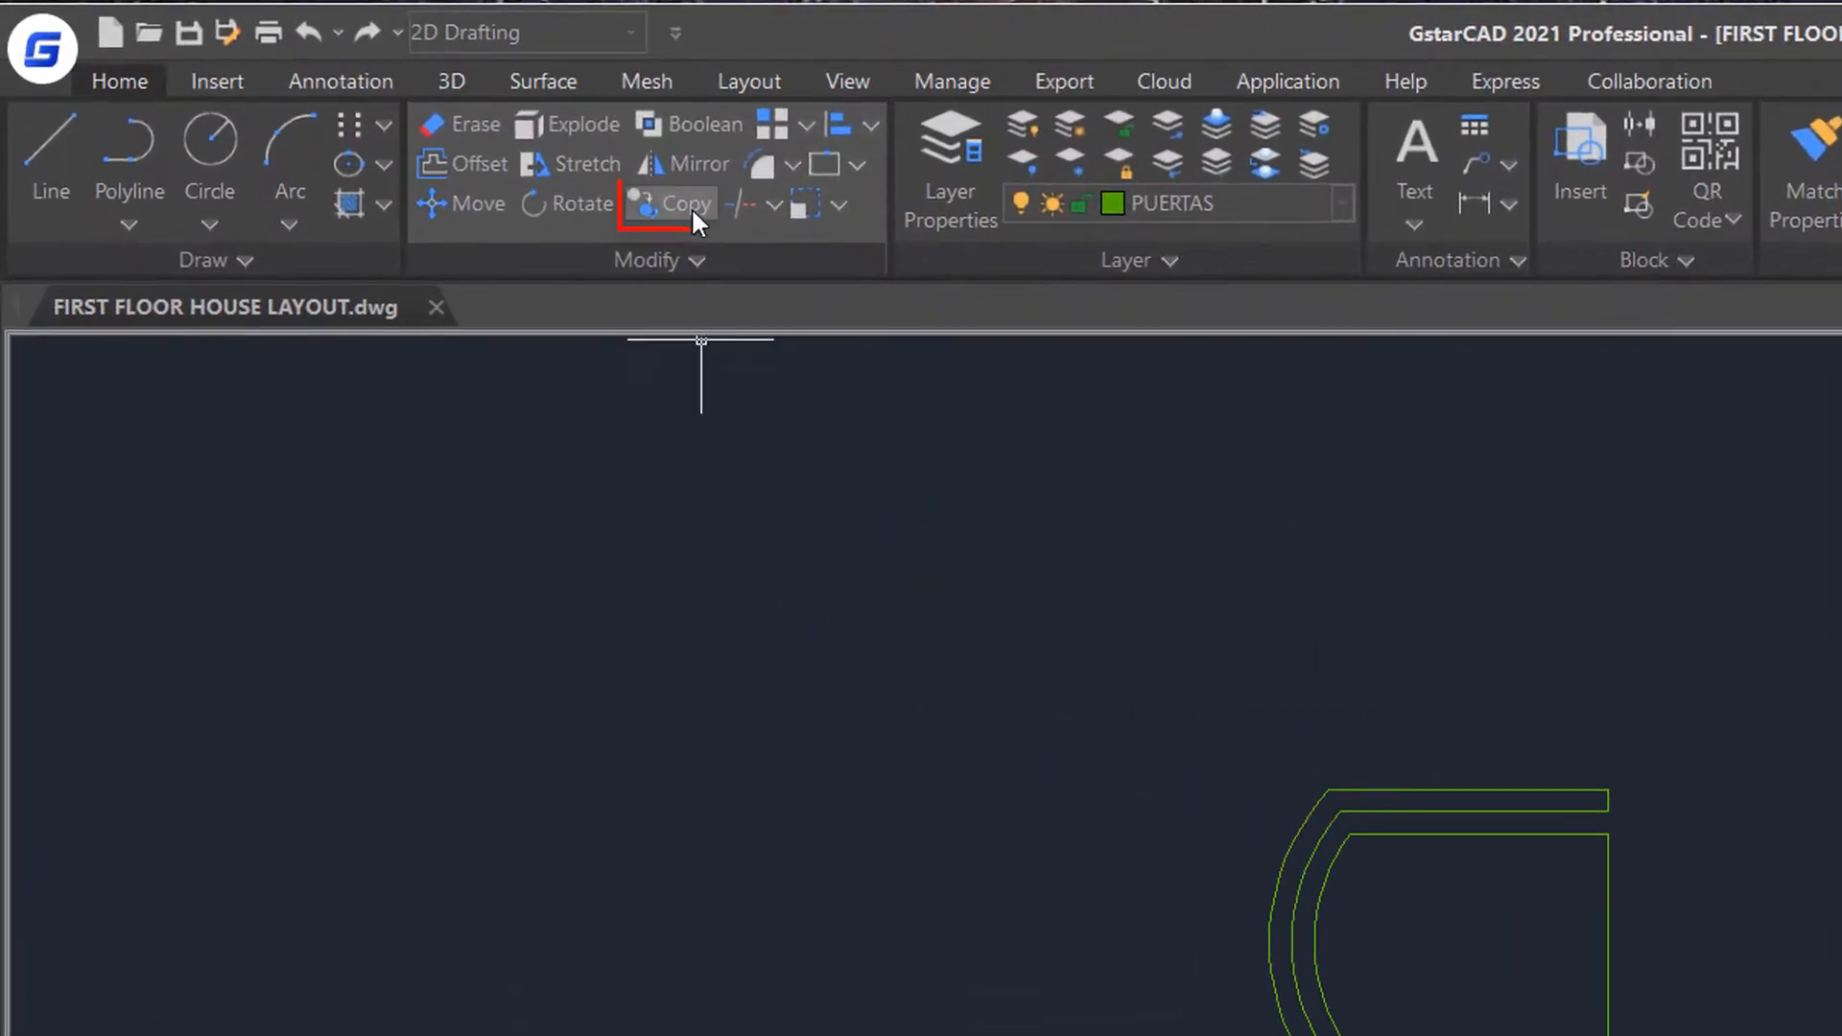
Copy the whole chair with the Multiple option from its right edge's midpoint, placing one copy directly right and another to the upper right.
{"action": "left_click", "coordinate": [698, 218]}
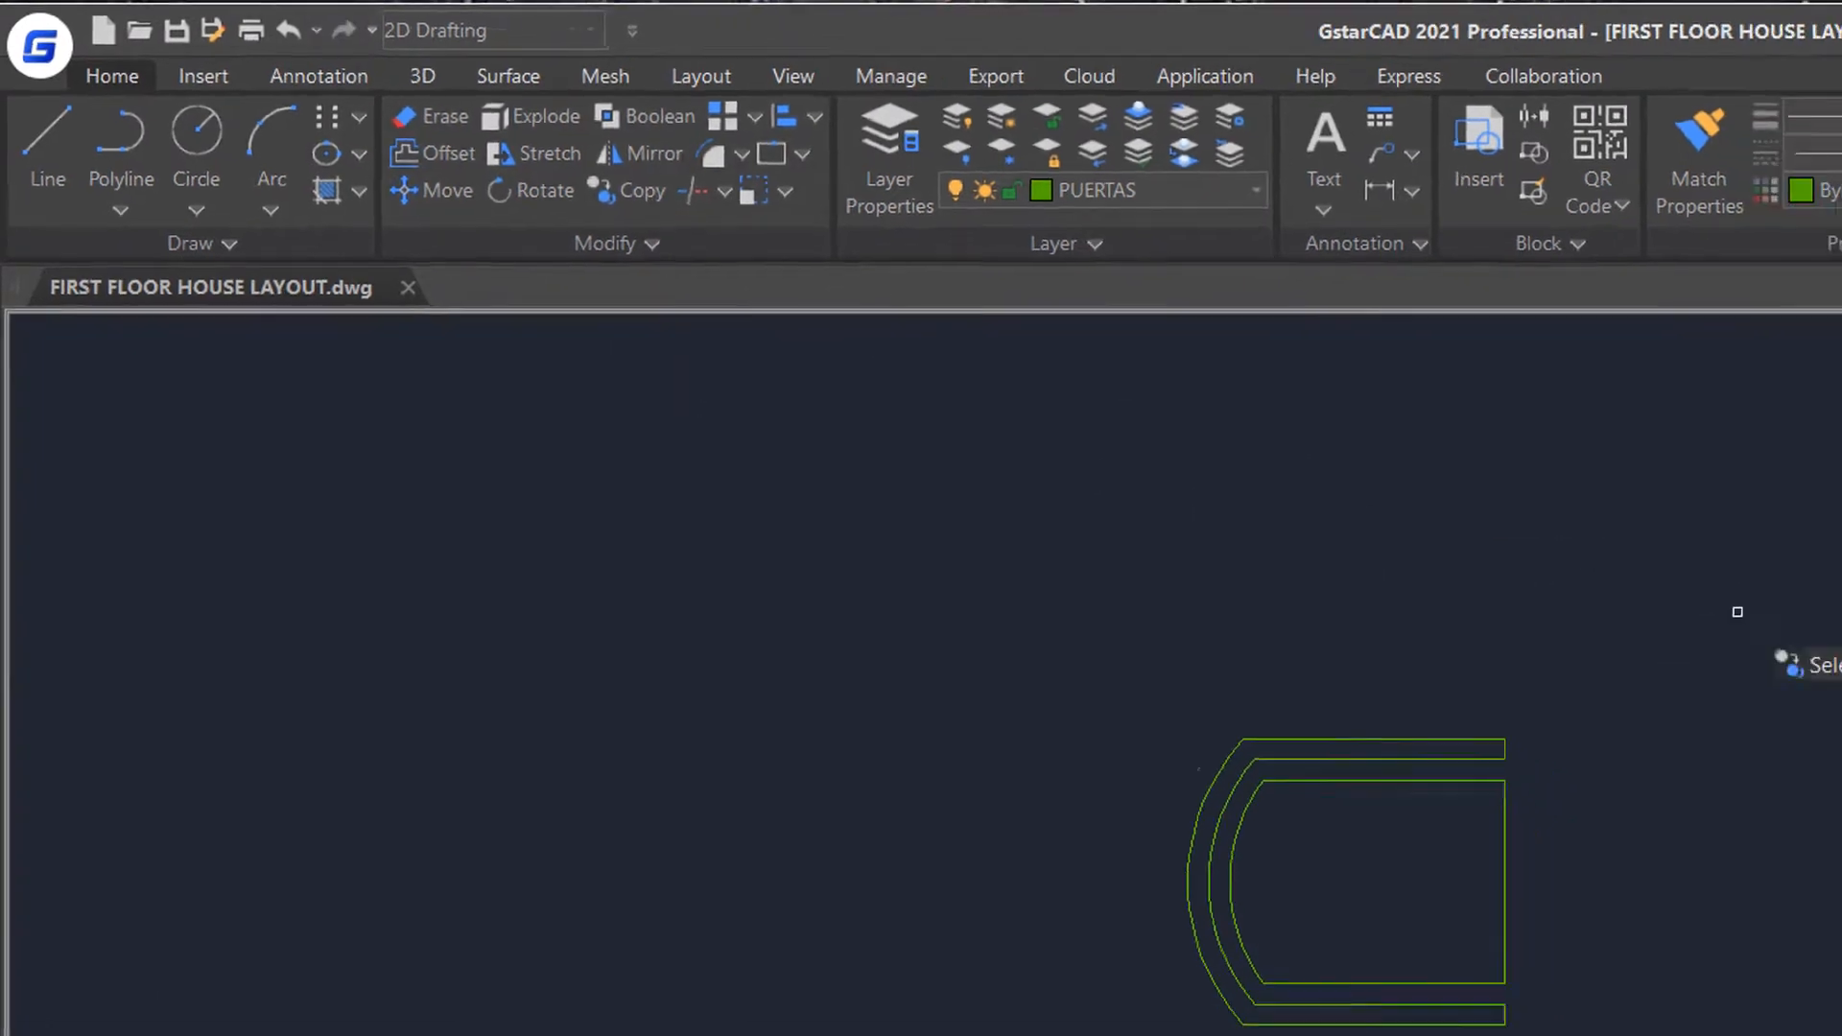
{"action": "left_click", "coordinate": [1755, 688]}
{"action": "left_click", "coordinate": [718, 754]}
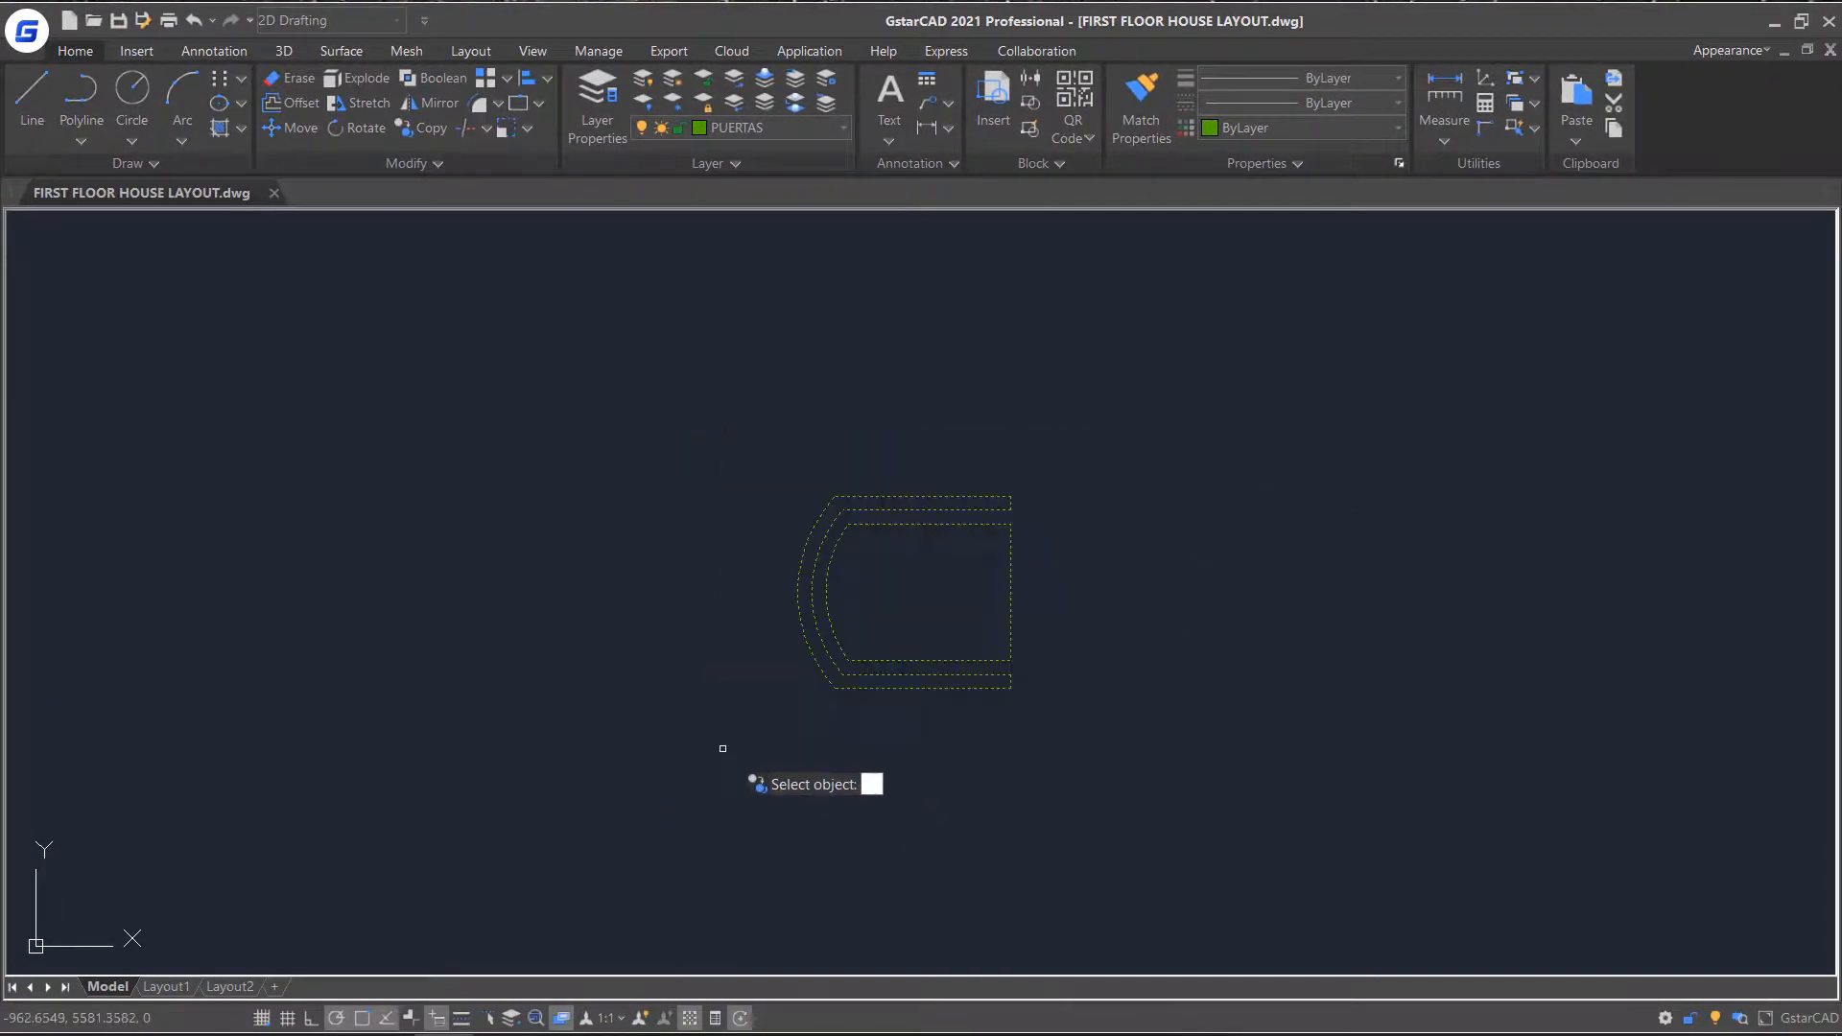
{"action": "key", "text": "Return"}
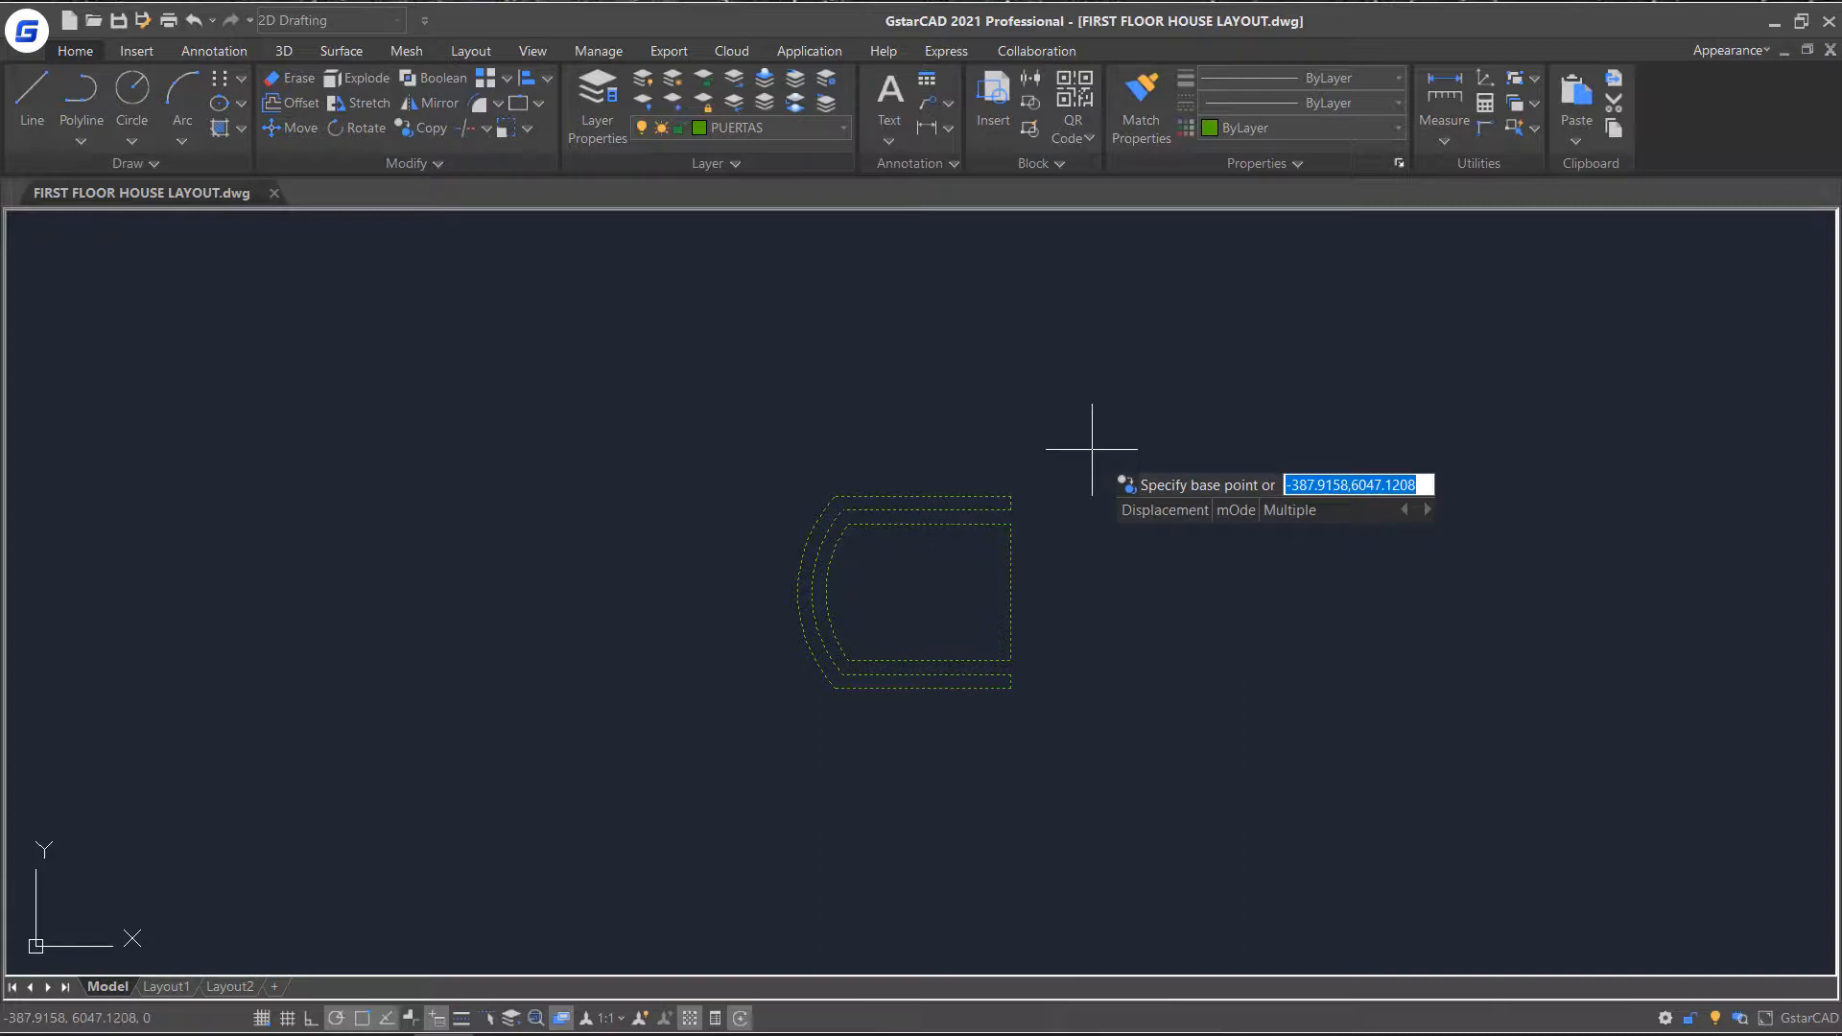
{"action": "type", "text": "m"}
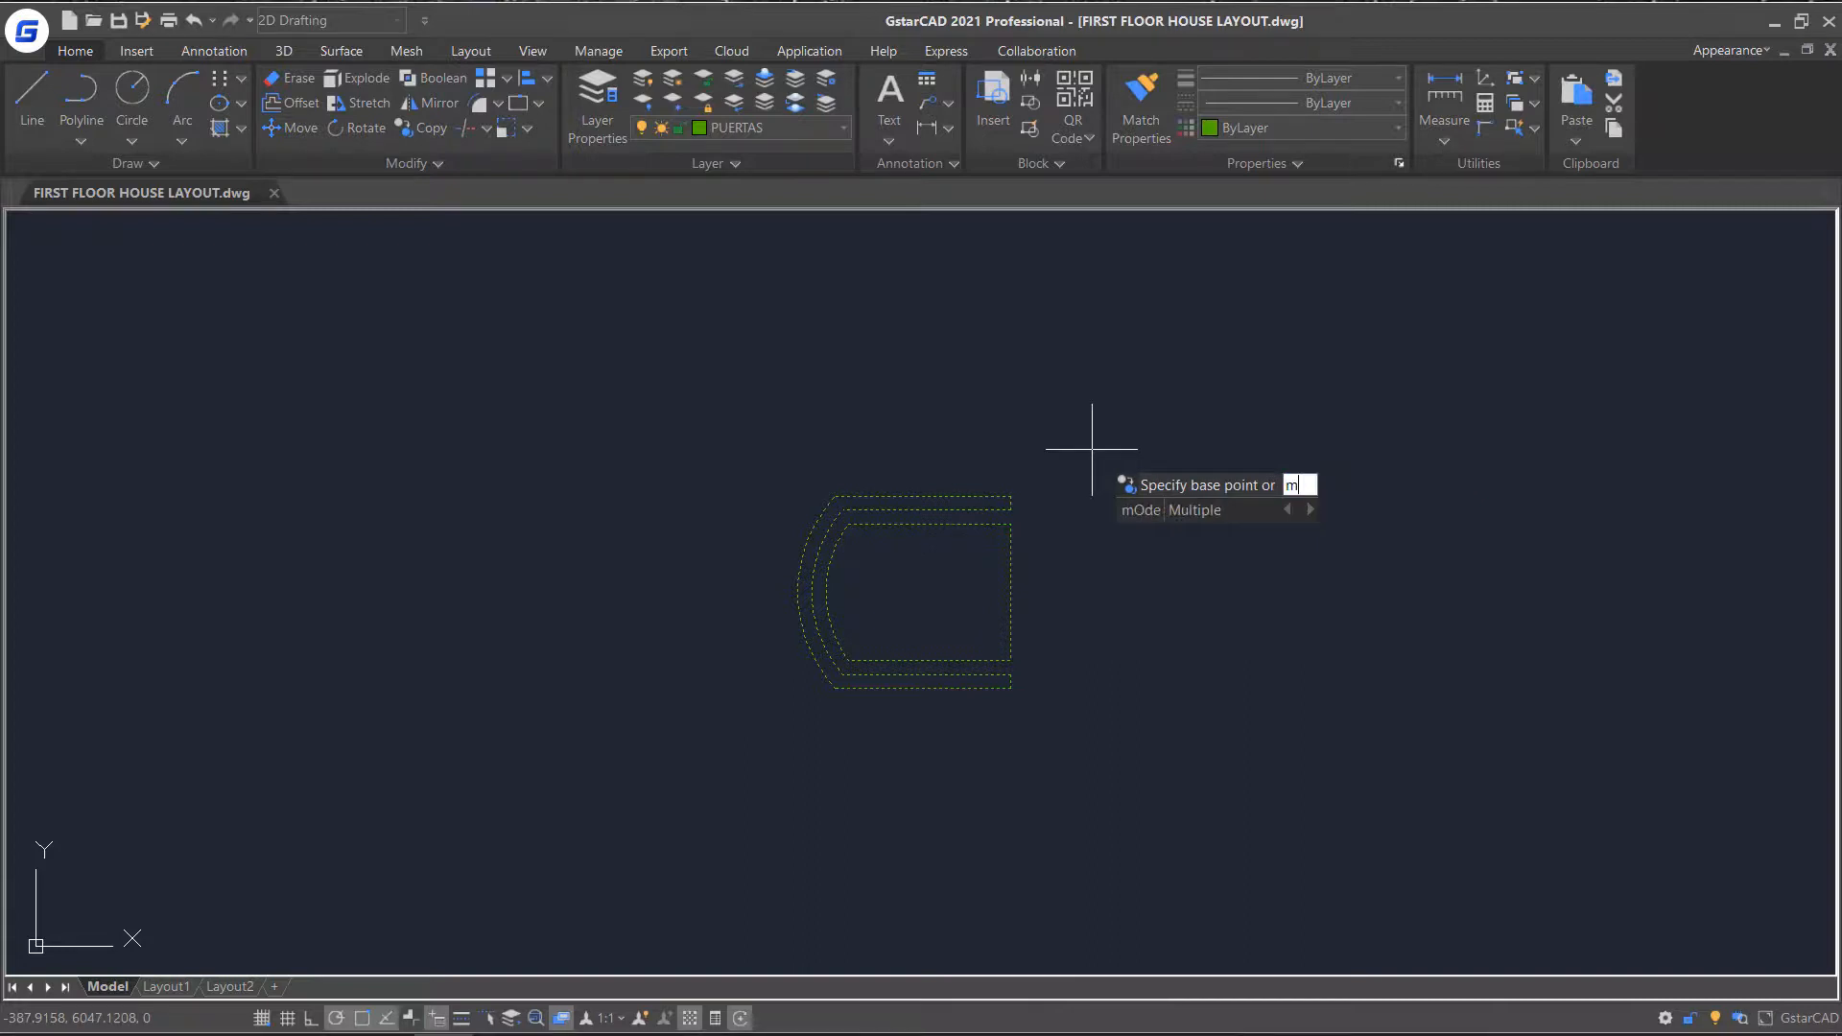
{"action": "left_click", "coordinate": [1195, 510]}
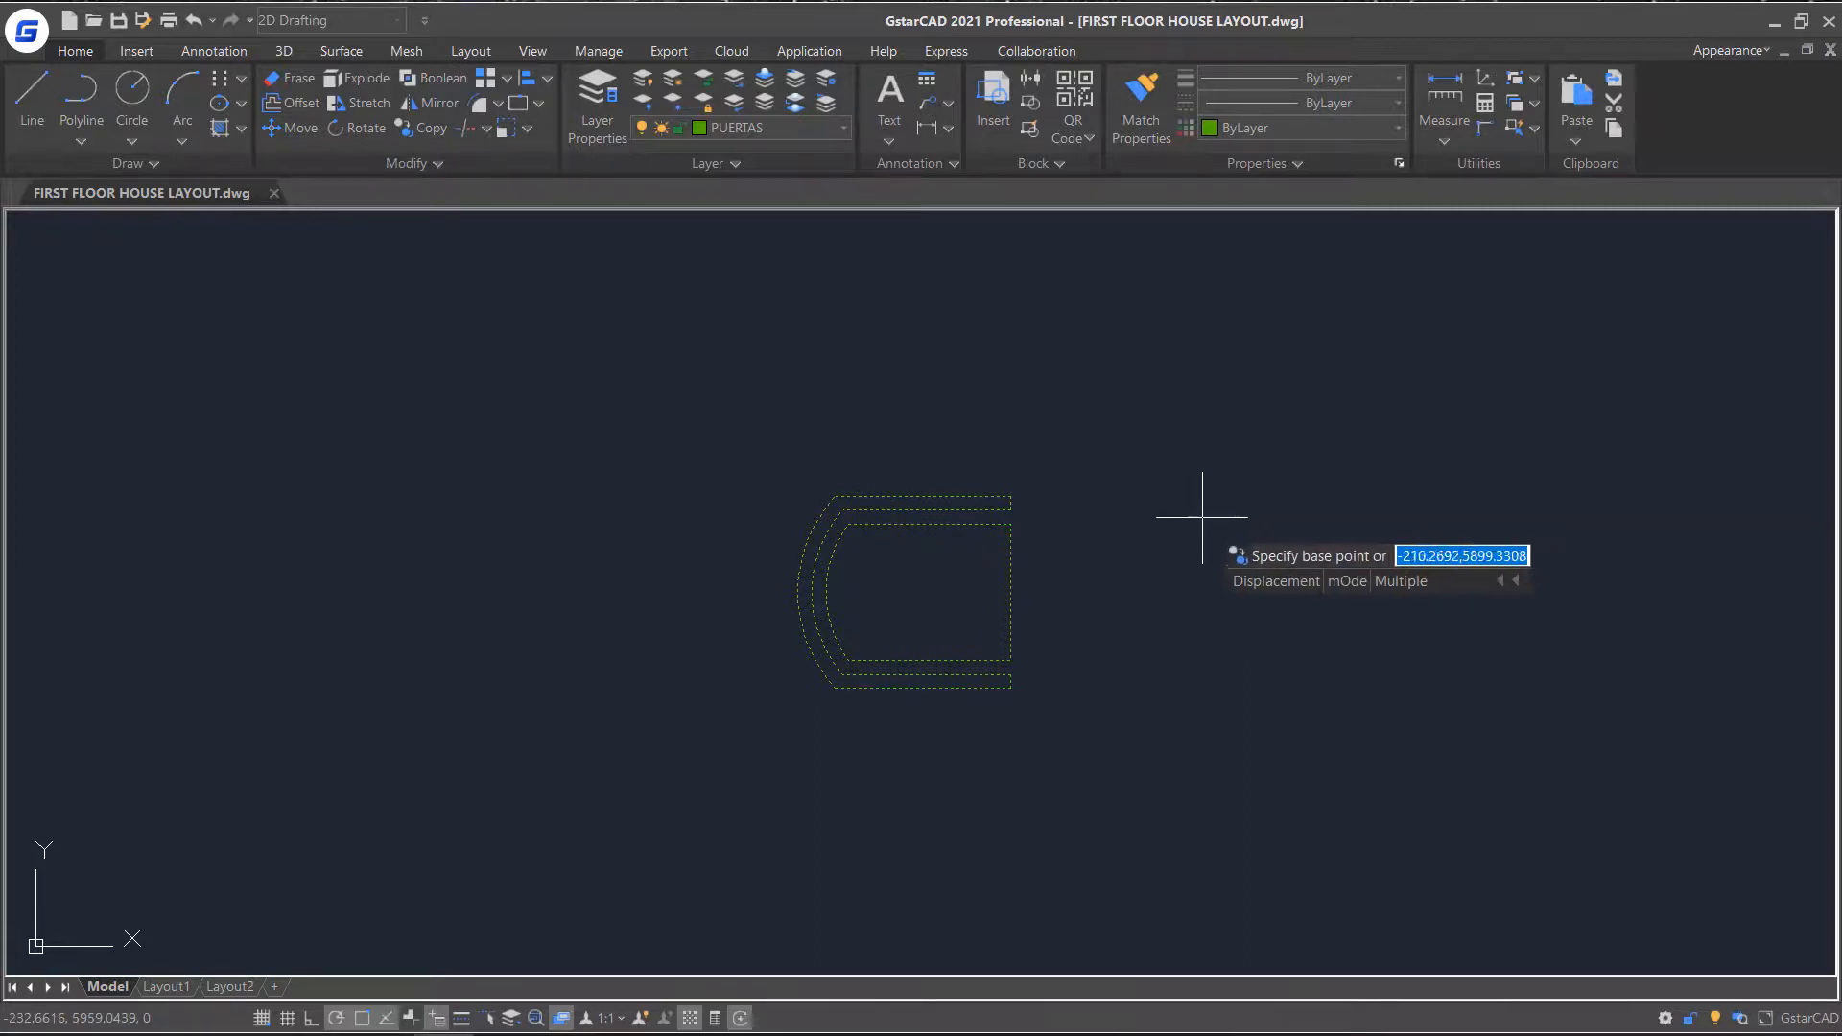
{"action": "left_click", "coordinate": [1012, 593]}
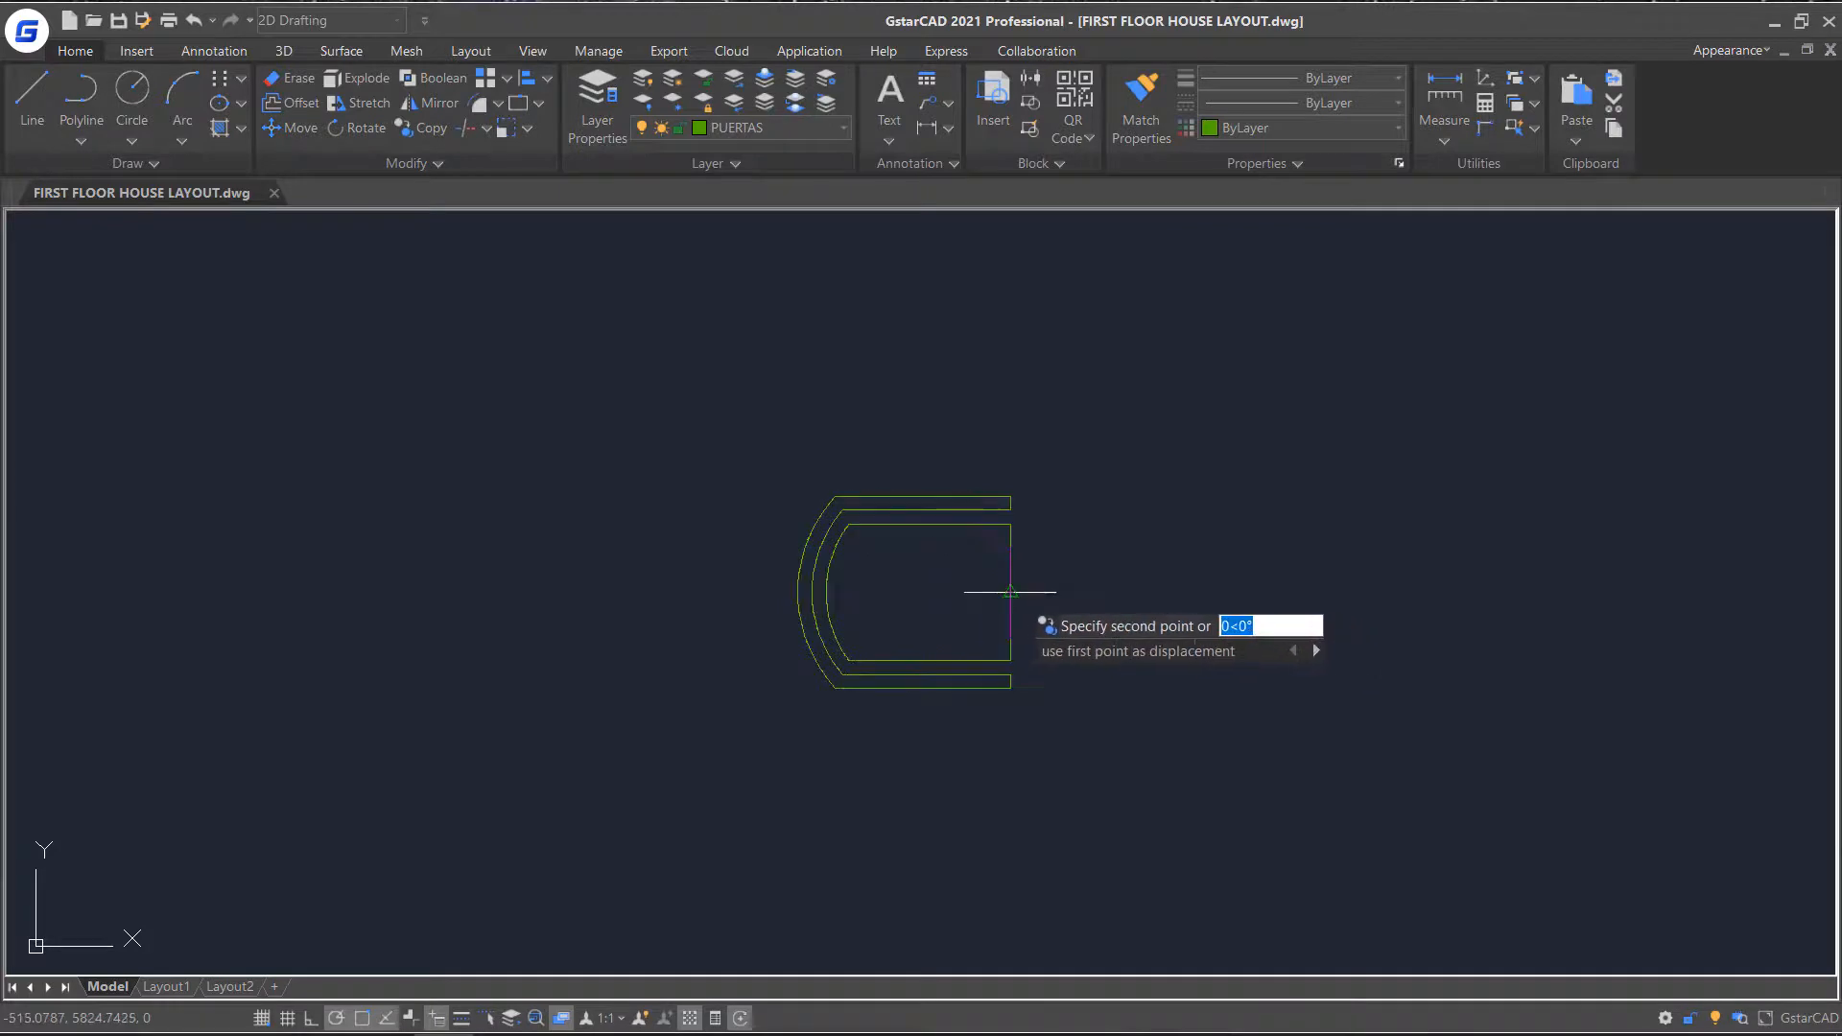
{"action": "left_click", "coordinate": [1459, 592]}
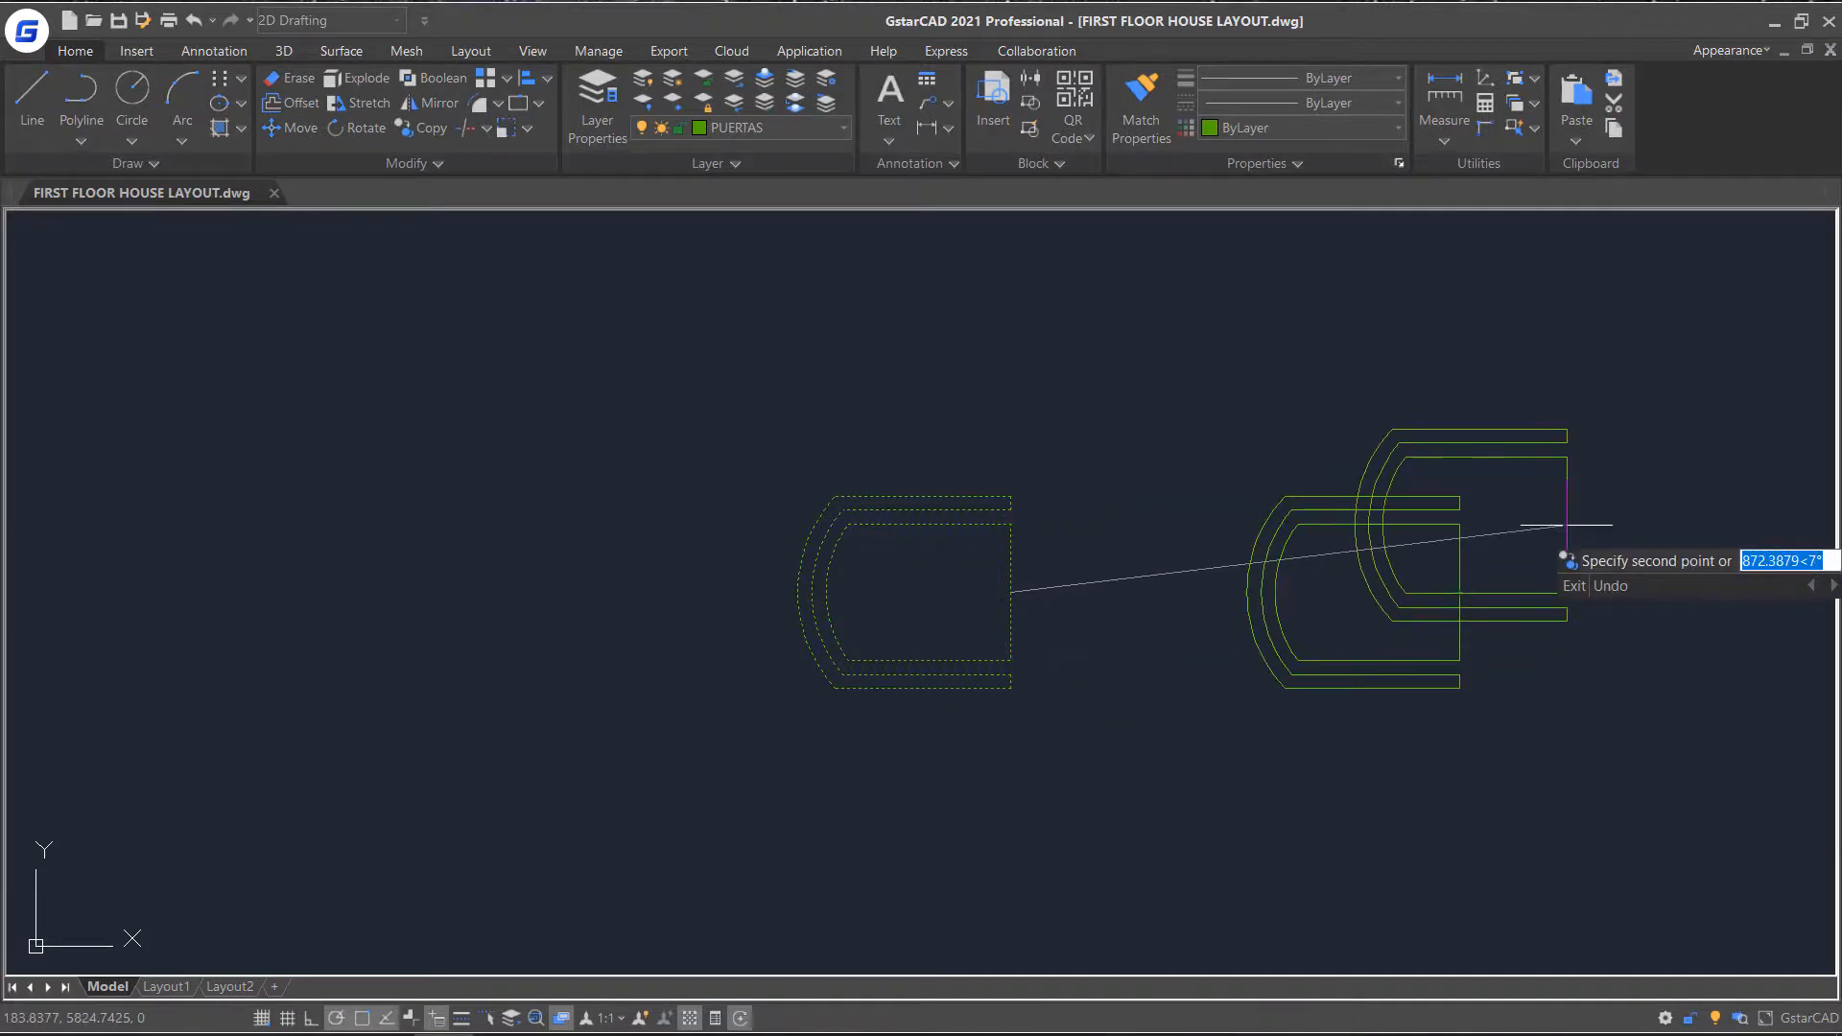
{"action": "scroll", "coordinate": [1566, 525], "scroll_direction": "down", "scroll_amount": 1}
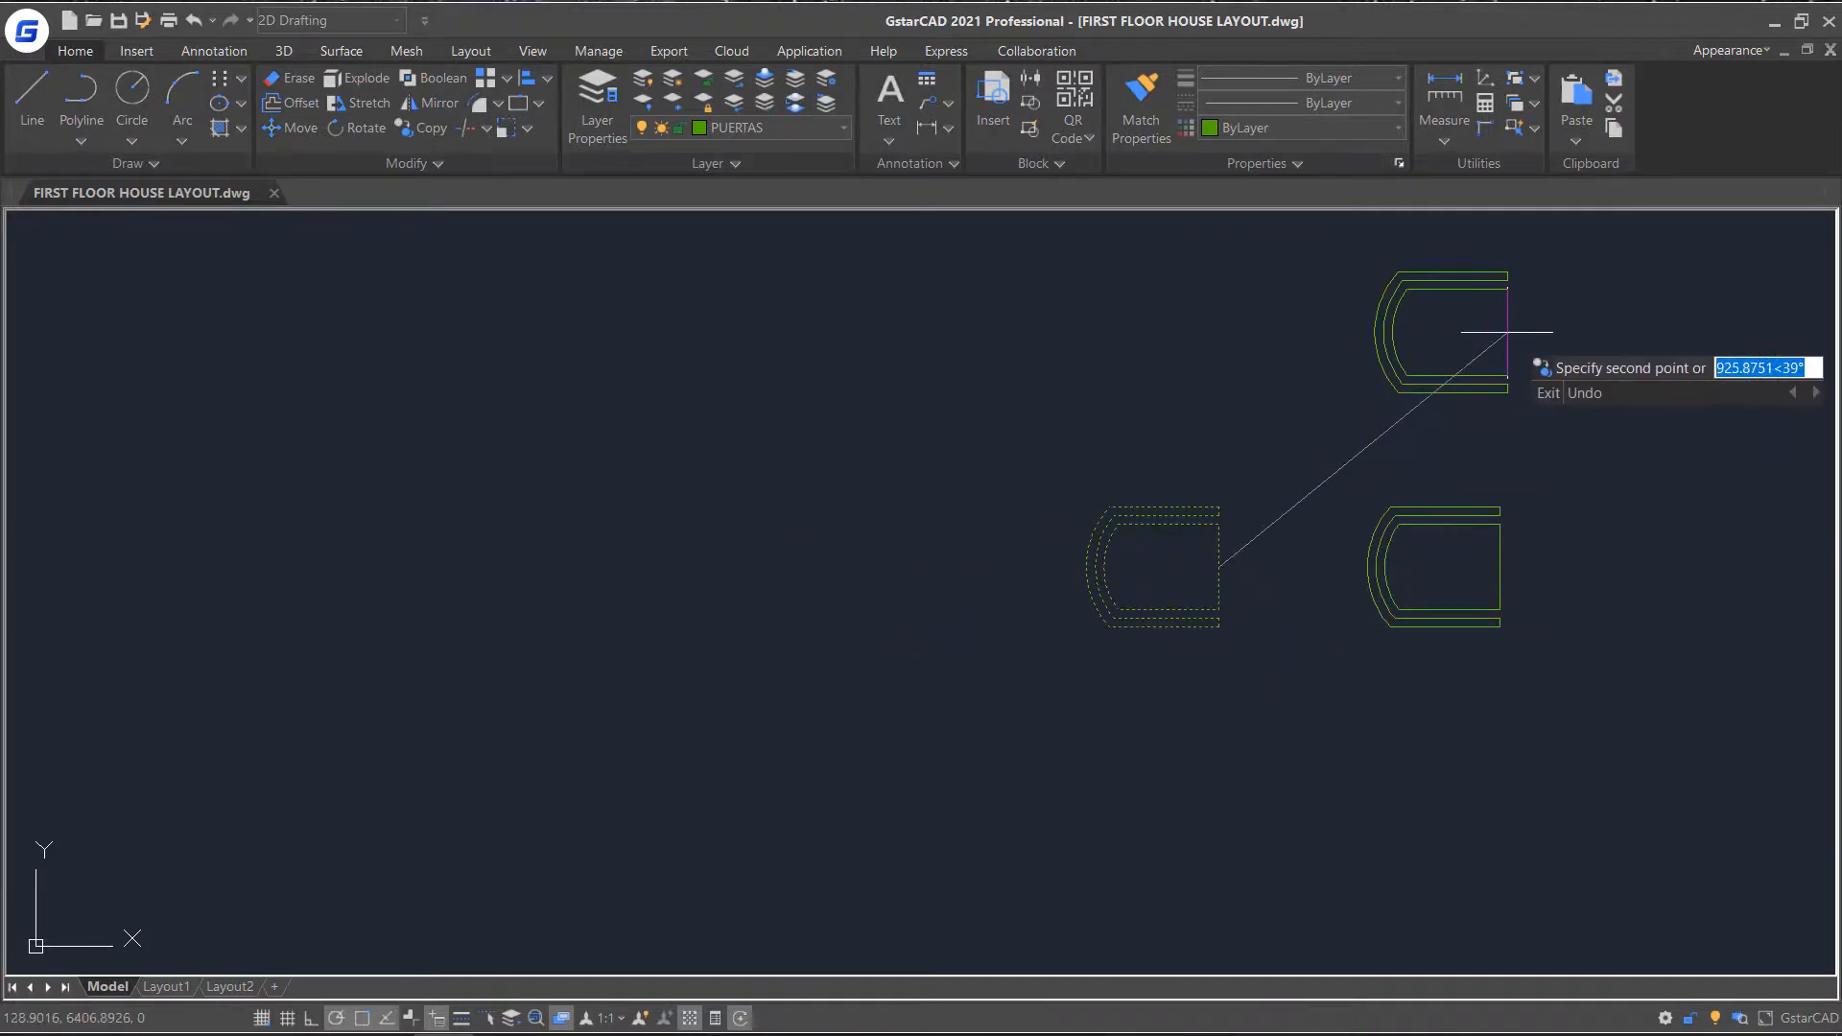
{"action": "left_click", "coordinate": [1507, 333]}
{"action": "key", "text": "Escape"}
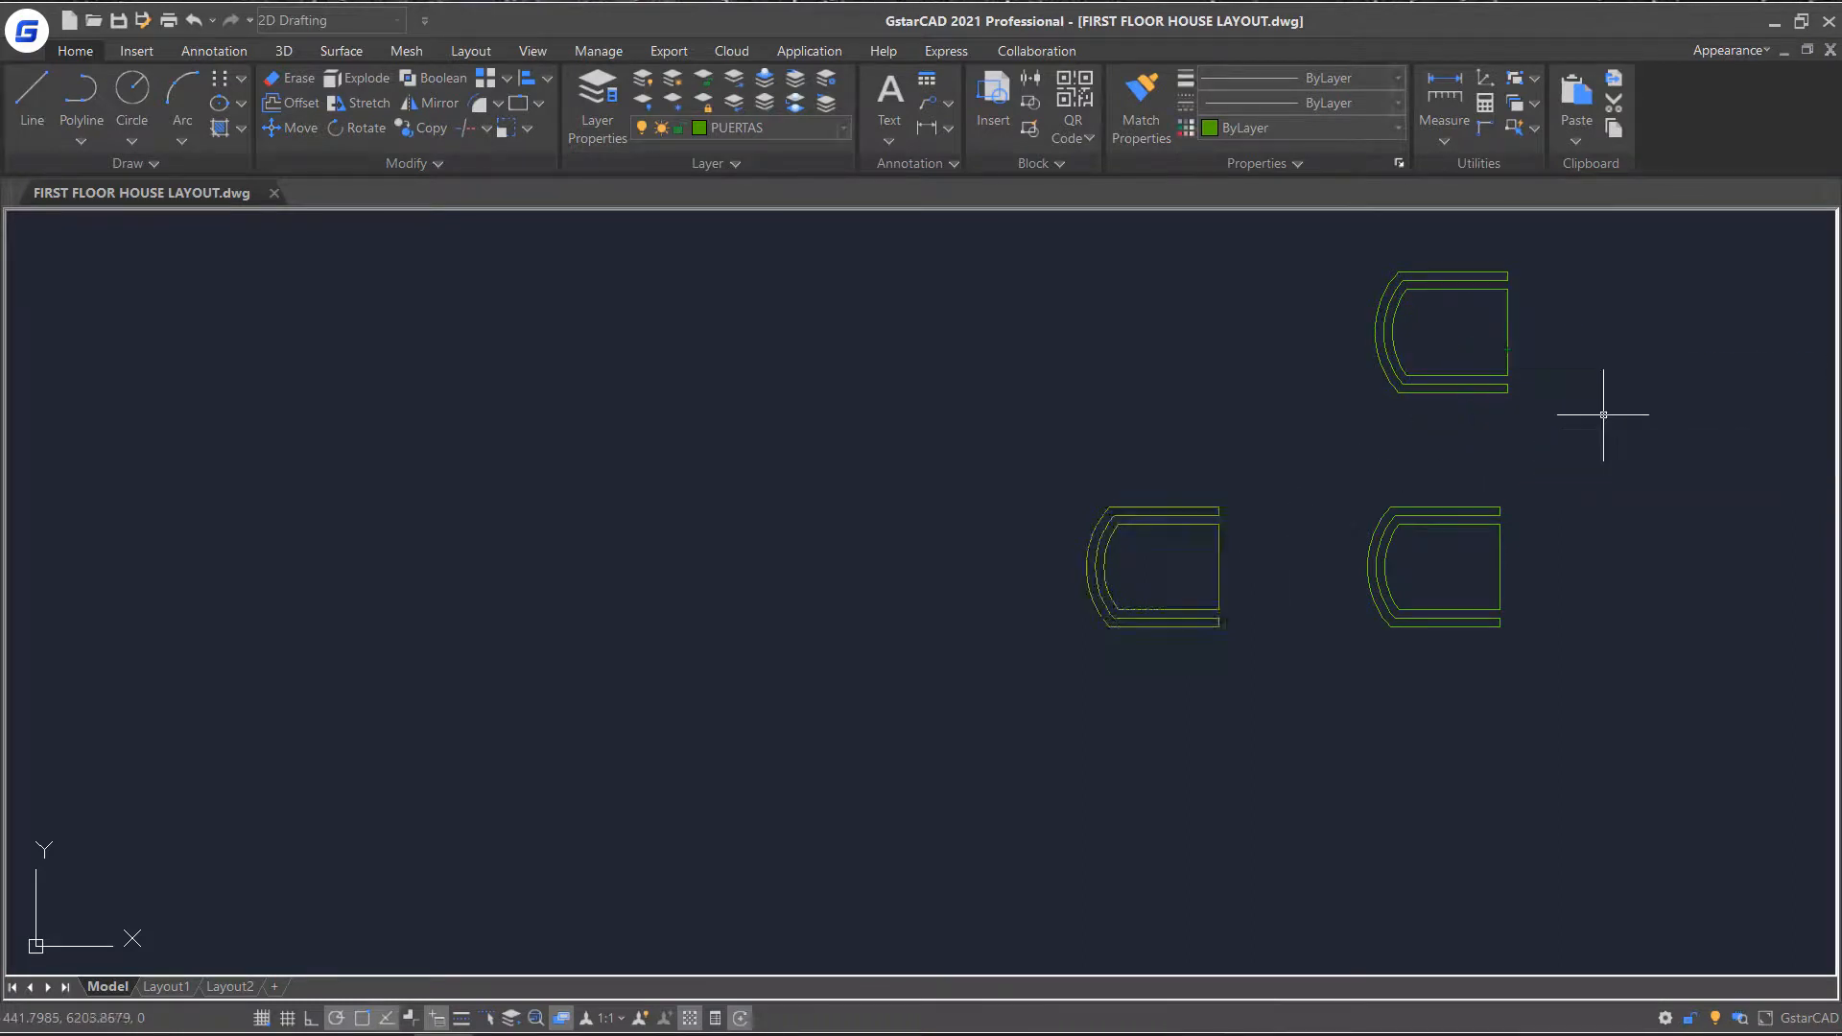
Copy the original chair 500 units straight up from its right edge's midpoint.
{"action": "left_click", "coordinate": [420, 127]}
{"action": "left_click", "coordinate": [1284, 461]}
{"action": "left_click", "coordinate": [1178, 561]}
{"action": "key", "text": "Return"}
{"action": "left_click", "coordinate": [1218, 571]}
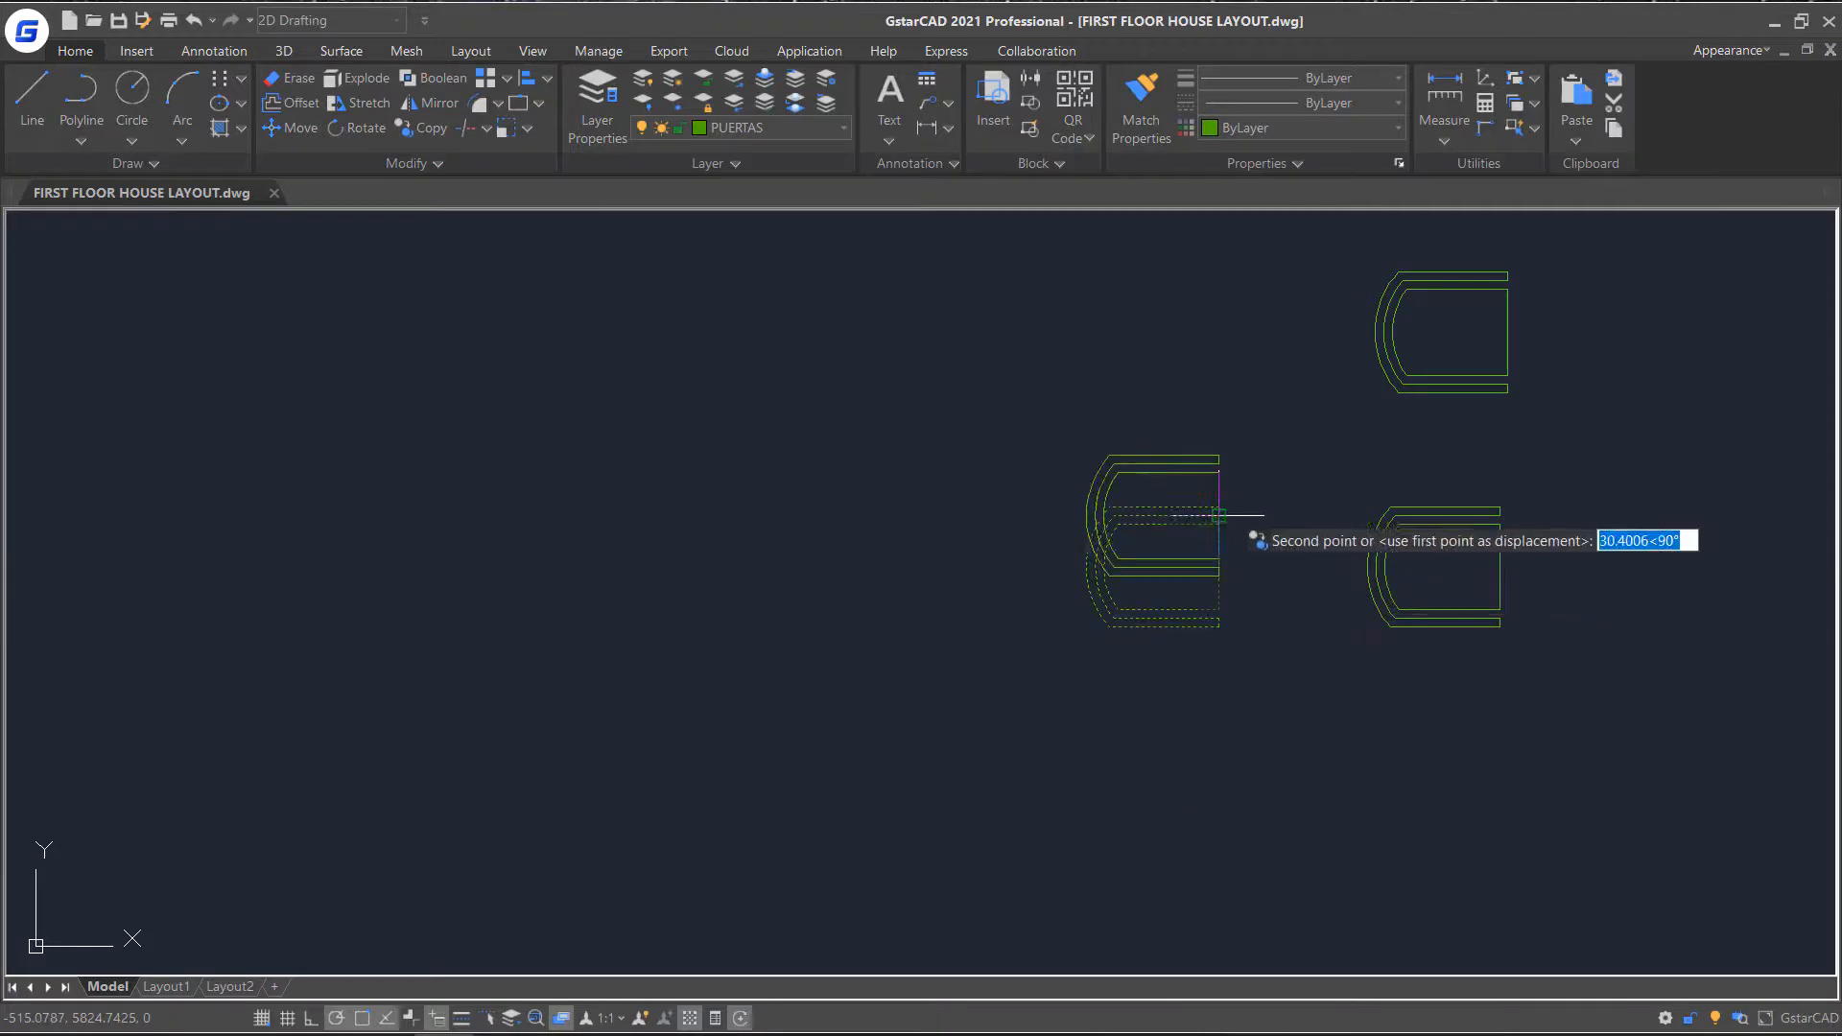
{"action": "type", "text": "500"}
{"action": "key", "text": "Return"}
{"action": "key", "text": "Return"}
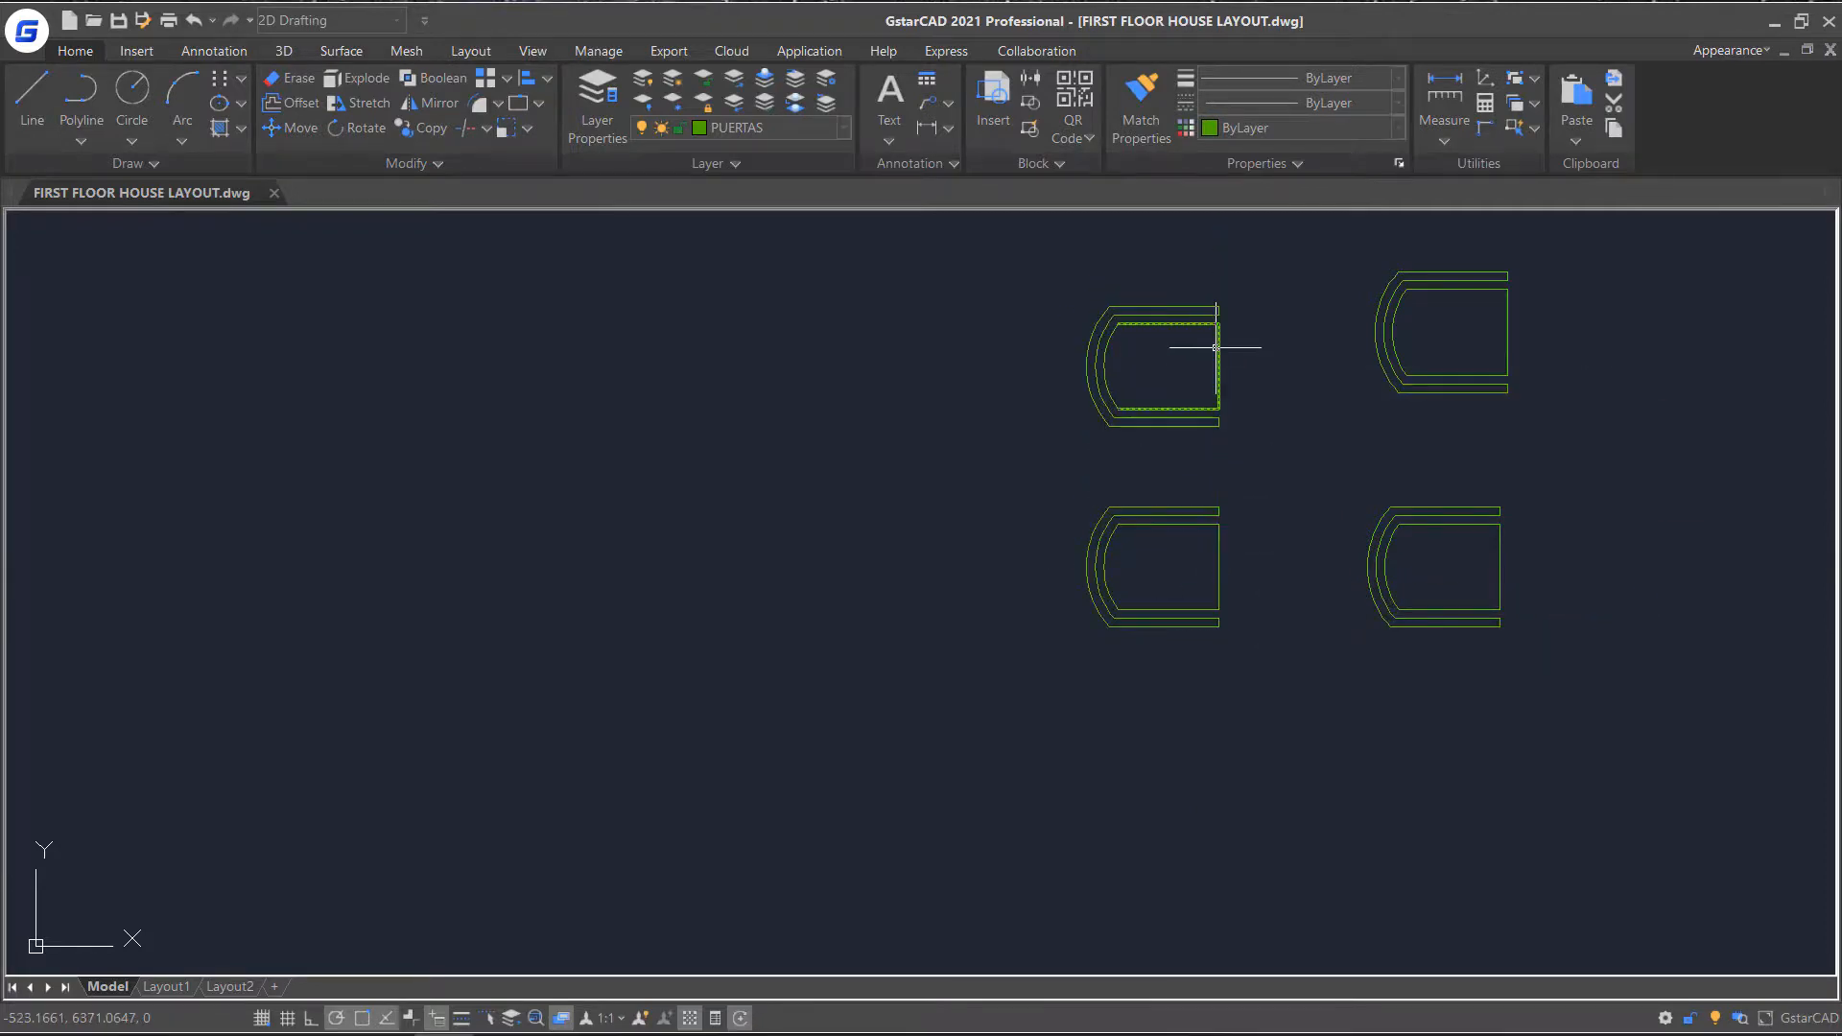
Rotate the upper-right chair 90 degrees about the midpoint of its straight right edge.
{"action": "middle_click_drag", "start_coordinate": [1342, 386], "coordinate": [966, 540]}
{"action": "scroll", "coordinate": [966, 544], "scroll_direction": "up", "scroll_amount": 2}
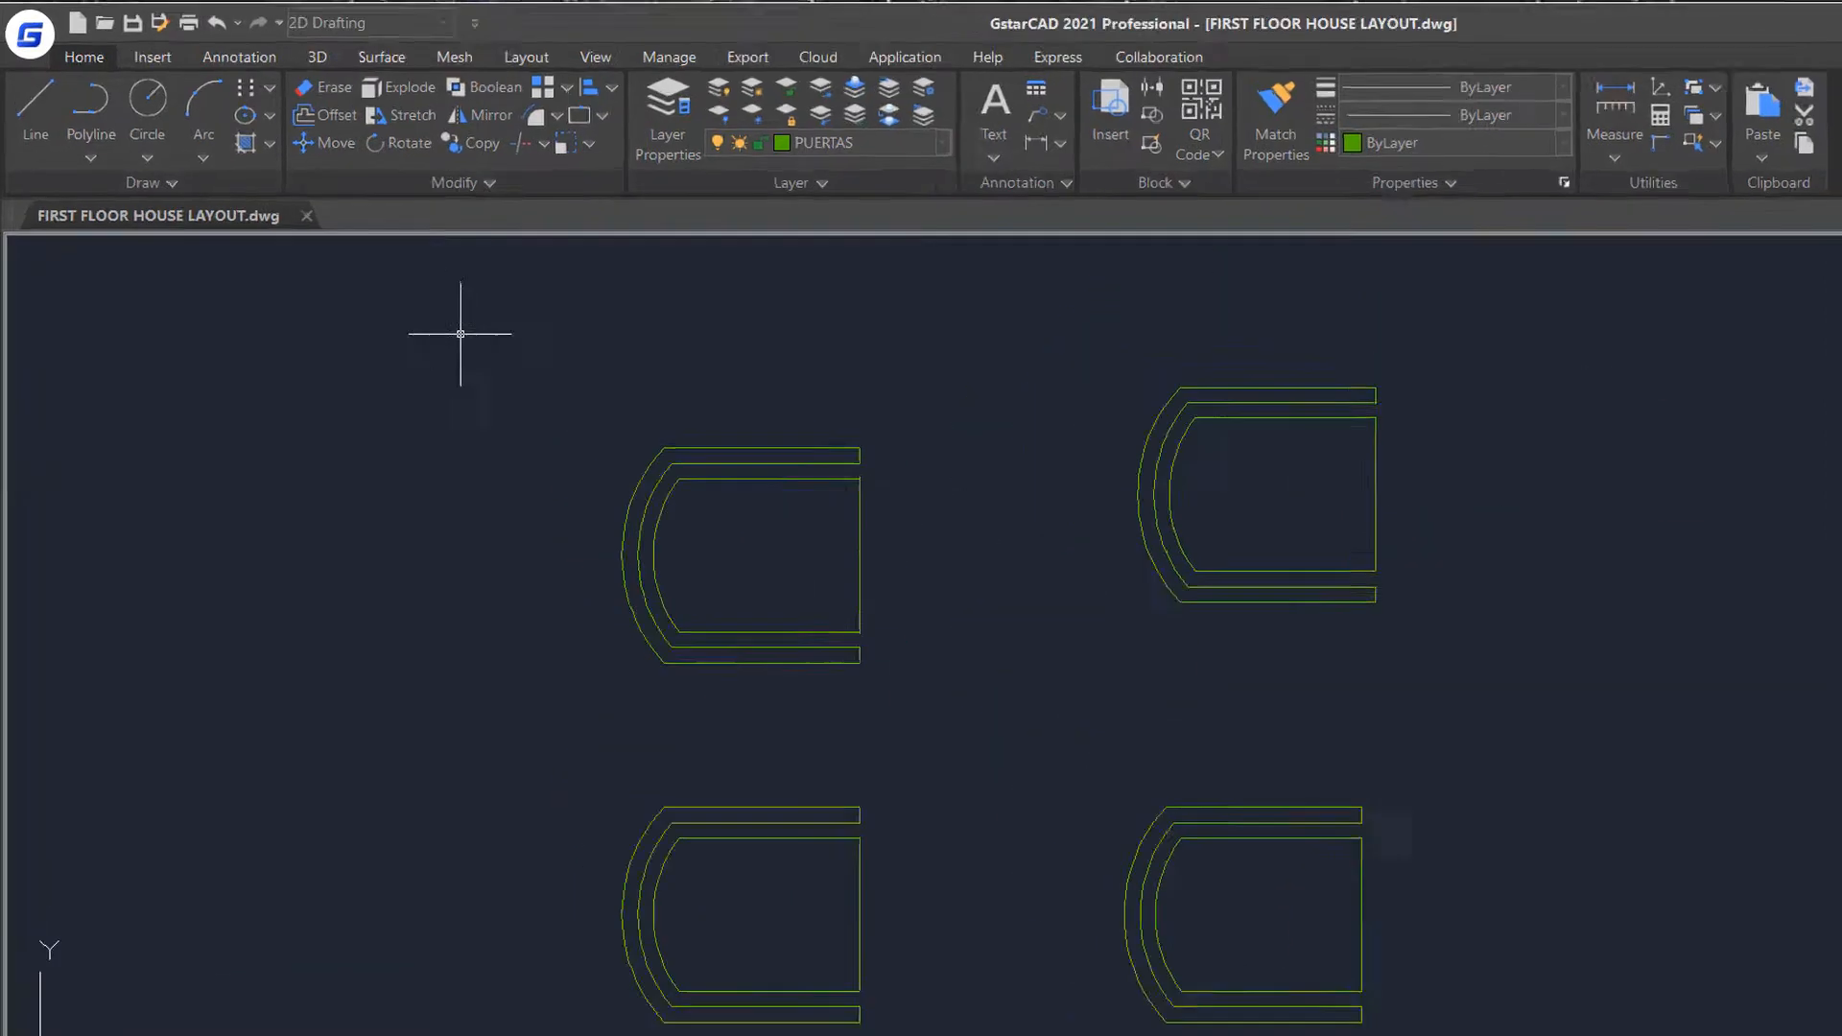
{"action": "left_click", "coordinate": [403, 141]}
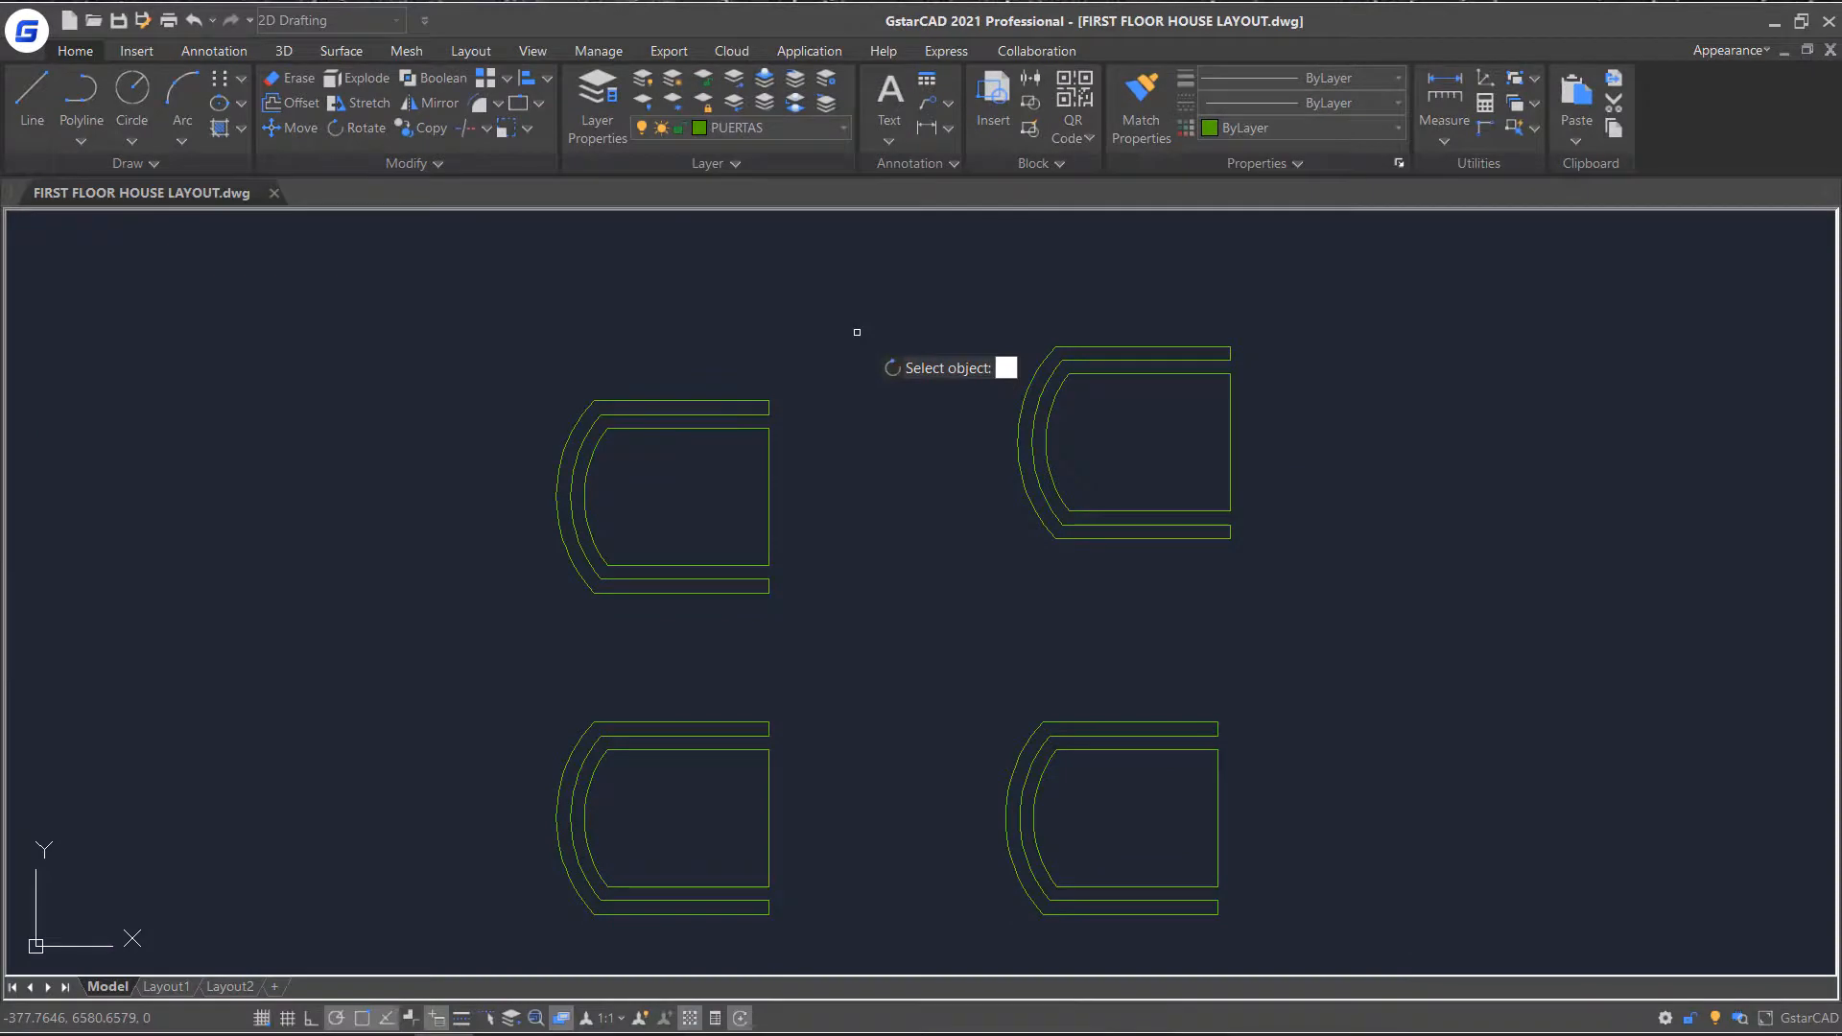
{"action": "left_click", "coordinate": [961, 273]}
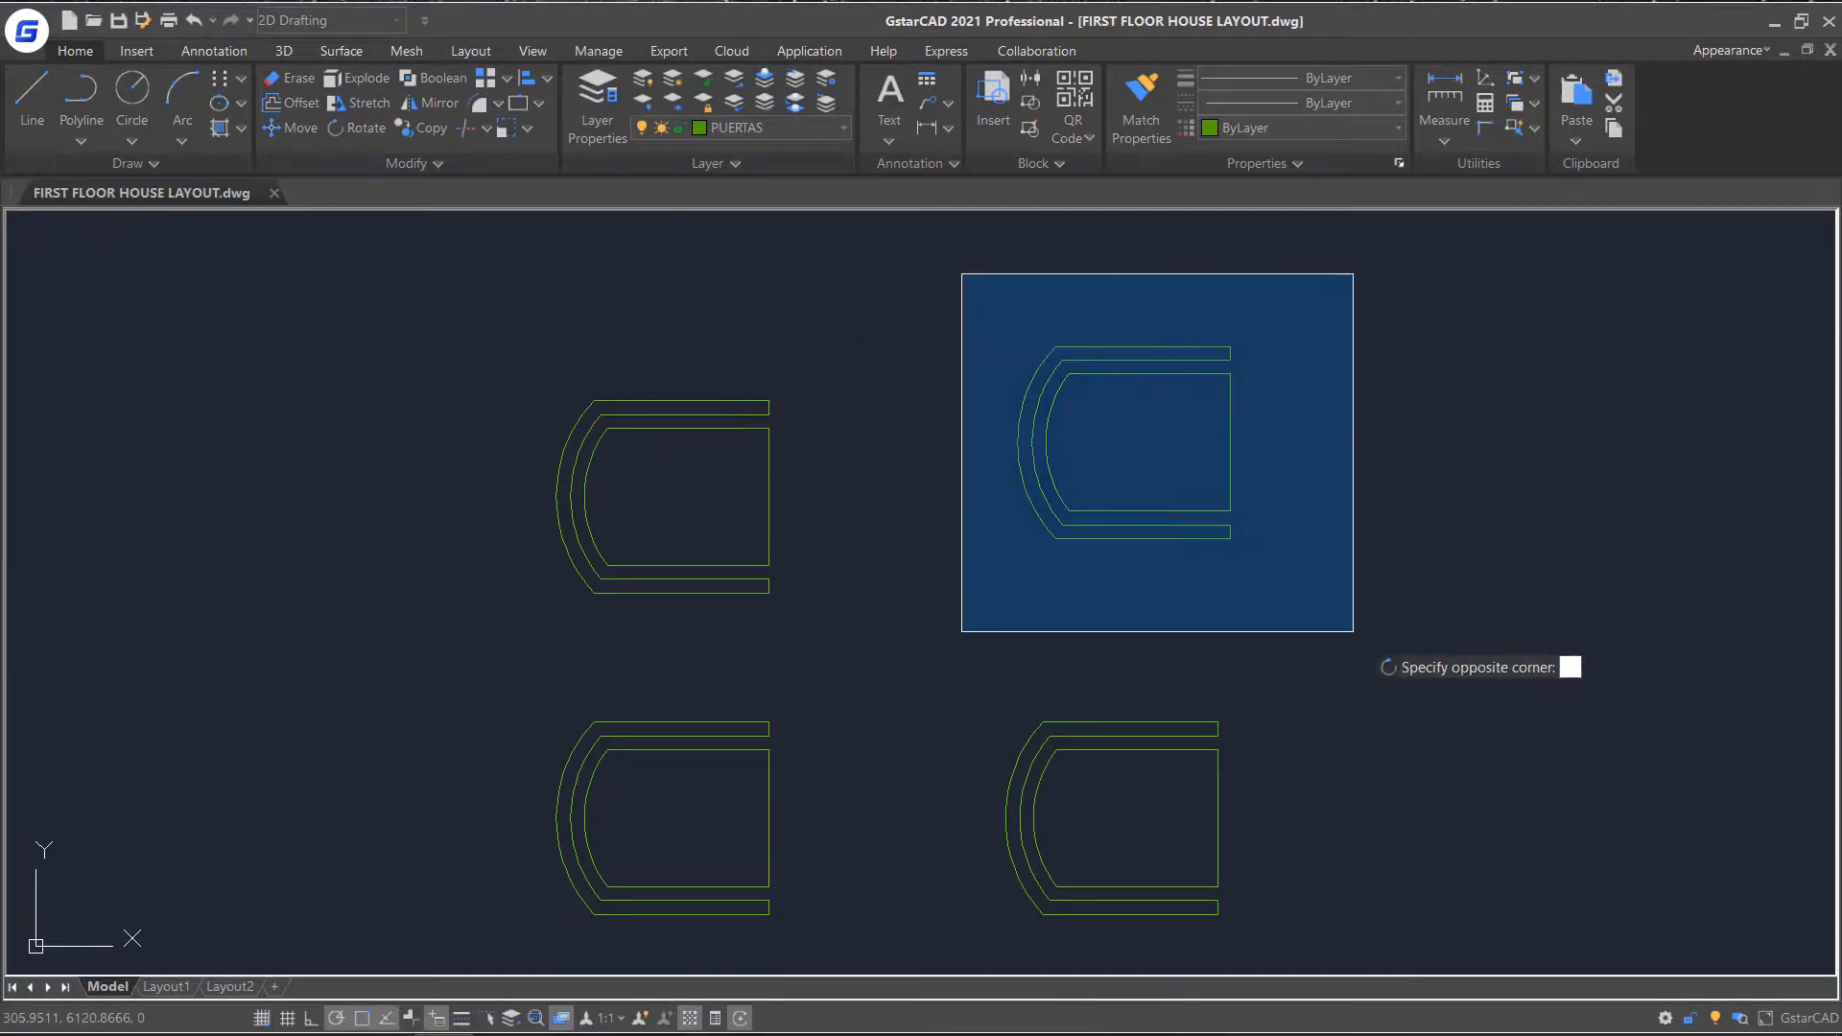
{"action": "left_click", "coordinate": [1358, 633]}
{"action": "key", "text": "Return"}
{"action": "left_click", "coordinate": [1230, 442]}
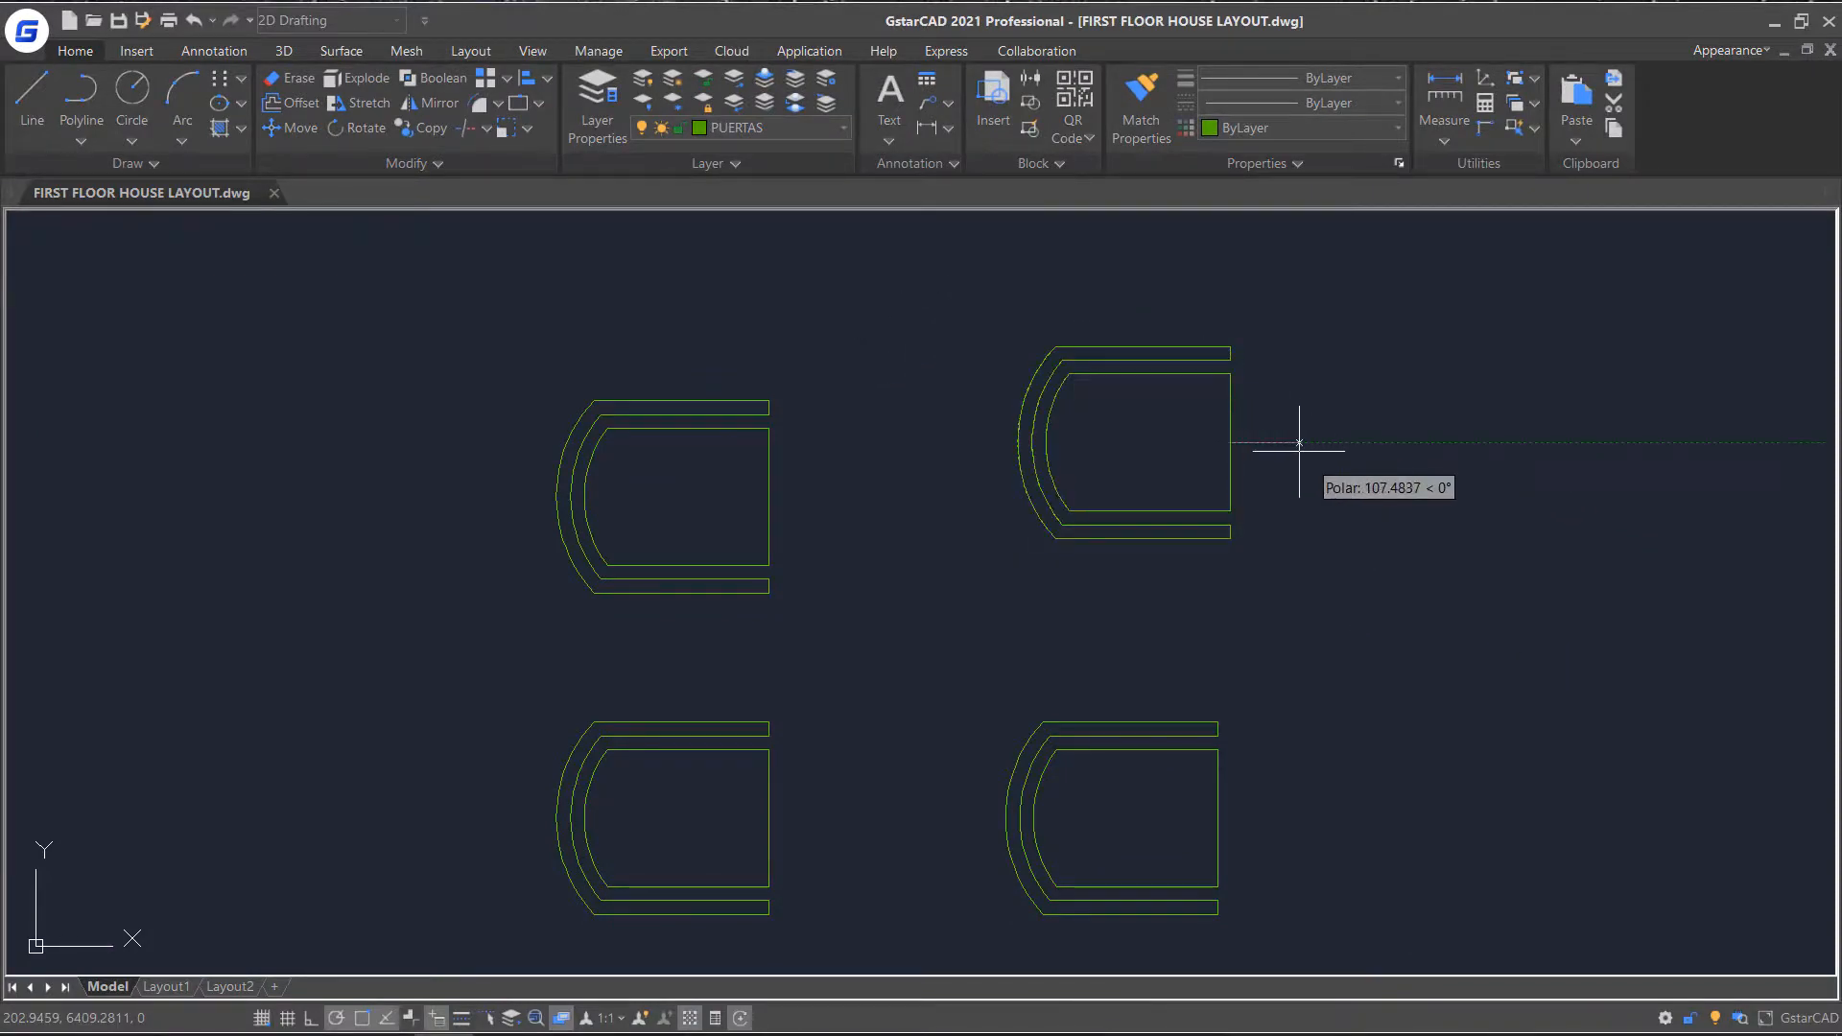
{"action": "type", "text": "9"}
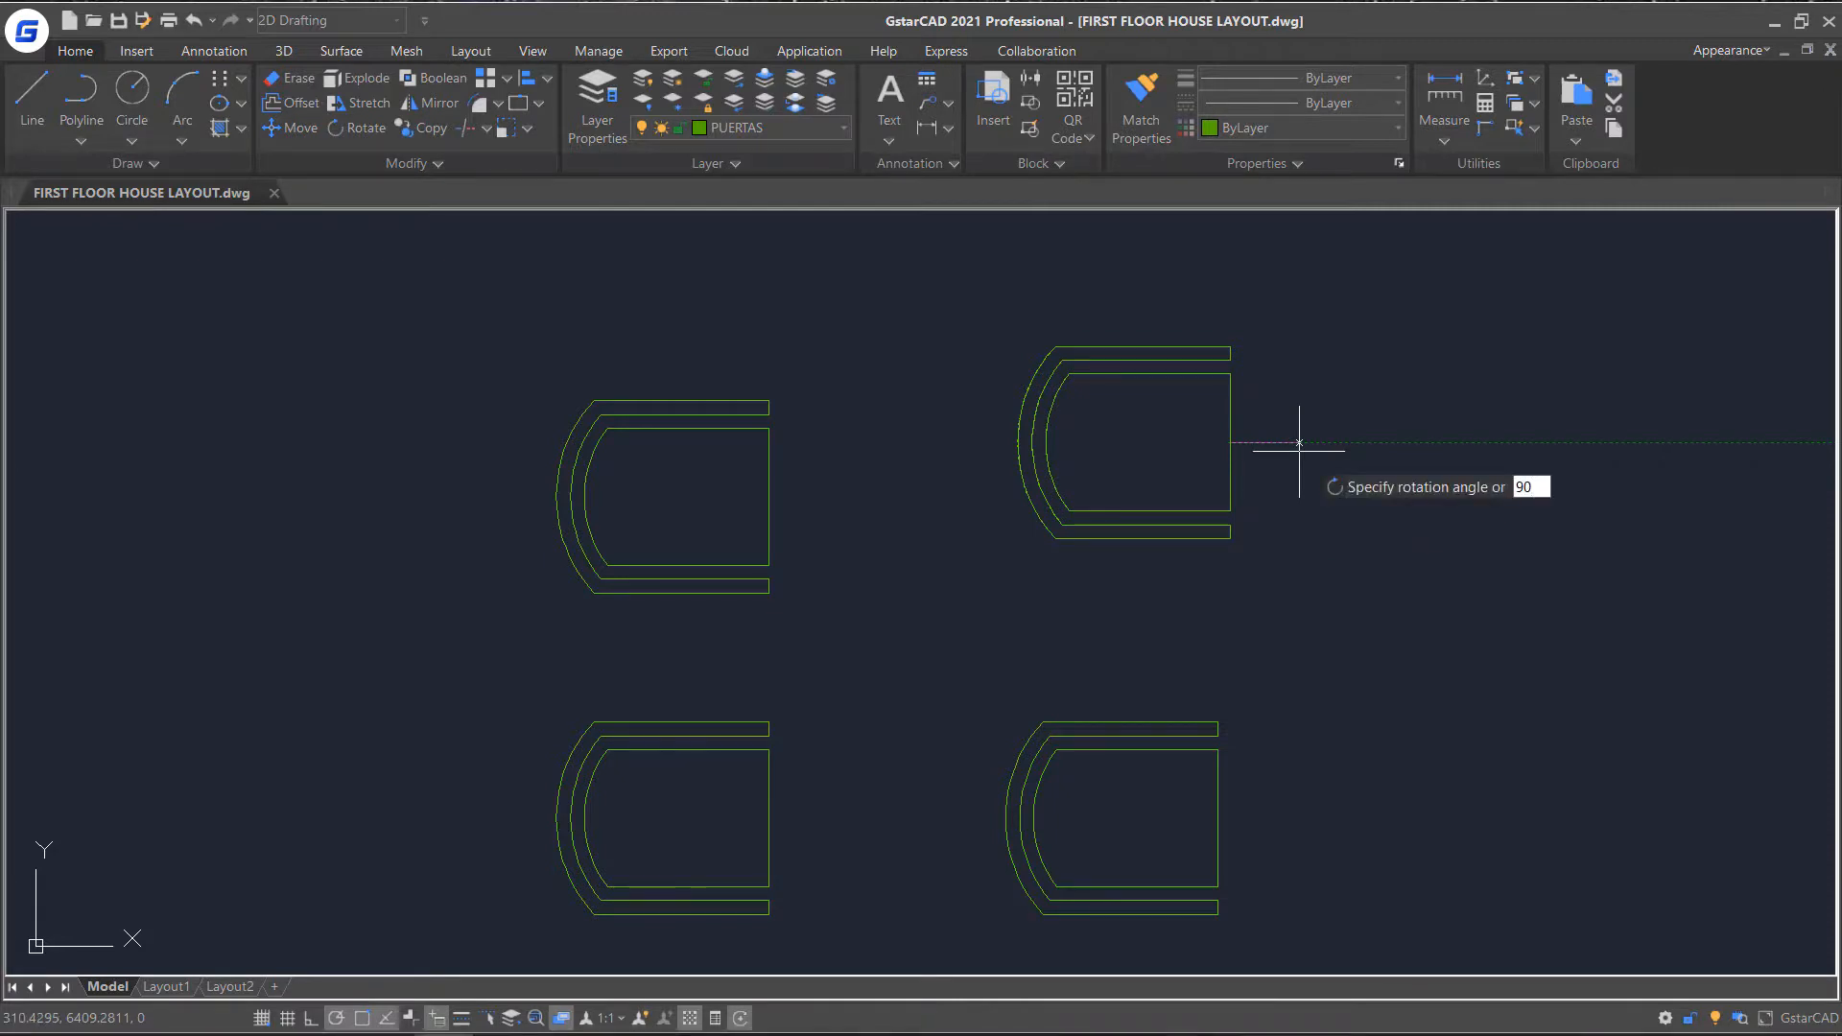
{"action": "type", "text": "0"}
{"action": "key", "text": "Return"}
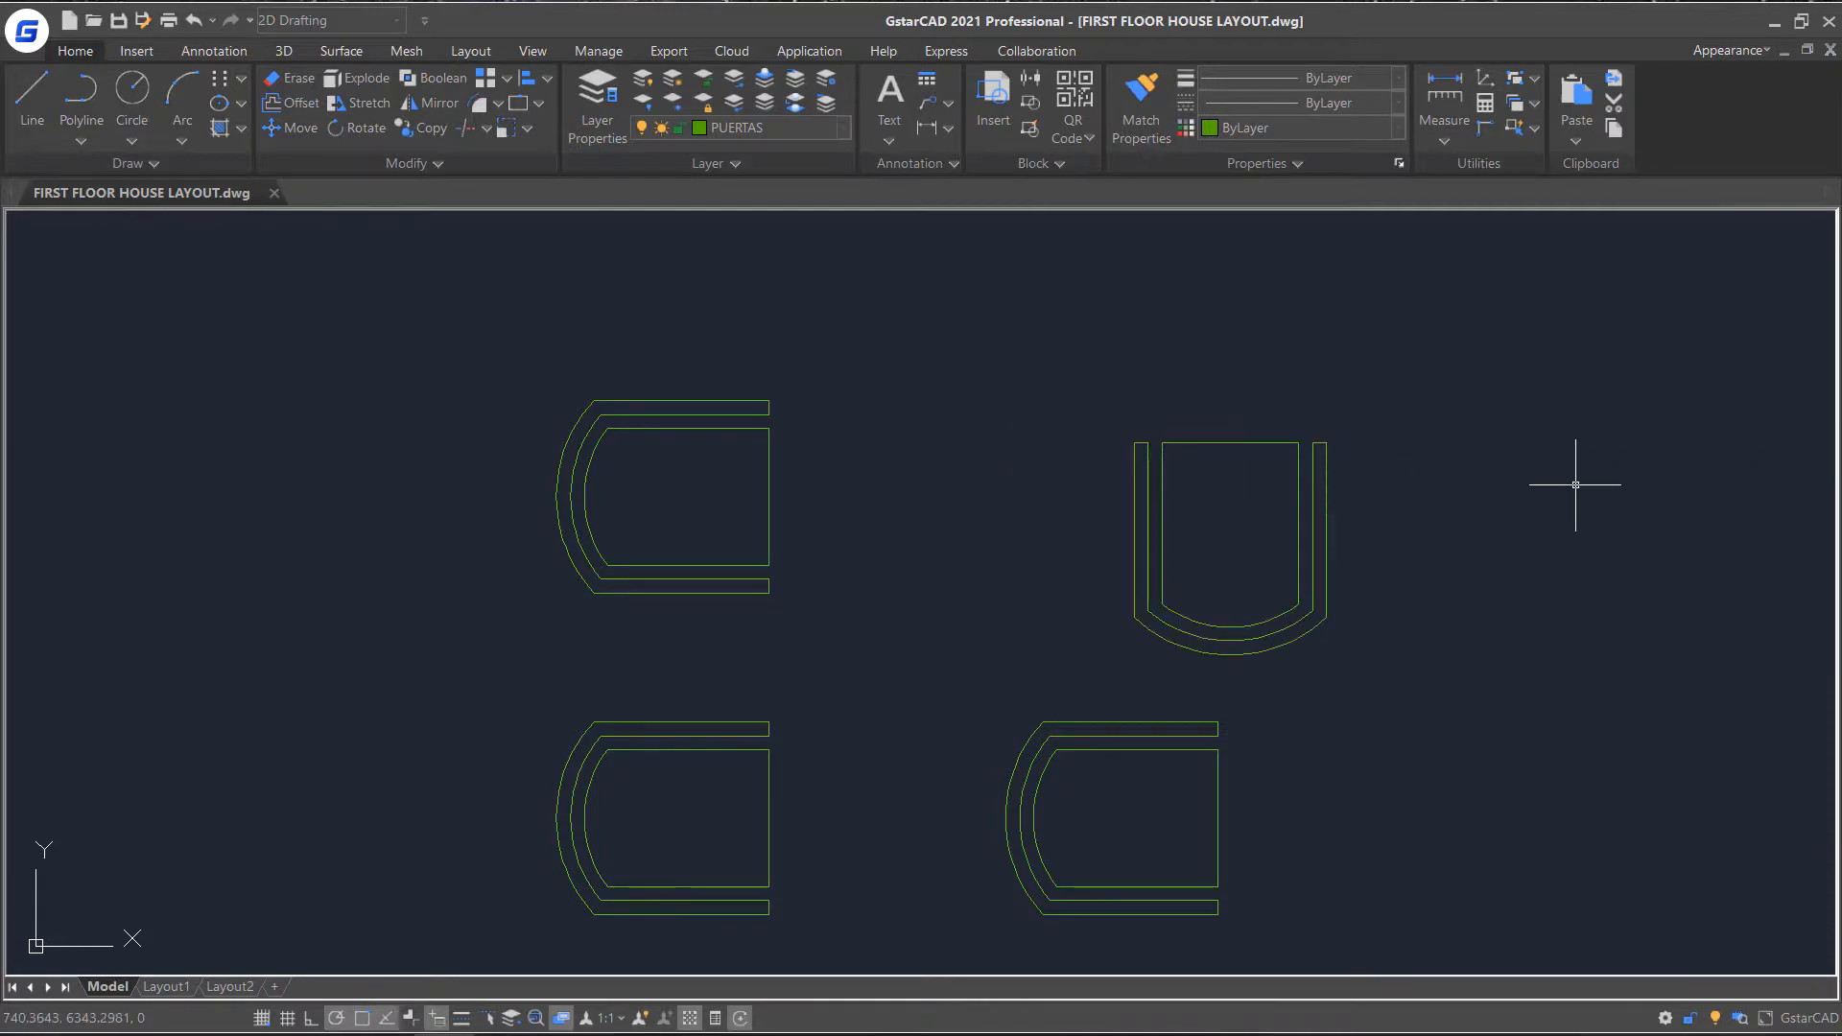
Rotate the upper-left chair 90 degrees clockwise about the midpoint of its straight right edge, so its curved back points up.
{"action": "left_click", "coordinate": [357, 129]}
{"action": "left_click", "coordinate": [852, 337]}
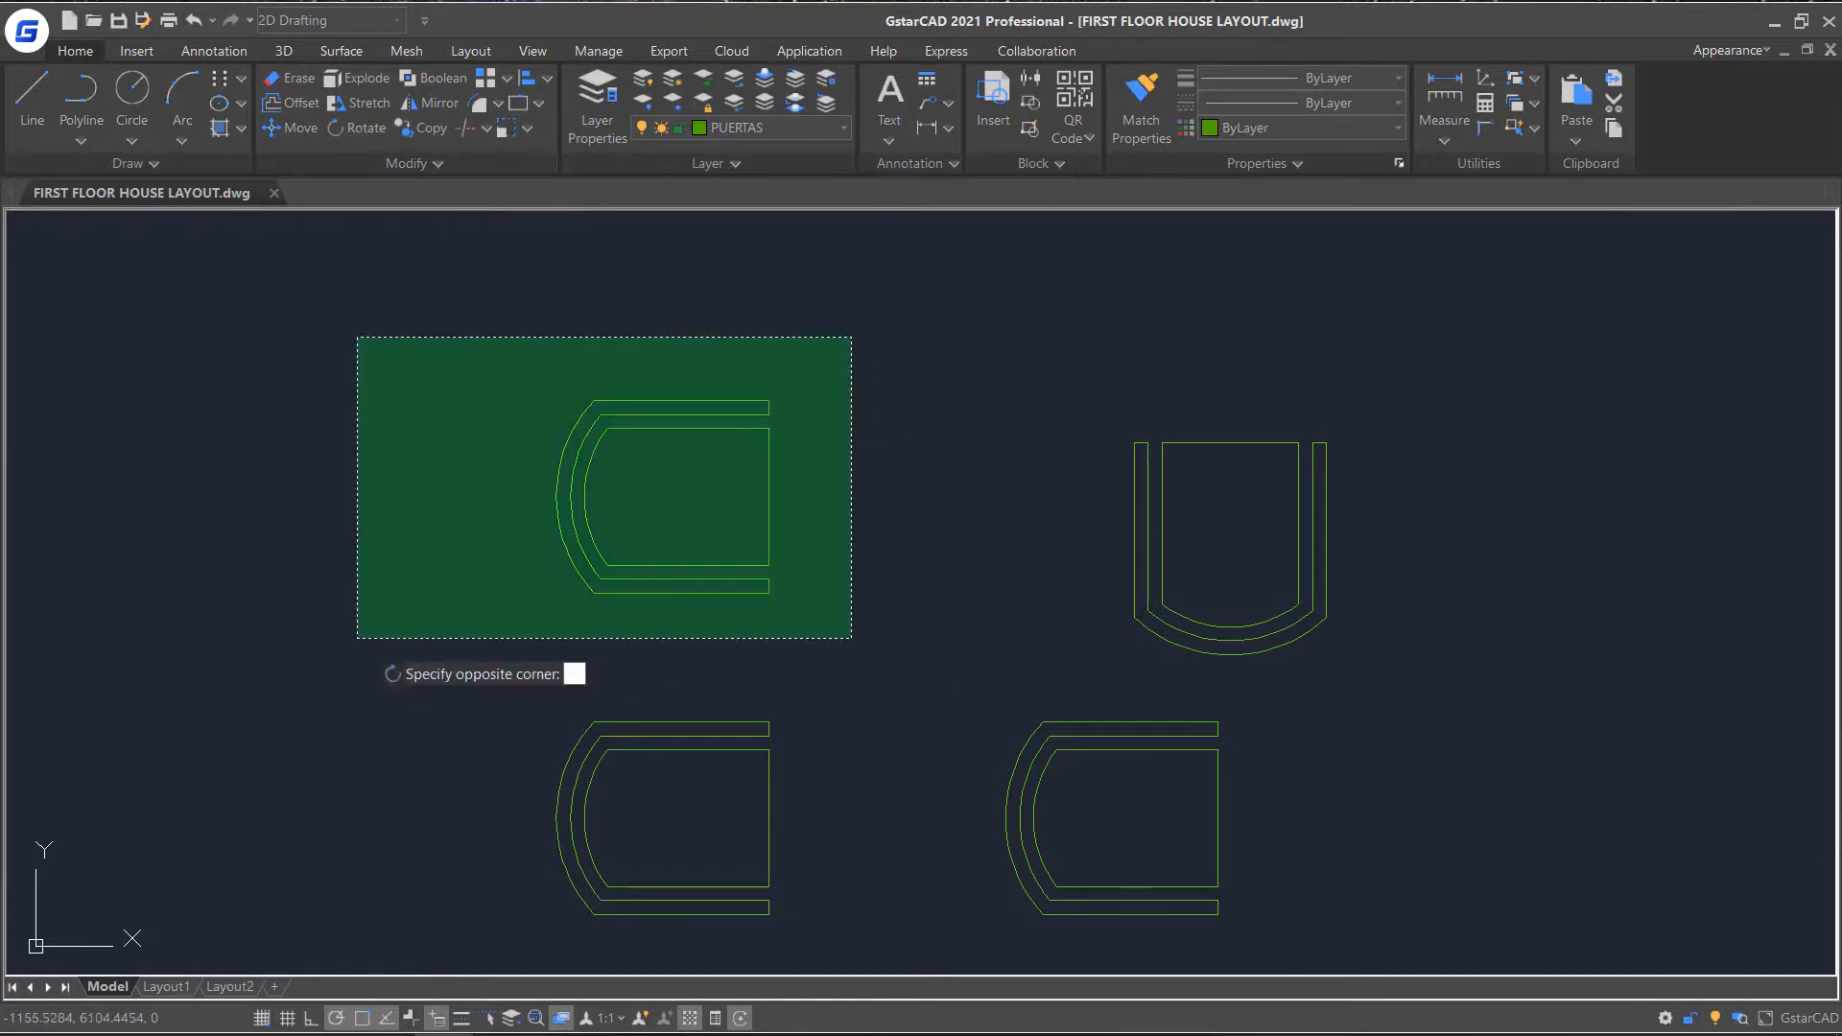
{"action": "left_click", "coordinate": [355, 638]}
{"action": "key", "text": "Return"}
{"action": "left_click", "coordinate": [770, 497]}
{"action": "left_click", "coordinate": [768, 535]}
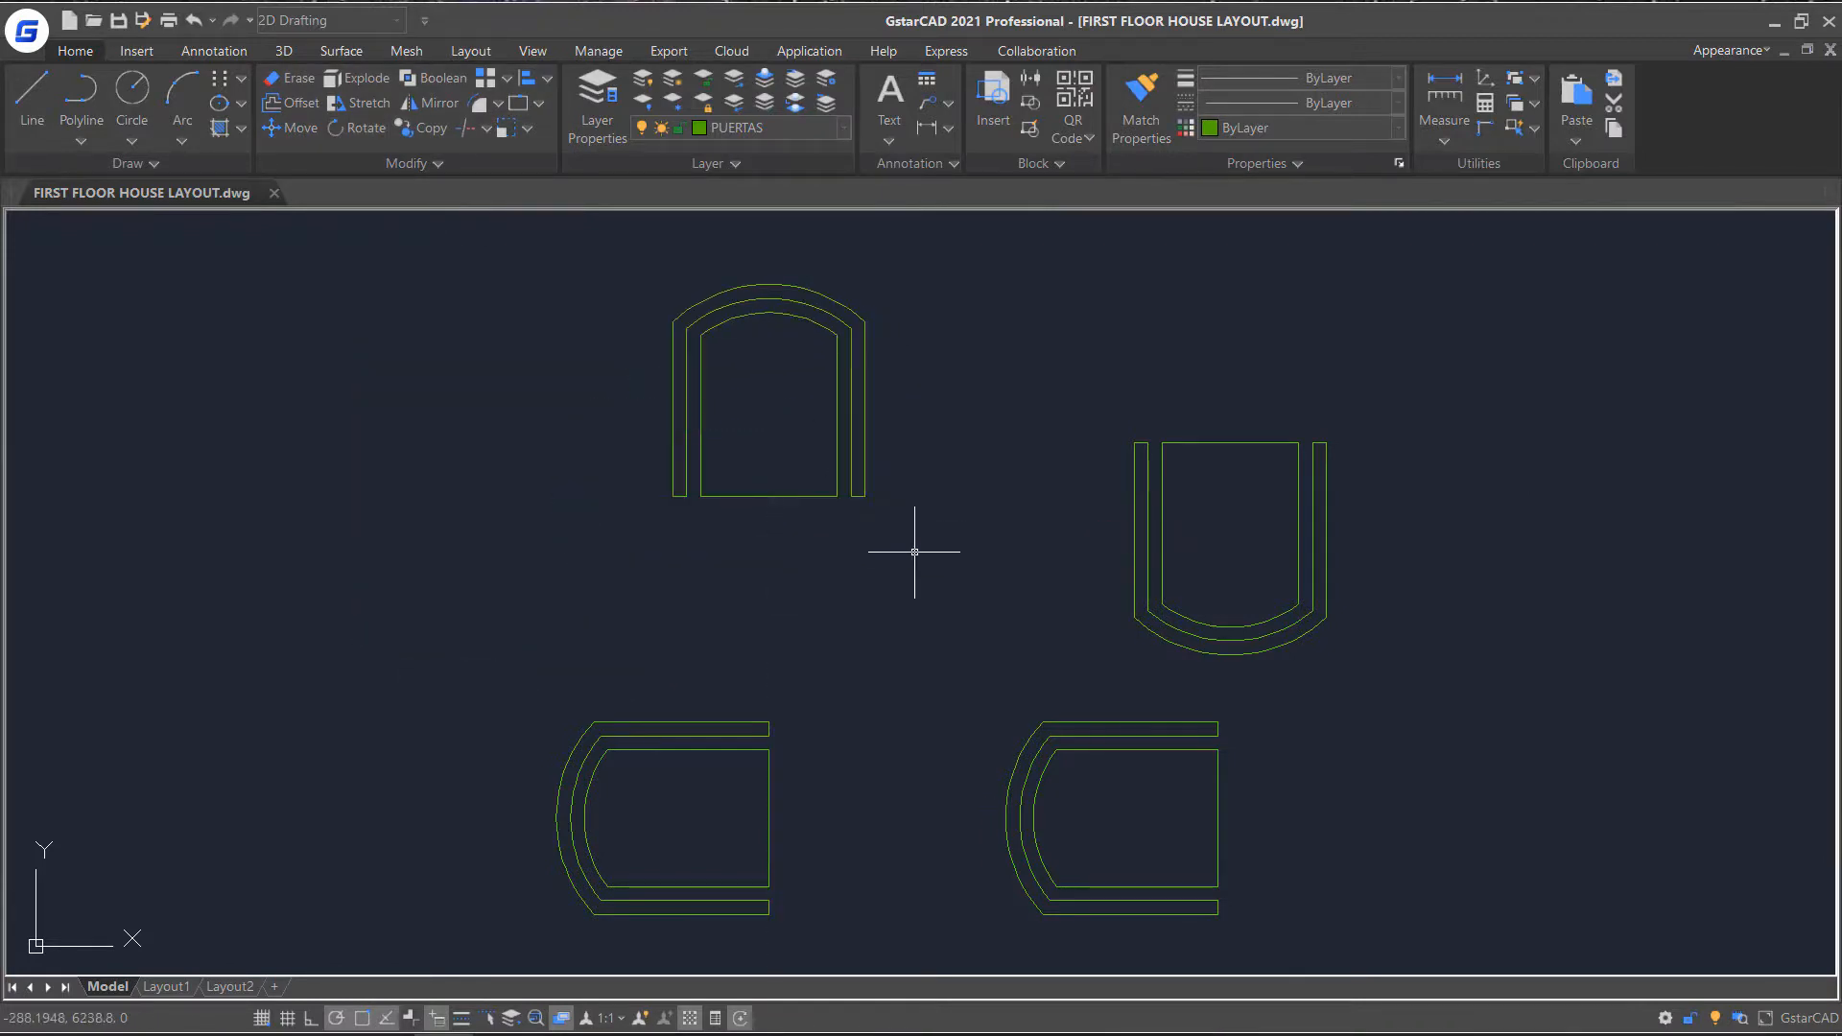
Rotate the lower-right chair 180 degrees about the midpoint of its straight right edge.
{"action": "key", "text": "Return"}
{"action": "left_click", "coordinate": [964, 679]}
{"action": "left_click", "coordinate": [1286, 952]}
{"action": "key", "text": "Return"}
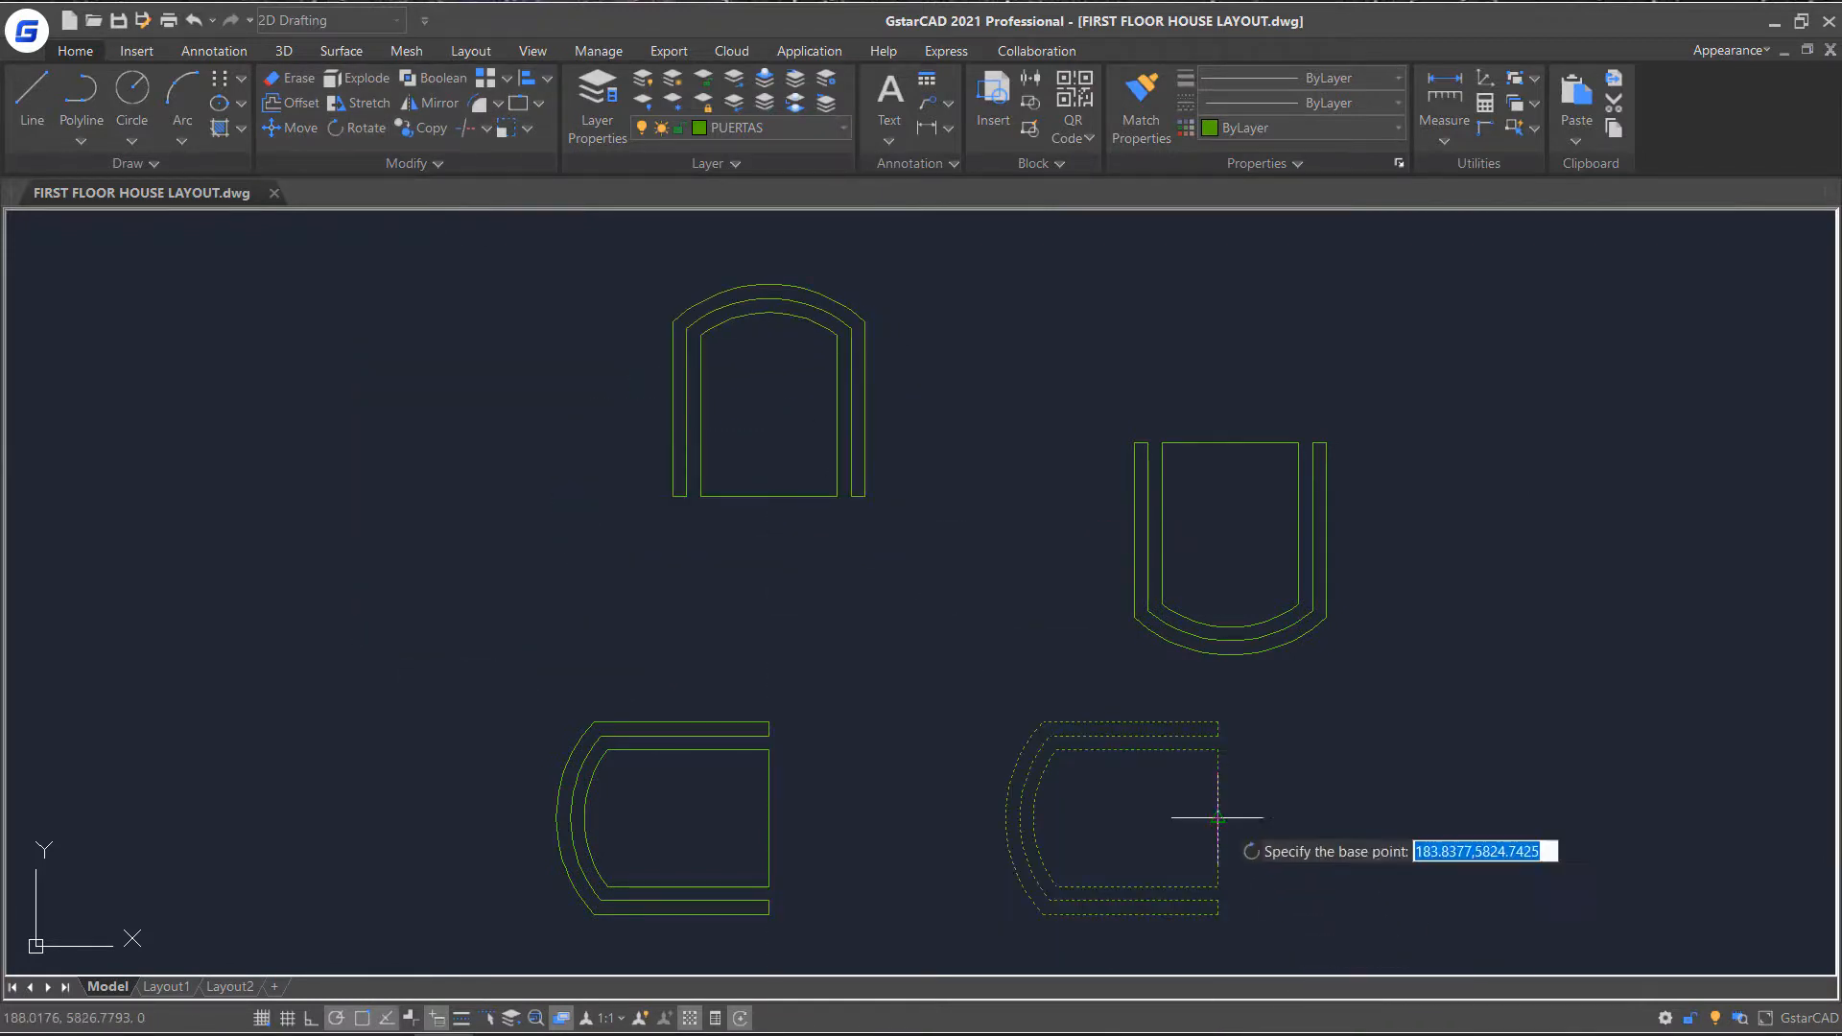
{"action": "left_click", "coordinate": [1218, 817]}
{"action": "left_click", "coordinate": [1110, 842]}
Move the lower-left chair from its straight edge's midpoint to just left of the table in the floor plan's upper-right room.
{"action": "scroll", "coordinate": [1186, 657], "scroll_direction": "down", "scroll_amount": 2}
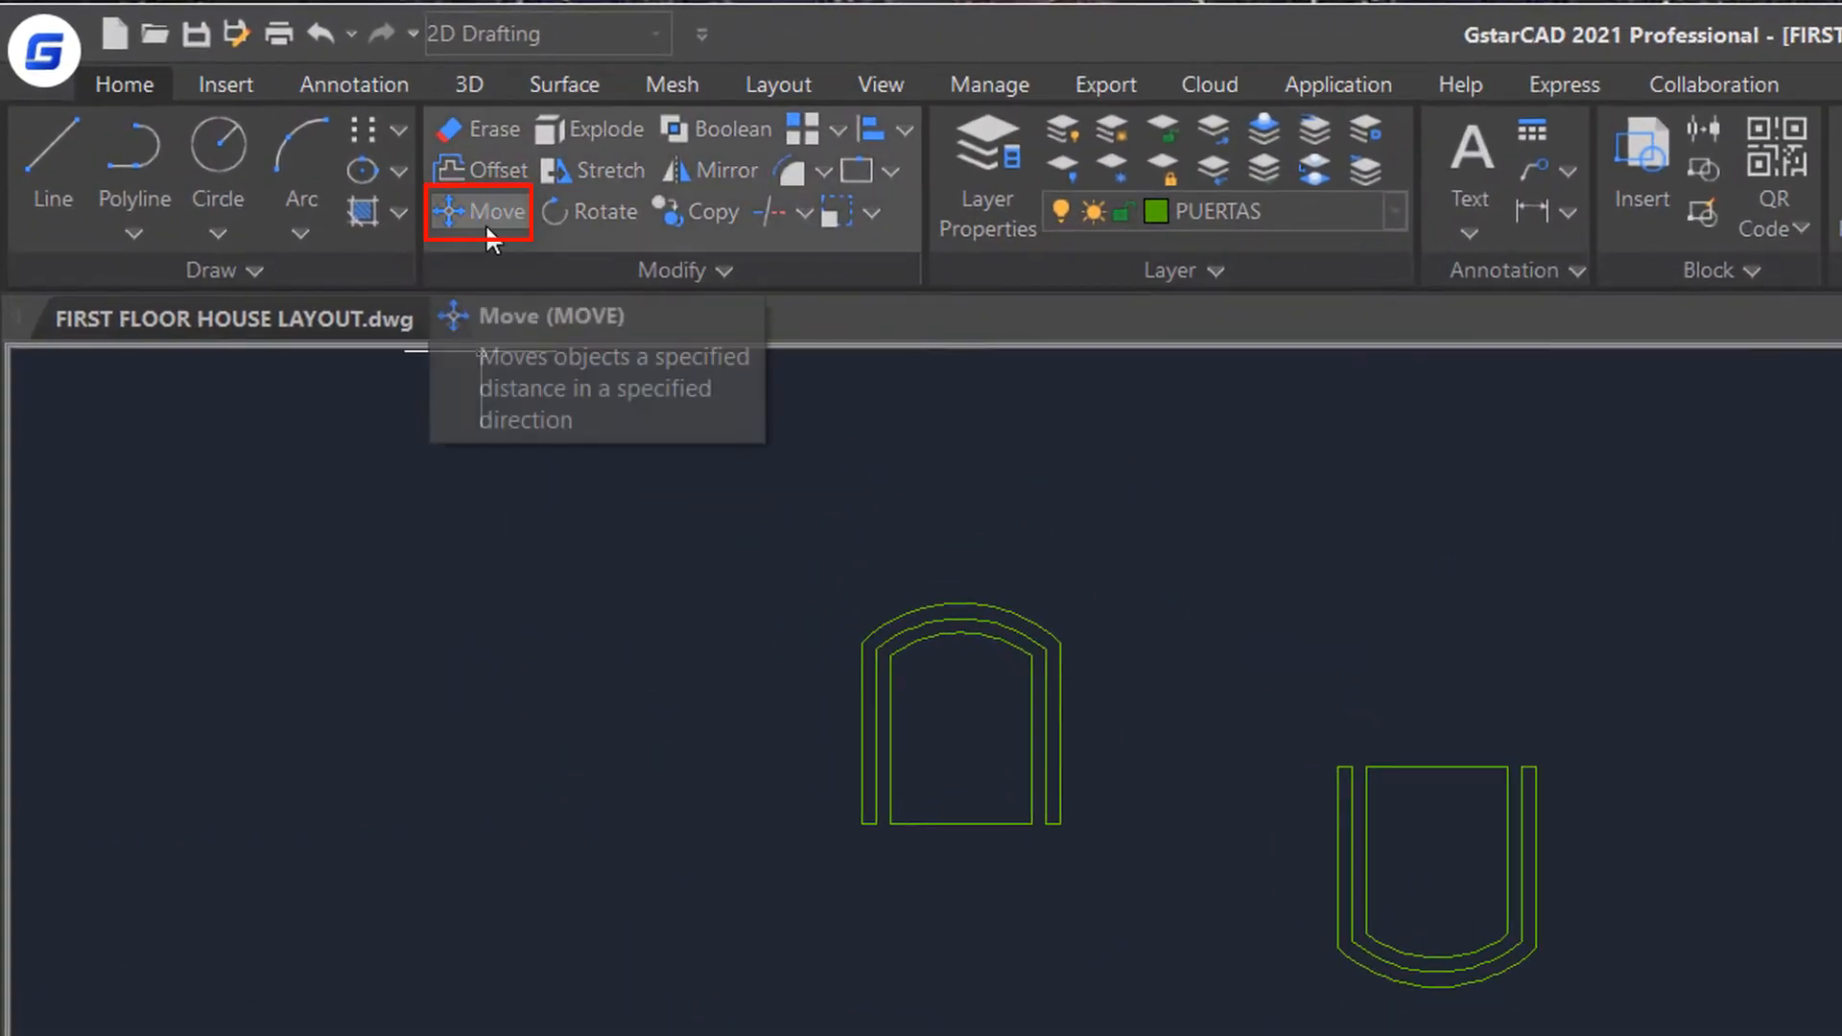
{"action": "left_click", "coordinate": [481, 213]}
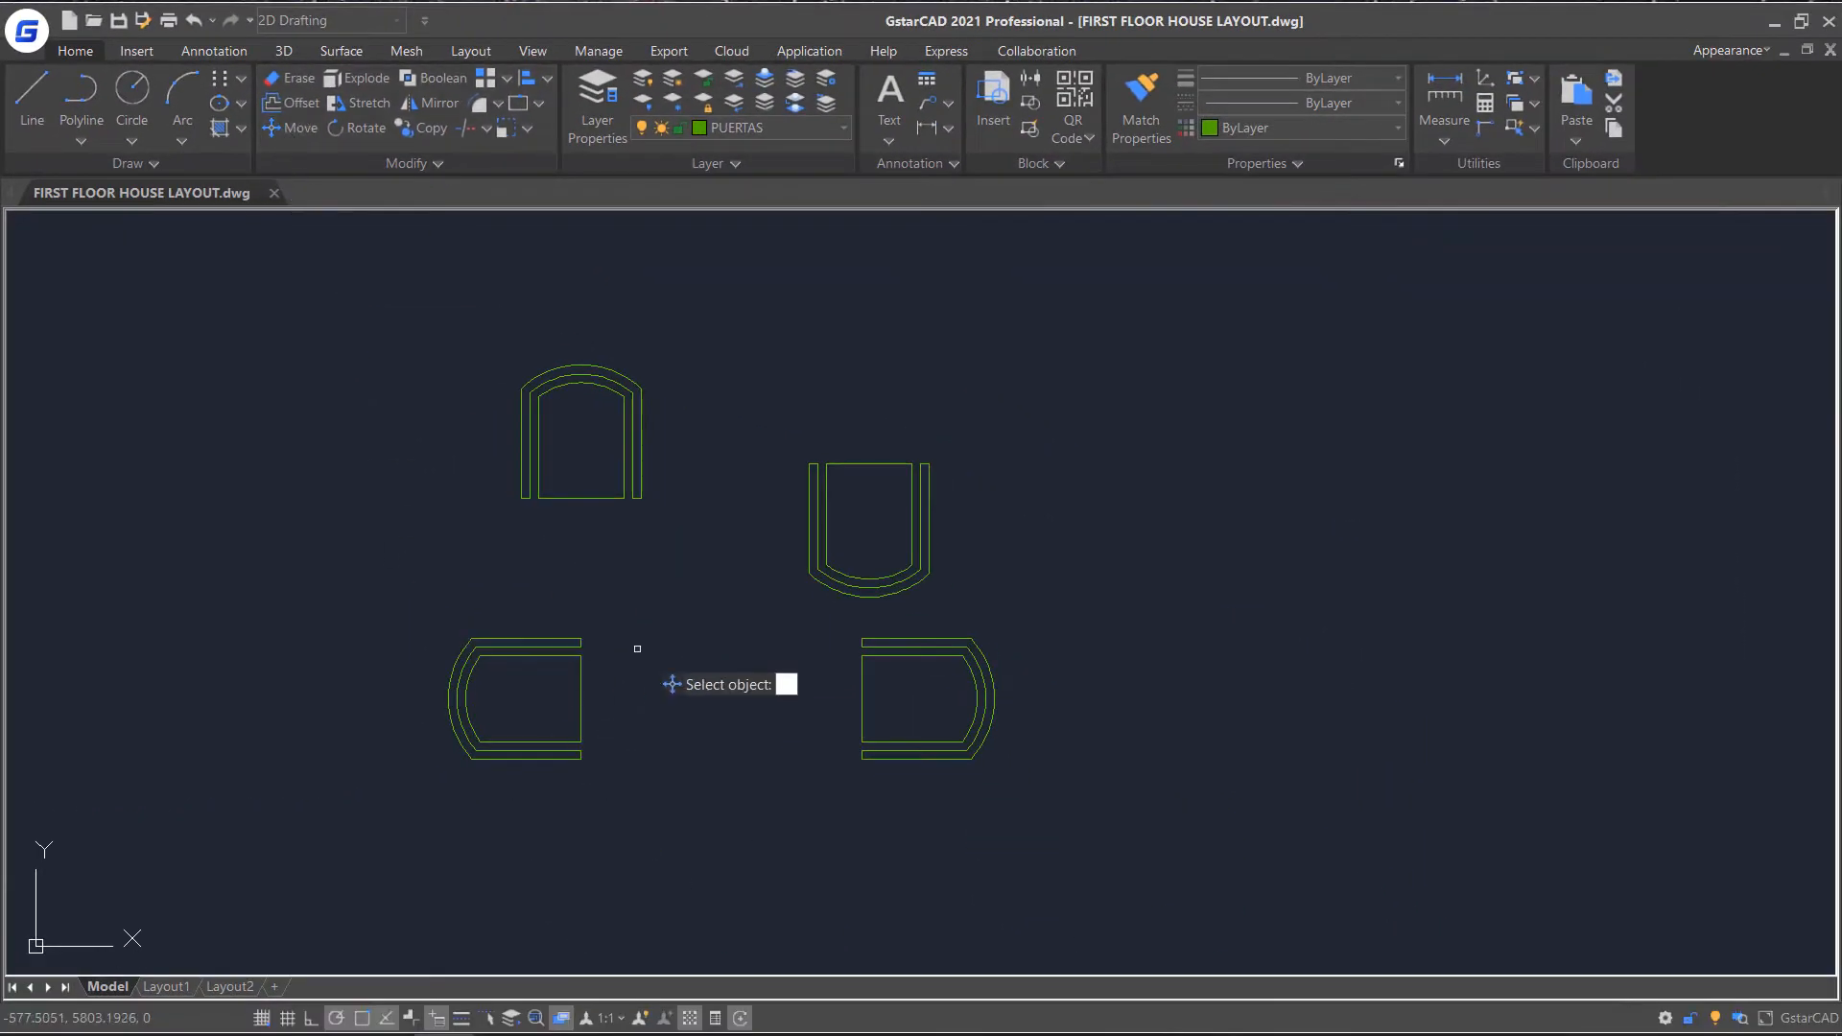
{"action": "left_click", "coordinate": [685, 579]}
{"action": "left_click", "coordinate": [328, 808]}
{"action": "key", "text": "Return"}
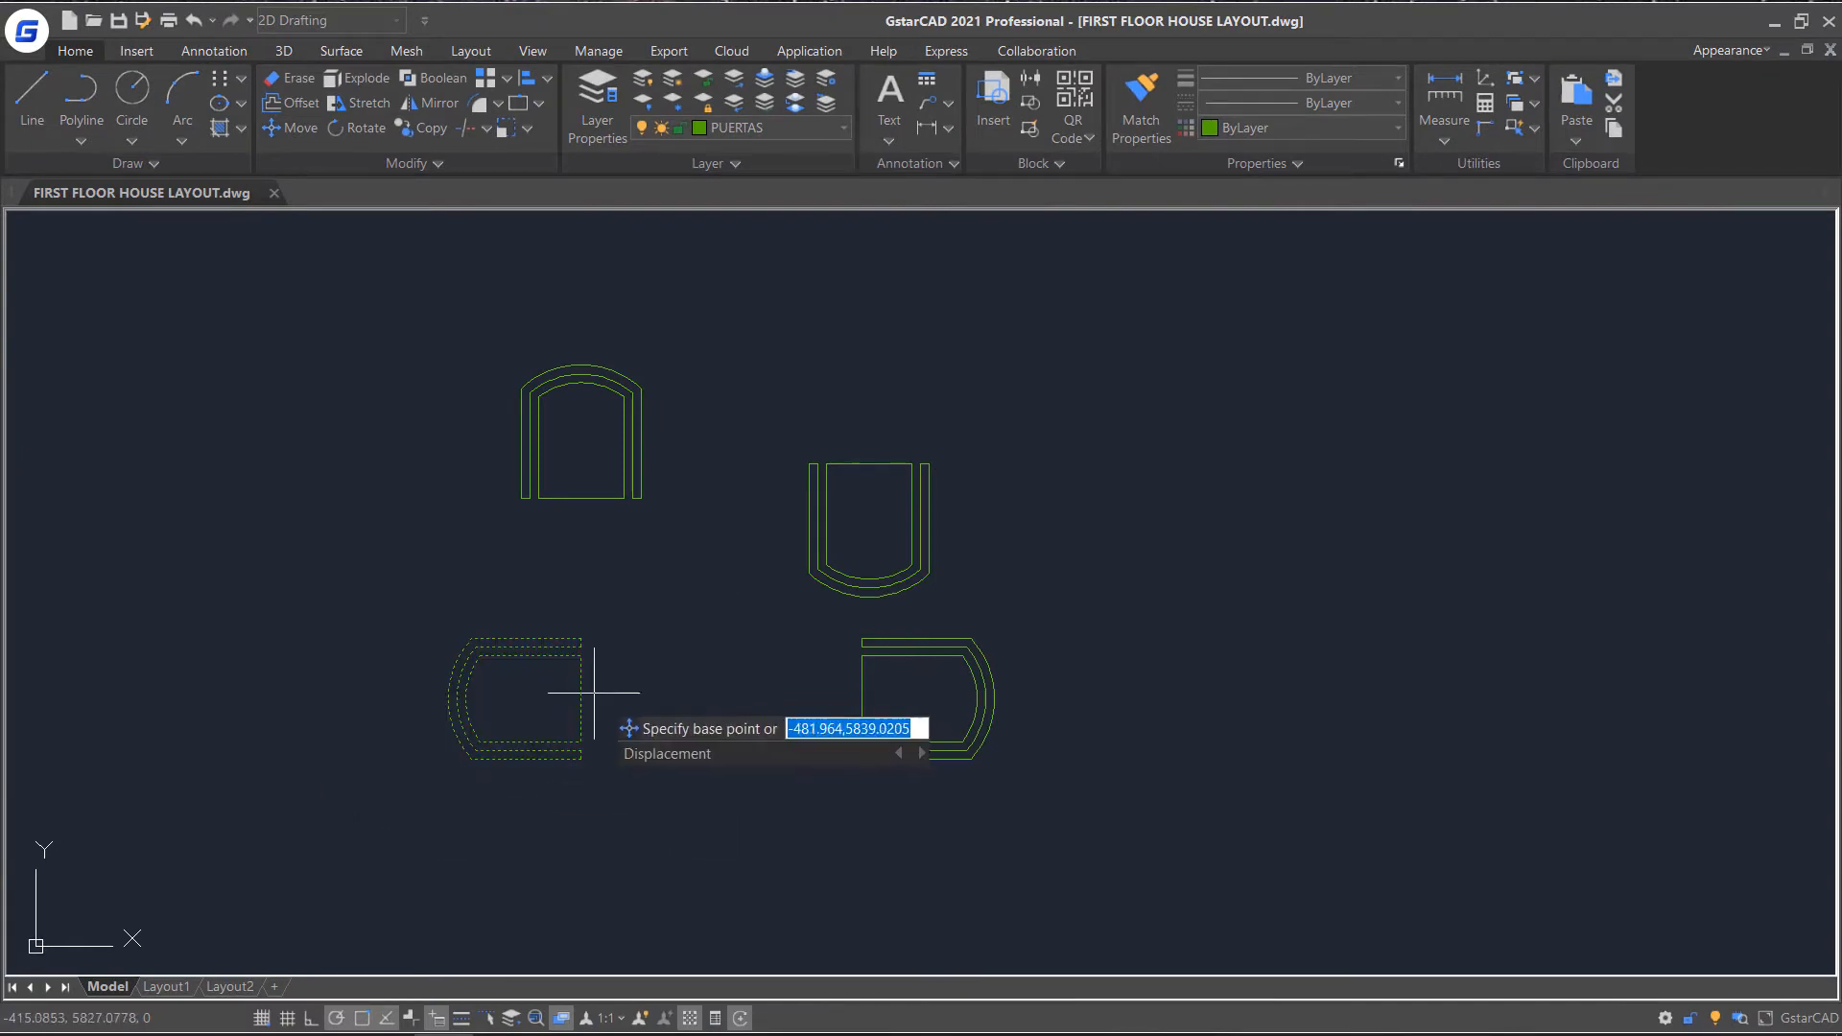
{"action": "left_click", "coordinate": [581, 698]}
{"action": "scroll", "coordinate": [958, 734], "scroll_direction": "down", "scroll_amount": 5}
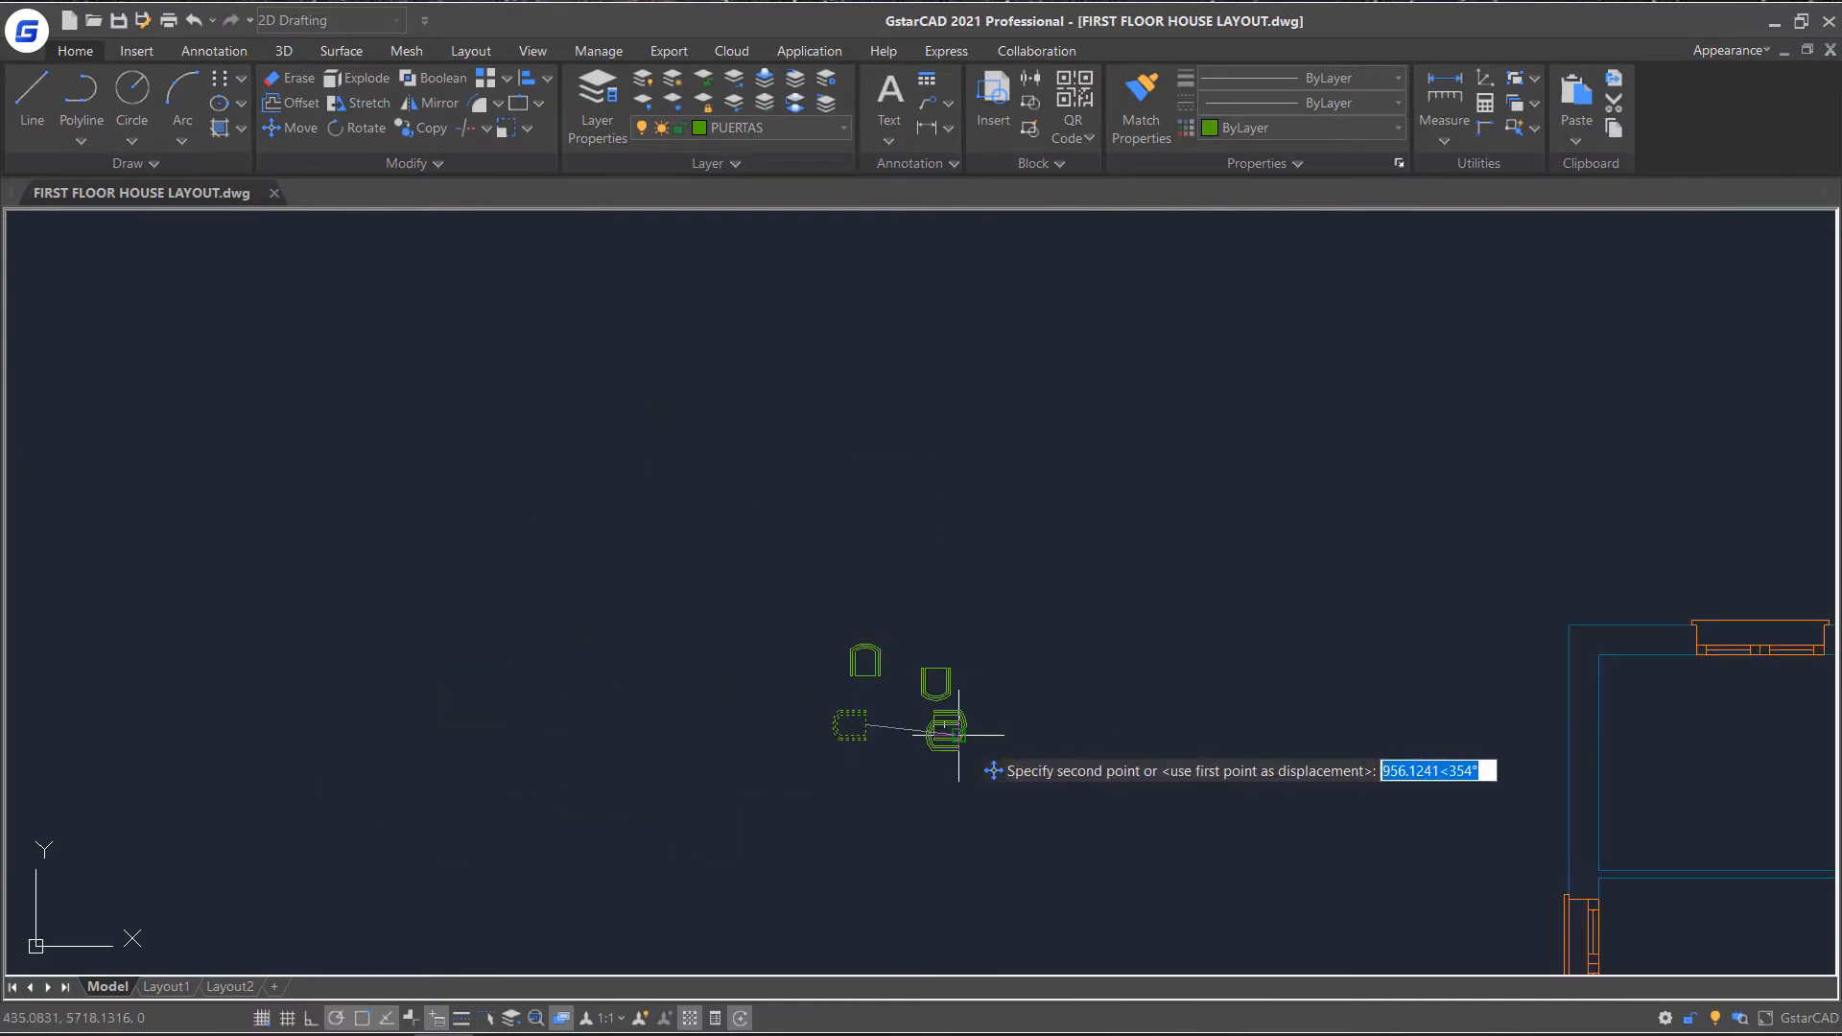
{"action": "middle_click_drag", "start_coordinate": [1381, 781], "coordinate": [125, 564]}
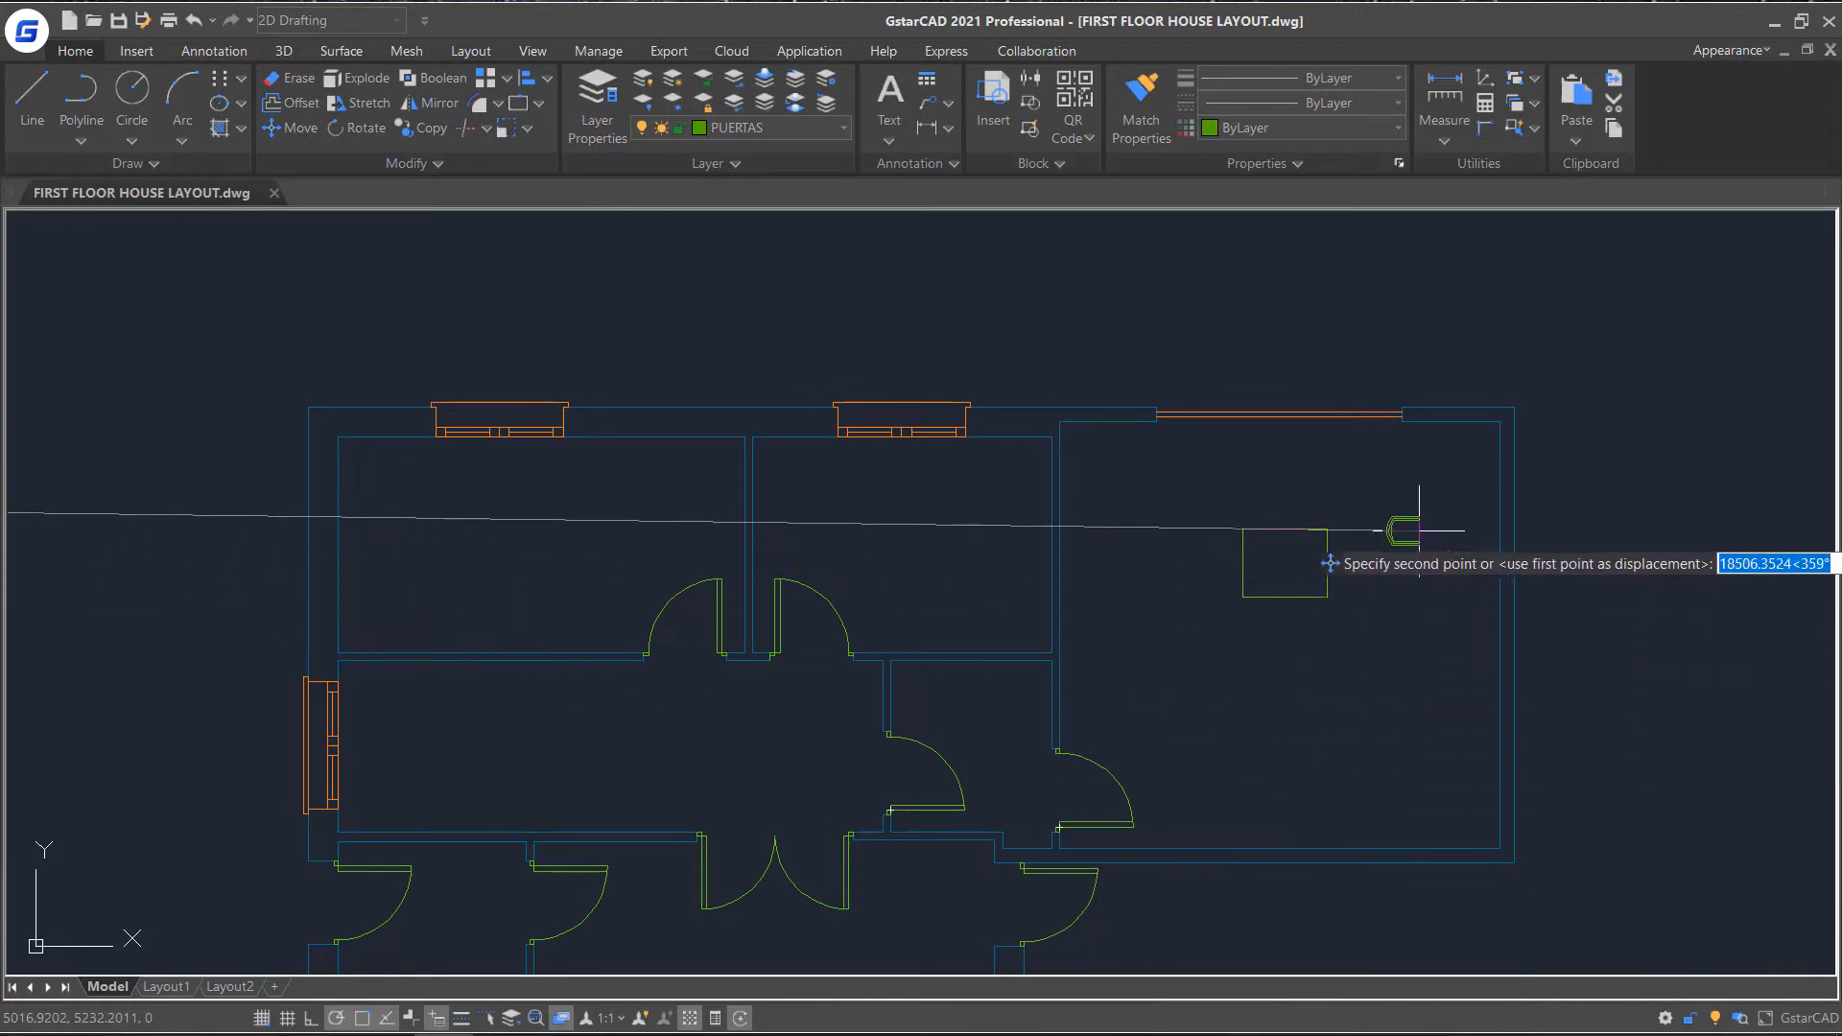
{"action": "scroll", "coordinate": [1210, 566], "scroll_direction": "up", "scroll_amount": 4}
Move the chair with its curved back pointing up from its straight edge to just above the table, centred on it.
{"action": "scroll", "coordinate": [1204, 742], "scroll_direction": "down", "scroll_amount": 6}
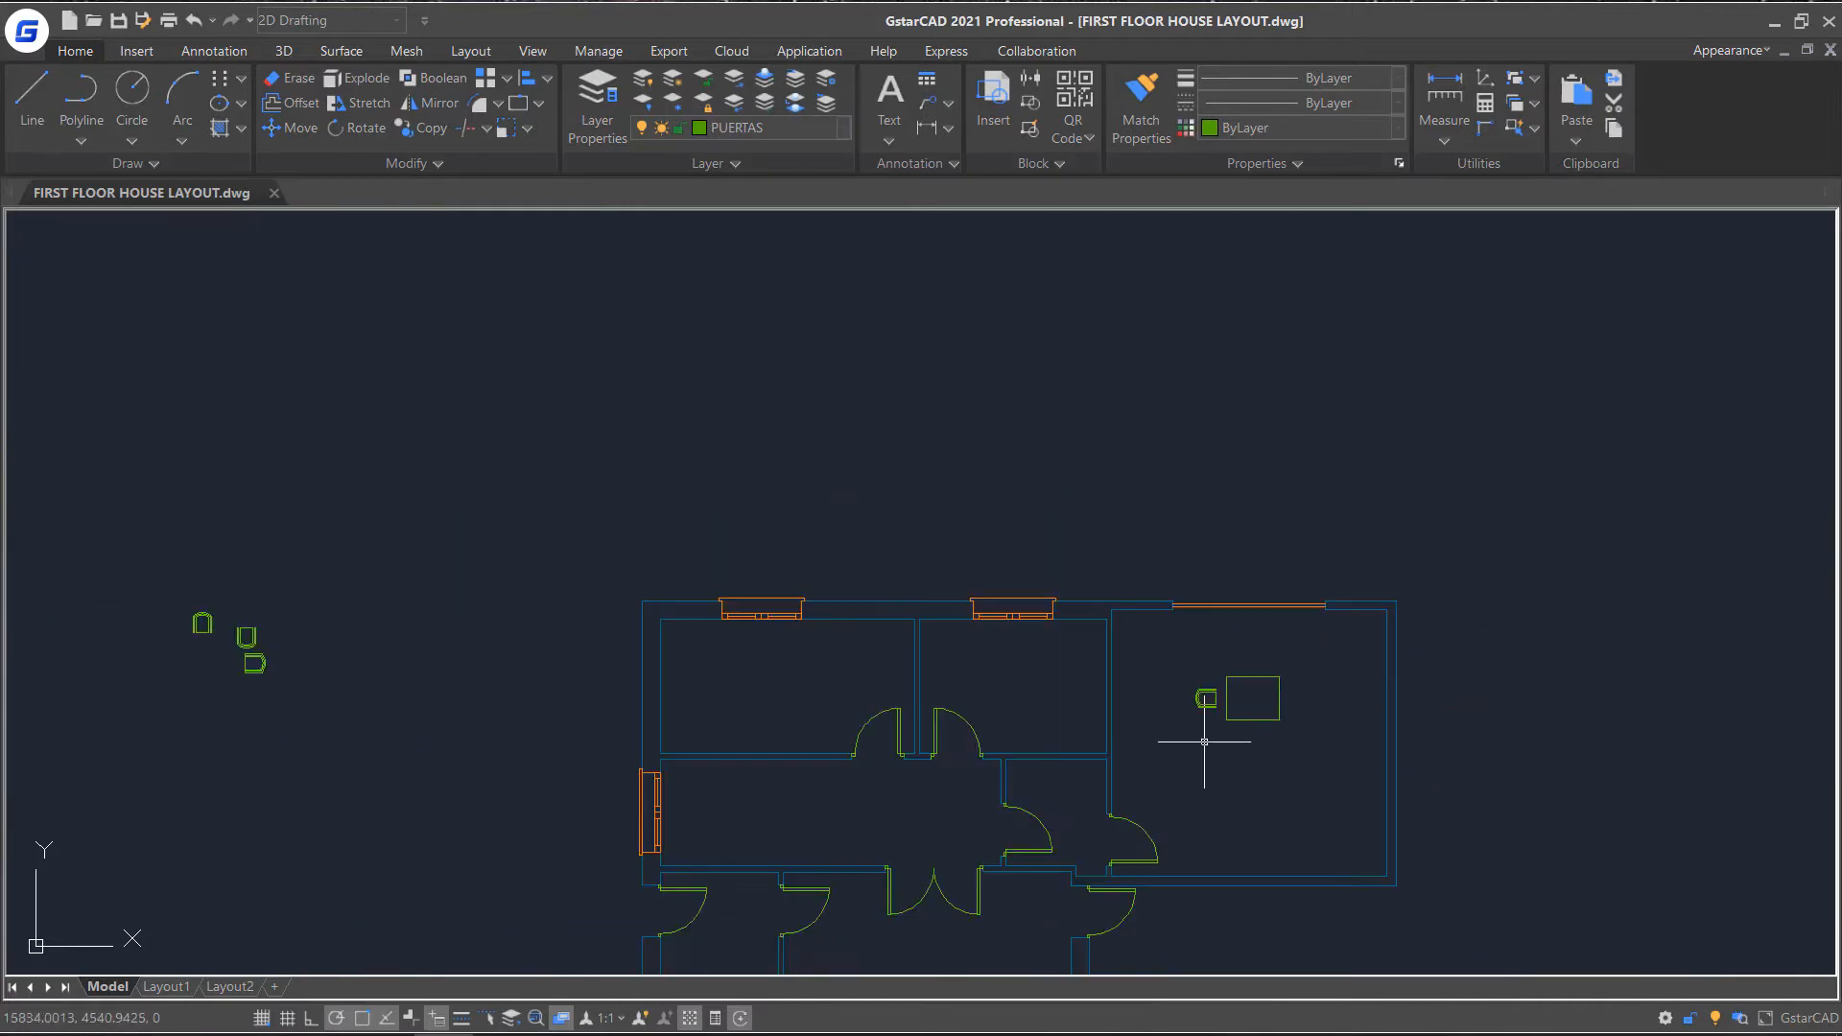
{"action": "scroll", "coordinate": [110, 603], "scroll_direction": "up", "scroll_amount": 4}
{"action": "left_click", "coordinate": [234, 567]}
{"action": "left_click", "coordinate": [385, 703]}
{"action": "left_click", "coordinate": [291, 128]}
{"action": "left_click", "coordinate": [367, 678]}
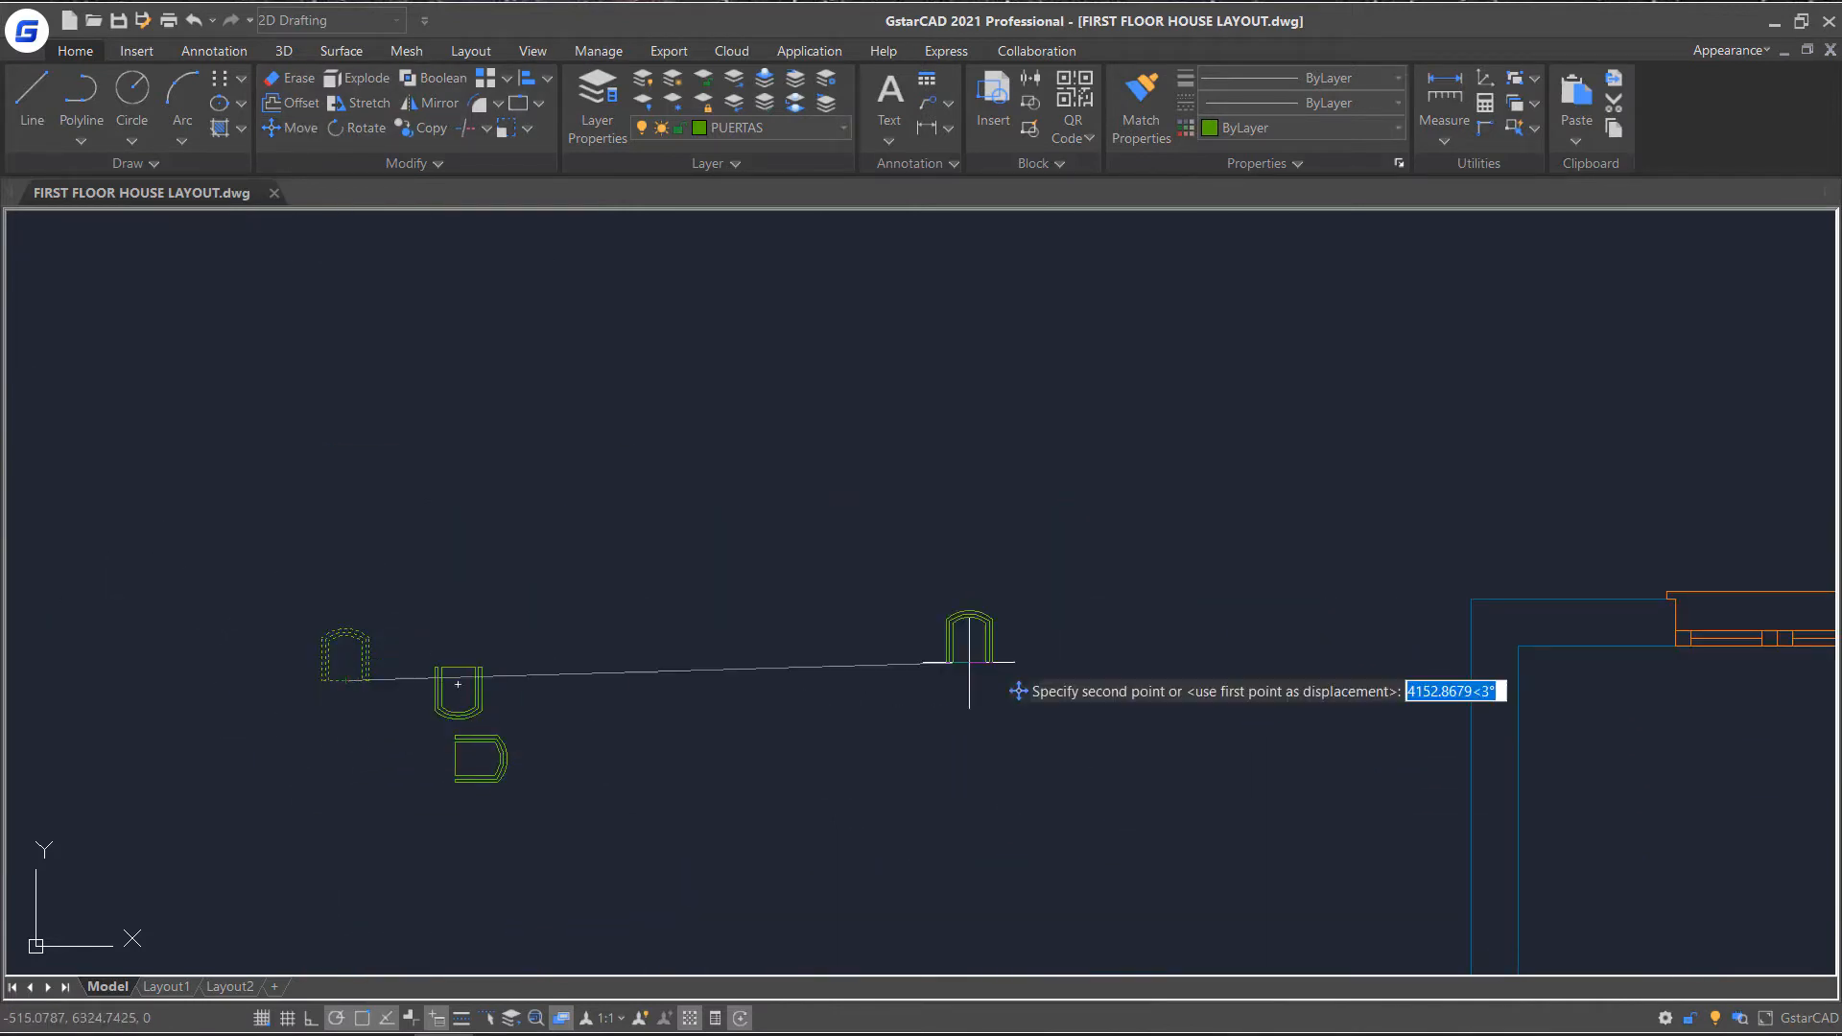
{"action": "scroll", "coordinate": [1296, 748], "scroll_direction": "down", "scroll_amount": 4}
{"action": "left_click", "coordinate": [1118, 633]}
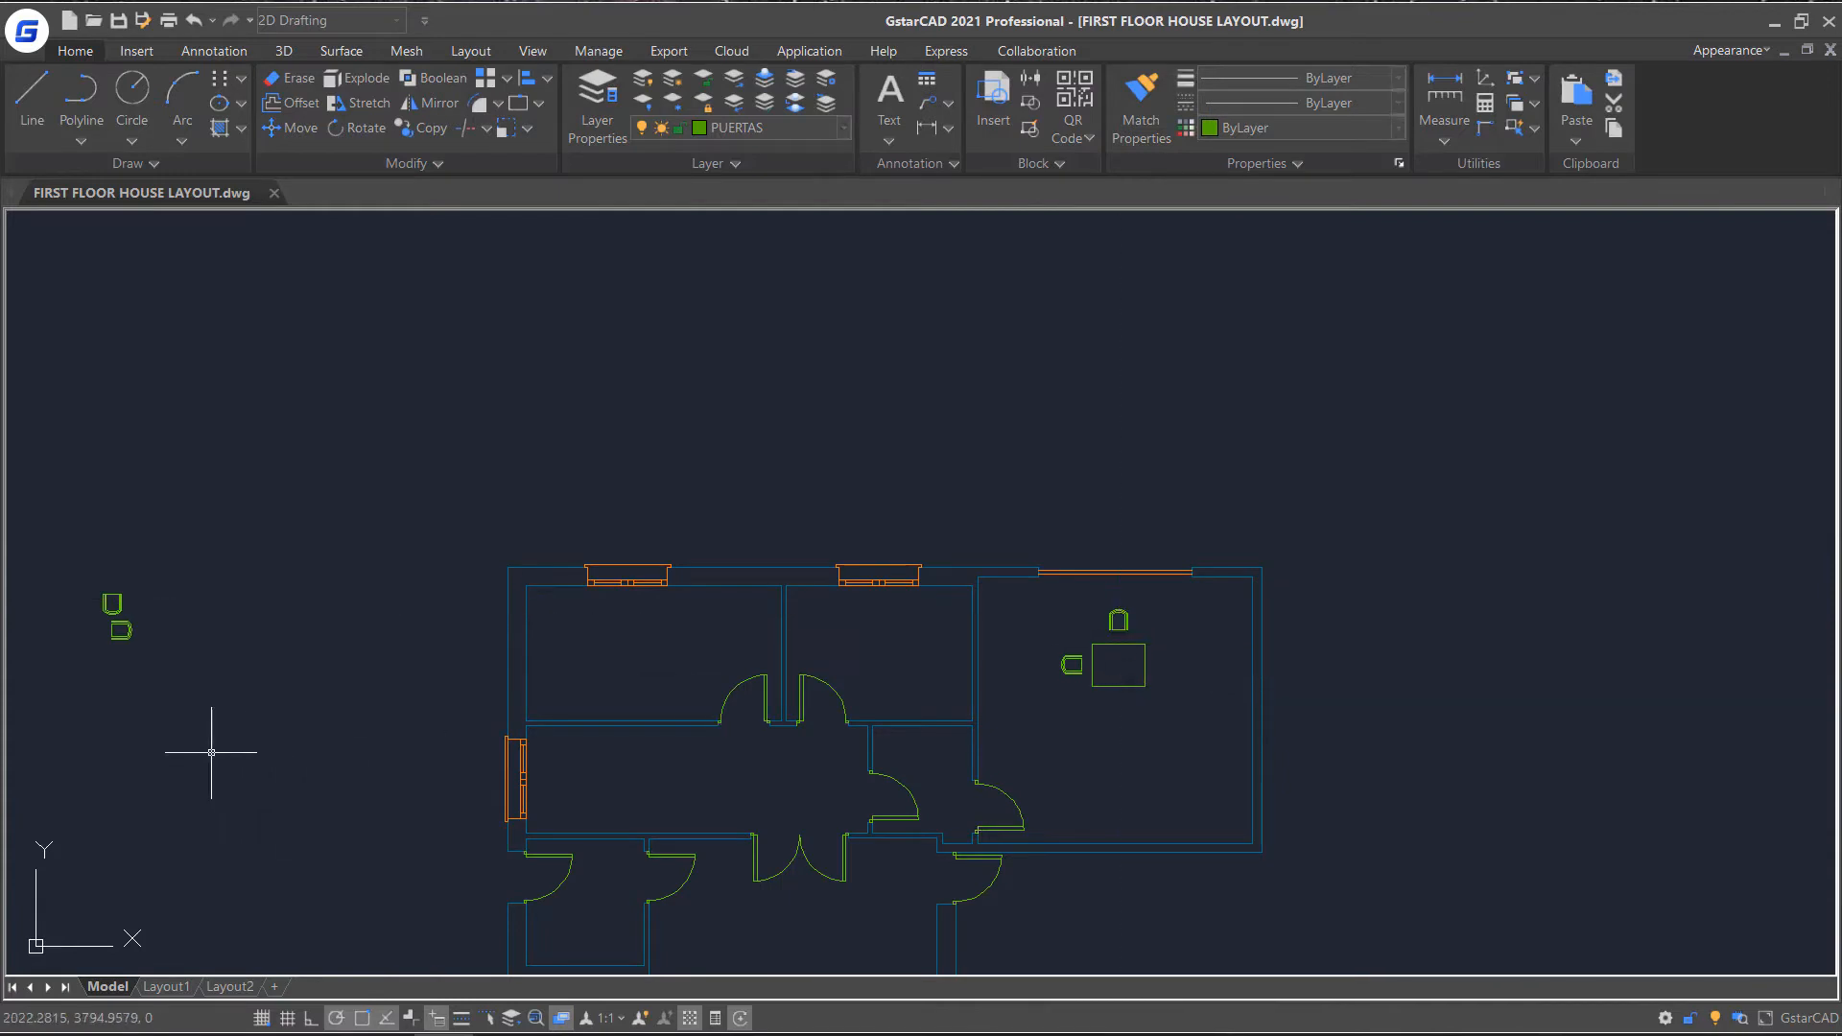
Move the chair with its curved back pointing down from its straight edge's midpoint to just below the table, centred on it.
{"action": "scroll", "coordinate": [156, 586], "scroll_direction": "up", "scroll_amount": 4}
{"action": "middle_click_drag", "start_coordinate": [144, 614], "coordinate": [658, 501]}
{"action": "left_click", "coordinate": [639, 452]}
{"action": "left_click", "coordinate": [355, 593]}
{"action": "left_click", "coordinate": [291, 127]}
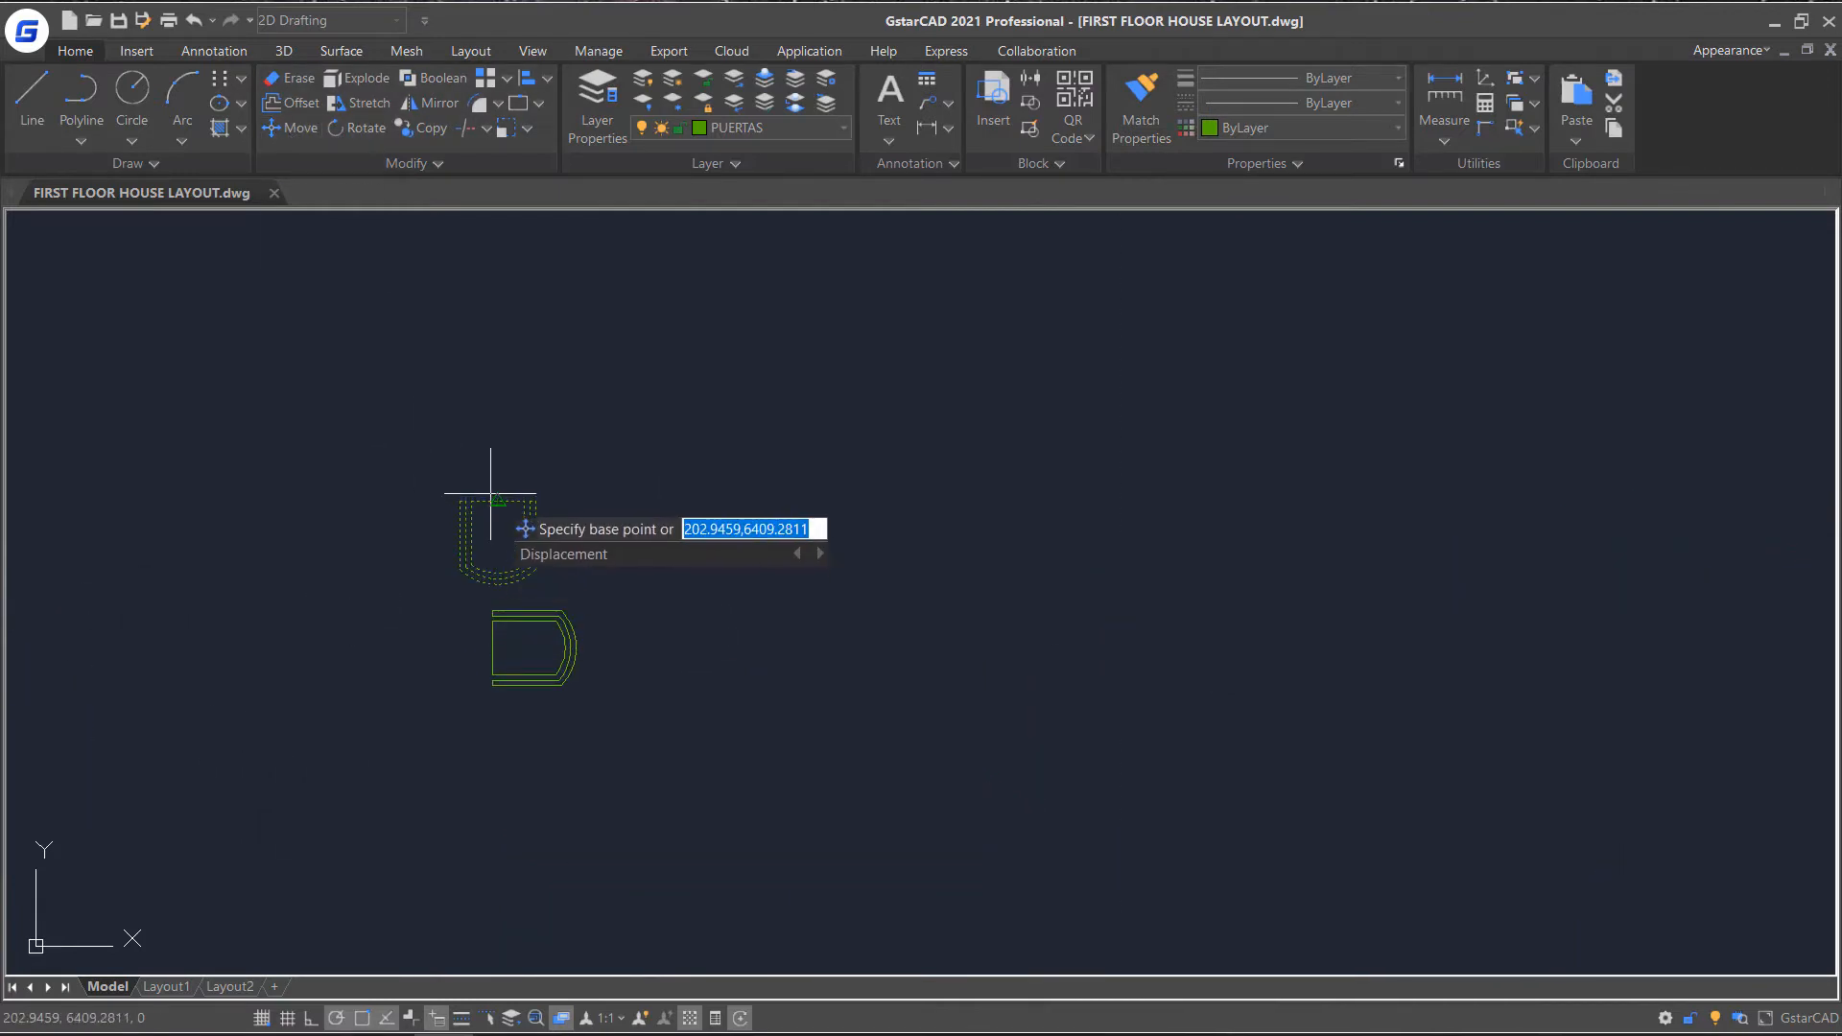
{"action": "left_click", "coordinate": [497, 500]}
{"action": "scroll", "coordinate": [797, 604], "scroll_direction": "down", "scroll_amount": 4}
{"action": "middle_click_drag", "start_coordinate": [1127, 841], "coordinate": [510, 754]}
{"action": "left_click", "coordinate": [1116, 601]}
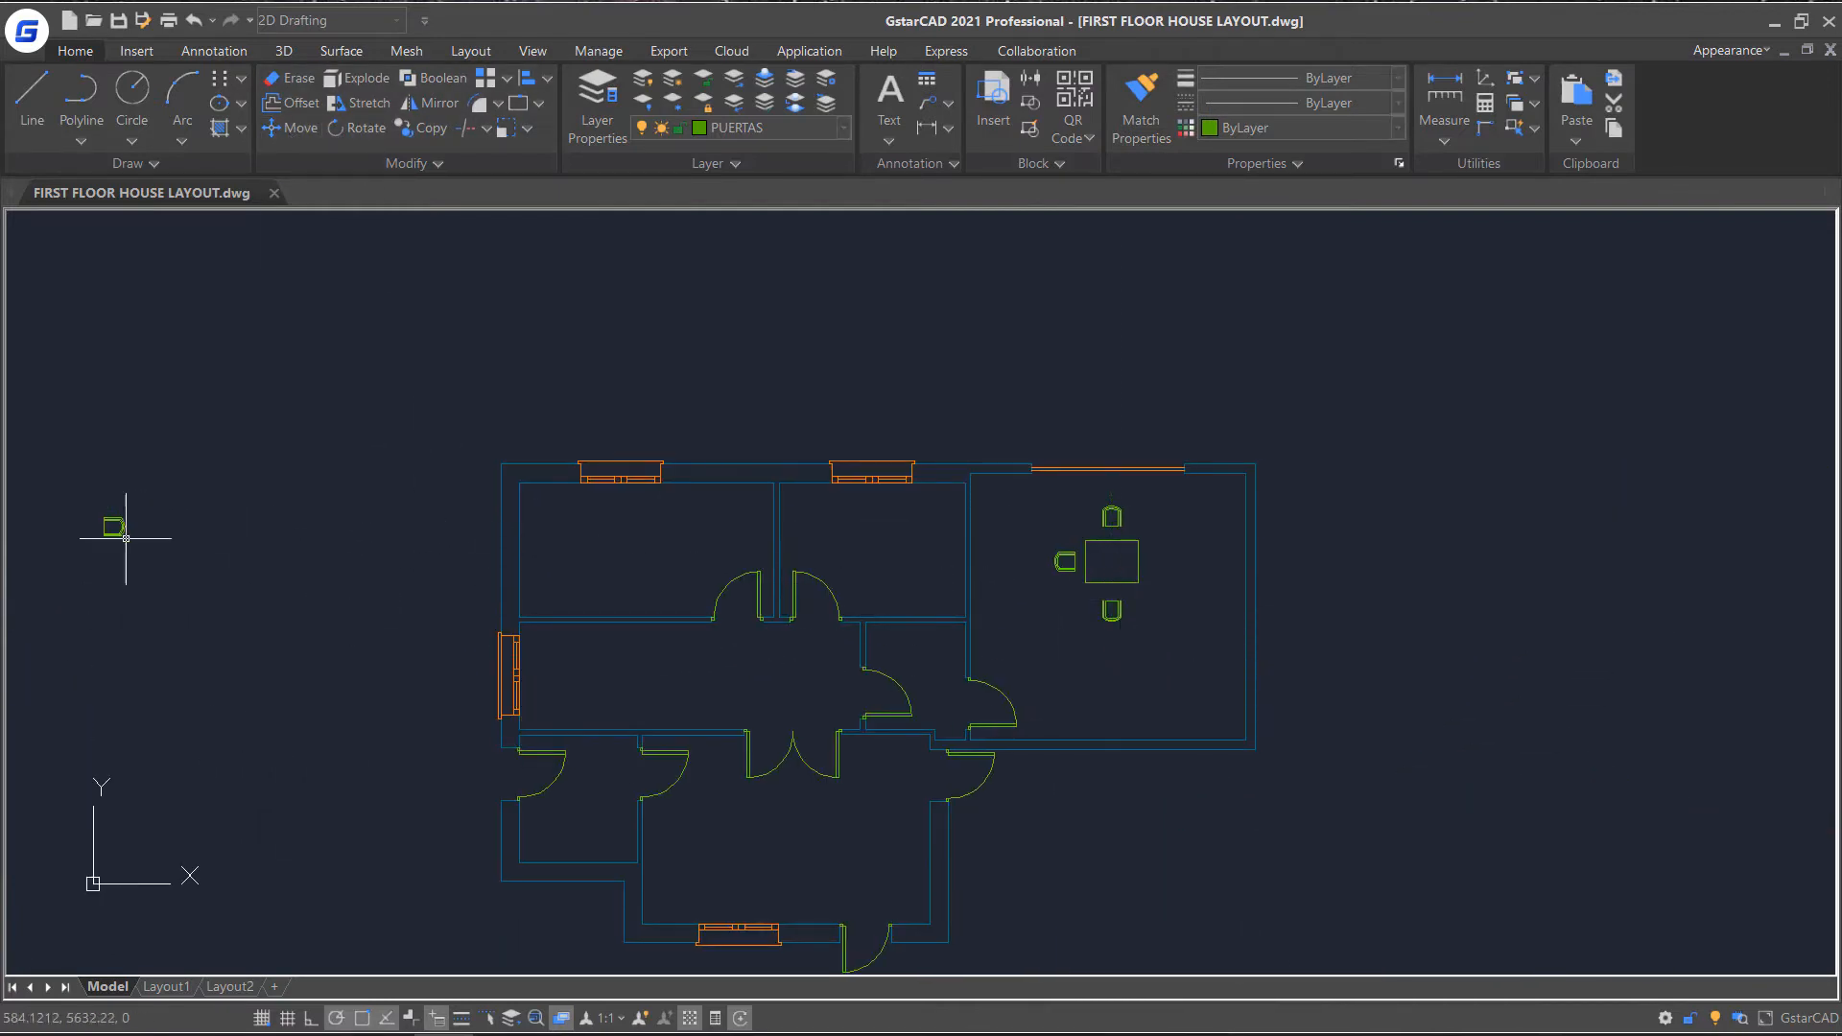
Move the last remaining chair from its straight edge's midpoint to just right of the table, aligned with the table's right edge midpoint.
{"action": "left_click", "coordinate": [276, 131]}
{"action": "left_click", "coordinate": [198, 476]}
{"action": "left_click", "coordinate": [88, 591]}
{"action": "right_click", "coordinate": [83, 528]}
{"action": "scroll", "coordinate": [82, 527], "scroll_direction": "up", "scroll_amount": 1}
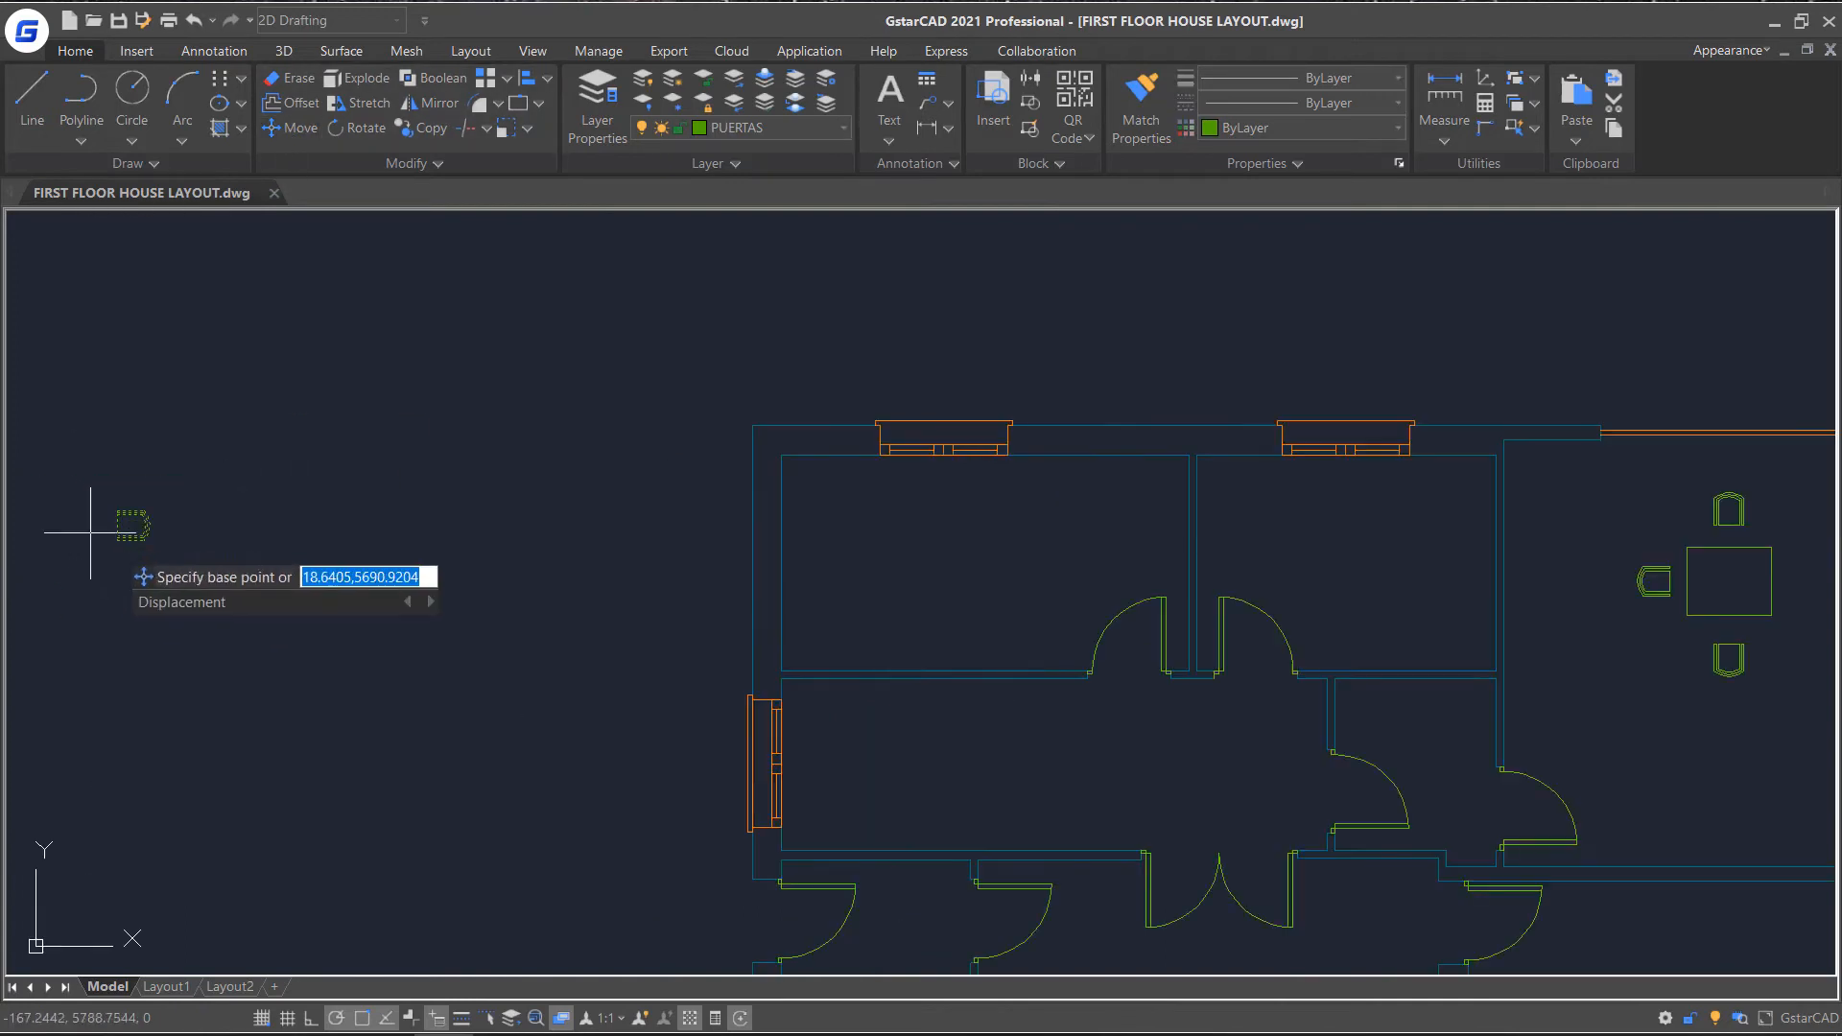
{"action": "left_click", "coordinate": [116, 527]}
{"action": "scroll", "coordinate": [557, 617], "scroll_direction": "down", "scroll_amount": 2}
{"action": "scroll", "coordinate": [1055, 599], "scroll_direction": "up", "scroll_amount": 3}
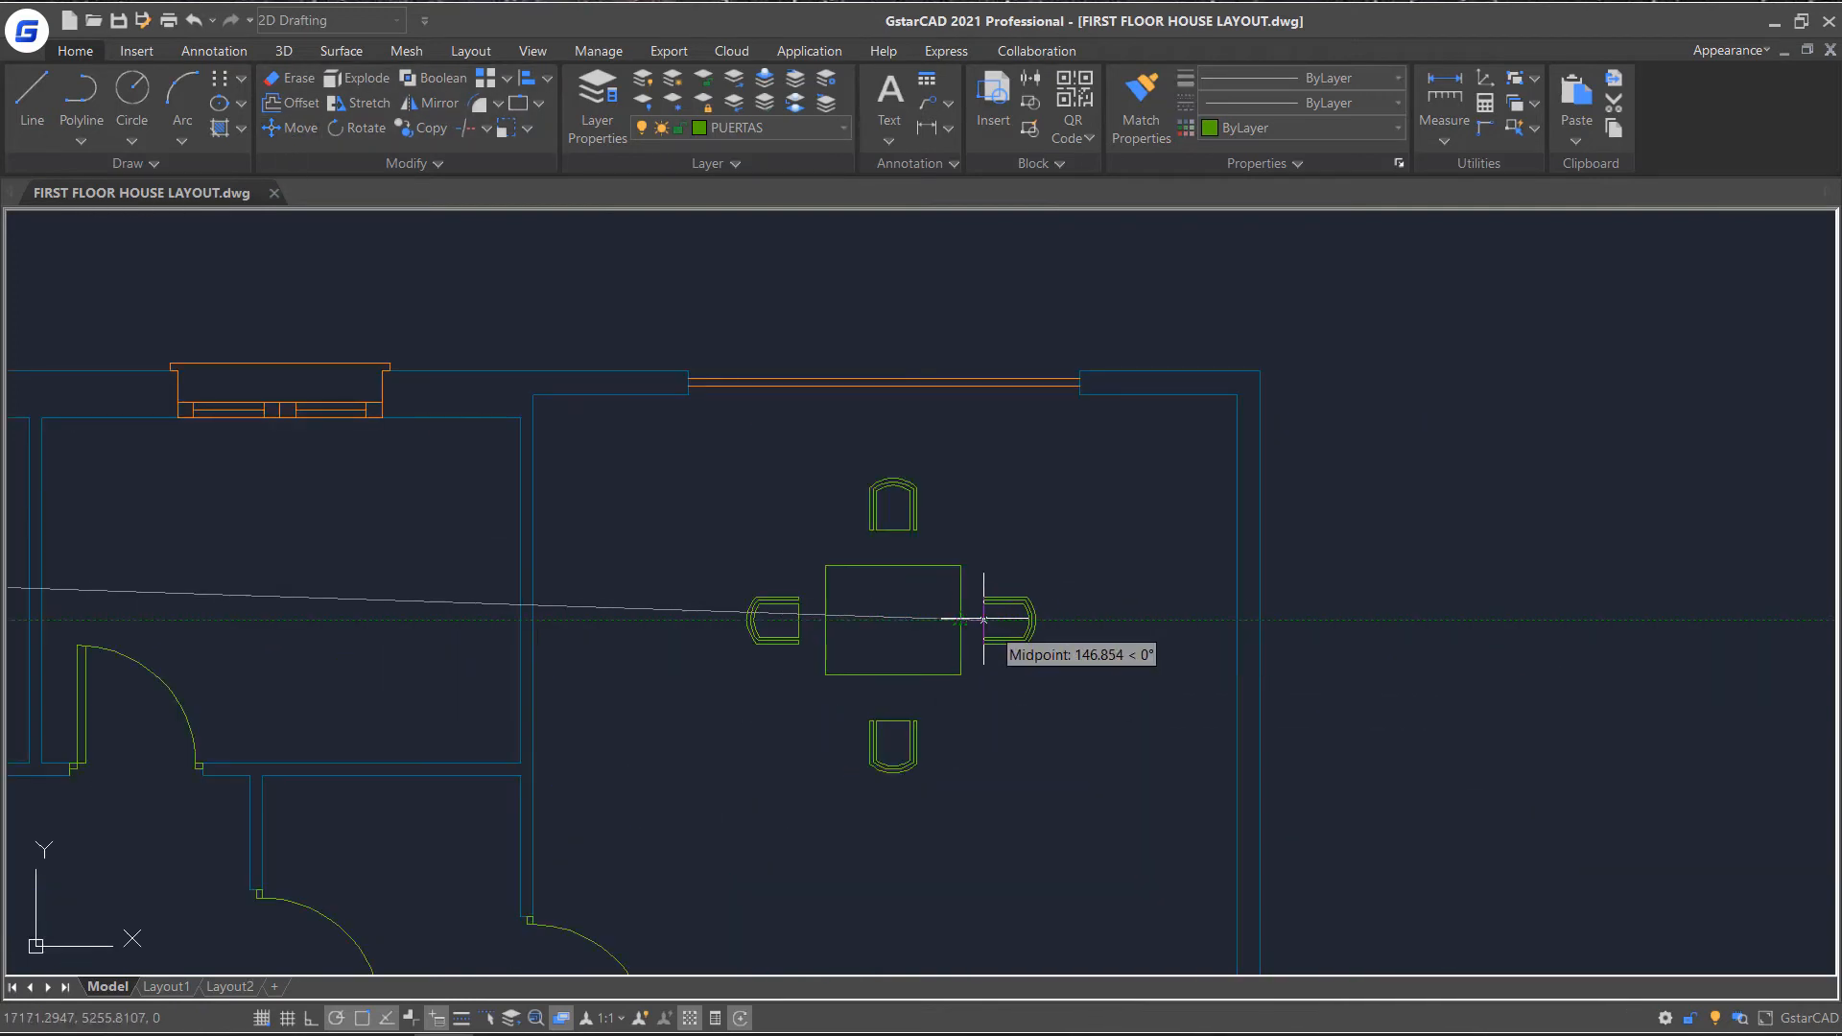
{"action": "left_click", "coordinate": [962, 620]}
{"action": "scroll", "coordinate": [1084, 596], "scroll_direction": "down", "scroll_amount": 5}
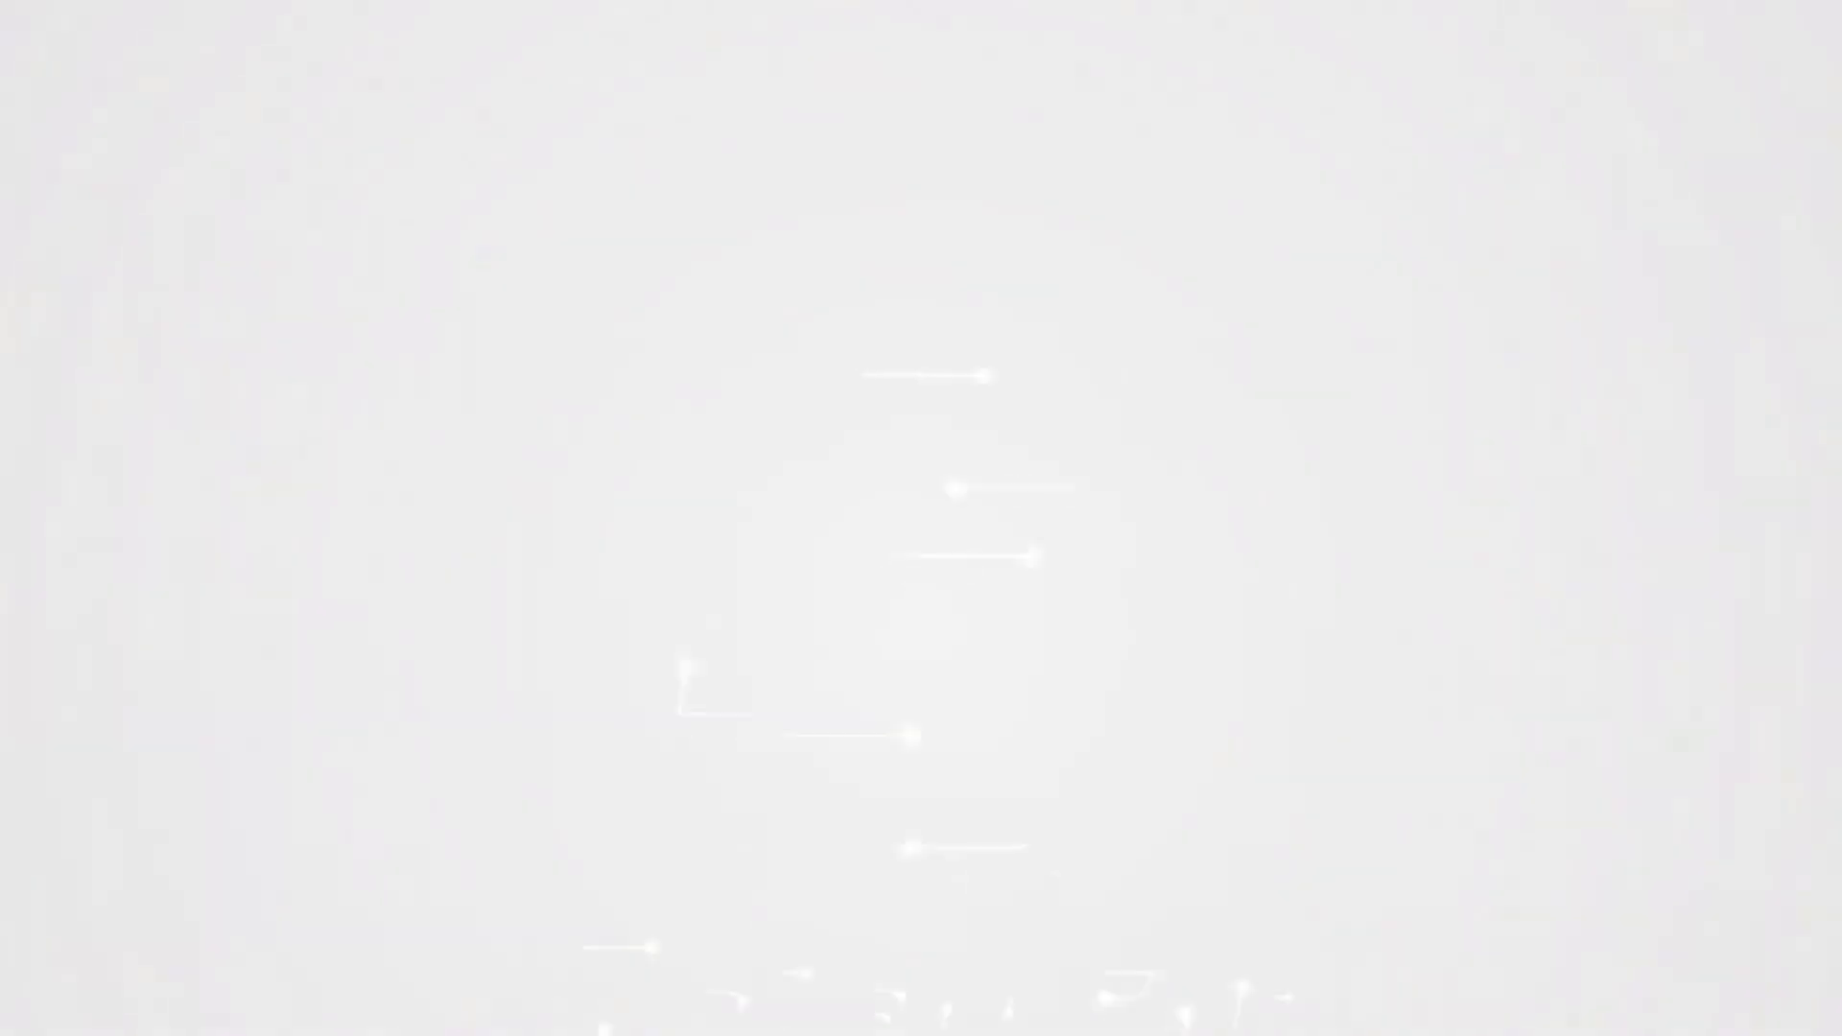